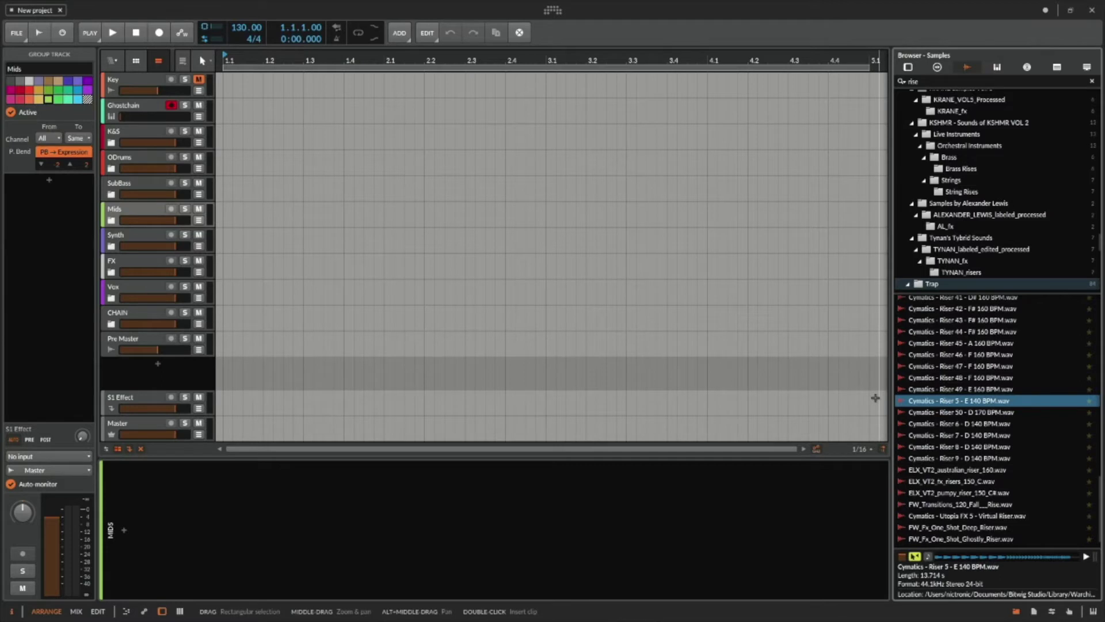
Look through the folders matching the rise search and show the Trap folder's samples.
{"action": "scroll", "coordinate": [1009, 343], "scroll_direction": "up", "scroll_amount": 3}
{"action": "scroll", "coordinate": [915, 214], "scroll_direction": "up", "scroll_amount": 5}
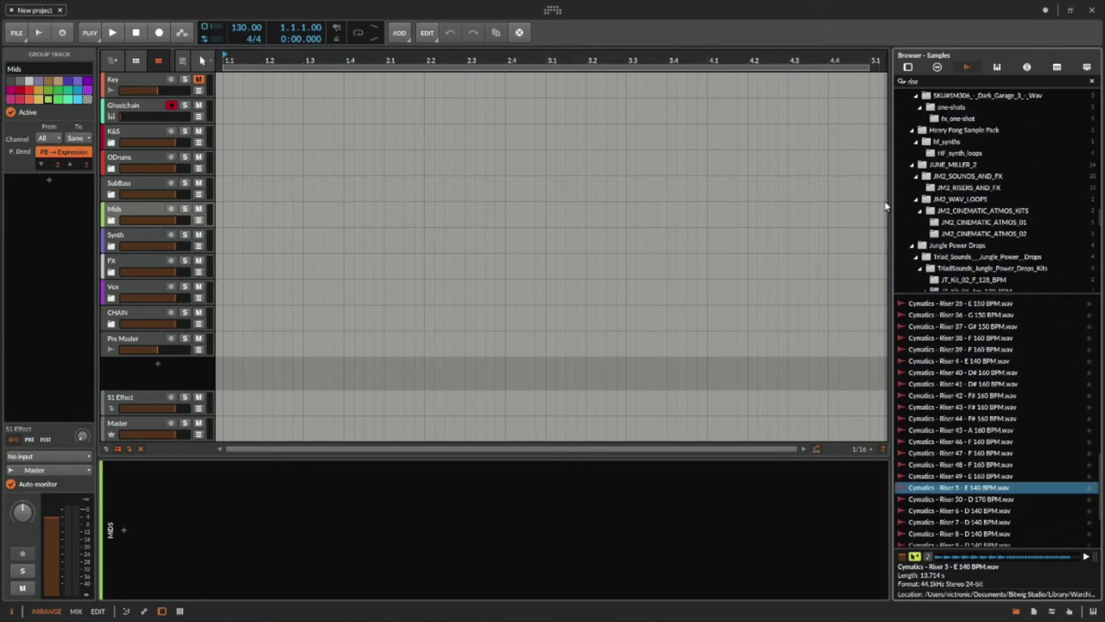
{"action": "scroll", "coordinate": [976, 187], "scroll_direction": "down", "scroll_amount": 5}
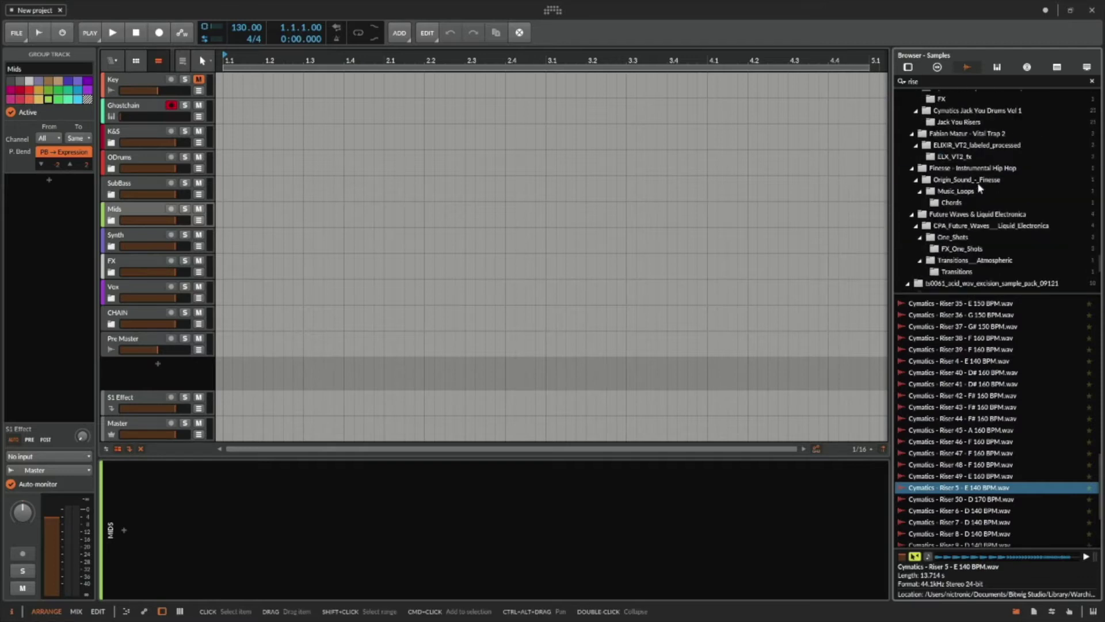
{"action": "scroll", "coordinate": [983, 179], "scroll_direction": "down", "scroll_amount": 10}
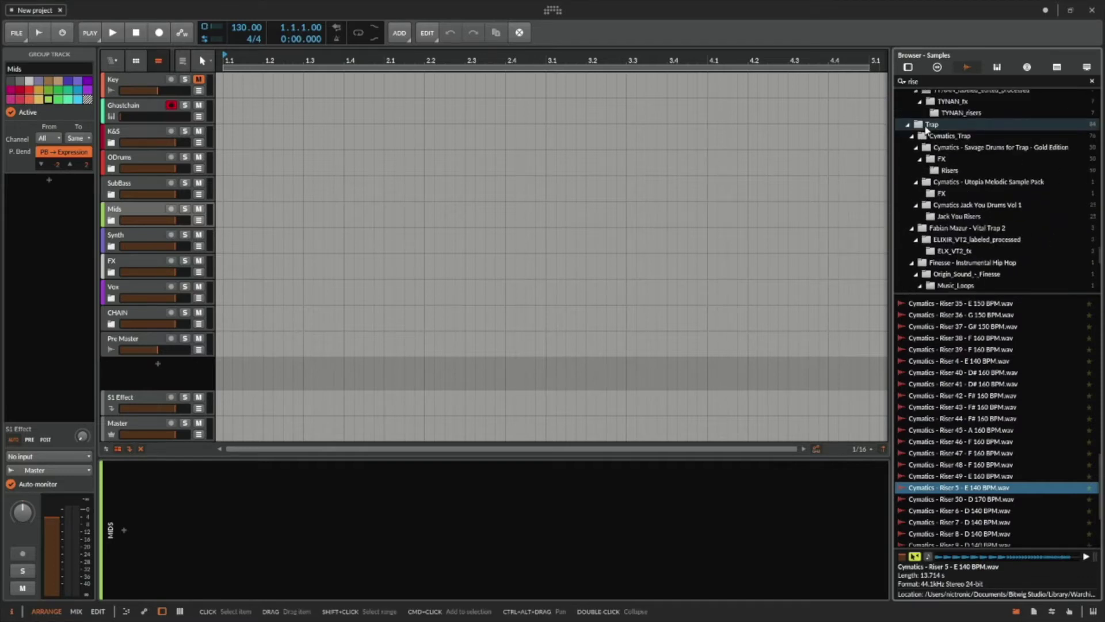
{"action": "left_click", "coordinate": [932, 125]}
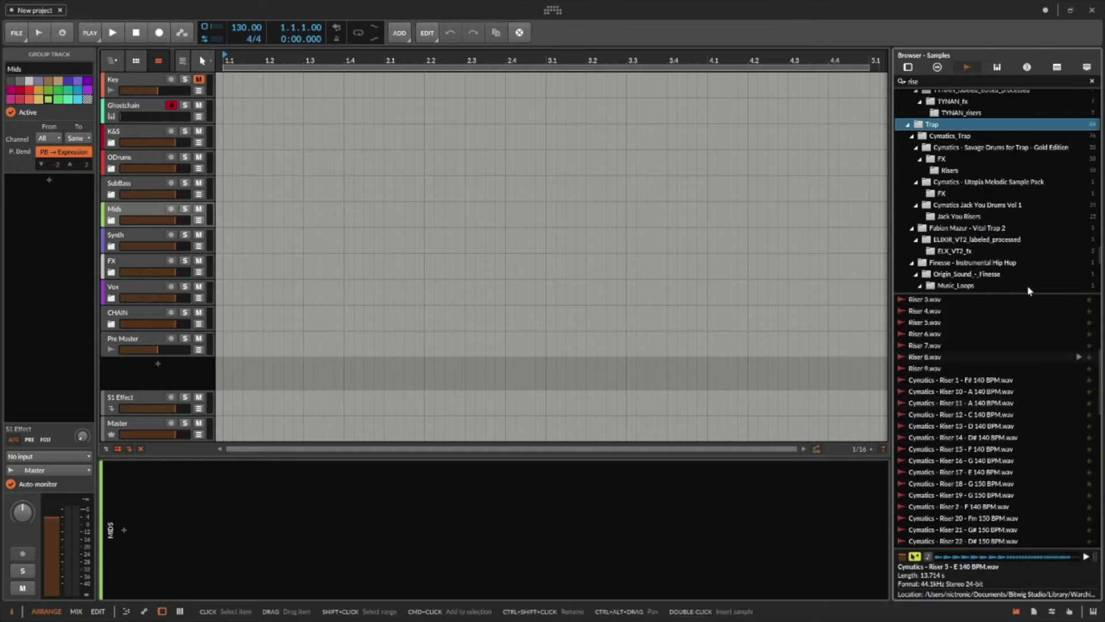
Clear the sample search and collapse the Fabian Mazur, Finesse and Future Waves pack folders inside Trap.
{"action": "left_click", "coordinate": [1092, 80]}
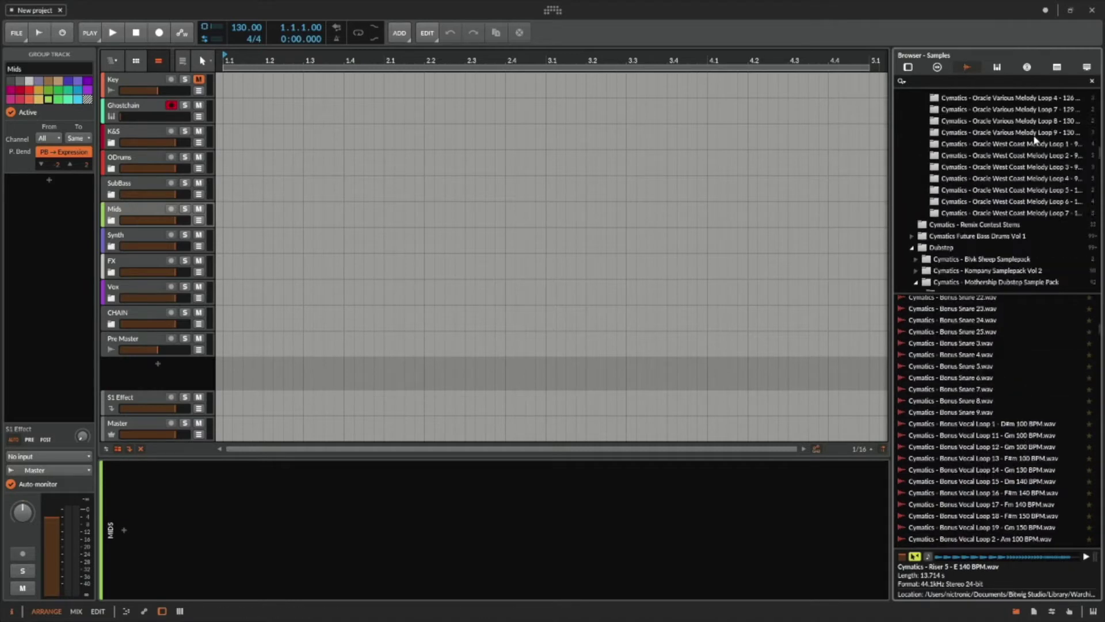
{"action": "scroll", "coordinate": [996, 374], "scroll_direction": "down", "scroll_amount": 5}
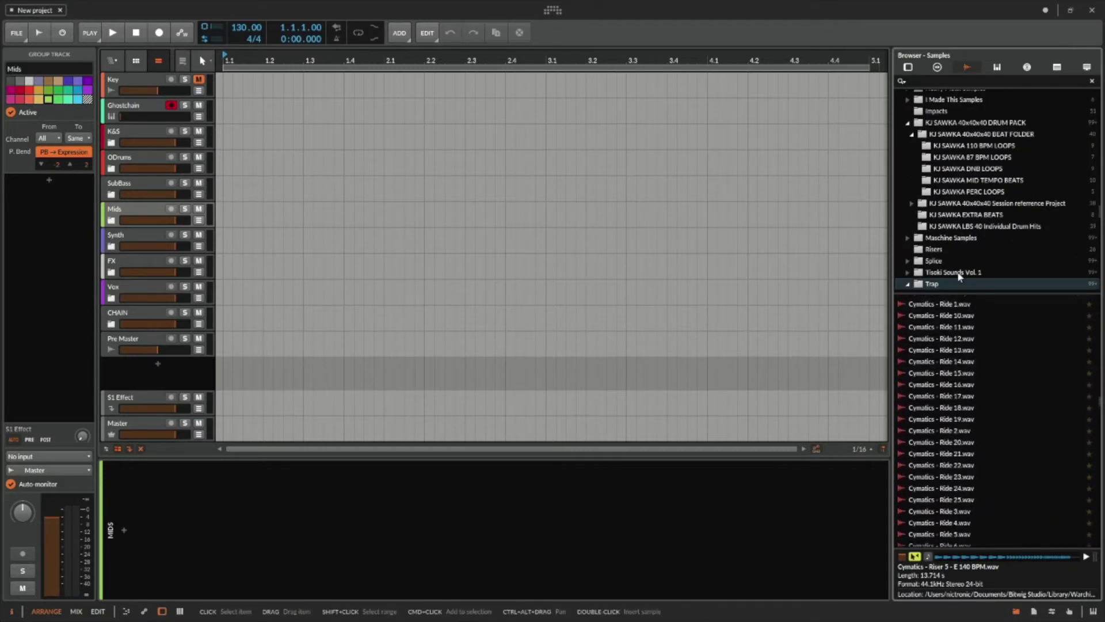
{"action": "scroll", "coordinate": [998, 216], "scroll_direction": "down", "scroll_amount": 5}
{"action": "scroll", "coordinate": [997, 213], "scroll_direction": "up", "scroll_amount": 1}
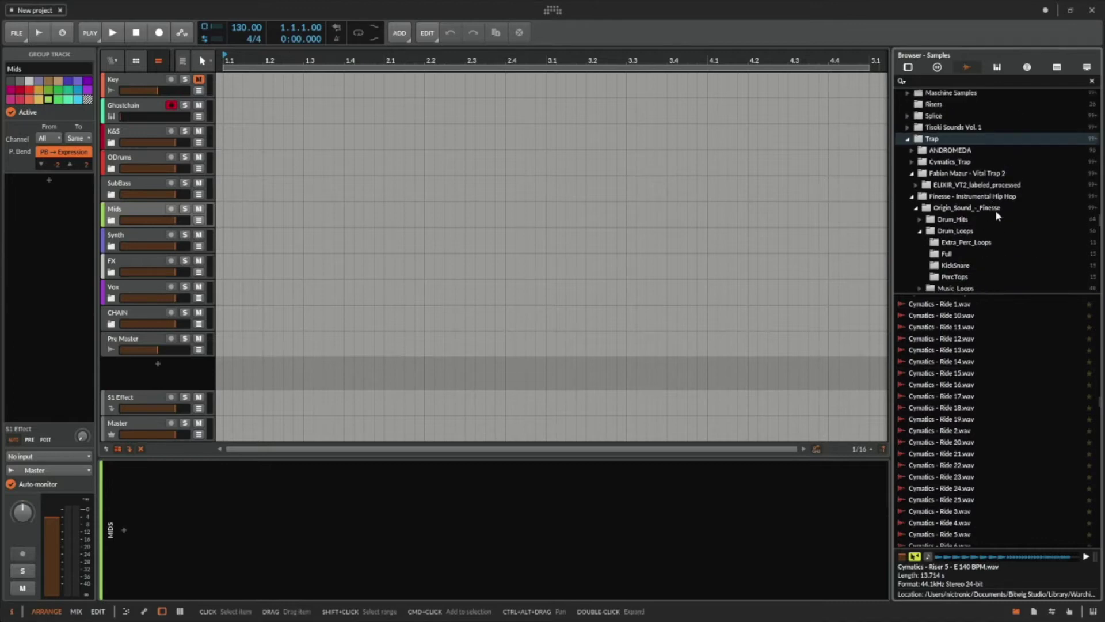
{"action": "left_click", "coordinate": [911, 174]}
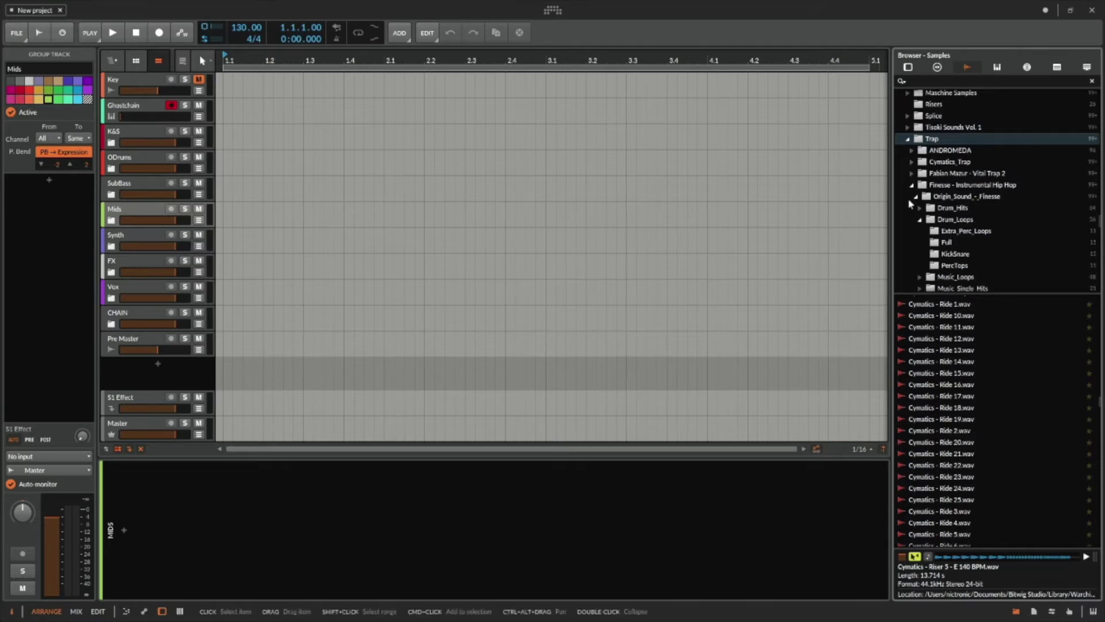
{"action": "left_click", "coordinate": [912, 184]}
{"action": "left_click", "coordinate": [913, 197]}
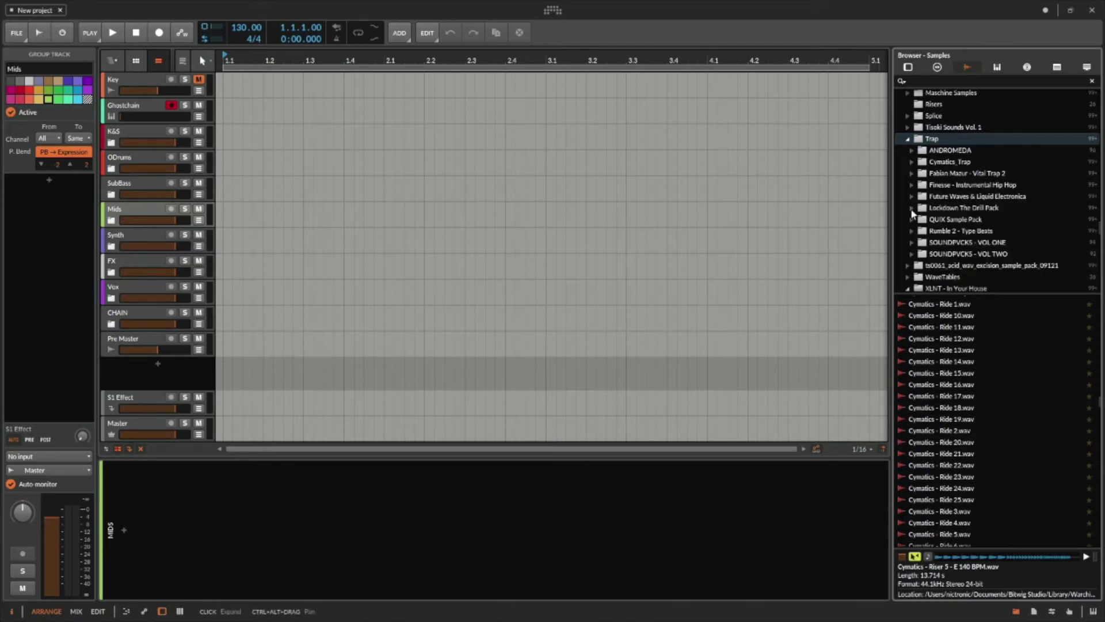
Search the Trap folder's samples for "loop".
{"action": "left_click", "coordinate": [953, 80]}
{"action": "type", "text": "looop"}
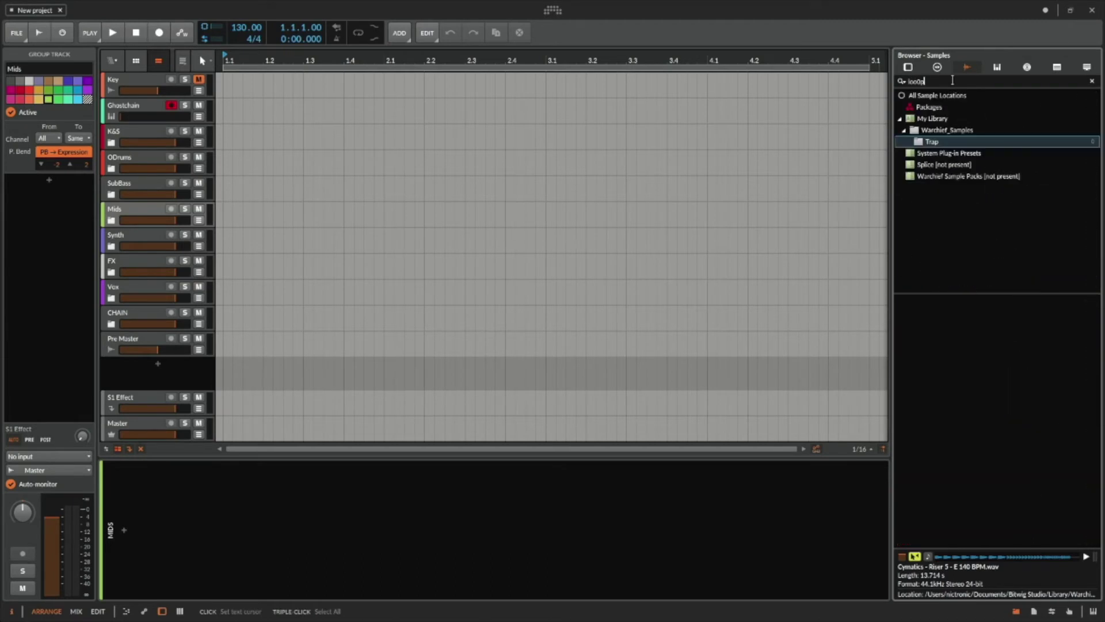
{"action": "key", "text": "BackSpace"}
{"action": "key", "text": "BackSpace"}
{"action": "type", "text": "p"}
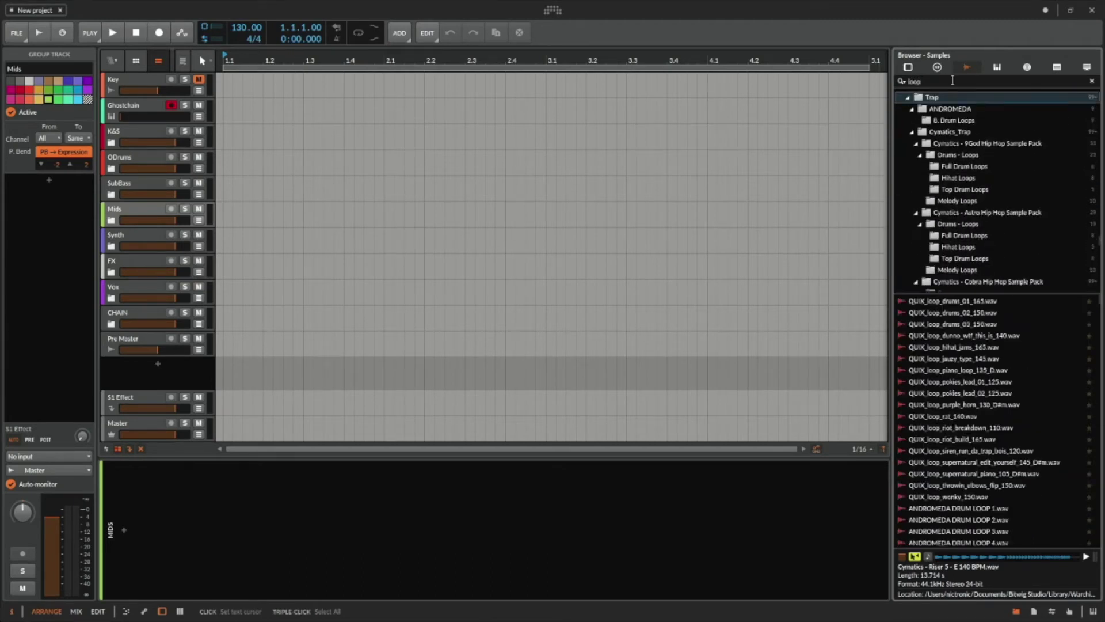
Audition Cymatics Arp Loop 36 and Arp Loop 50 from the loop search results.
{"action": "scroll", "coordinate": [981, 431], "scroll_direction": "down", "scroll_amount": 10}
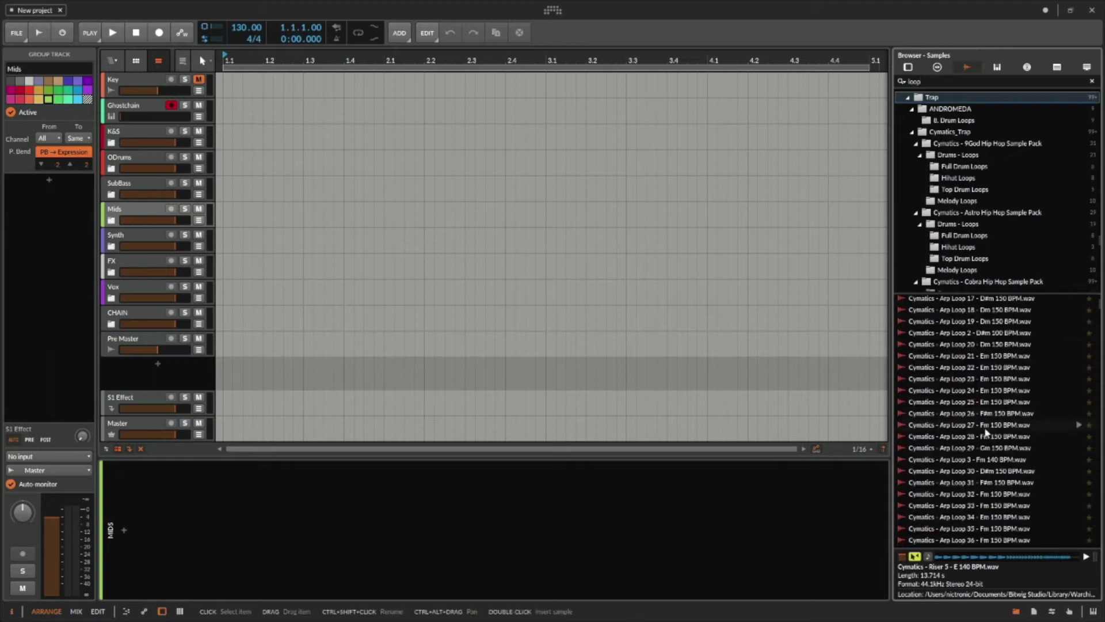
{"action": "left_click", "coordinate": [980, 433]}
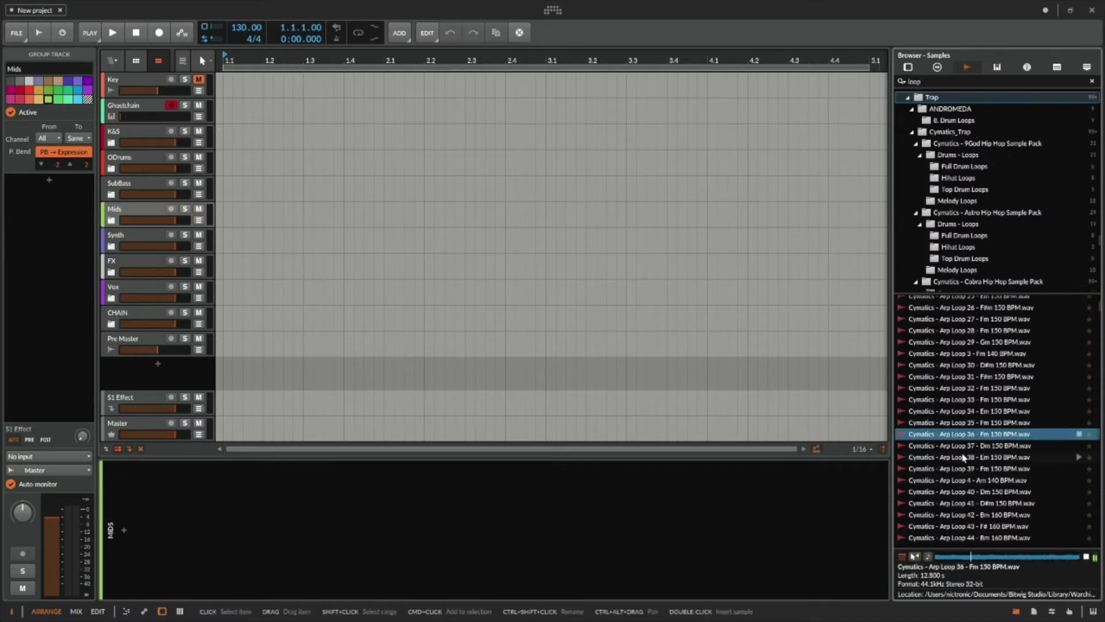
{"action": "scroll", "coordinate": [962, 461], "scroll_direction": "down", "scroll_amount": 5}
{"action": "left_click", "coordinate": [963, 455]}
{"action": "scroll", "coordinate": [965, 472], "scroll_direction": "down", "scroll_amount": 13}
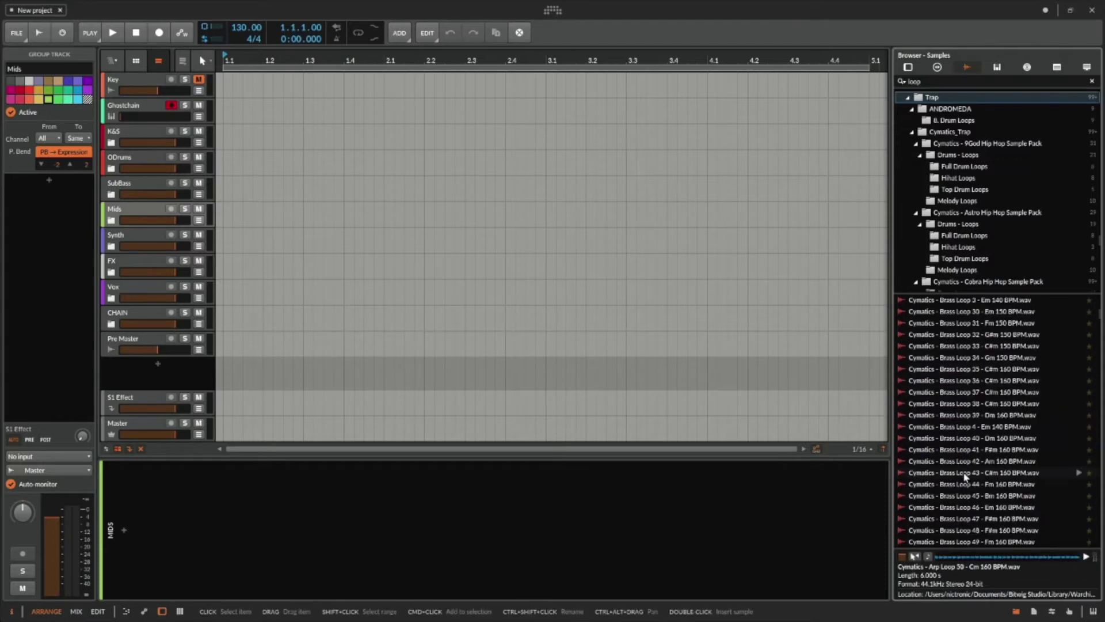
Browse further through the Cymatics loops and audition Cobra Melody Loop 18 at 150 BPM in D Min.
{"action": "scroll", "coordinate": [944, 443], "scroll_direction": "down", "scroll_amount": 20}
{"action": "scroll", "coordinate": [951, 442], "scroll_direction": "down", "scroll_amount": 14}
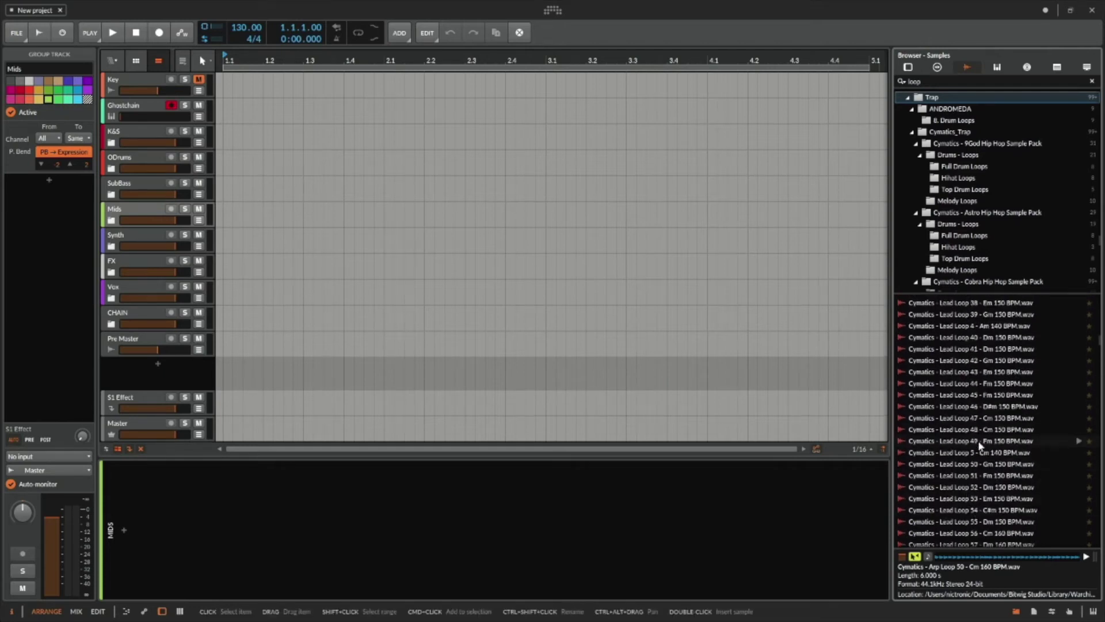
{"action": "scroll", "coordinate": [979, 452], "scroll_direction": "down", "scroll_amount": 20}
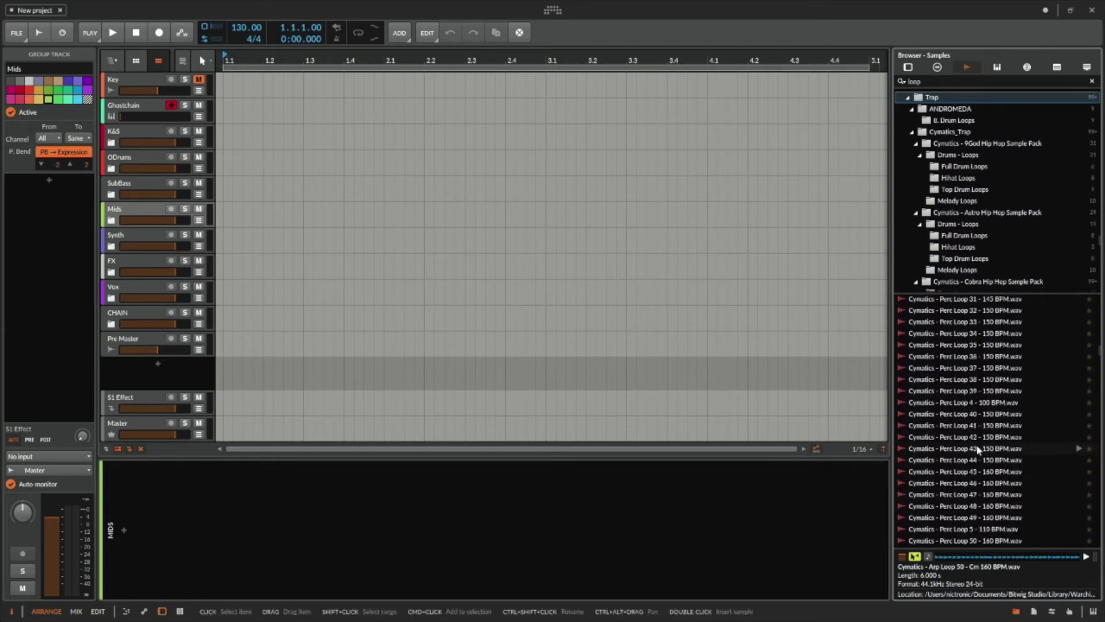
{"action": "scroll", "coordinate": [974, 446], "scroll_direction": "up", "scroll_amount": 20}
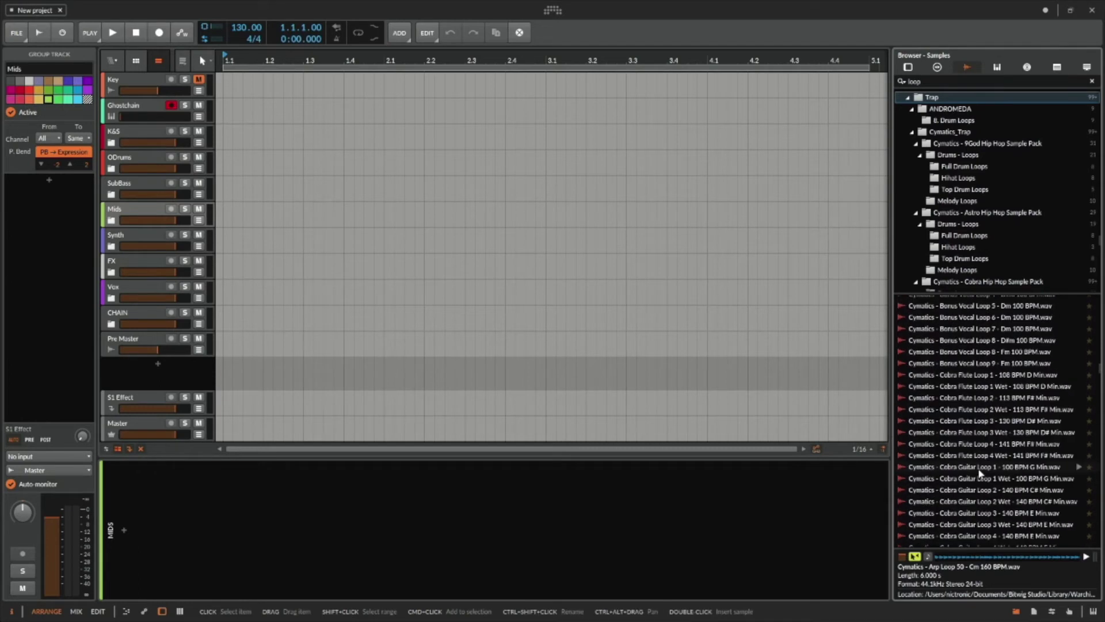
{"action": "scroll", "coordinate": [980, 472], "scroll_direction": "up", "scroll_amount": 1}
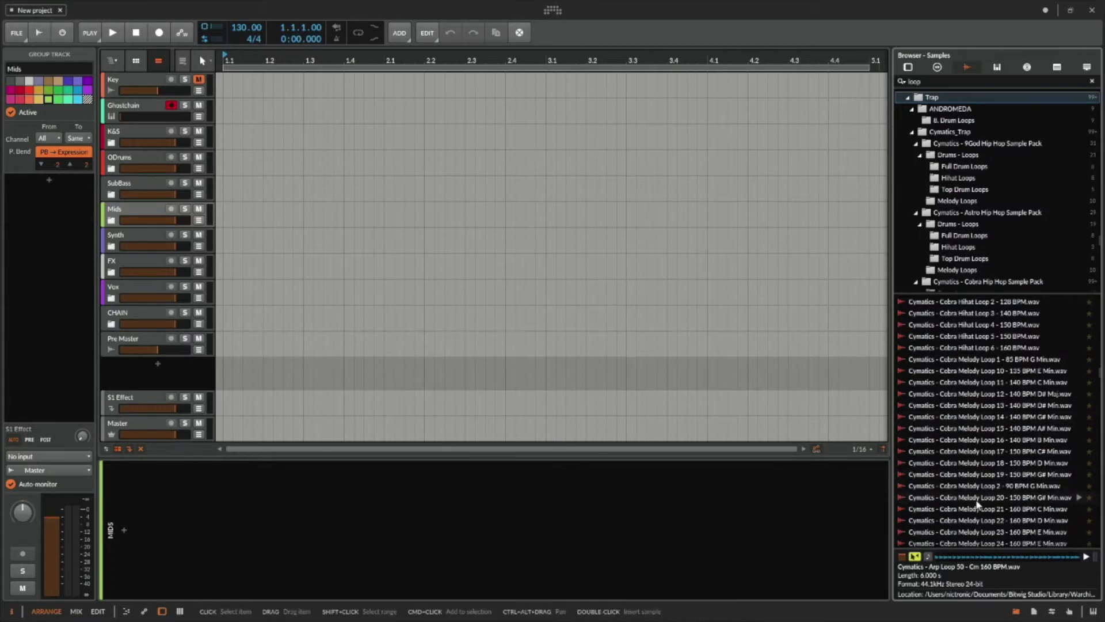
{"action": "scroll", "coordinate": [985, 477], "scroll_direction": "down", "scroll_amount": 1}
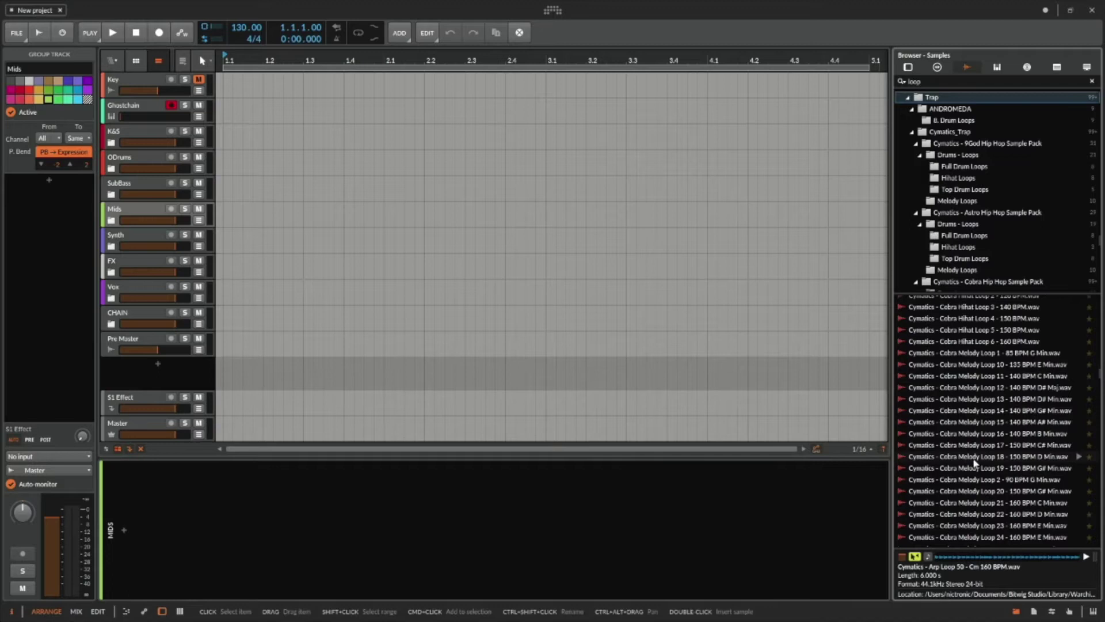
{"action": "left_click", "coordinate": [975, 458]}
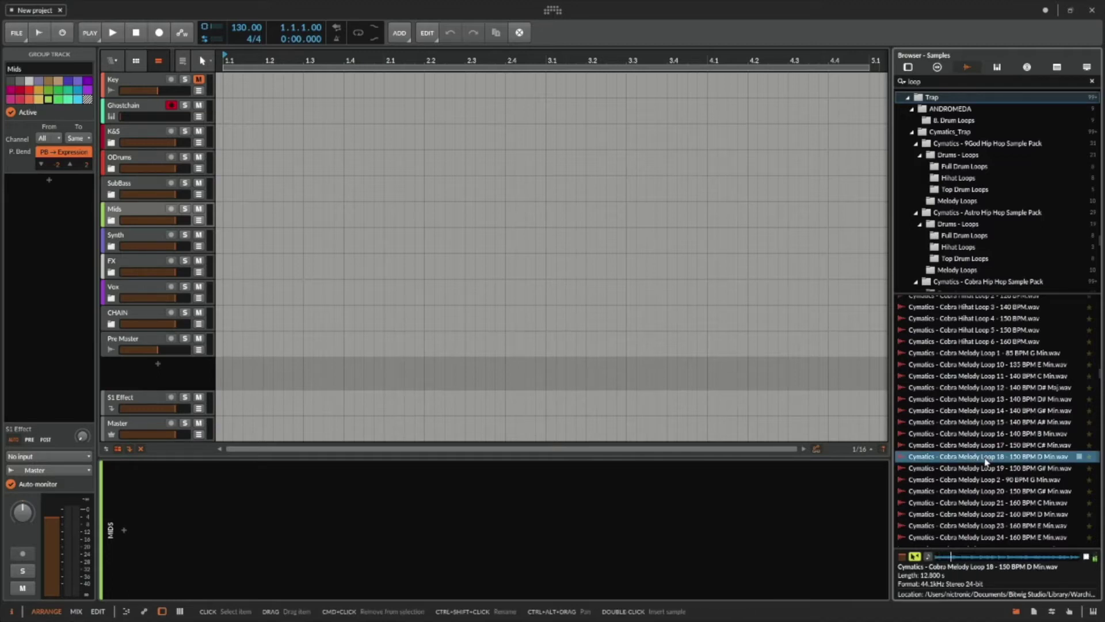
{"action": "scroll", "coordinate": [986, 461], "scroll_direction": "down", "scroll_amount": 1}
{"action": "scroll", "coordinate": [981, 459], "scroll_direction": "up", "scroll_amount": 1}
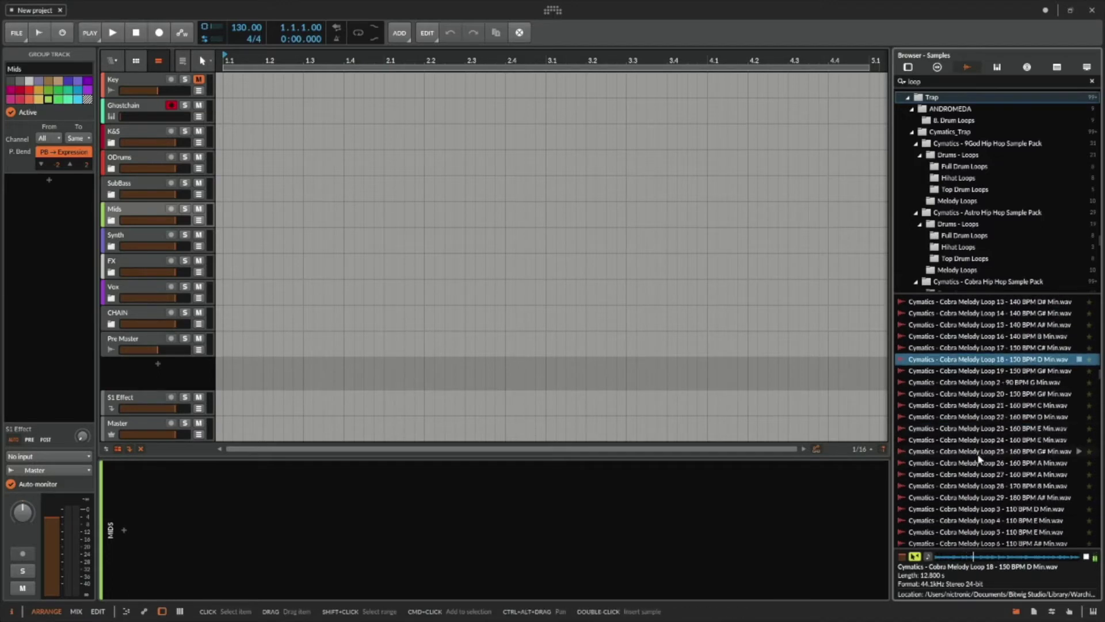
{"action": "scroll", "coordinate": [990, 490], "scroll_direction": "down", "scroll_amount": 5}
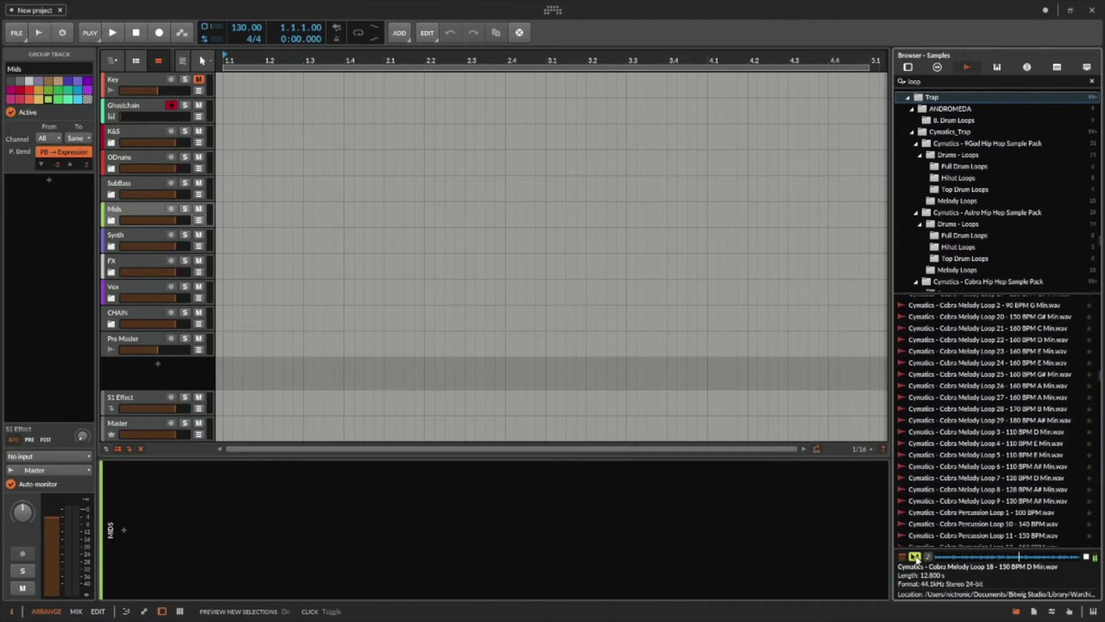
Search the samples for "cin" and show the Cinetools_-_Otherworld_-_part_1 folder inside Cinematic.
{"action": "left_click", "coordinate": [993, 79]}
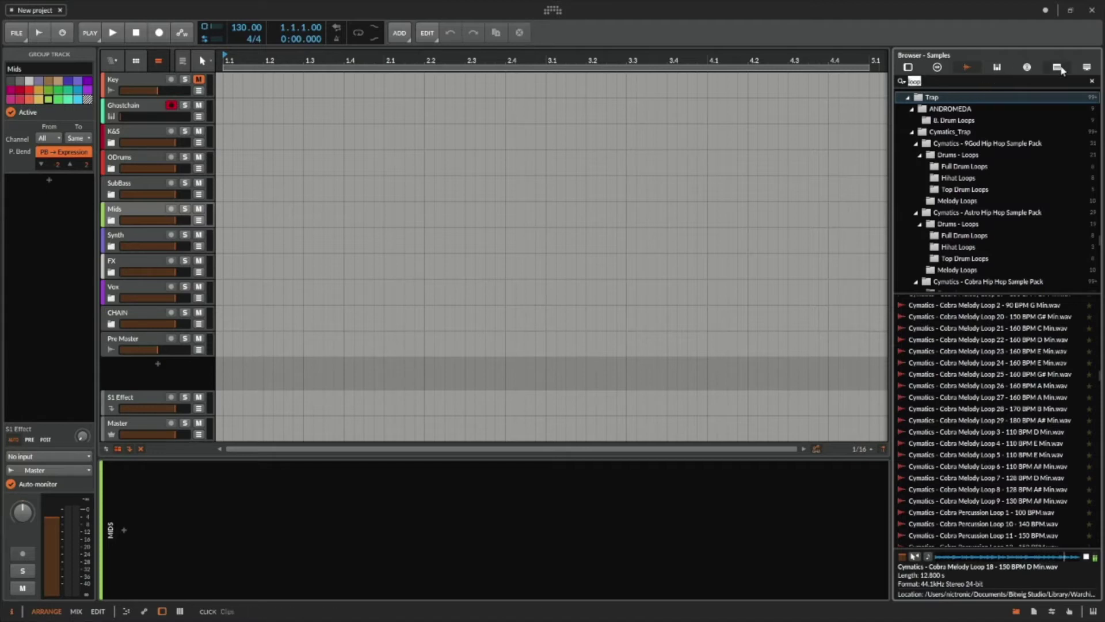
{"action": "type", "text": "cin"}
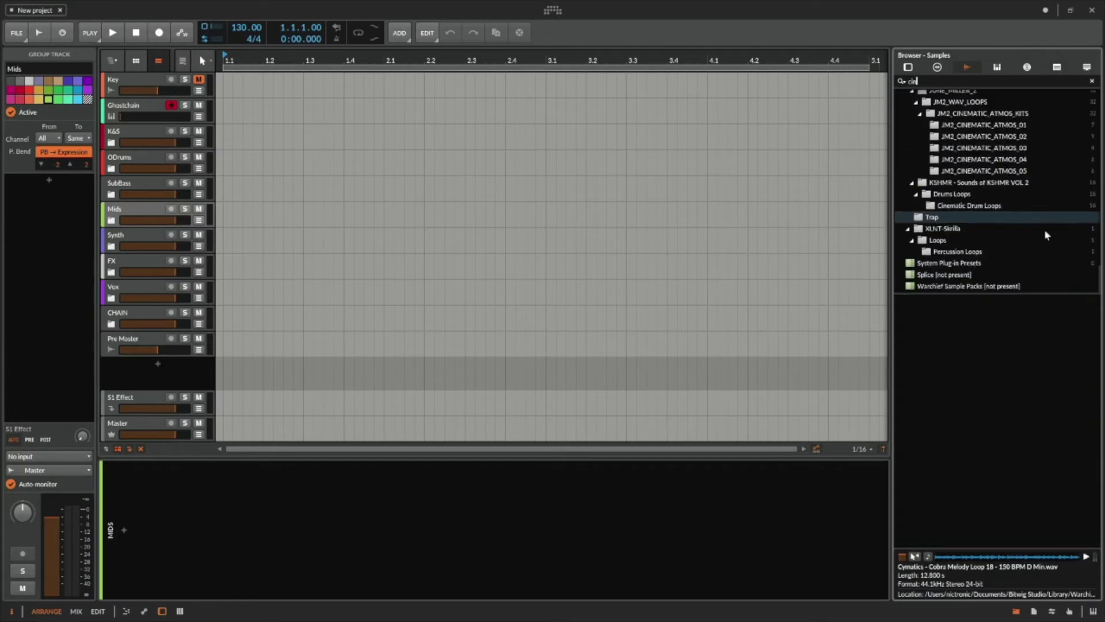
{"action": "scroll", "coordinate": [999, 178], "scroll_direction": "up", "scroll_amount": 5}
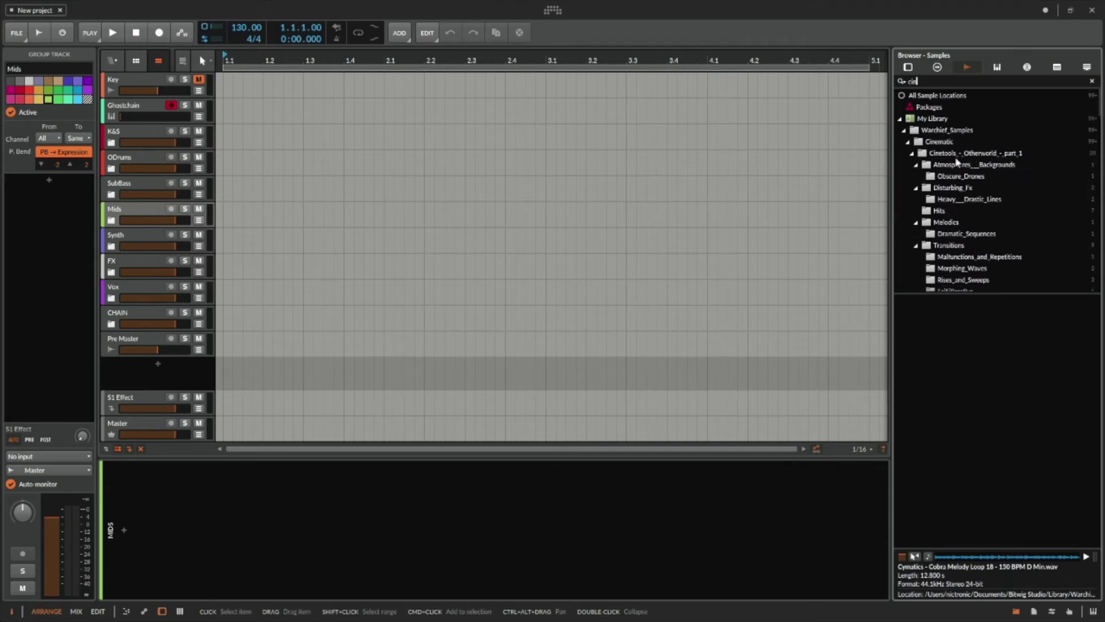
{"action": "left_click", "coordinate": [933, 144]}
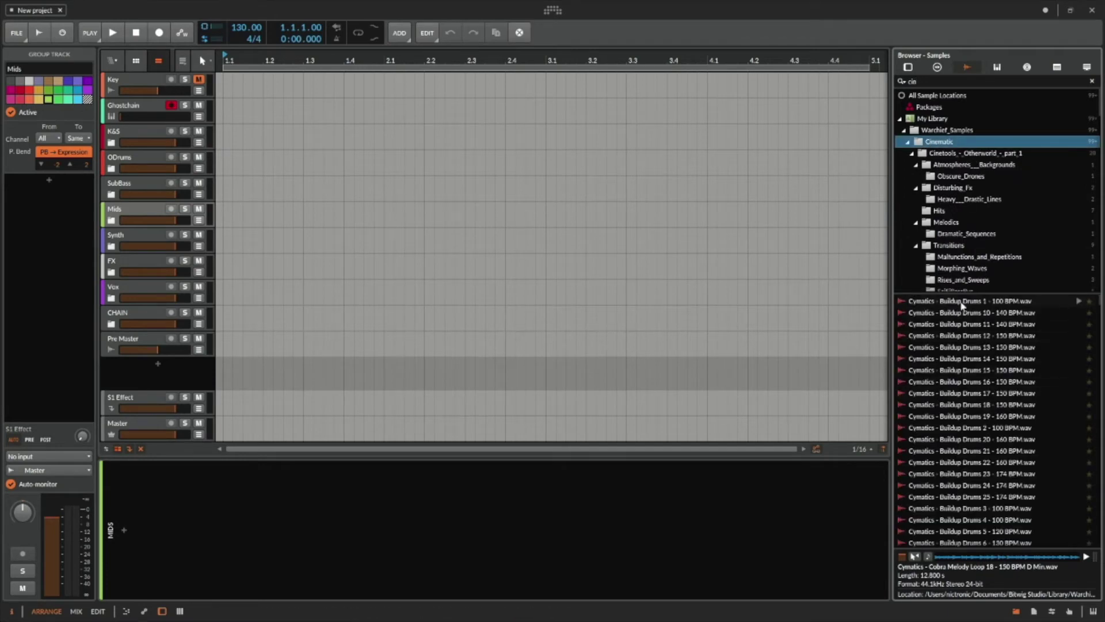
{"action": "left_click", "coordinate": [964, 164]}
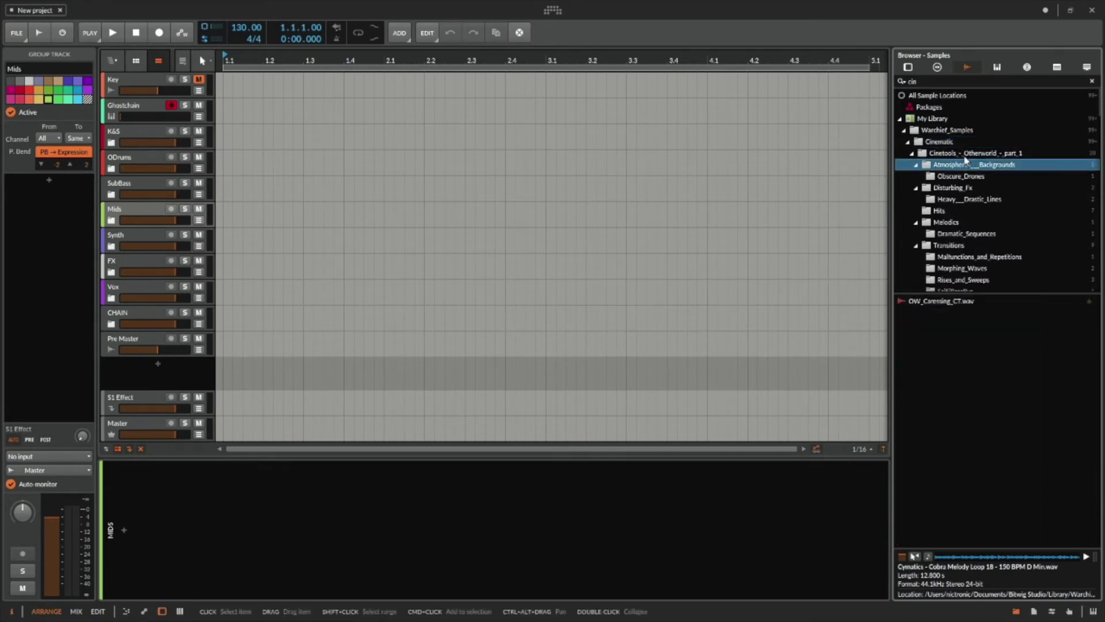
{"action": "left_click", "coordinate": [972, 153]}
Audition Otherworld samples, including OW_SpaceWall_CT.wav and OW_Glitches2_CT.wav, with automatic preview of new selections enabled.
{"action": "left_click", "coordinate": [952, 393]}
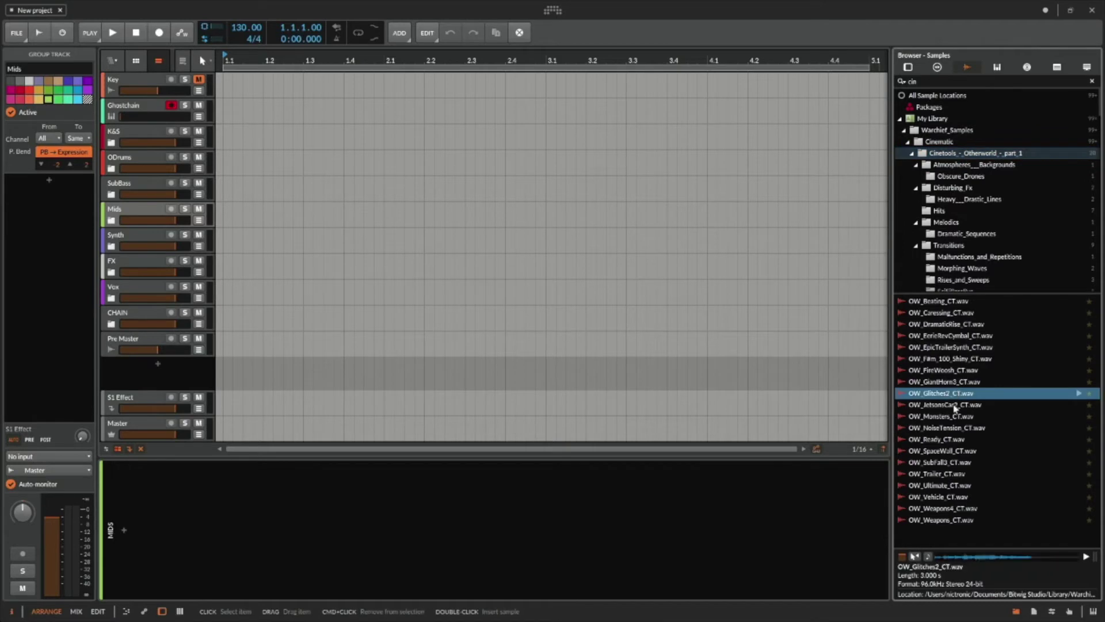
{"action": "left_click", "coordinate": [938, 452]}
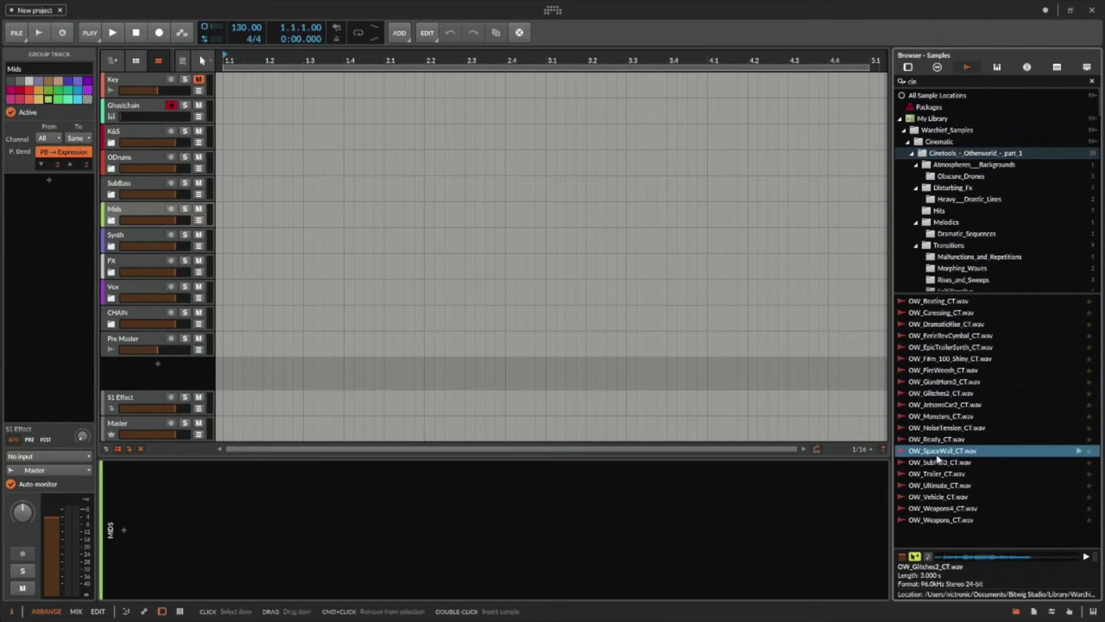
{"action": "left_click", "coordinate": [944, 405]}
{"action": "left_click", "coordinate": [944, 393]}
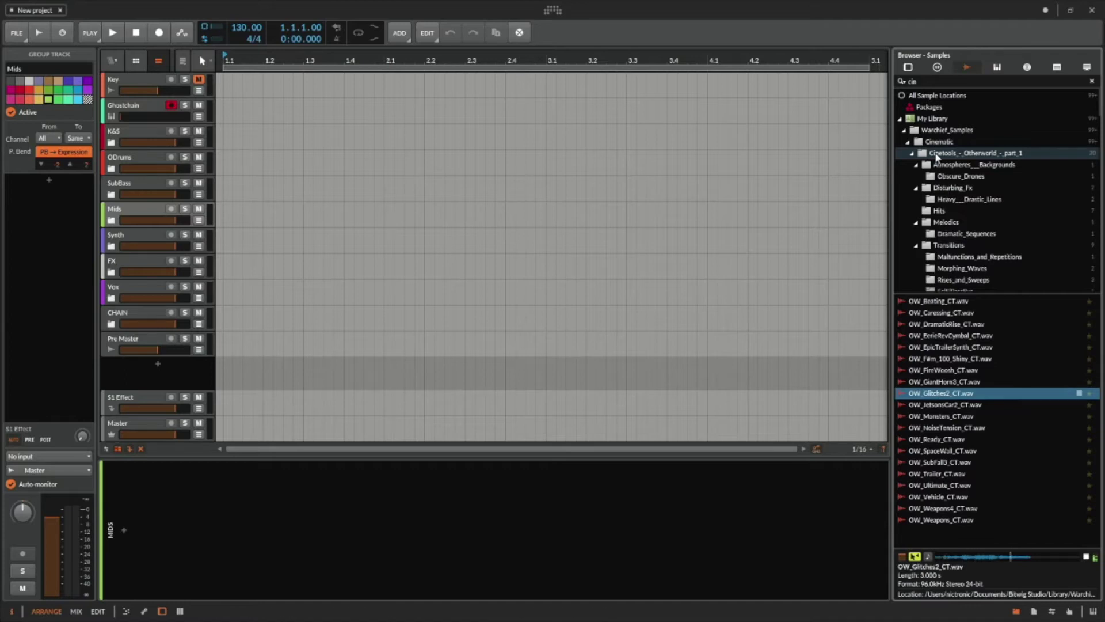
Preview OW_EpicTrailerSynth_CT.wav and OW_GiantHorn3_CT.wav from the Disturbing_Fx folder.
{"action": "left_click", "coordinate": [952, 188]}
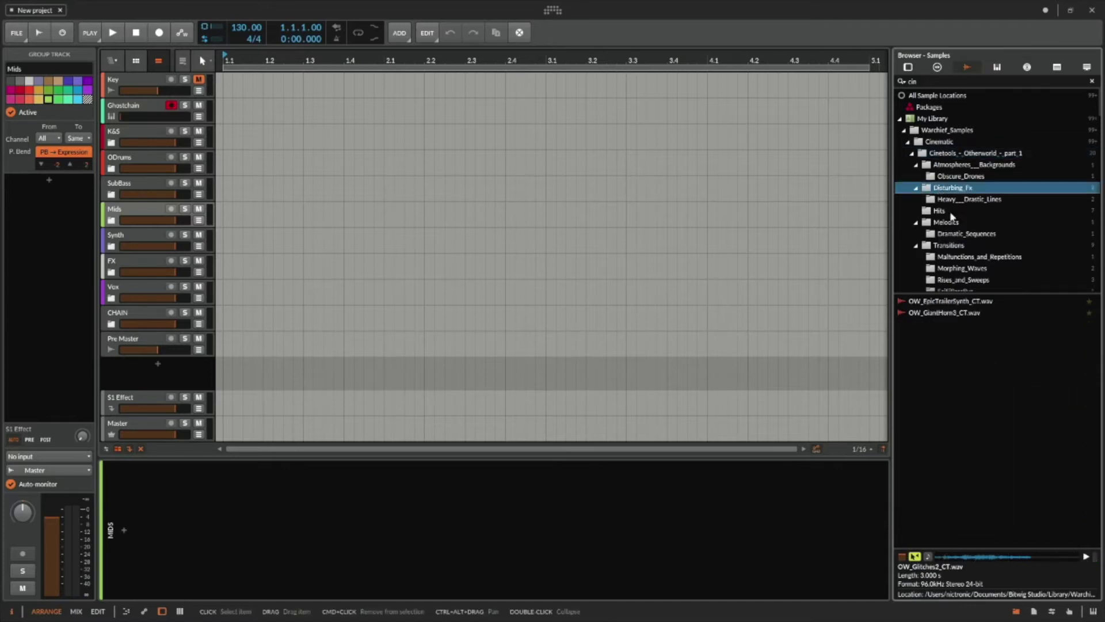
{"action": "left_click", "coordinate": [938, 301]}
{"action": "left_click", "coordinate": [940, 312]}
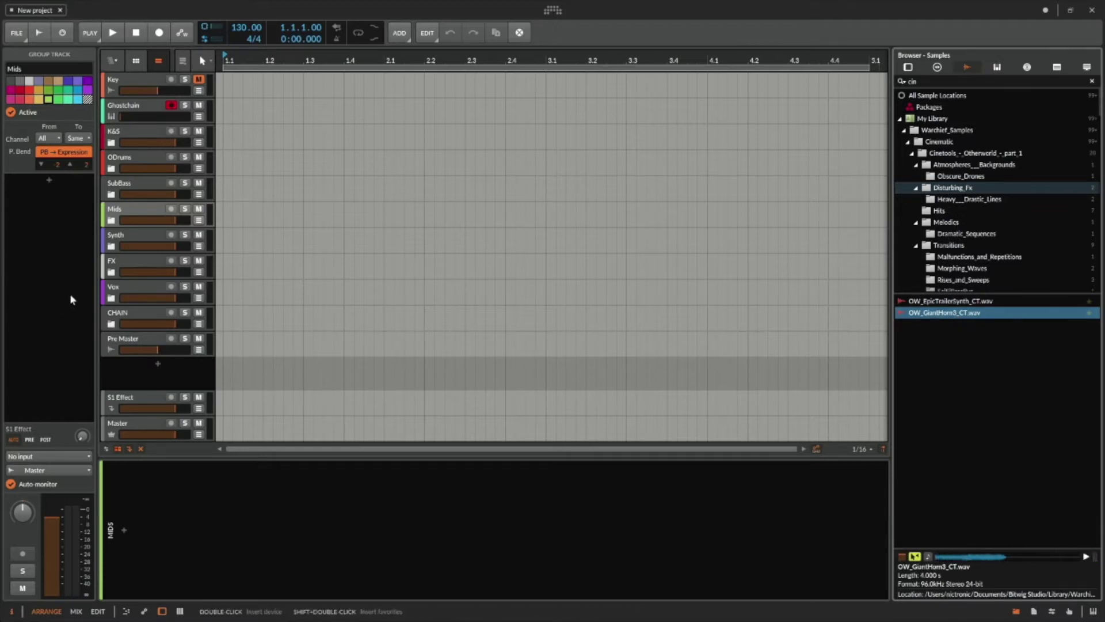
Expand the FX group and place OW_GiantHorn3_CT.wav at bar 1 on a new audio track below Inst 1.
{"action": "left_click", "coordinate": [116, 271]}
{"action": "key", "text": "super+t"}
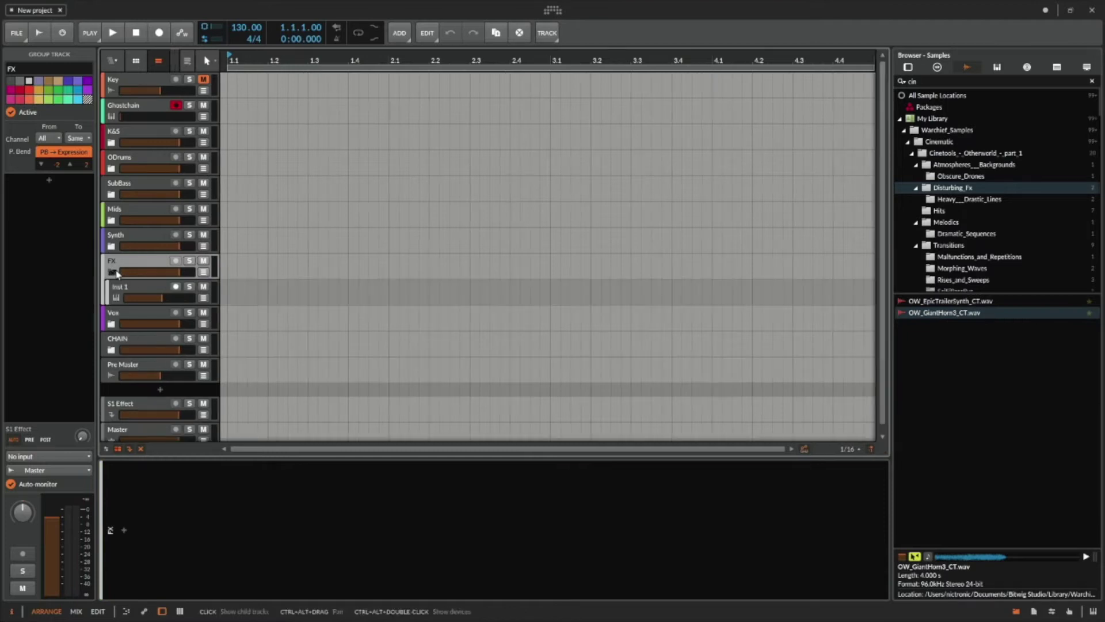
{"action": "right_click", "coordinate": [120, 289]}
{"action": "left_click", "coordinate": [149, 309]}
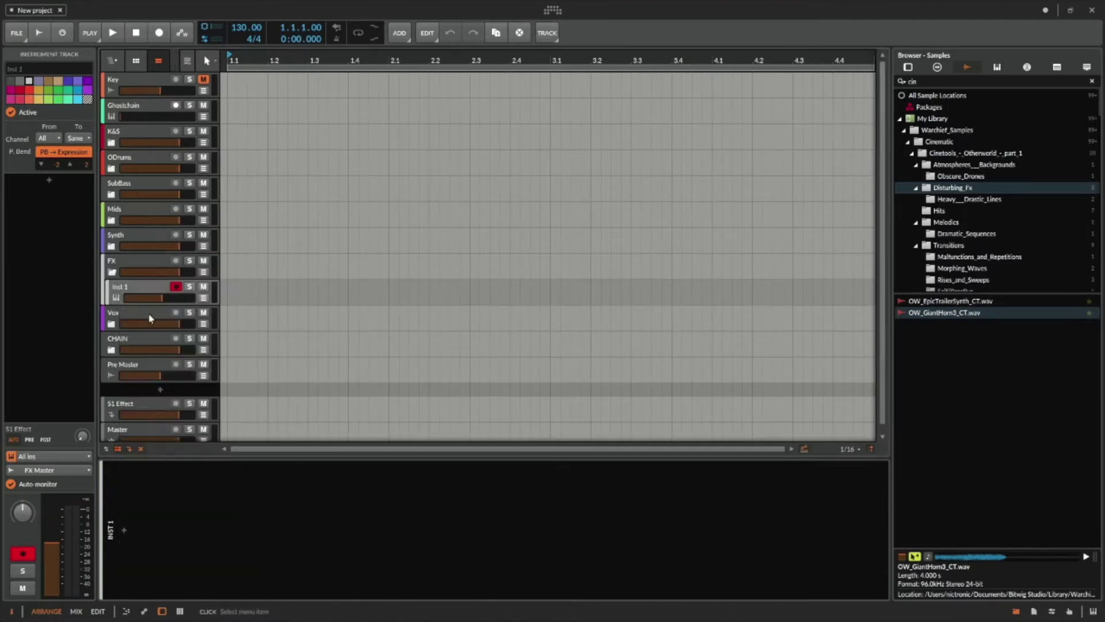
{"action": "left_click_drag", "start_coordinate": [1071, 312], "coordinate": [256, 337]}
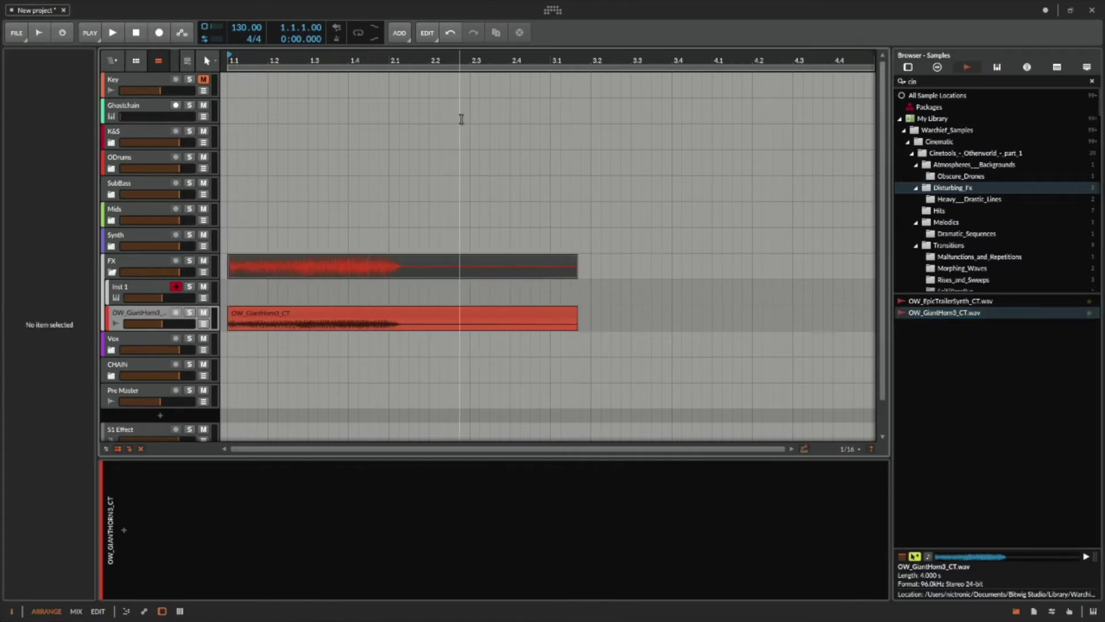
{"action": "left_click_drag", "start_coordinate": [501, 60], "coordinate": [489, 23]}
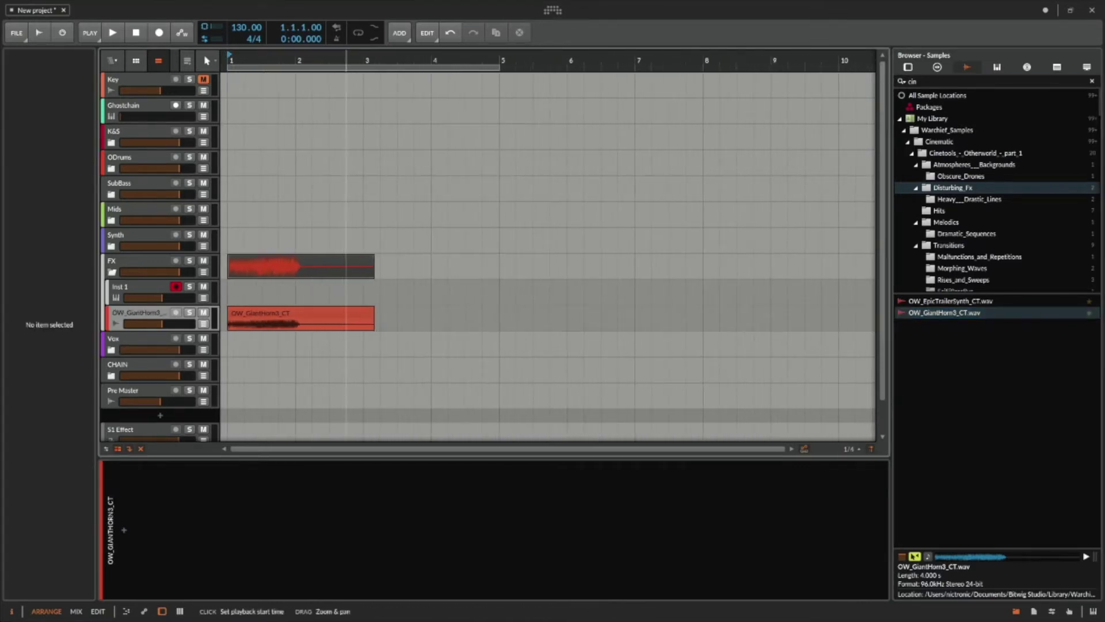
{"action": "left_click_drag", "start_coordinate": [345, 60], "coordinate": [345, 72]}
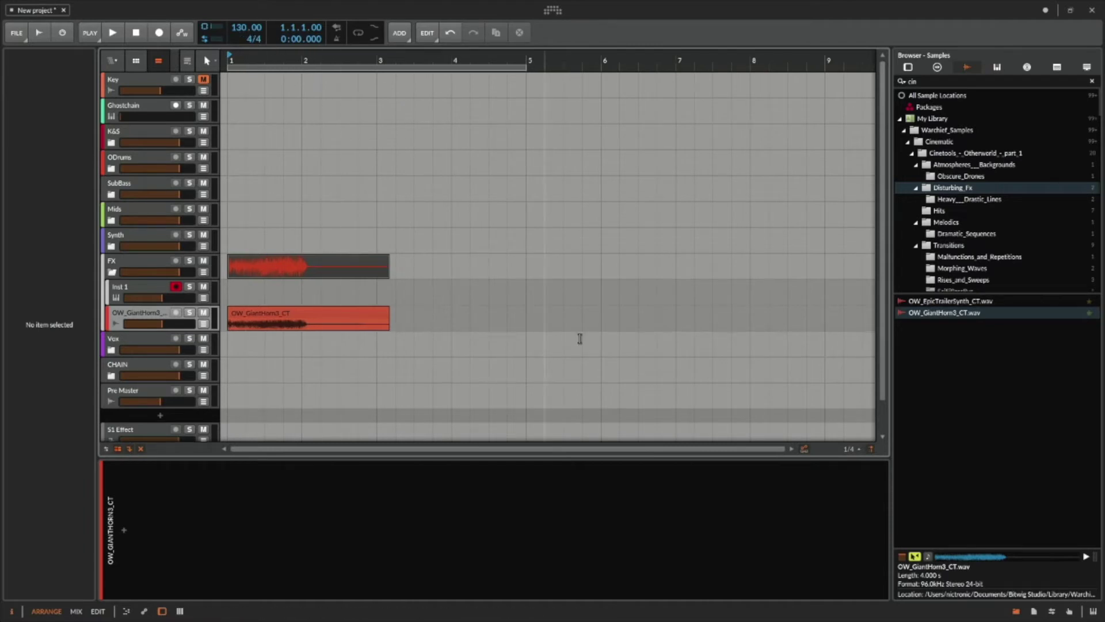
{"action": "scroll", "coordinate": [979, 213], "scroll_direction": "down", "scroll_amount": 2}
{"action": "scroll", "coordinate": [967, 172], "scroll_direction": "up", "scroll_amount": 2}
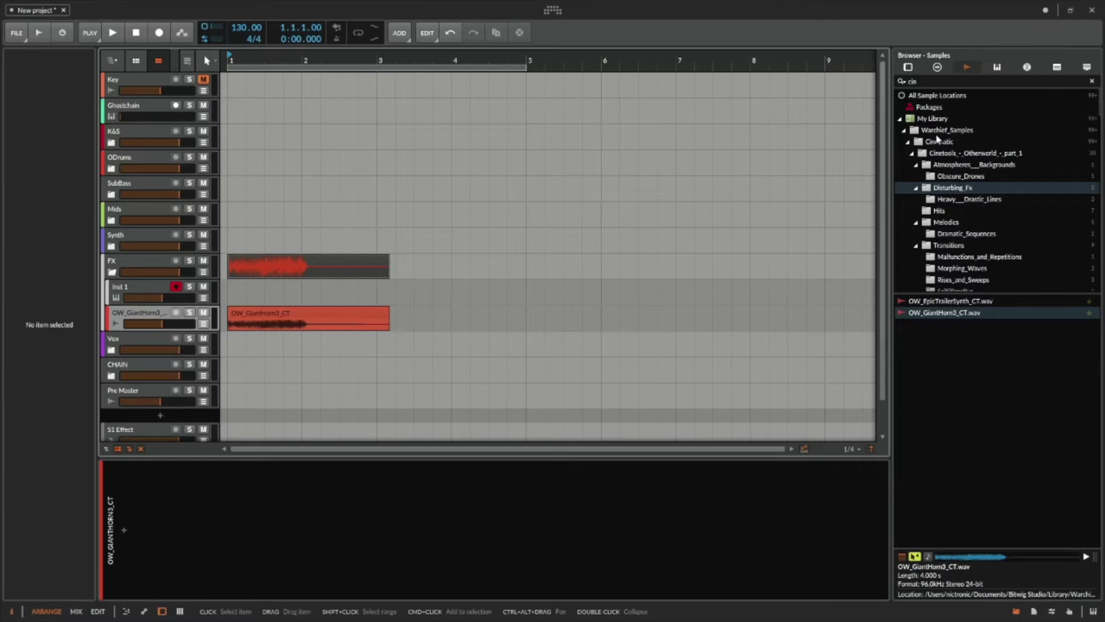
Audition OW_Beating_CT.wav and OW_Ready_CT.wav from Morphing_Waves and OW_JetsonsCar2_CT.wav from SciFiPassBys, and show the Whooshes_and_Swishes folder.
{"action": "left_click", "coordinate": [949, 245]}
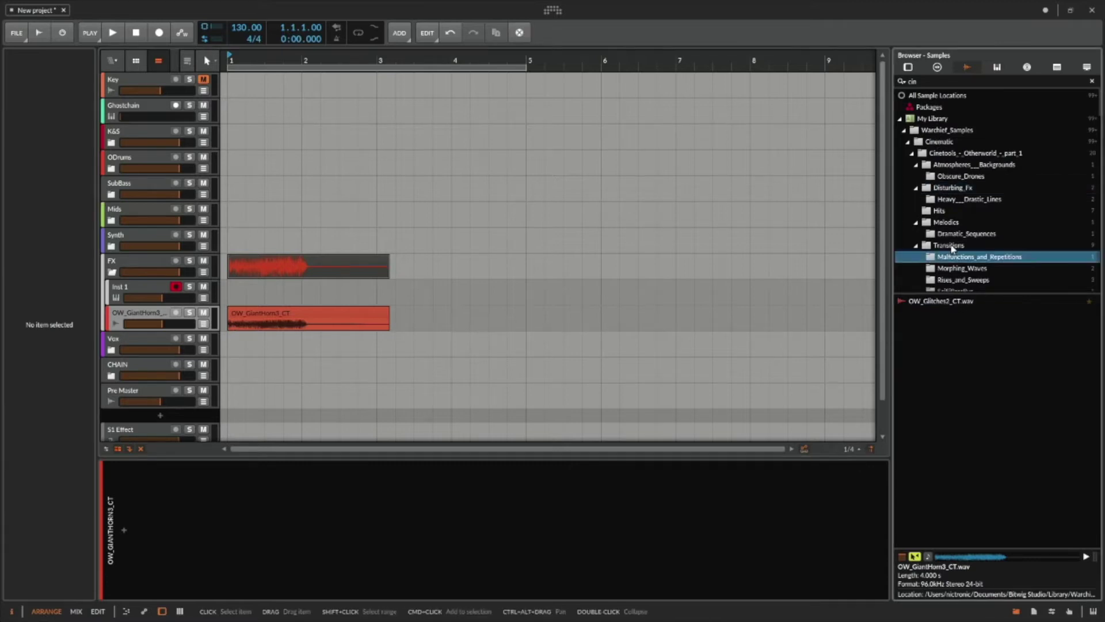
{"action": "left_click", "coordinate": [960, 268]}
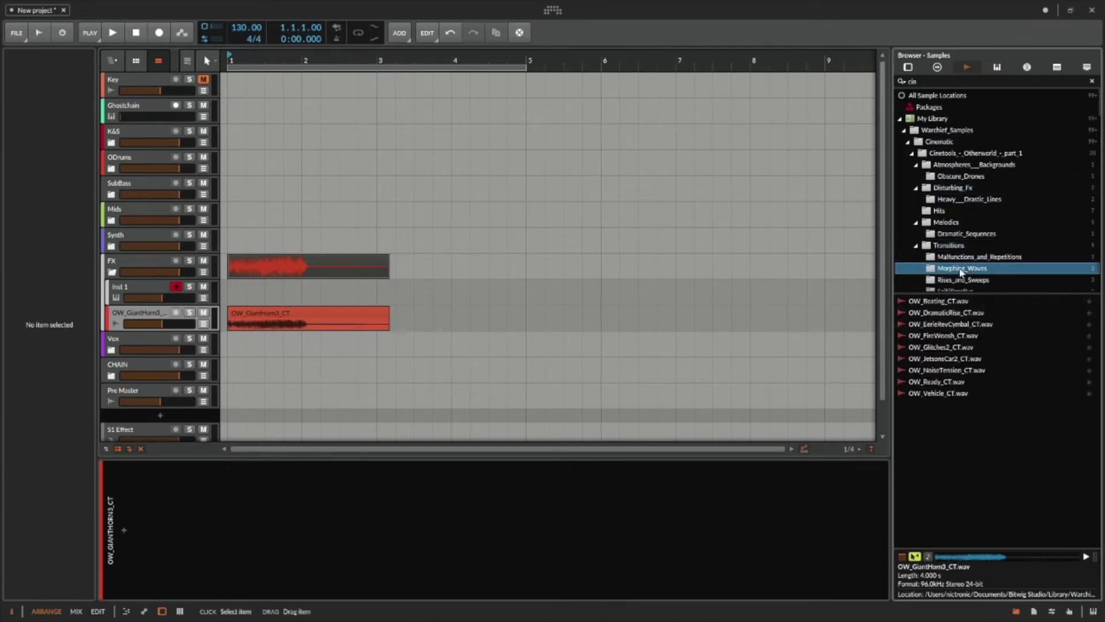
{"action": "scroll", "coordinate": [959, 271], "scroll_direction": "down", "scroll_amount": 2}
{"action": "left_click", "coordinate": [951, 306]}
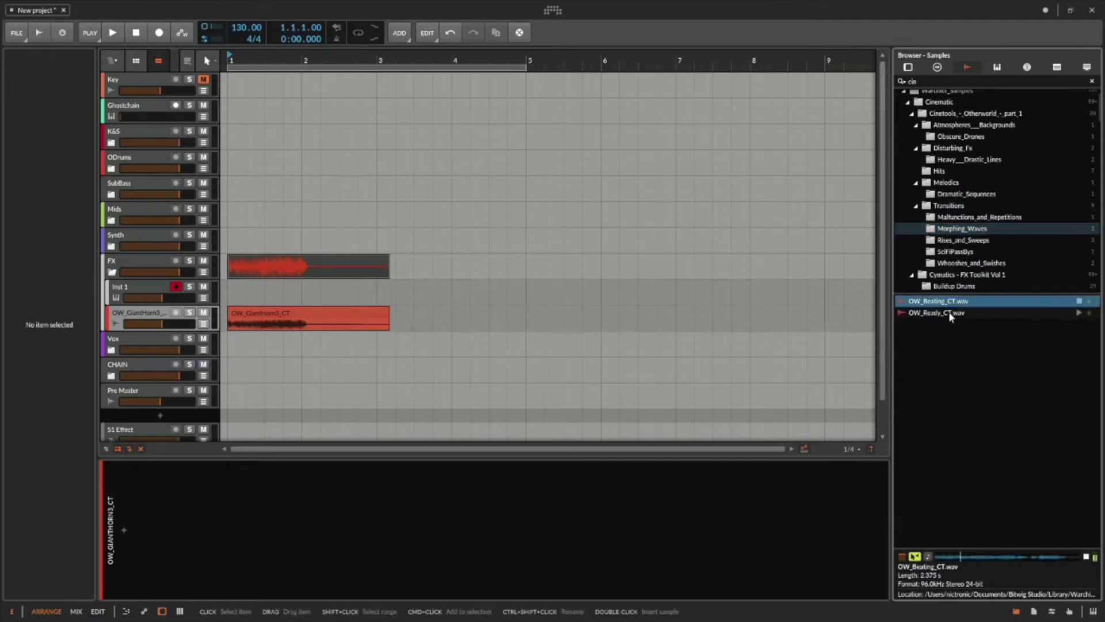
{"action": "left_click", "coordinate": [951, 314]}
{"action": "scroll", "coordinate": [957, 242], "scroll_direction": "down", "scroll_amount": 3}
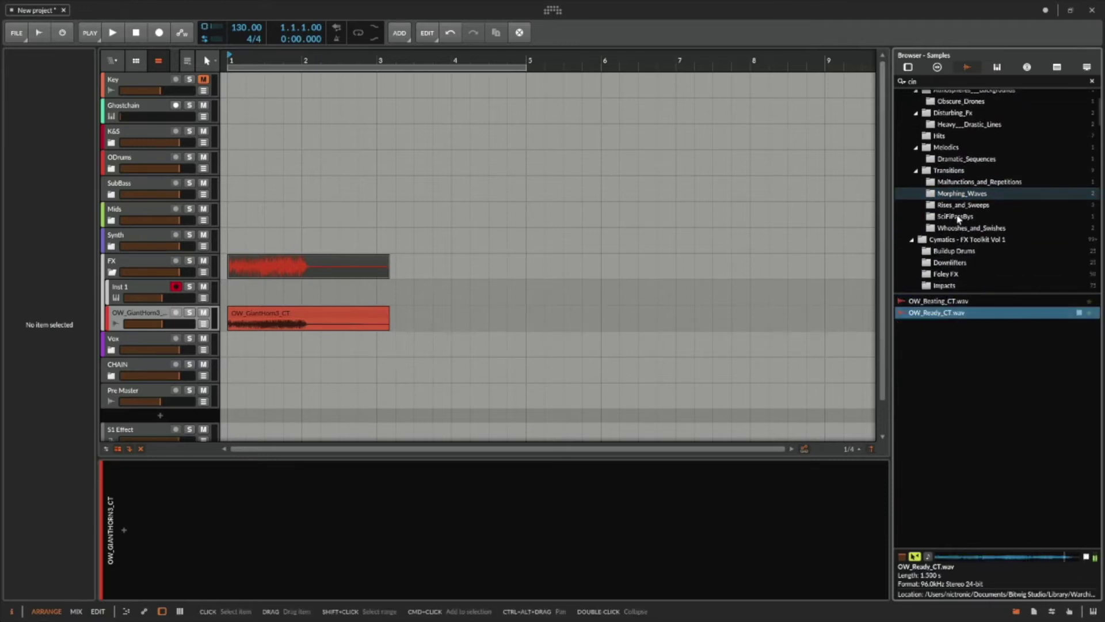
{"action": "left_click", "coordinate": [957, 217]}
{"action": "left_click", "coordinate": [948, 301]}
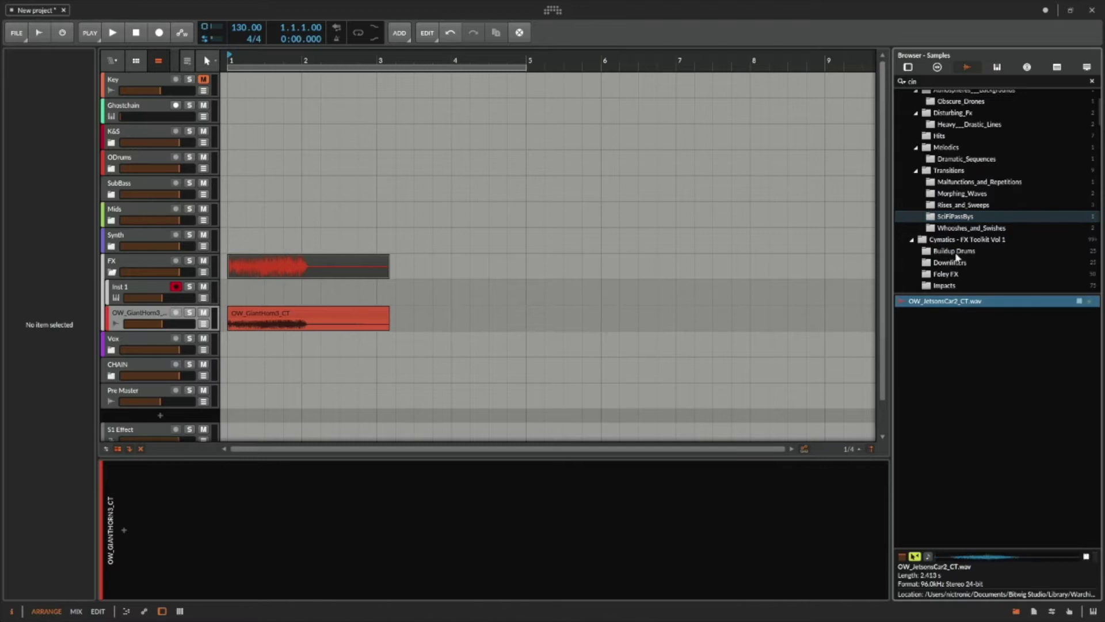
{"action": "left_click", "coordinate": [959, 229]}
{"action": "scroll", "coordinate": [957, 233], "scroll_direction": "up", "scroll_amount": 5}
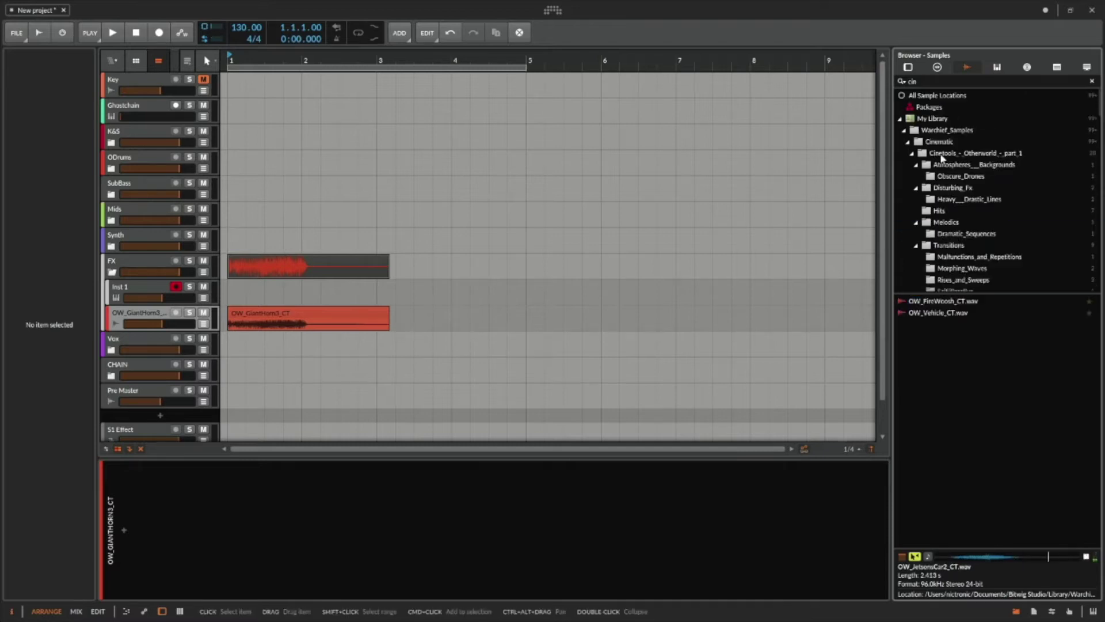
Audition Cinematic folder samples, including EVHO1_96_Sub_07.wav, EVHO1_96_Pulse_D_90_09_3-4_Layer_1.wav and EVHO1_96_Pulse_D_90_07_Layer_2.wav.
{"action": "left_click", "coordinate": [940, 142]}
{"action": "left_click", "coordinate": [963, 390]}
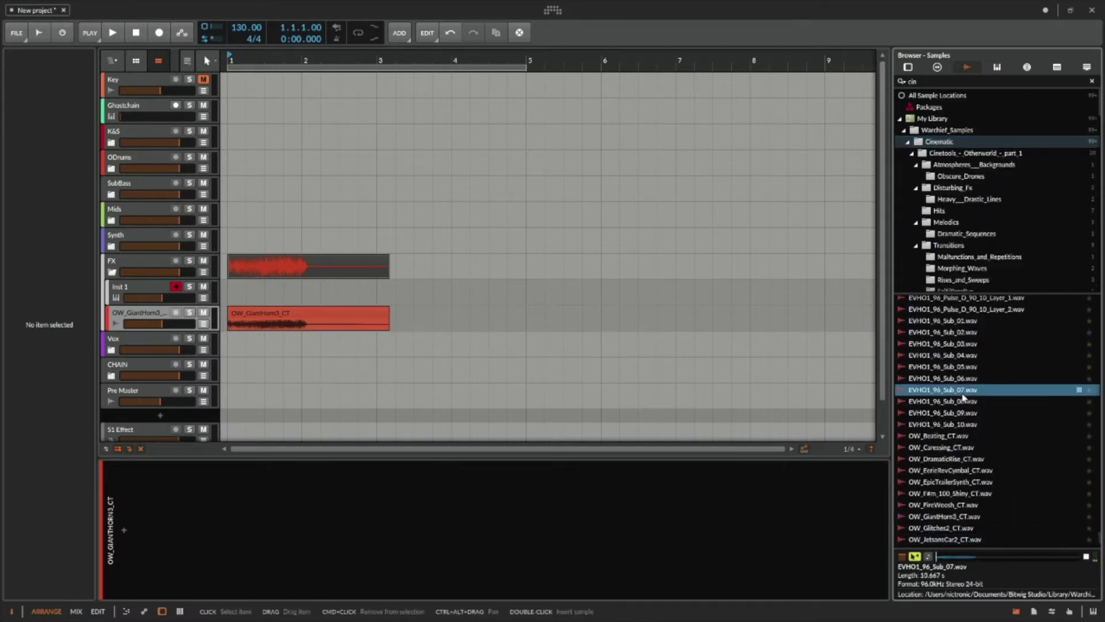
{"action": "scroll", "coordinate": [958, 391], "scroll_direction": "up", "scroll_amount": 5}
{"action": "left_click", "coordinate": [954, 377]}
{"action": "scroll", "coordinate": [953, 386], "scroll_direction": "up", "scroll_amount": 4}
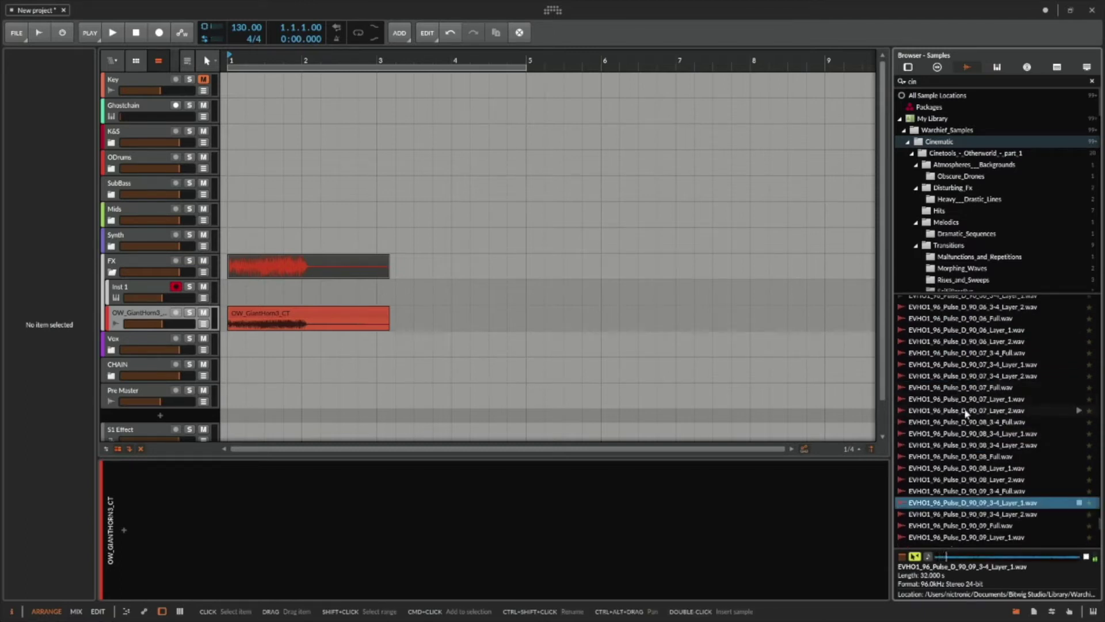
{"action": "left_click", "coordinate": [962, 411]}
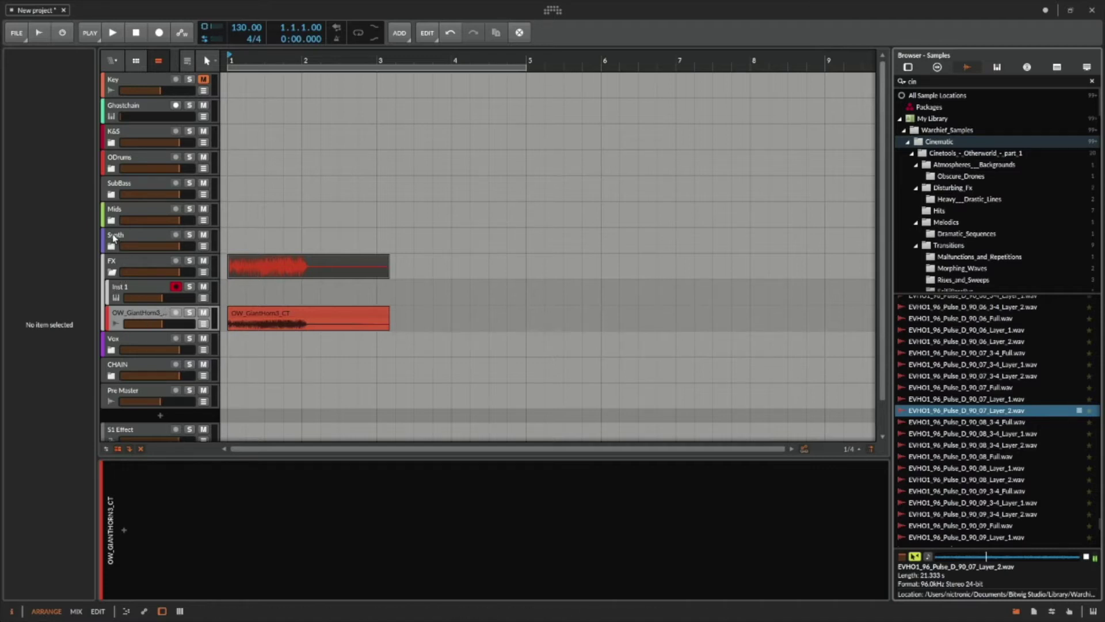
Add an audio track and, below it, an instrument track inside the Synth group.
{"action": "key", "text": "ctrl+shift+t"}
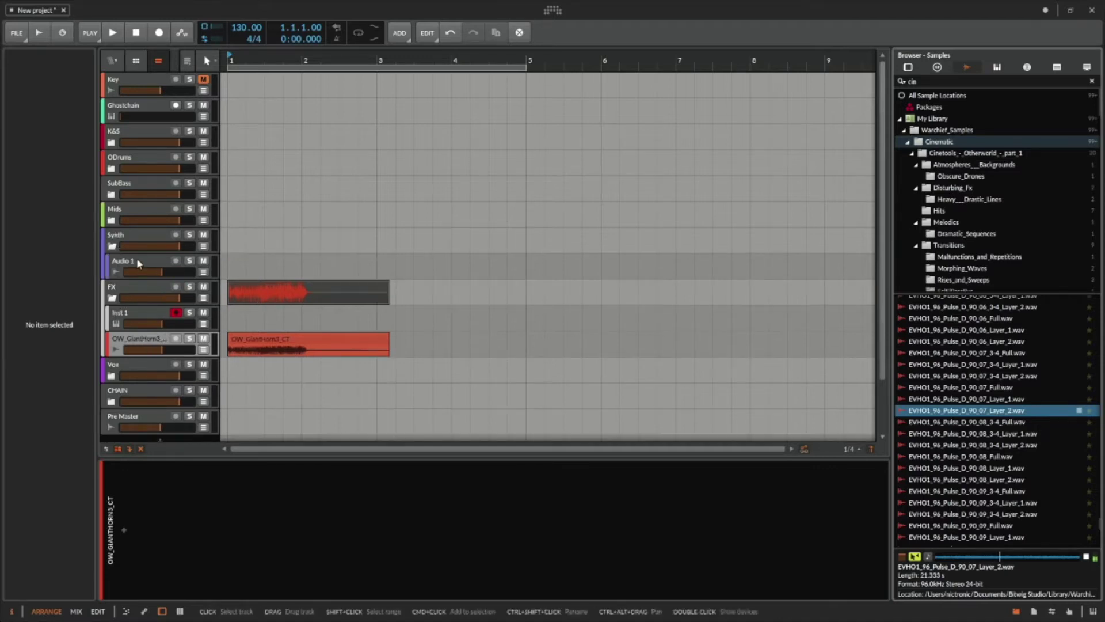
{"action": "right_click", "coordinate": [136, 258]}
{"action": "left_click", "coordinate": [148, 263]}
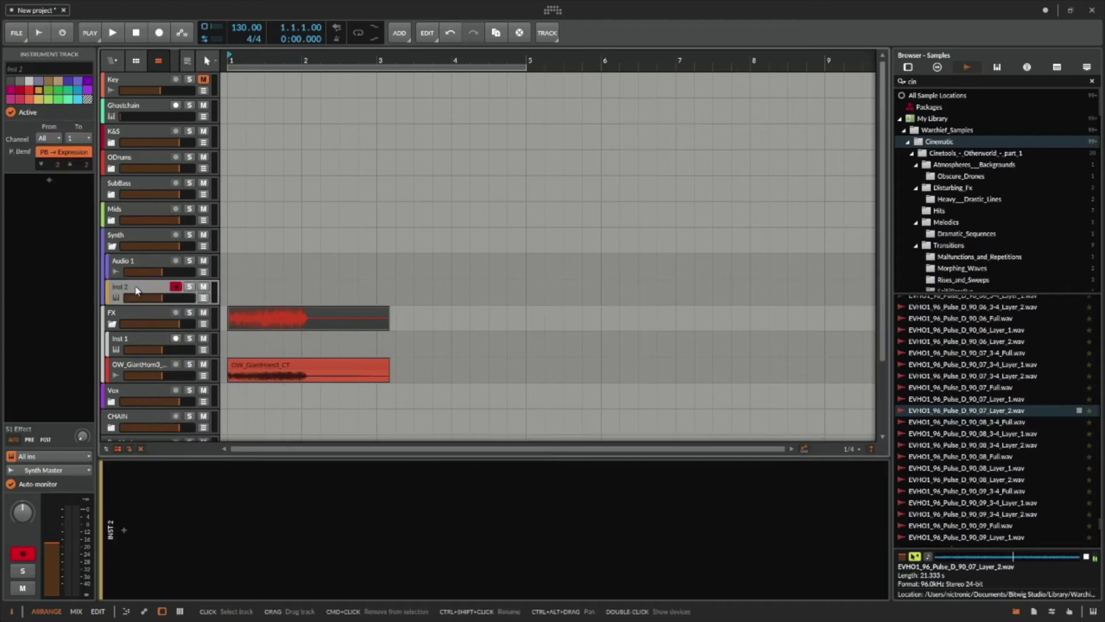
Add a Sampler device to the new instrument track and load EVHO1_96_Pulse_D_90_07_Layer_2.wav into it.
{"action": "left_click", "coordinate": [191, 515]}
{"action": "double_click", "coordinate": [192, 515]}
{"action": "type", "text": "sample"}
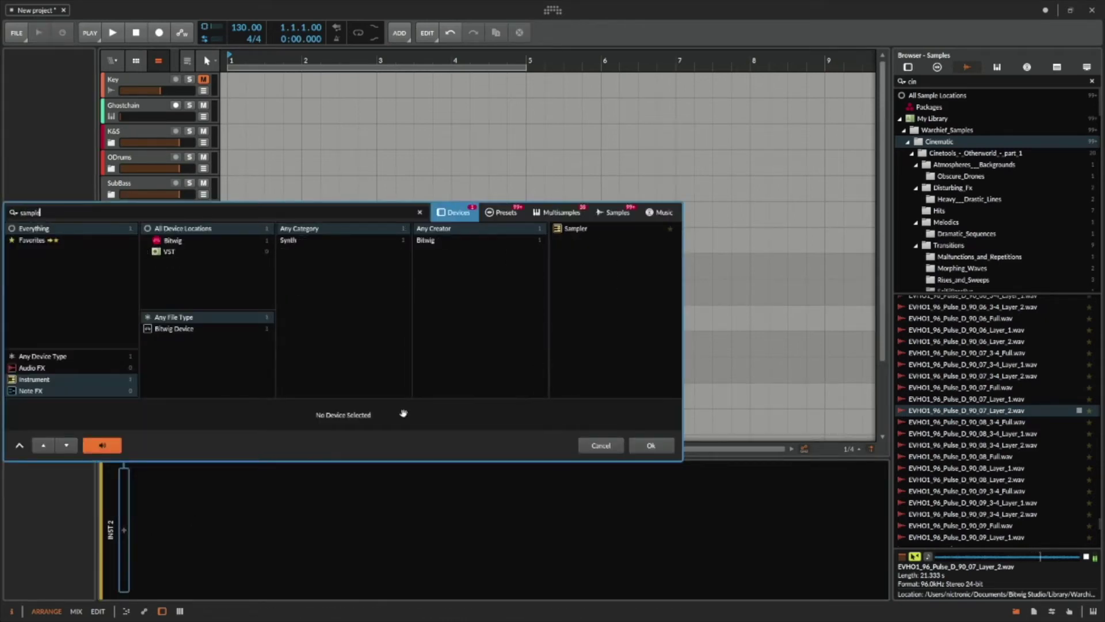
{"action": "left_click", "coordinate": [596, 230]}
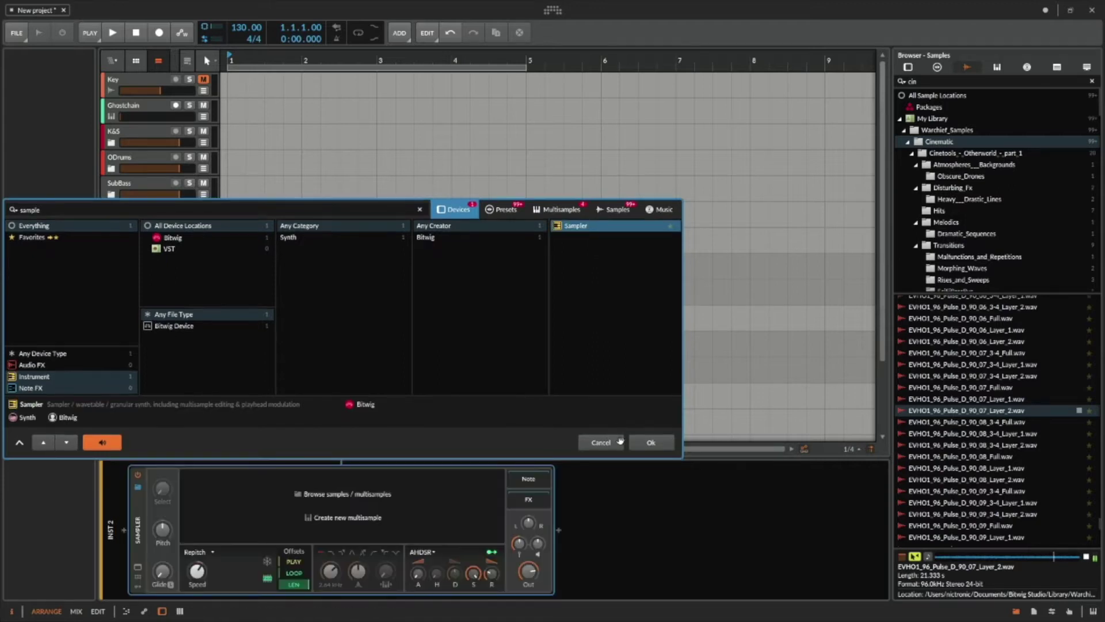
{"action": "left_click", "coordinate": [651, 442]}
{"action": "left_click_drag", "start_coordinate": [914, 410], "coordinate": [373, 516]}
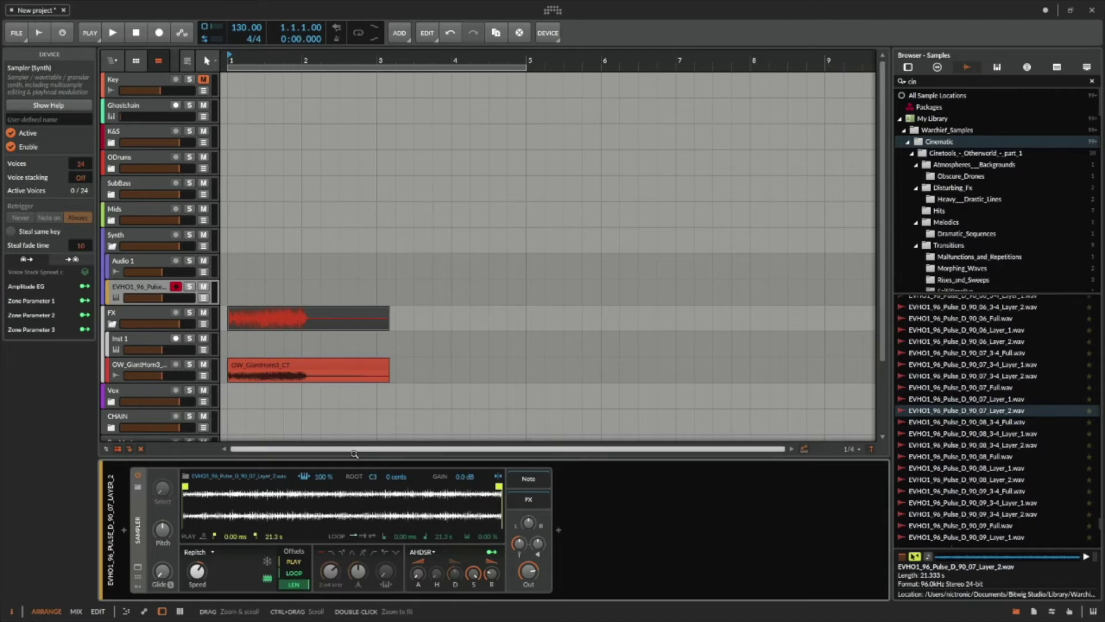
Create an empty note clip at bar 1 on the Sampler track and extend it to about 4 bars and 3 beats.
{"action": "left_click", "coordinate": [228, 297]}
{"action": "double_click", "coordinate": [237, 290]}
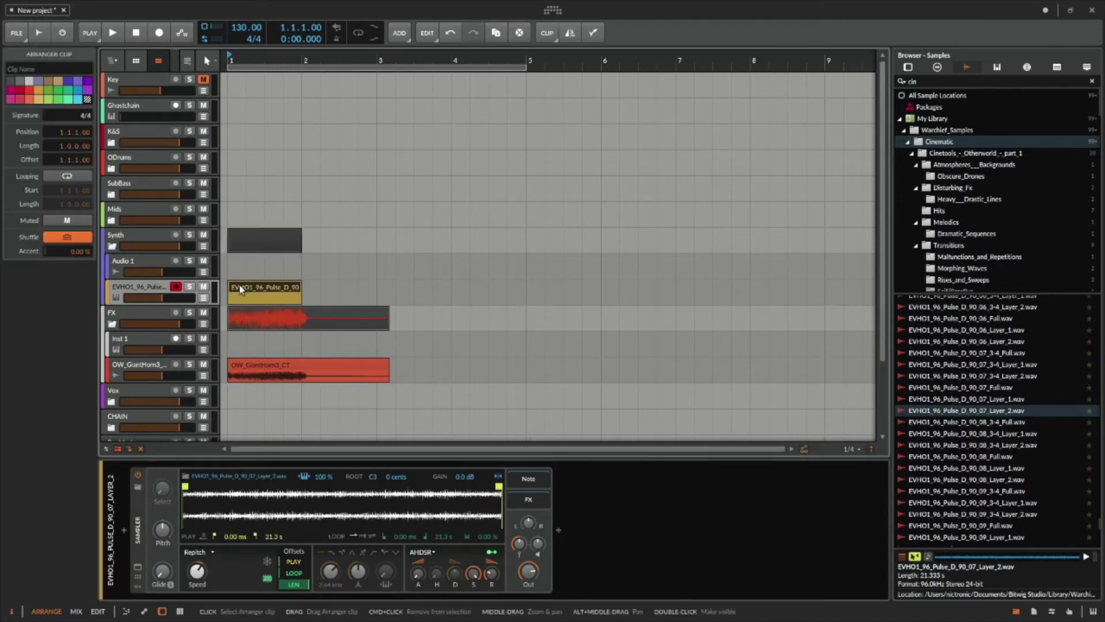
{"action": "left_click_drag", "start_coordinate": [304, 288], "coordinate": [582, 291]}
{"action": "left_click_drag", "start_coordinate": [973, 410], "coordinate": [604, 300]}
{"action": "scroll", "coordinate": [631, 289], "scroll_direction": "right", "scroll_amount": 5}
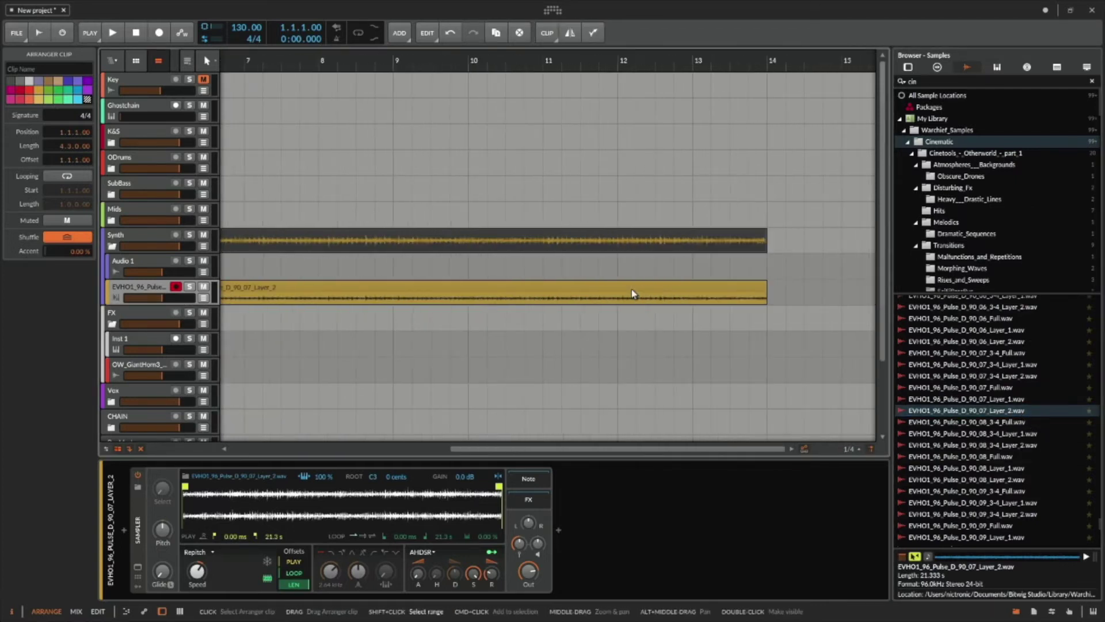
{"action": "left_click_drag", "start_coordinate": [403, 63], "coordinate": [600, 96]}
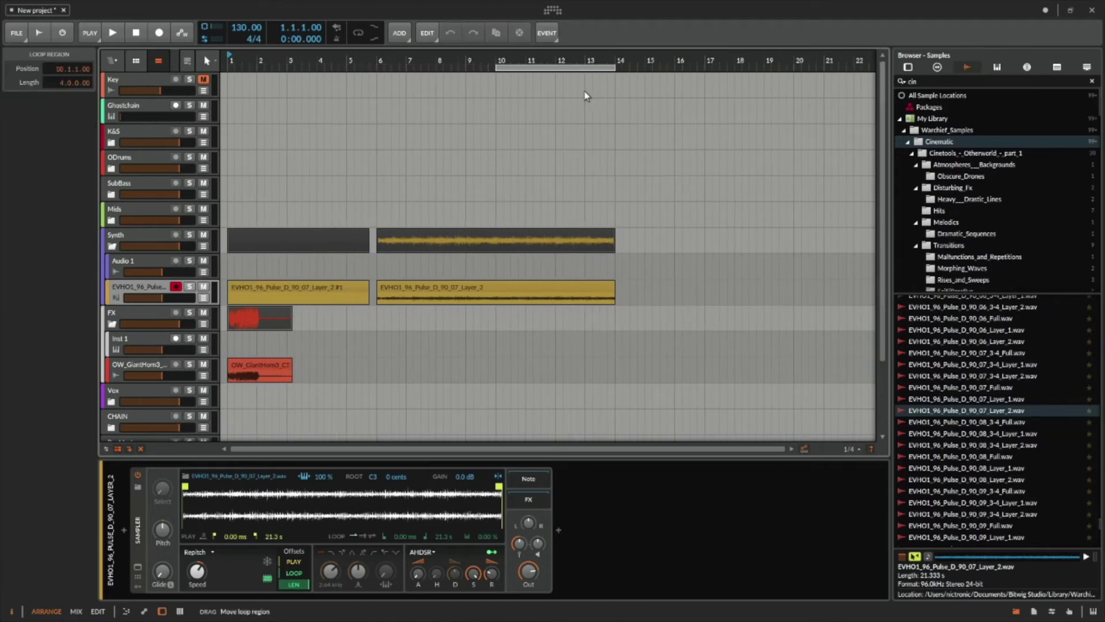
{"action": "left_click", "coordinate": [320, 289]}
{"action": "left_click", "coordinate": [446, 287]}
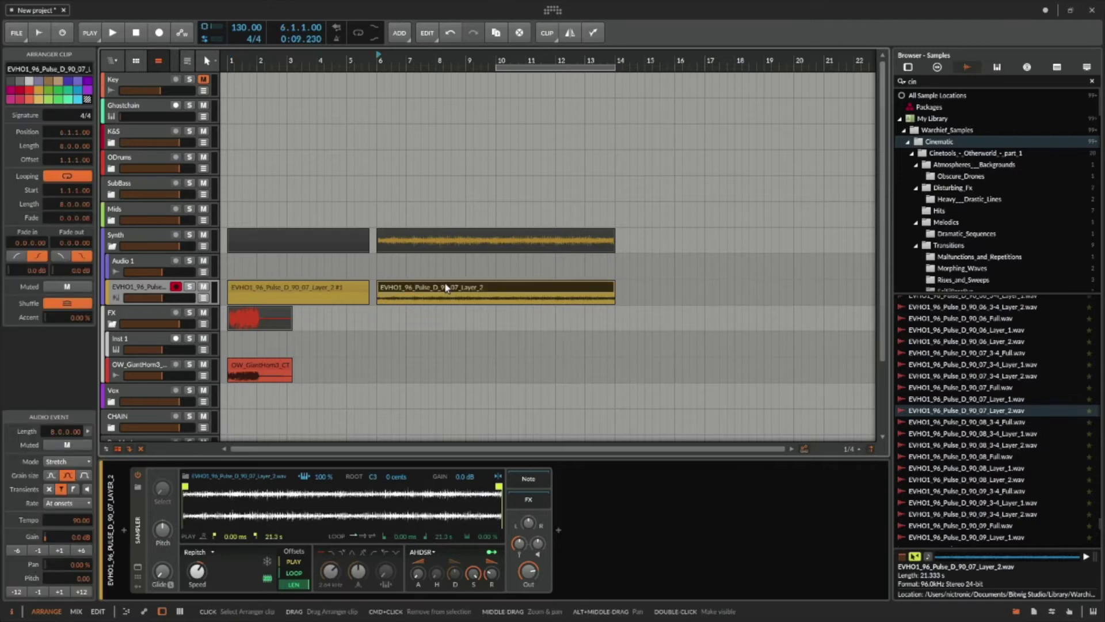
{"action": "key", "text": "Delete"}
Extend the note clip to 8 bars and draw an F3 note across its full length.
{"action": "left_click_drag", "start_coordinate": [365, 287], "coordinate": [469, 291]}
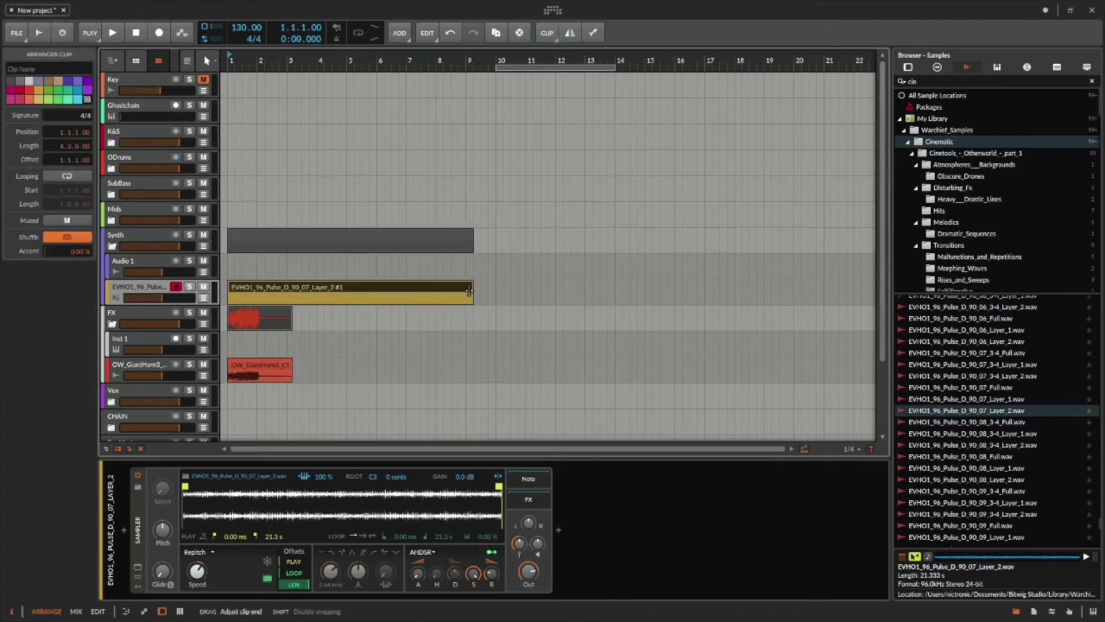
{"action": "double_click", "coordinate": [414, 292]}
{"action": "left_click_drag", "start_coordinate": [204, 514], "coordinate": [204, 322]}
{"action": "left_click_drag", "start_coordinate": [169, 470], "coordinate": [146, 475]}
{"action": "left_click", "coordinate": [232, 444]}
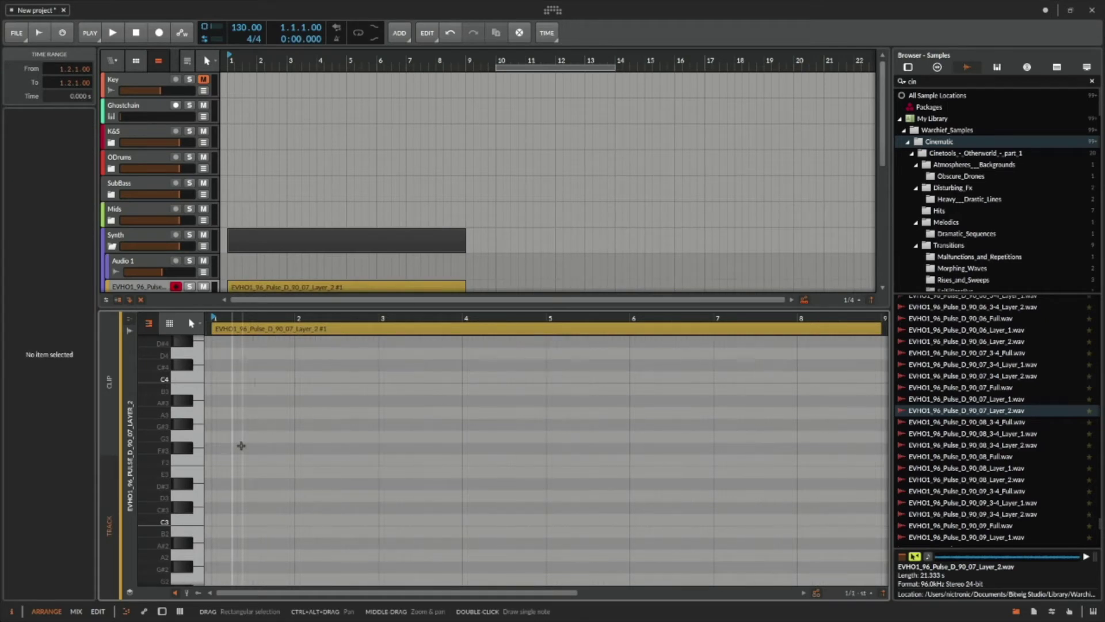
{"action": "double_click", "coordinate": [249, 458]}
{"action": "left_click_drag", "start_coordinate": [294, 461], "coordinate": [879, 472]}
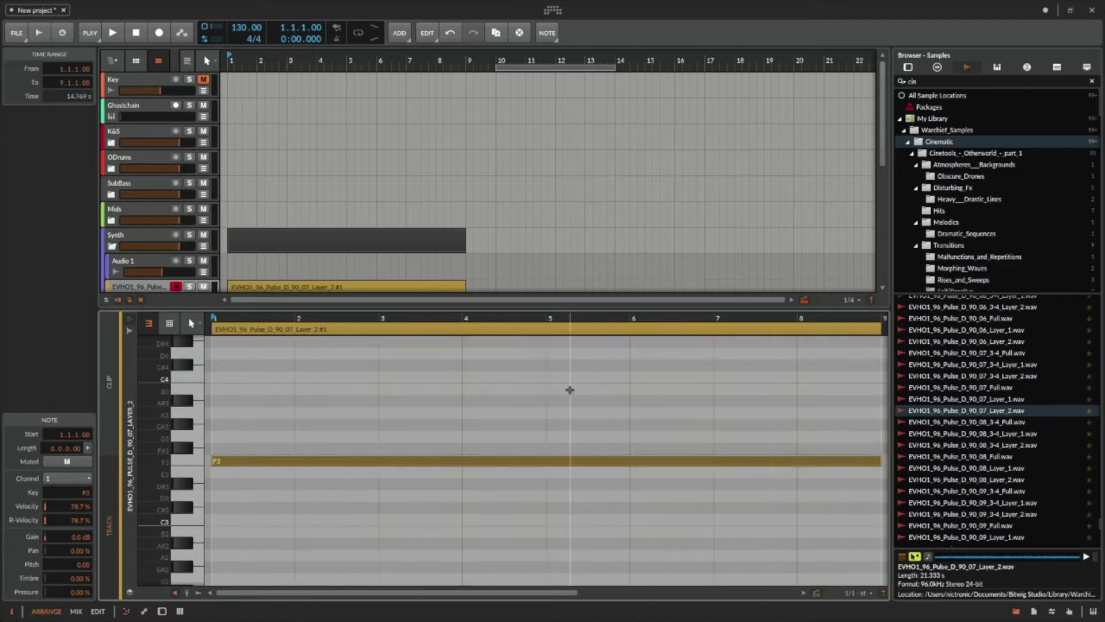
Solo the Sampler track, transpose the F3 note down one octave to F2 and play the clip from bar 1.
{"action": "scroll", "coordinate": [295, 158], "scroll_direction": "down", "scroll_amount": 1}
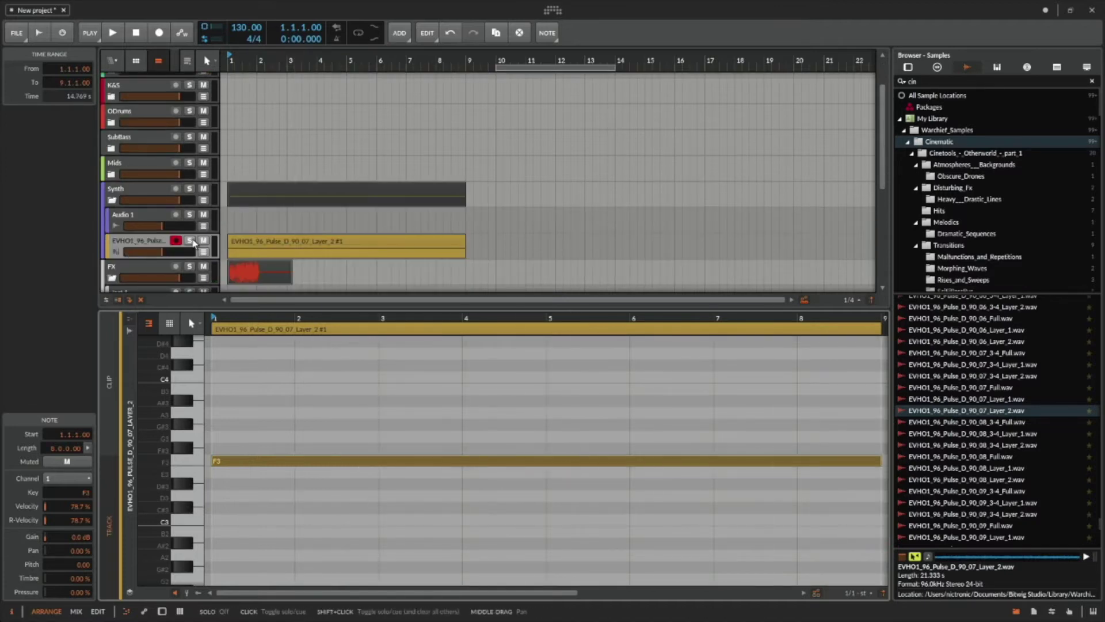
{"action": "key", "text": "space"}
{"action": "key", "text": "space"}
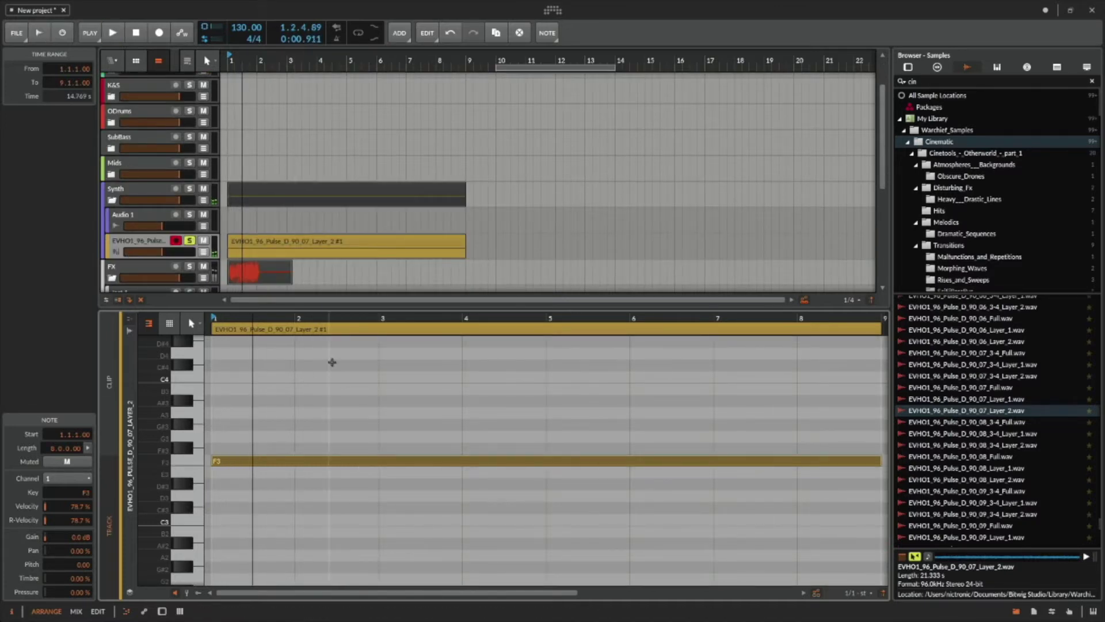
{"action": "key", "text": "shift+Down"}
{"action": "key", "text": "space"}
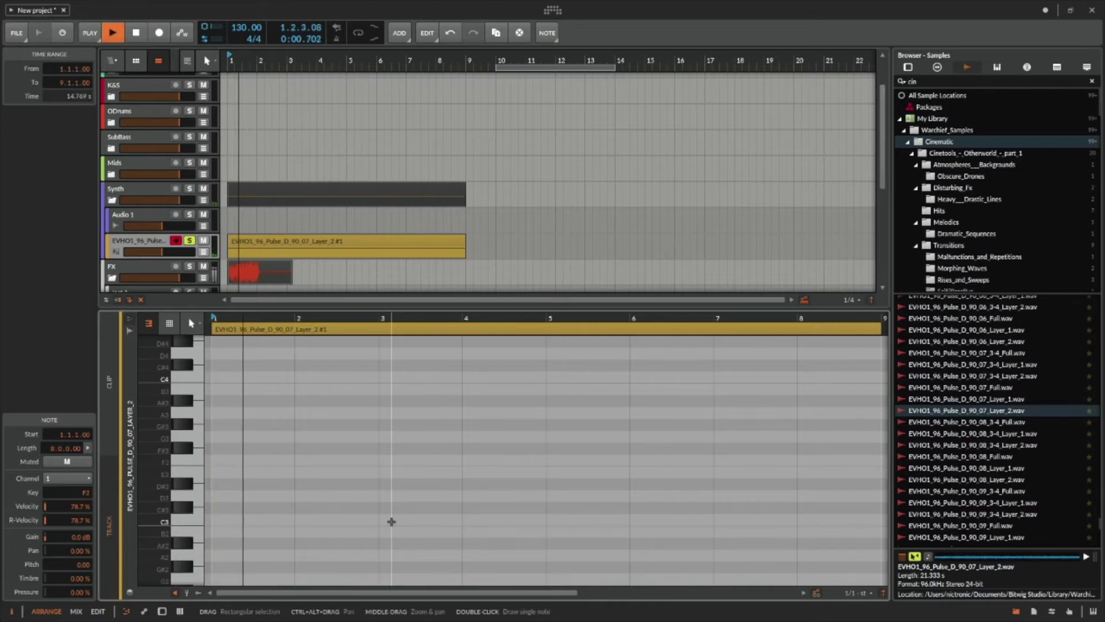
{"action": "key", "text": "space"}
Set the Sampler's root key to F1 and play the clip from the start.
{"action": "key", "text": "d"}
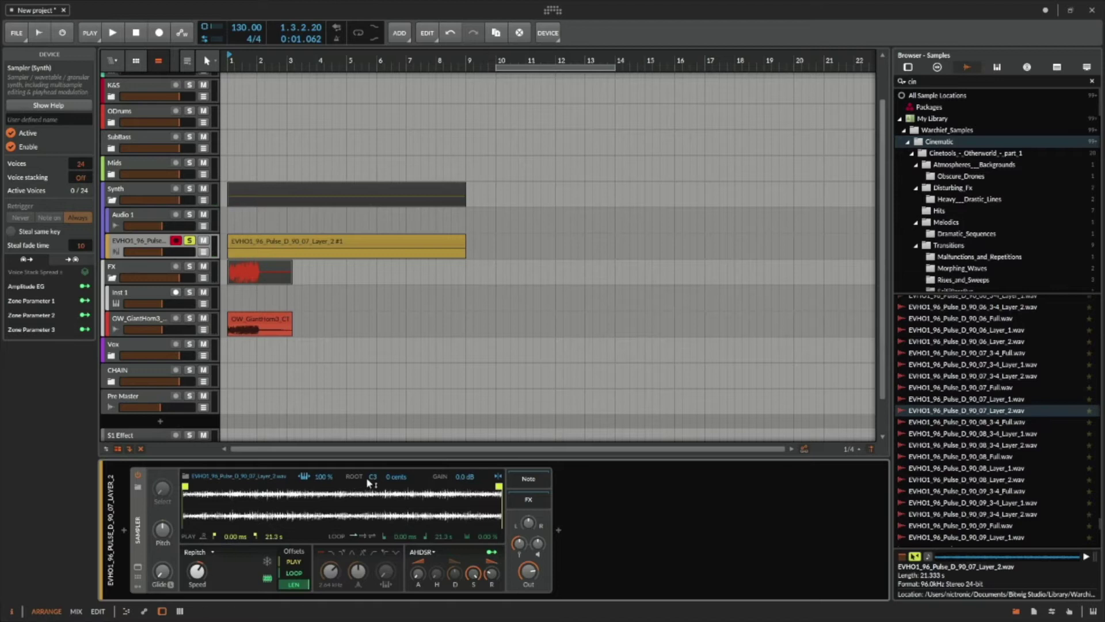
{"action": "left_click", "coordinate": [370, 476]}
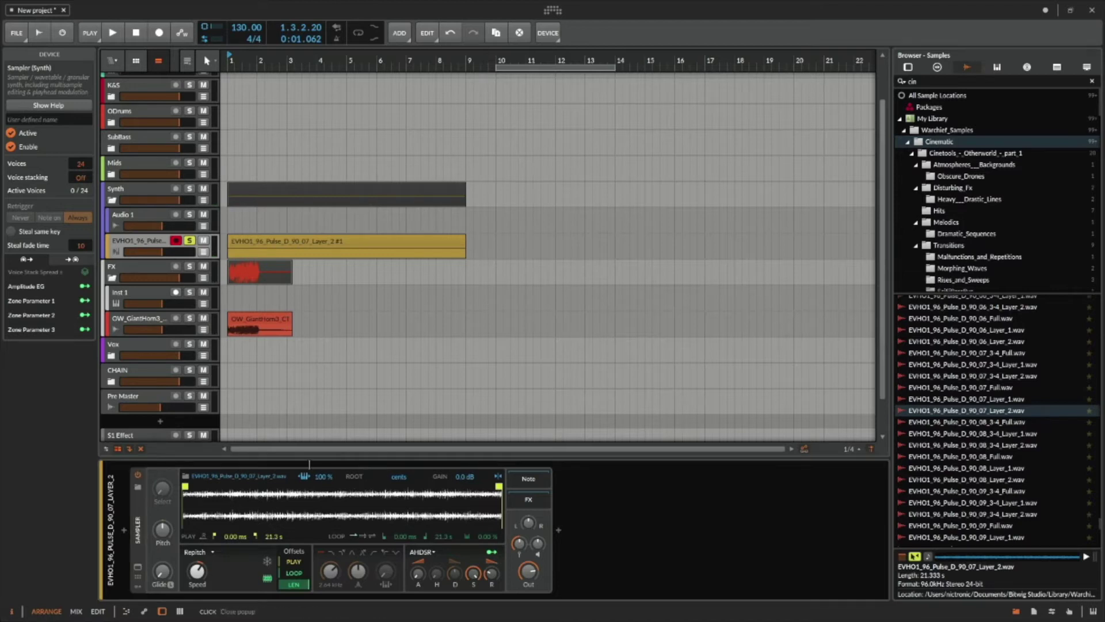
{"action": "type", "text": "F1"}
{"action": "key", "text": "Return"}
{"action": "key", "text": "space"}
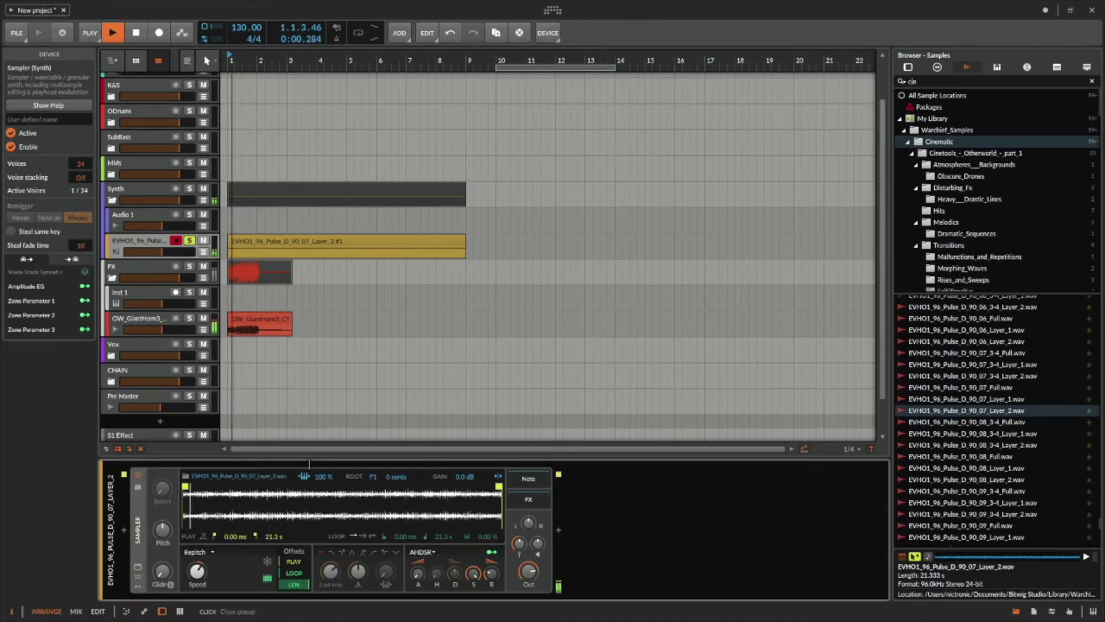
{"action": "key", "text": "space"}
Transpose the clip's note down another octave to F1 and listen to the clip from bar 1.
{"action": "double_click", "coordinate": [316, 245]}
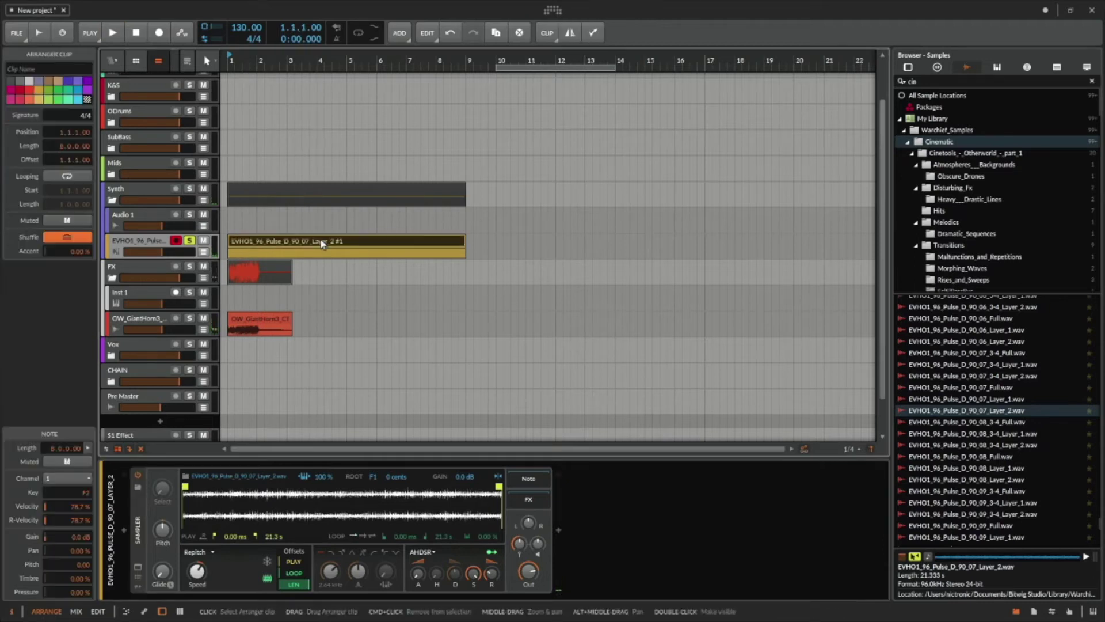
{"action": "left_click_drag", "start_coordinate": [345, 451], "coordinate": [414, 523]}
{"action": "key", "text": "shift+Down"}
{"action": "key", "text": "space"}
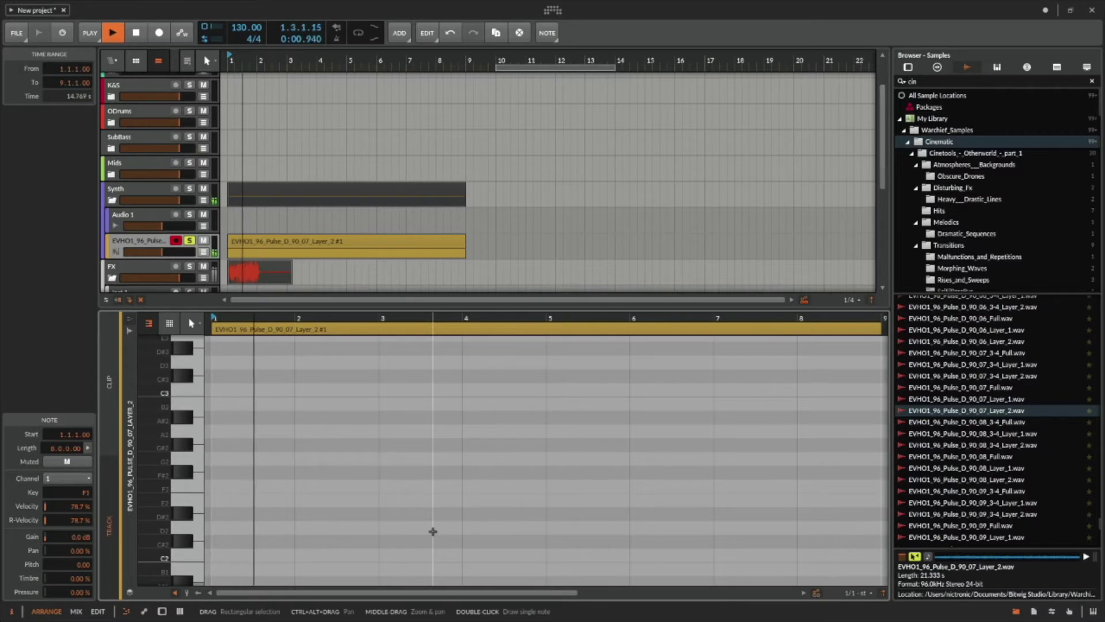
{"action": "left_click_drag", "start_coordinate": [485, 308], "coordinate": [484, 501]}
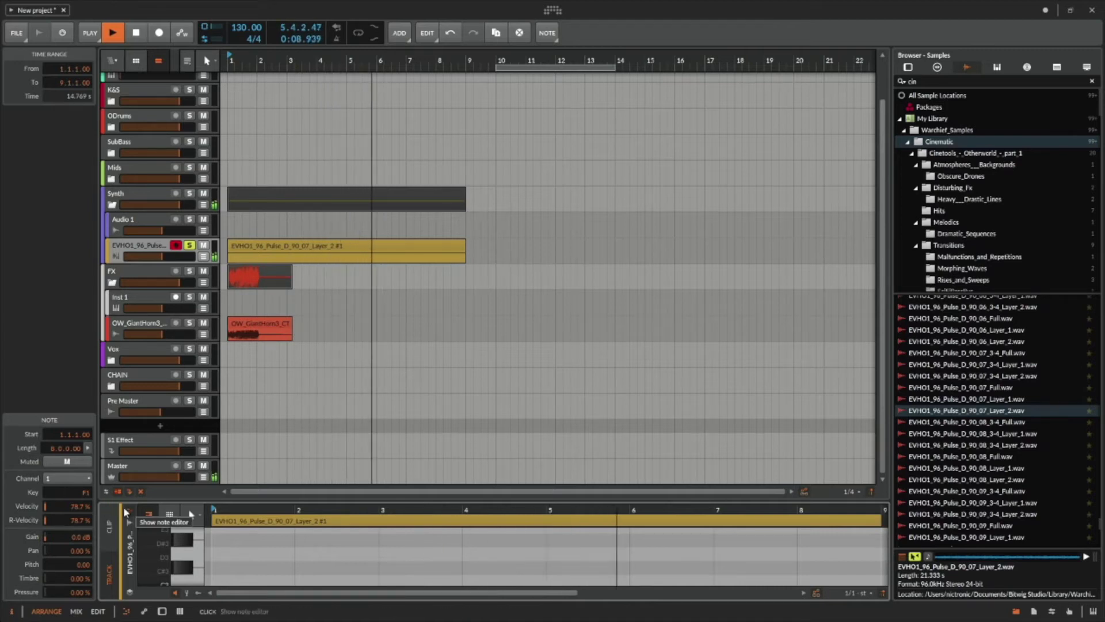
{"action": "key", "text": "space"}
Bounce the pulse note clip to a new audio track with the Custom source set to Sampler and 16-bit depth.
{"action": "left_click", "coordinate": [380, 248]}
{"action": "right_click", "coordinate": [380, 249]}
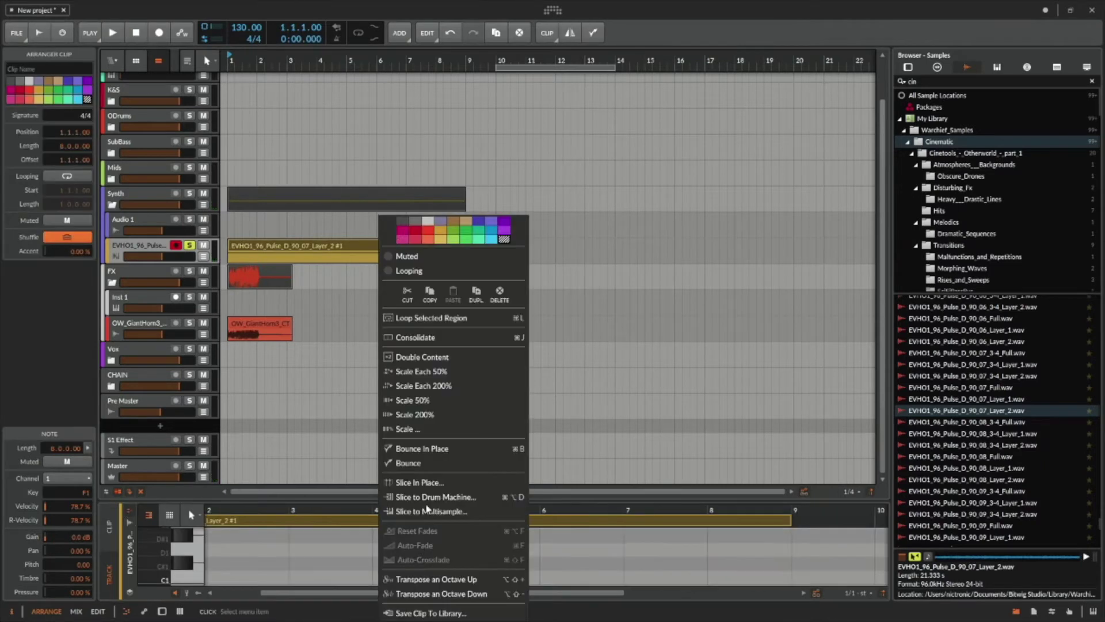
{"action": "left_click", "coordinate": [440, 462]}
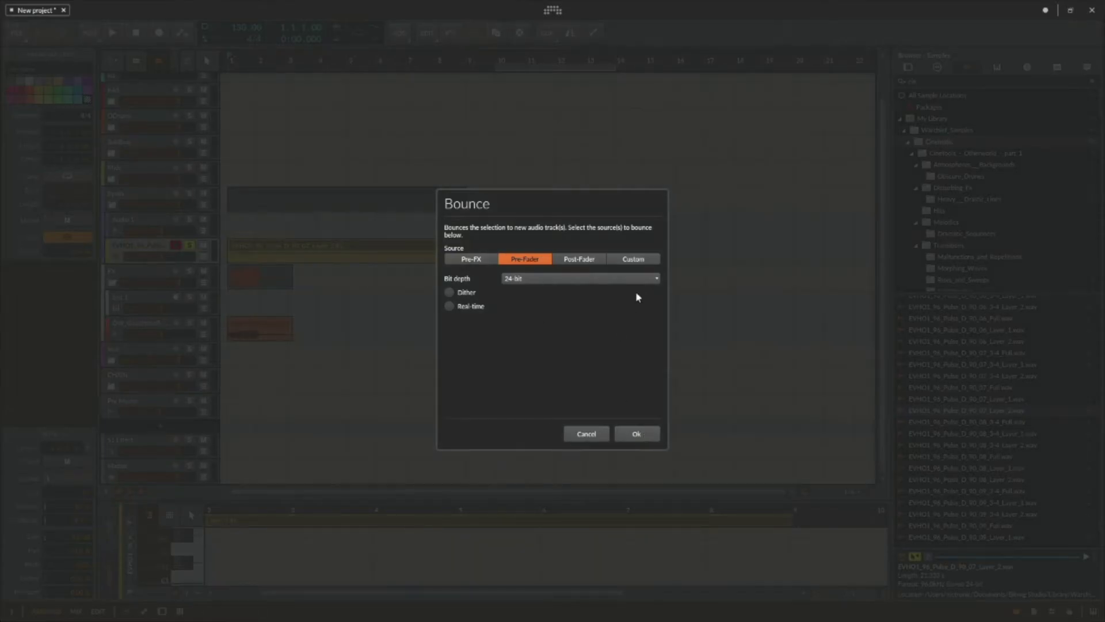
{"action": "left_click", "coordinate": [633, 259]}
{"action": "left_click", "coordinate": [617, 276]}
{"action": "left_click", "coordinate": [620, 300]}
{"action": "left_click", "coordinate": [618, 292]}
{"action": "left_click", "coordinate": [600, 308]}
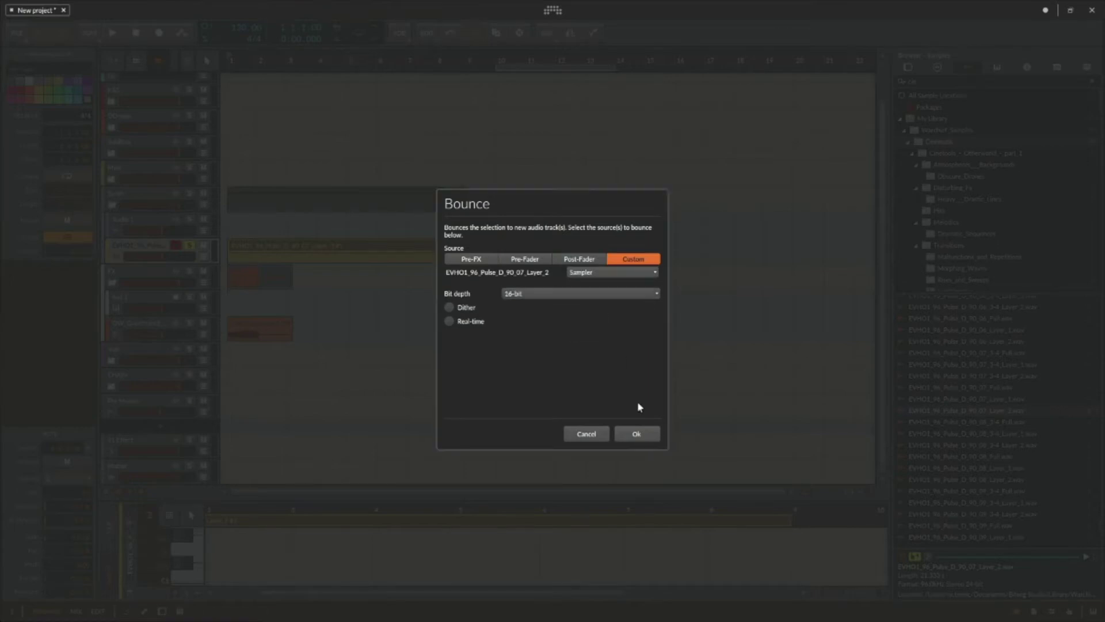
{"action": "left_click", "coordinate": [637, 434]}
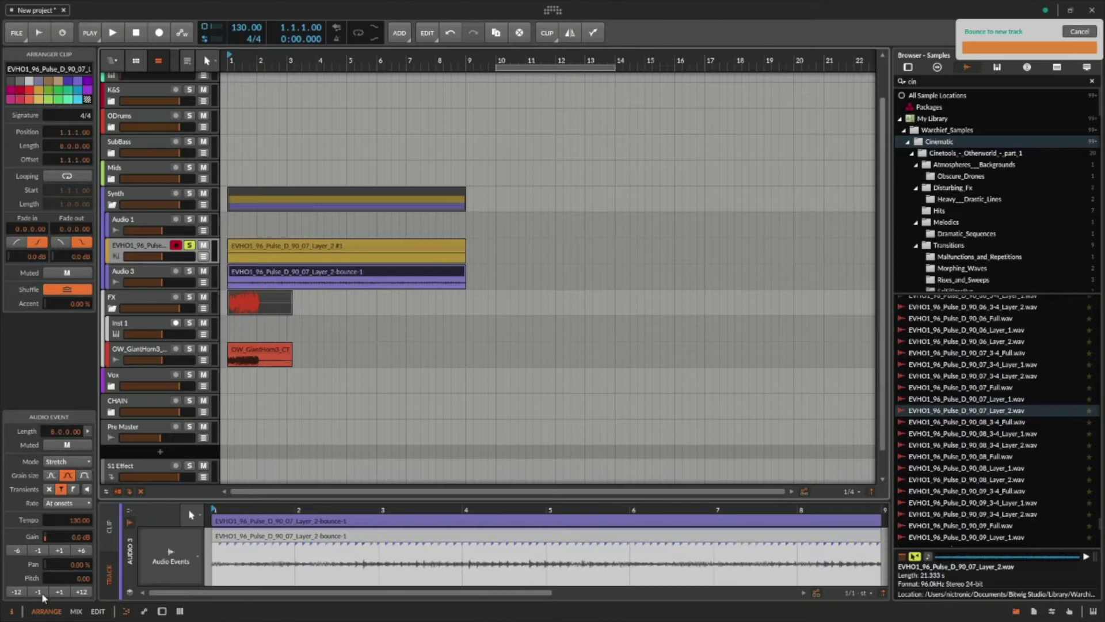
Raise the bounced pulse clip's gain by 6 dB and delete the original Sampler track.
{"action": "left_click", "coordinate": [76, 550]}
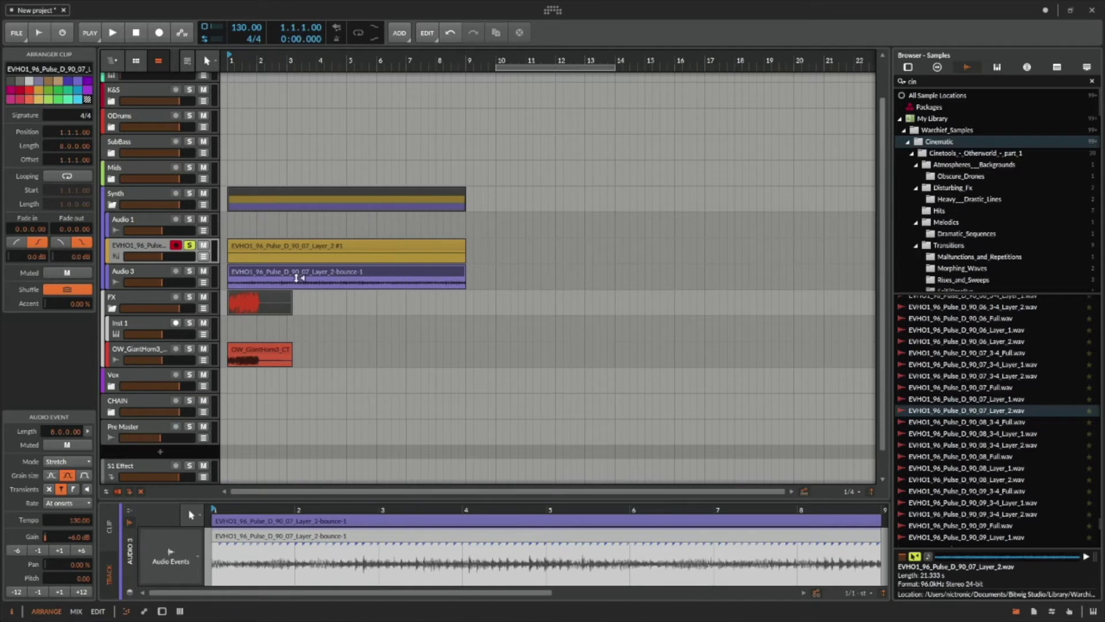
{"action": "left_click", "coordinate": [140, 247]}
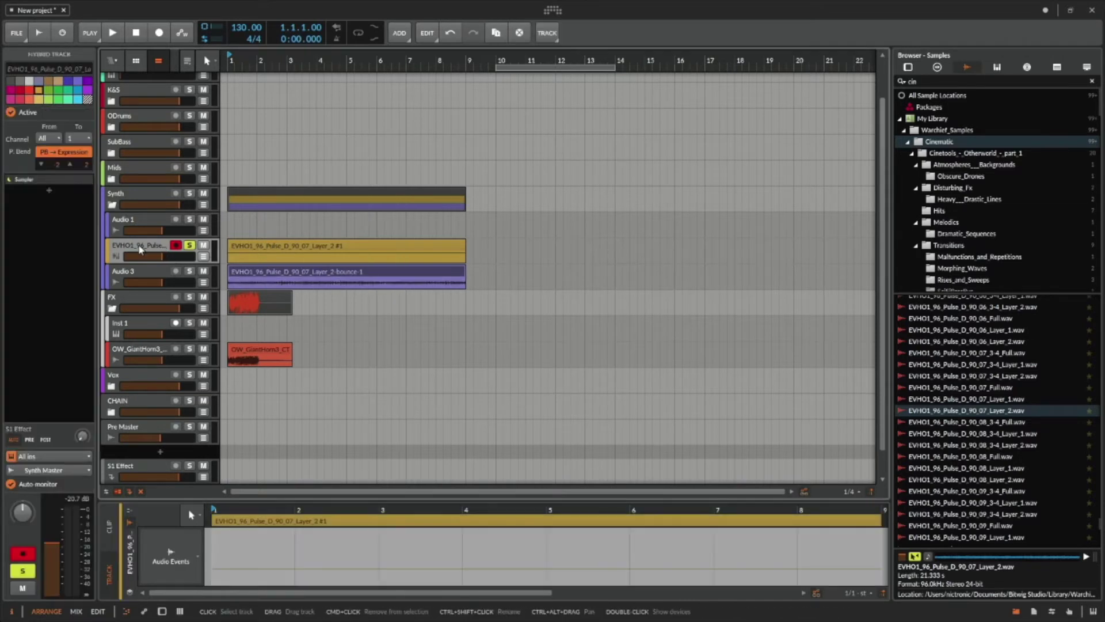
{"action": "key", "text": "Delete"}
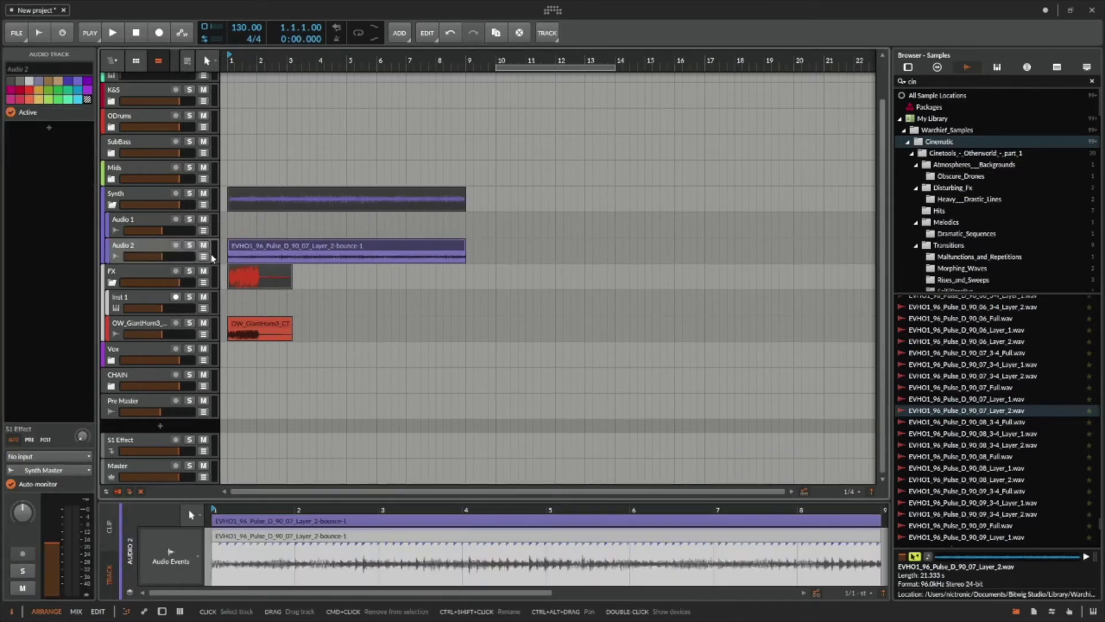
Rename the Key track F_Key and listen to the arrangement from bar 1.
{"action": "scroll", "coordinate": [152, 106], "scroll_direction": "up", "scroll_amount": 2}
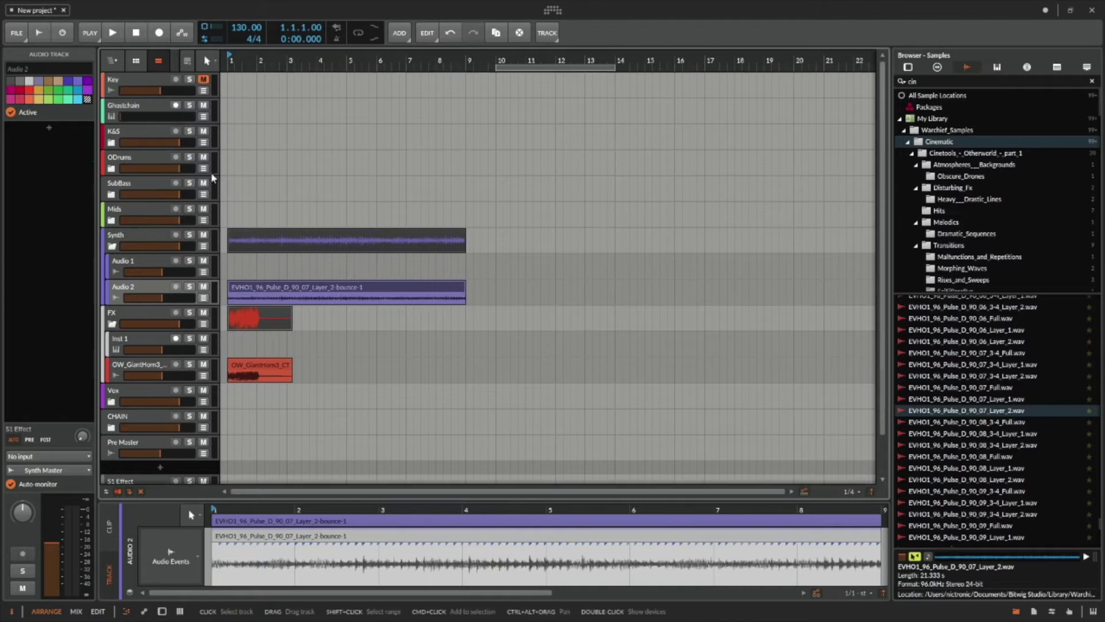
{"action": "left_click", "coordinate": [142, 81]}
{"action": "double_click", "coordinate": [141, 79]}
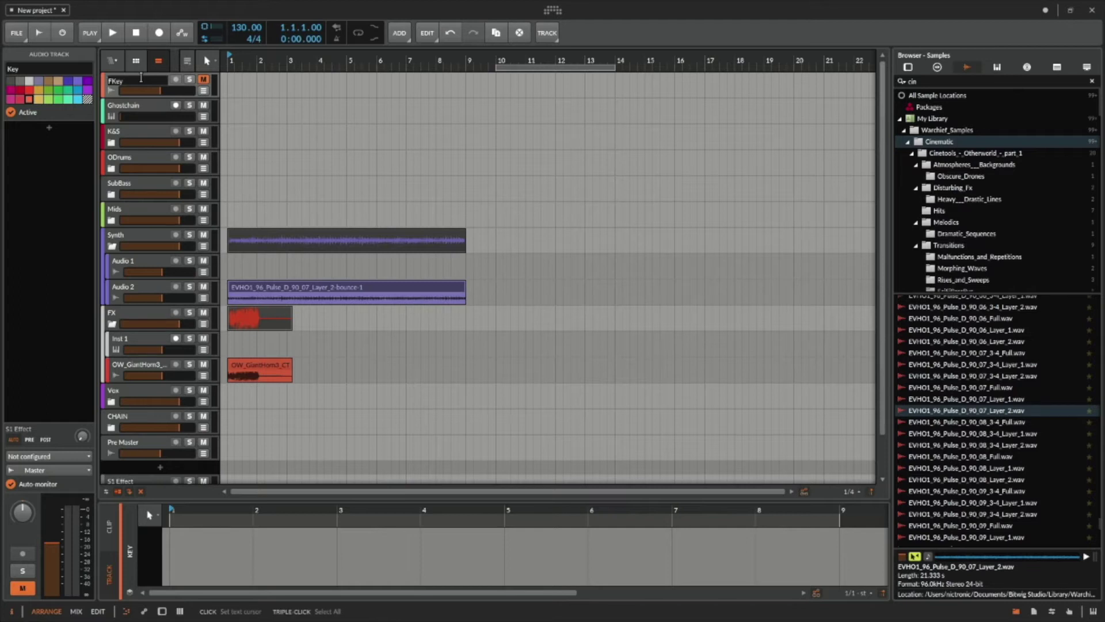
{"action": "type", "text": "F_Key"}
{"action": "key", "text": "Return"}
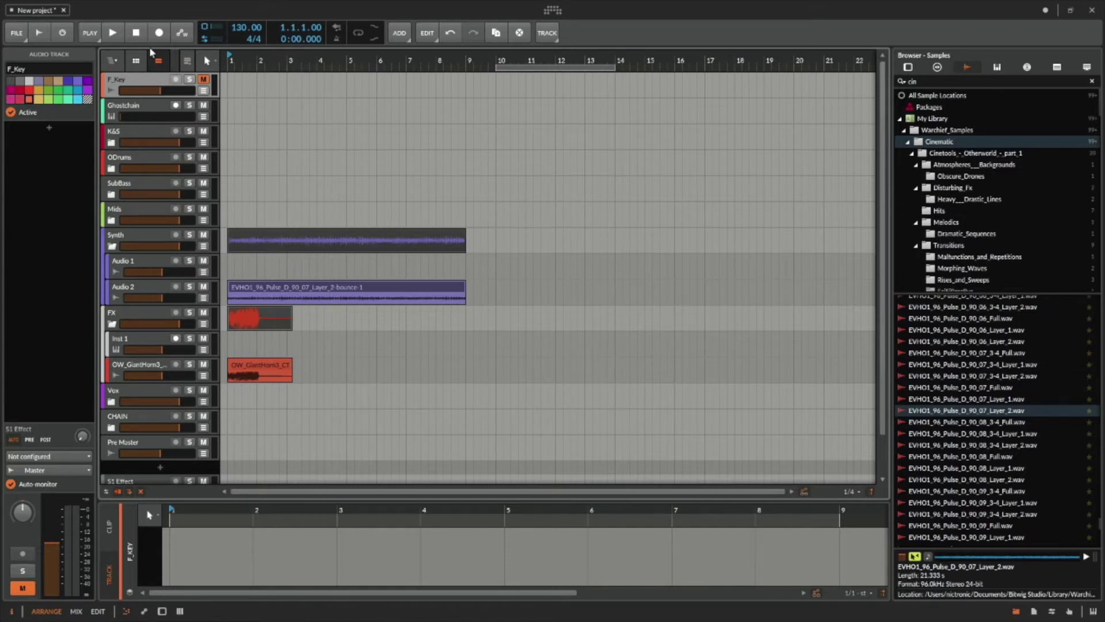
{"action": "key", "text": "space"}
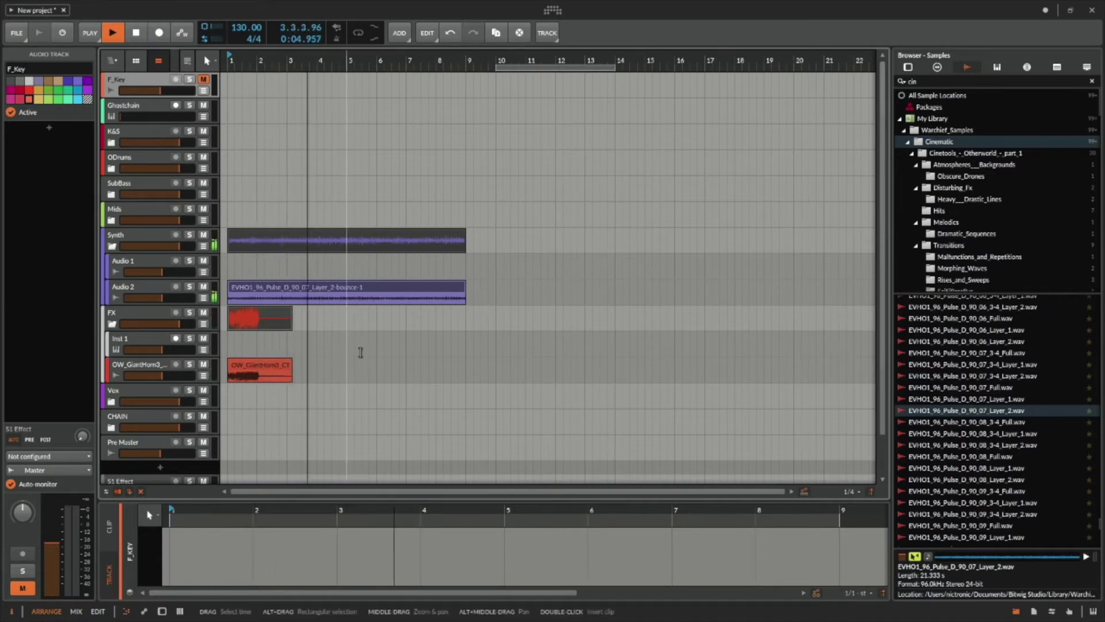
{"action": "key", "text": "space"}
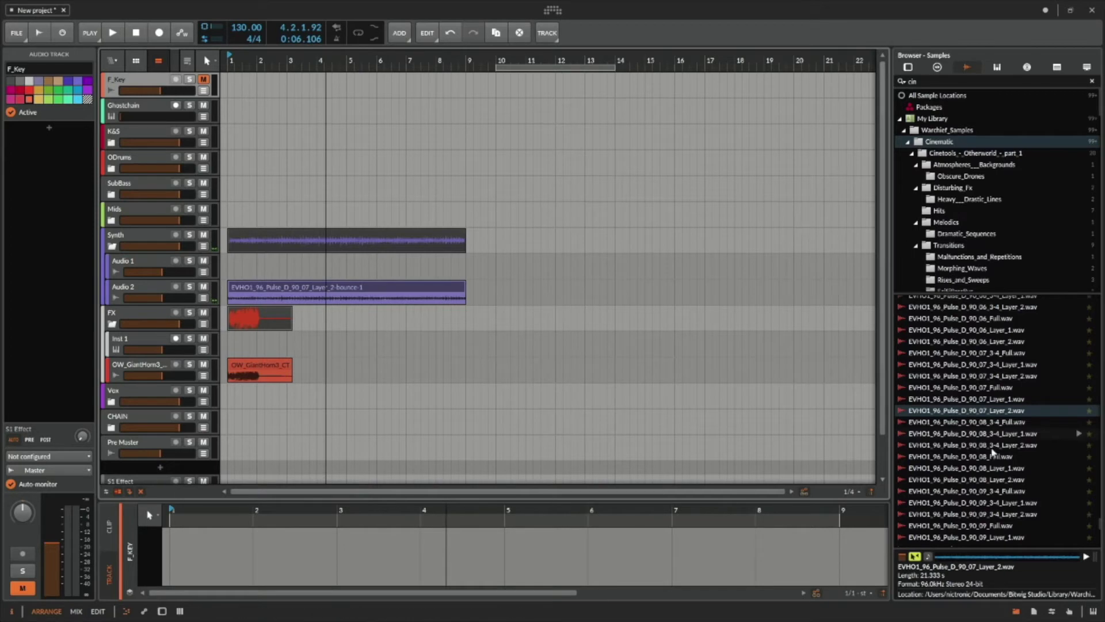
Audition the EVHO1_96_Pulse_D_90 samples in the sample library, including the 05, 06 and 07 3-4 layers.
{"action": "scroll", "coordinate": [999, 473], "scroll_direction": "down", "scroll_amount": 8}
{"action": "scroll", "coordinate": [967, 429], "scroll_direction": "up", "scroll_amount": 2}
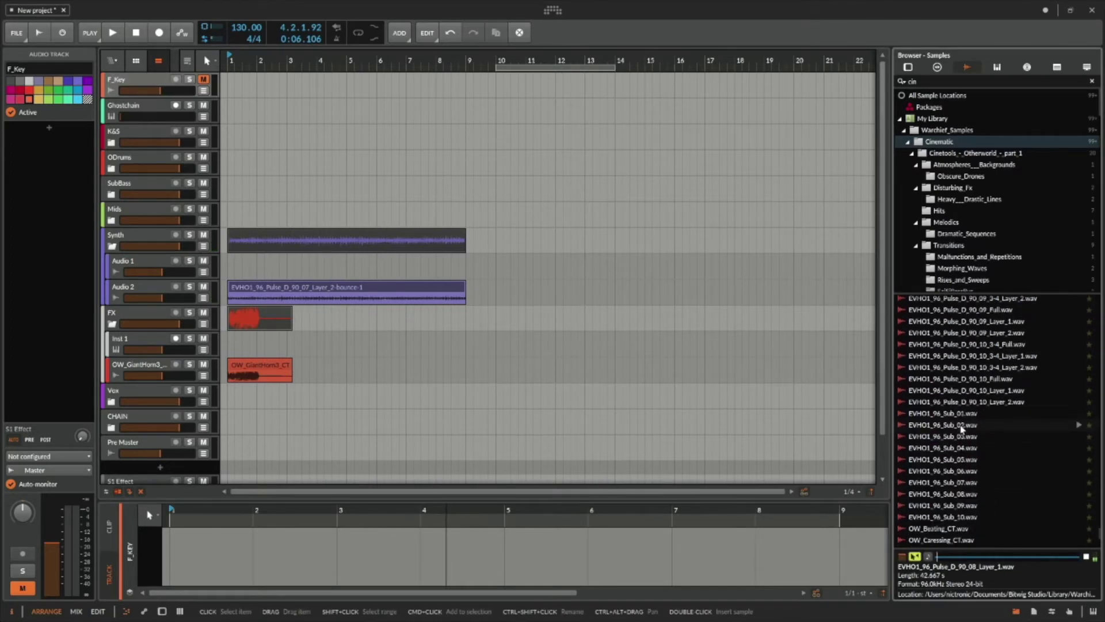
{"action": "scroll", "coordinate": [969, 383], "scroll_direction": "up", "scroll_amount": 15}
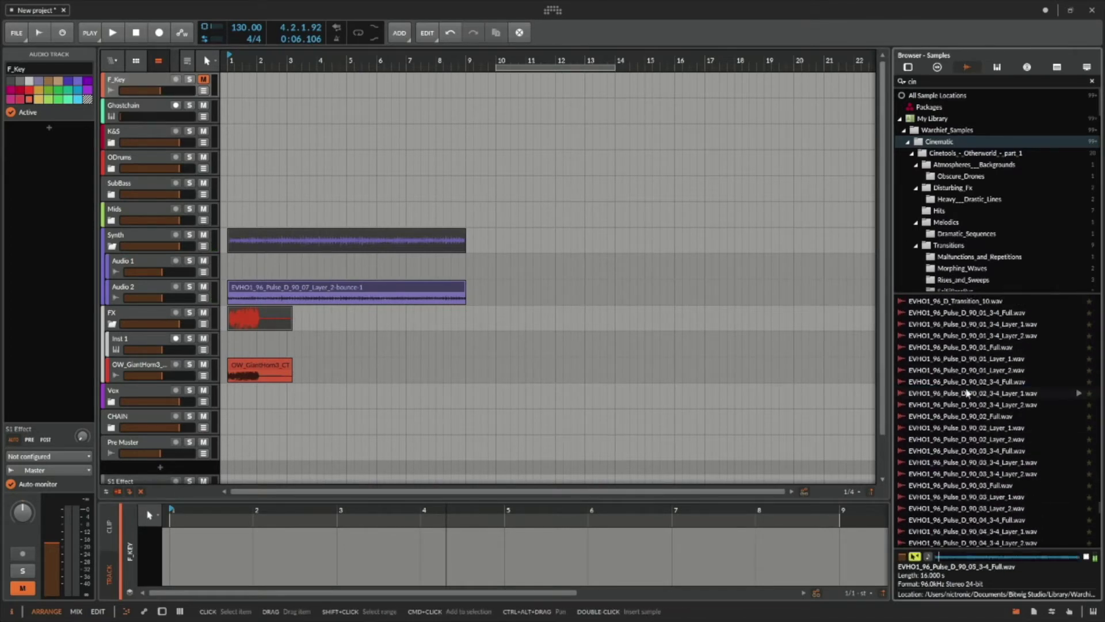
{"action": "scroll", "coordinate": [967, 393], "scroll_direction": "down", "scroll_amount": 6}
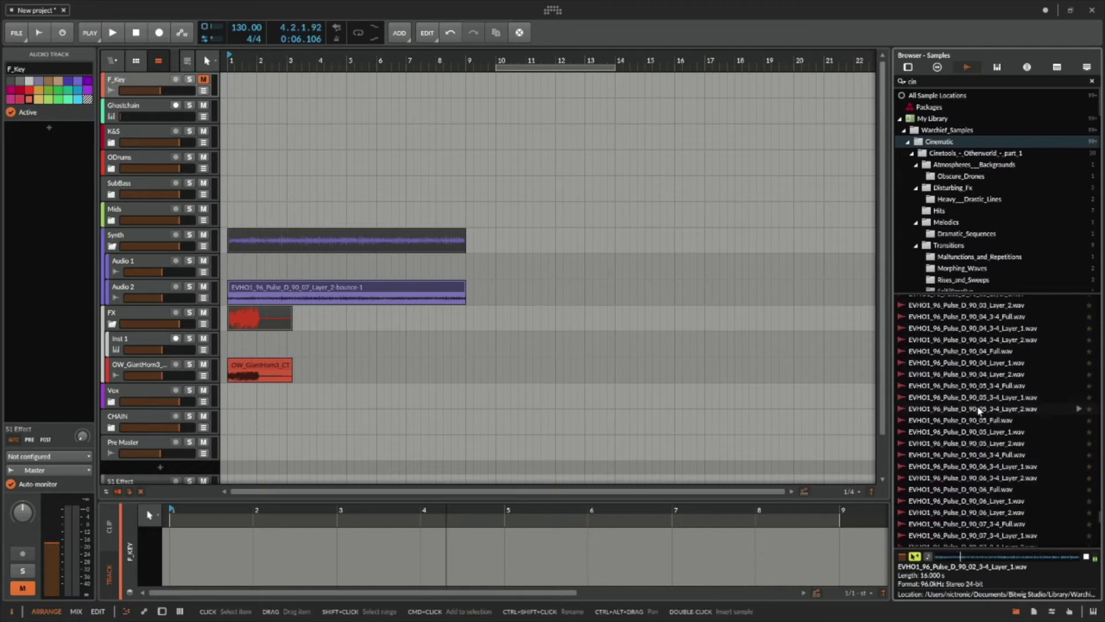
{"action": "left_click", "coordinate": [988, 398]}
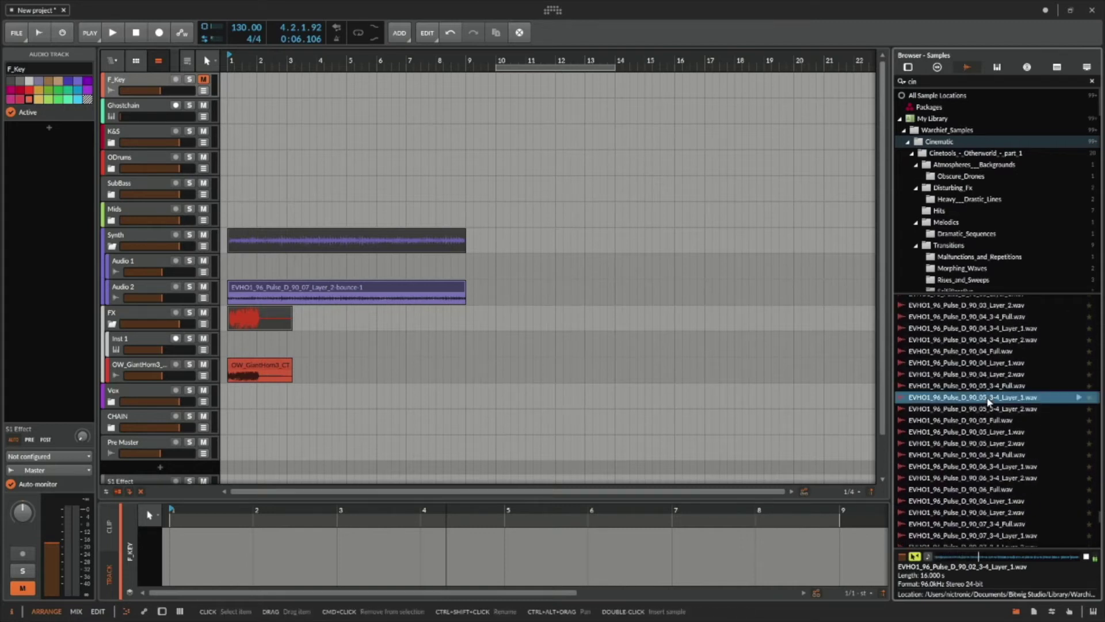
{"action": "left_click", "coordinate": [989, 409]}
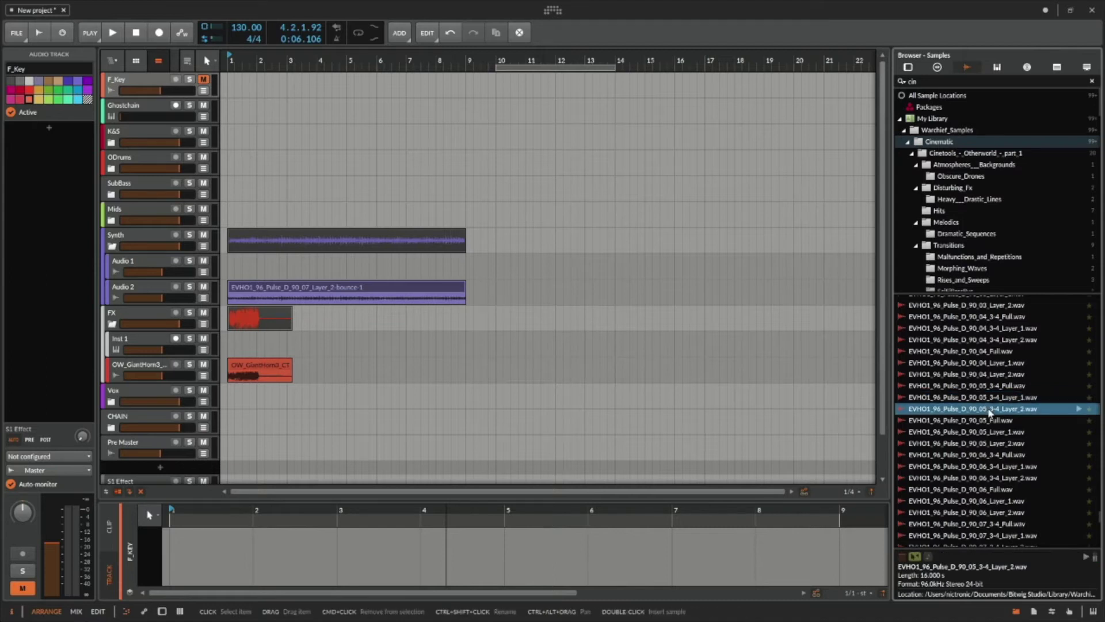
{"action": "left_click", "coordinate": [1000, 478]}
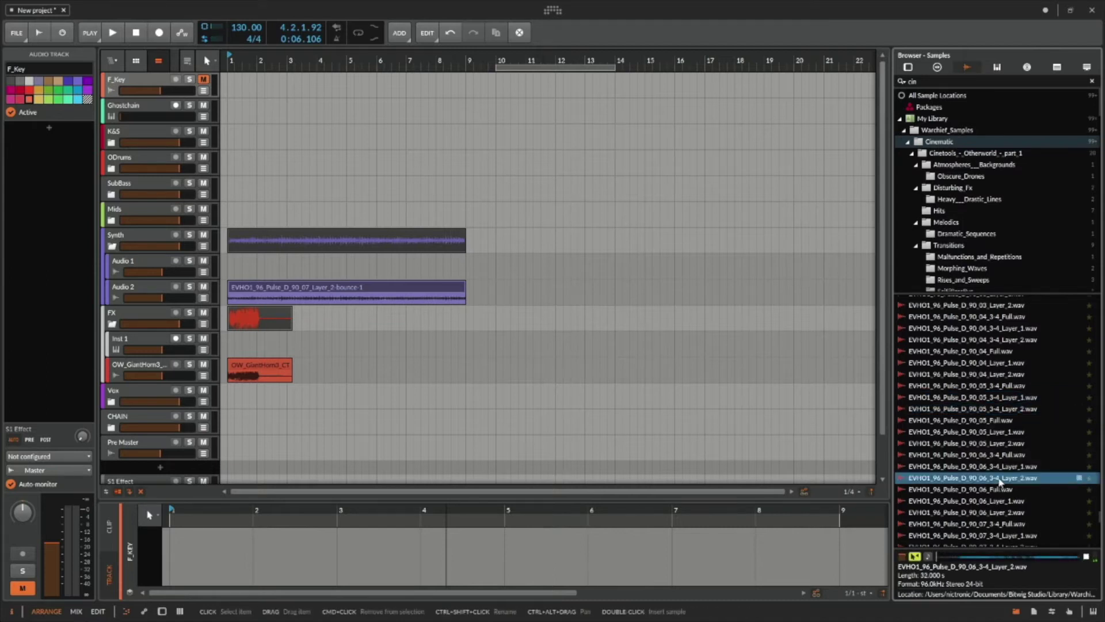
{"action": "scroll", "coordinate": [1002, 481], "scroll_direction": "down", "scroll_amount": 3}
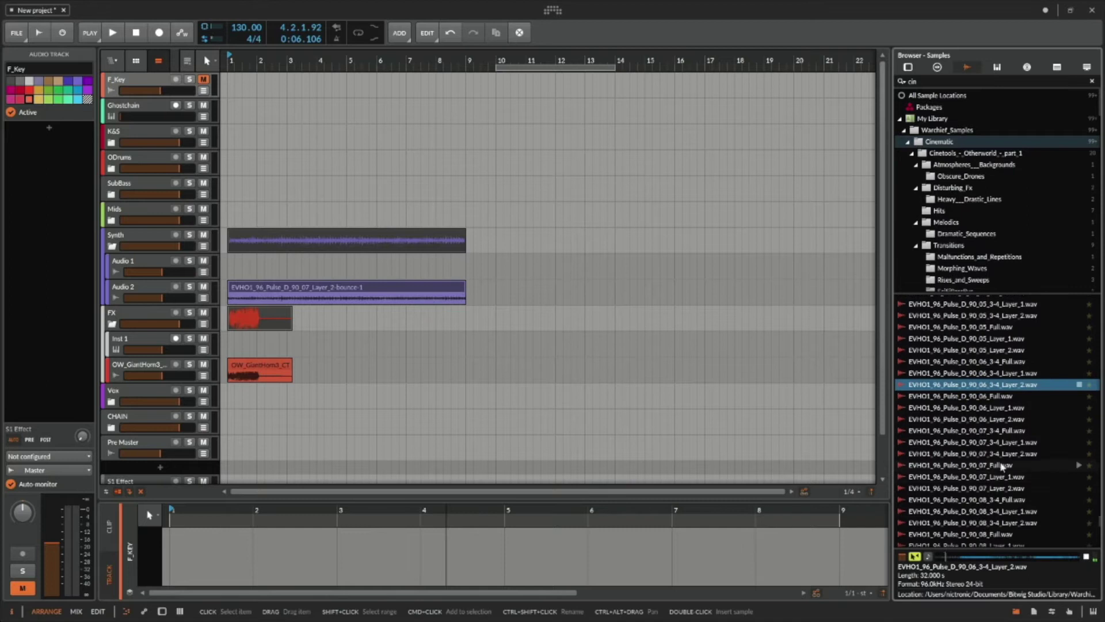
{"action": "left_click", "coordinate": [1006, 453]}
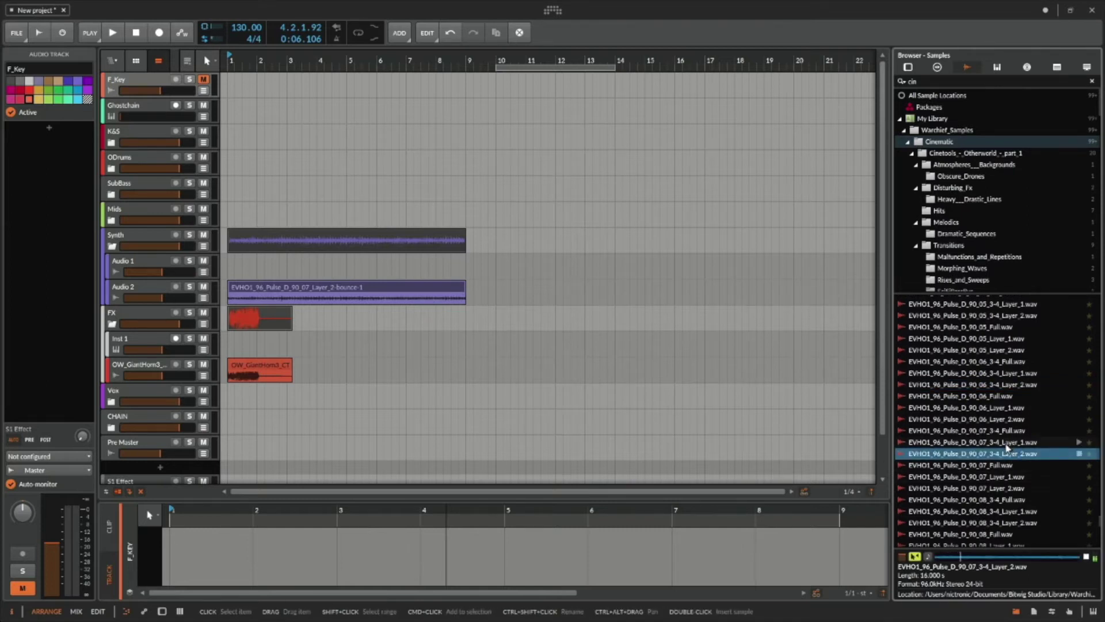
{"action": "left_click", "coordinate": [1007, 443]}
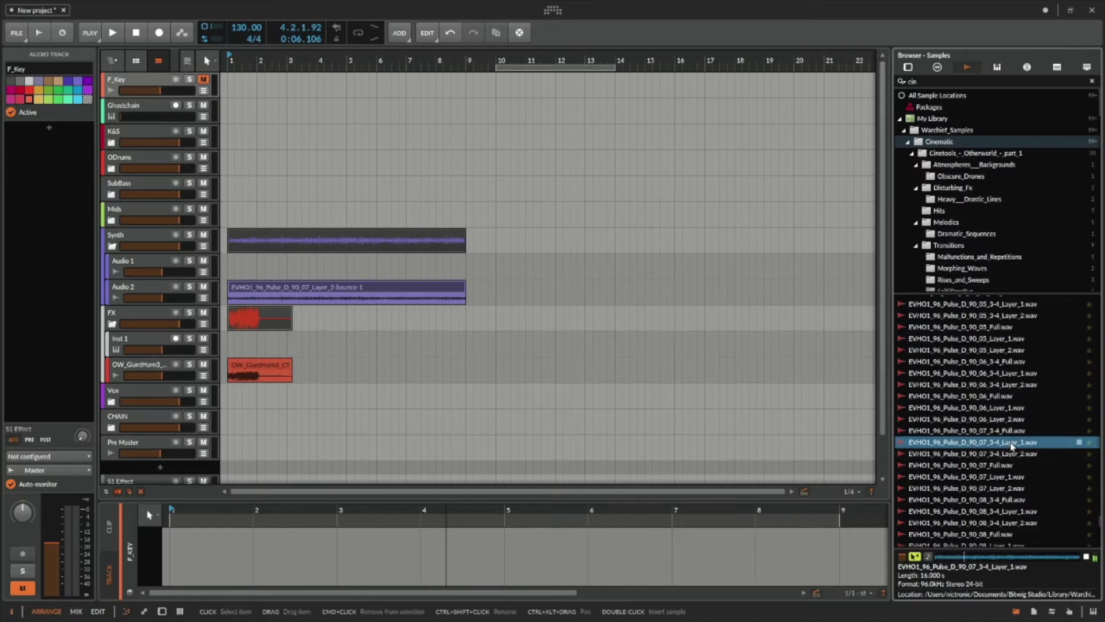
Place EVHO1_96_Pulse_D_90_07_3-4_Layer_1 at bar 1 of the Synth group's empty track, mute the horn track and play the layered pulses.
{"action": "left_click_drag", "start_coordinate": [1013, 444], "coordinate": [227, 267]}
{"action": "key", "text": "space"}
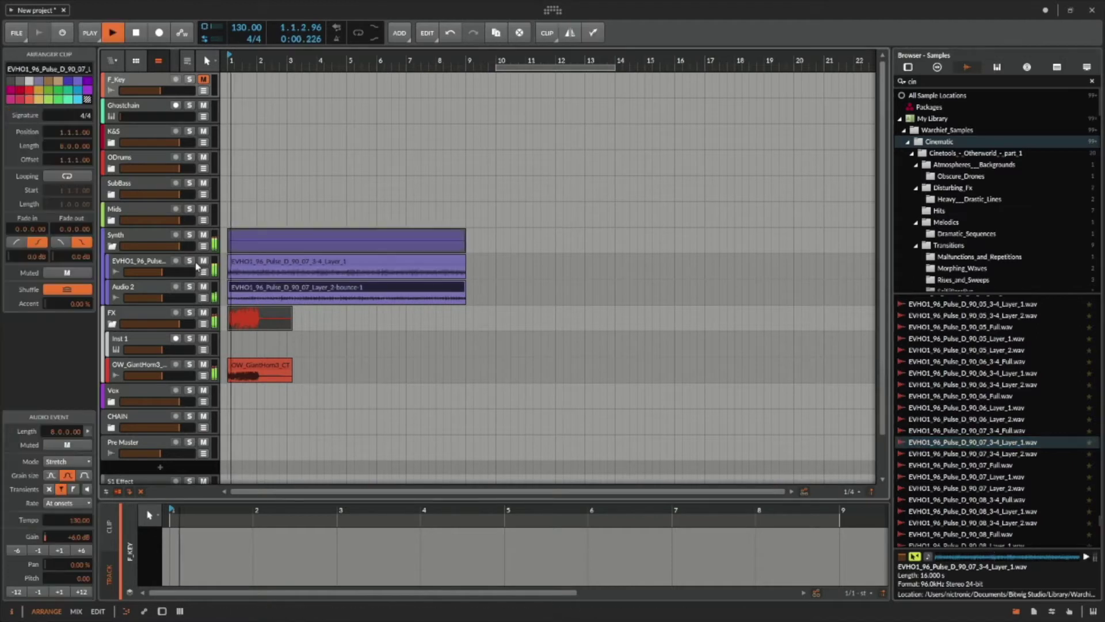
{"action": "left_click", "coordinate": [204, 364]}
{"action": "key", "text": "space"}
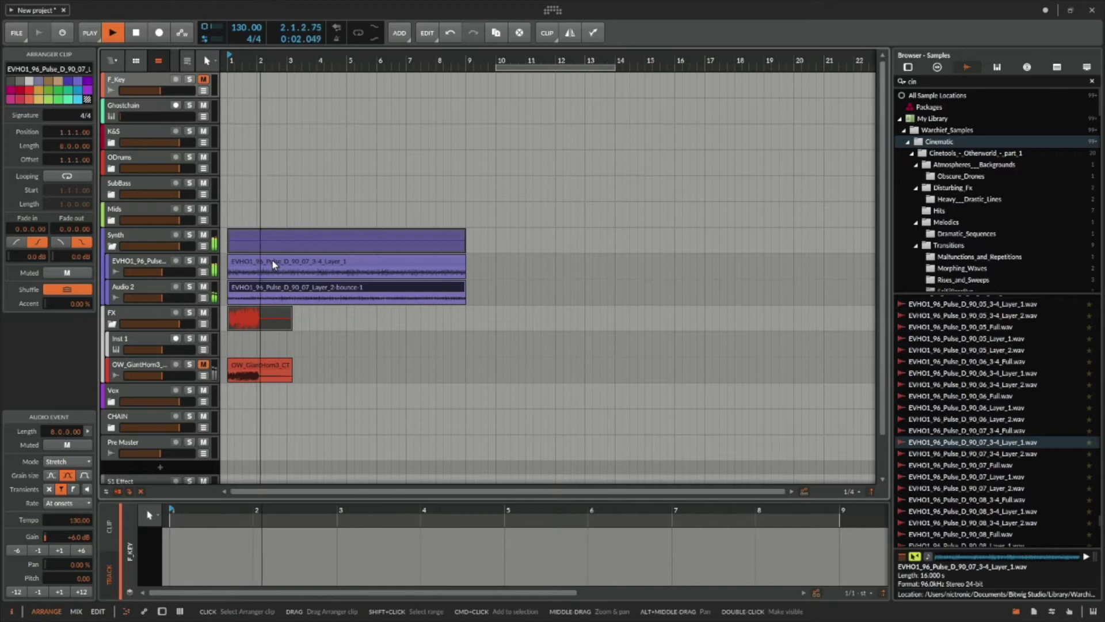
{"action": "key", "text": "space"}
Delete the 07_3-4_Layer_1 pulse track from the Synth group and select the remaining bounced pulse clip.
{"action": "left_click", "coordinate": [154, 260]}
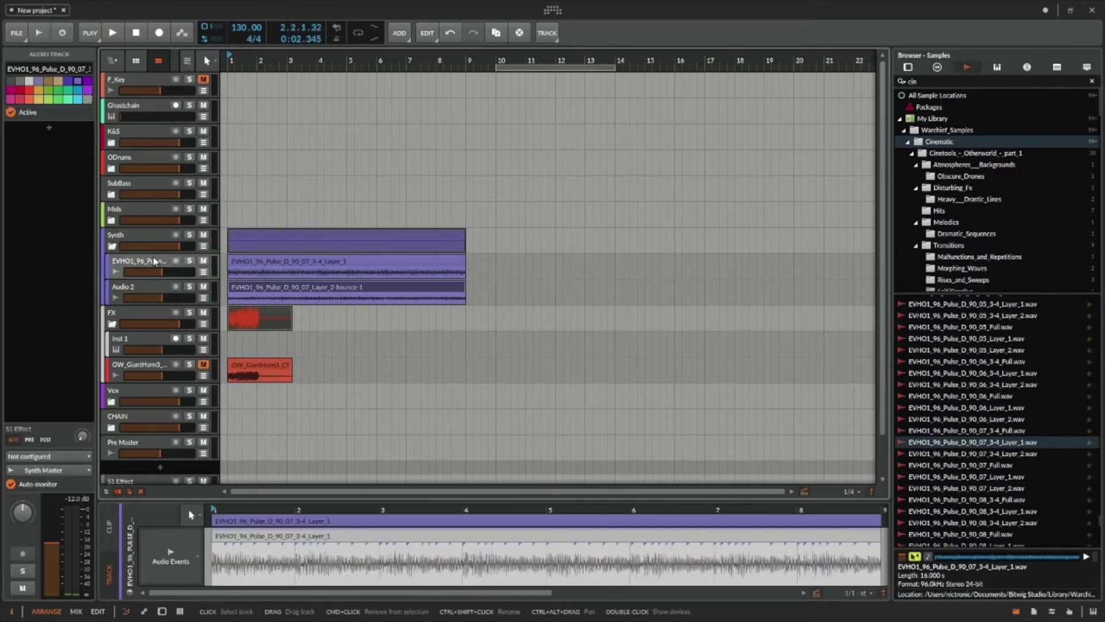
{"action": "key", "text": "Delete"}
{"action": "left_click", "coordinate": [366, 263]}
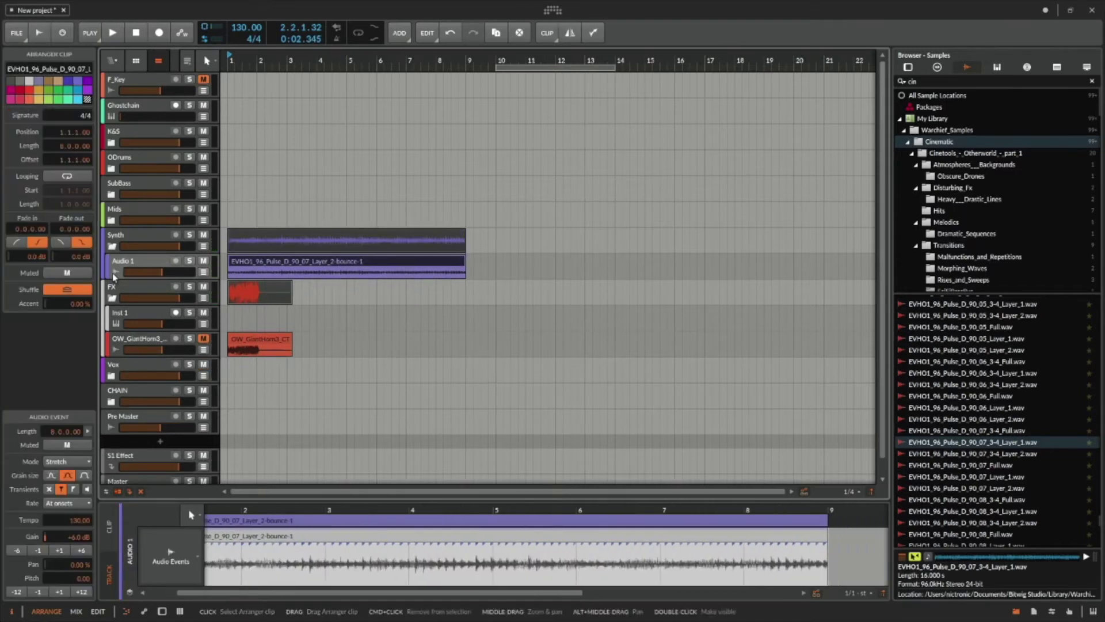
Move the bounced pulse track from the Synth group into the SubBass group and expand that group.
{"action": "left_click", "coordinate": [153, 263]}
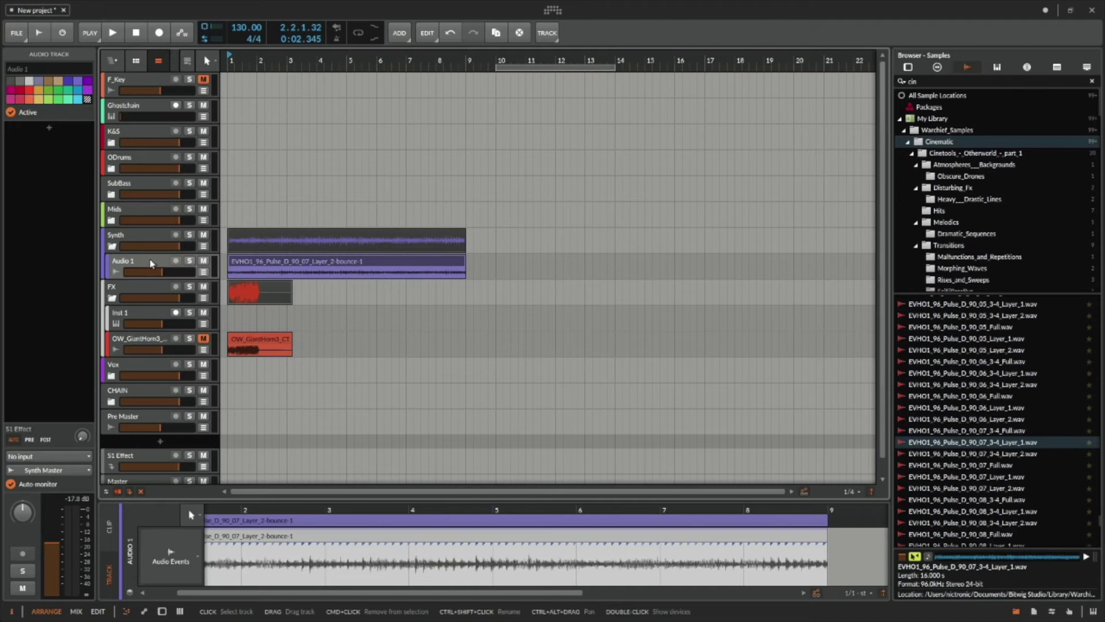
{"action": "left_click_drag", "start_coordinate": [150, 255], "coordinate": [148, 191]}
{"action": "left_click", "coordinate": [112, 194]}
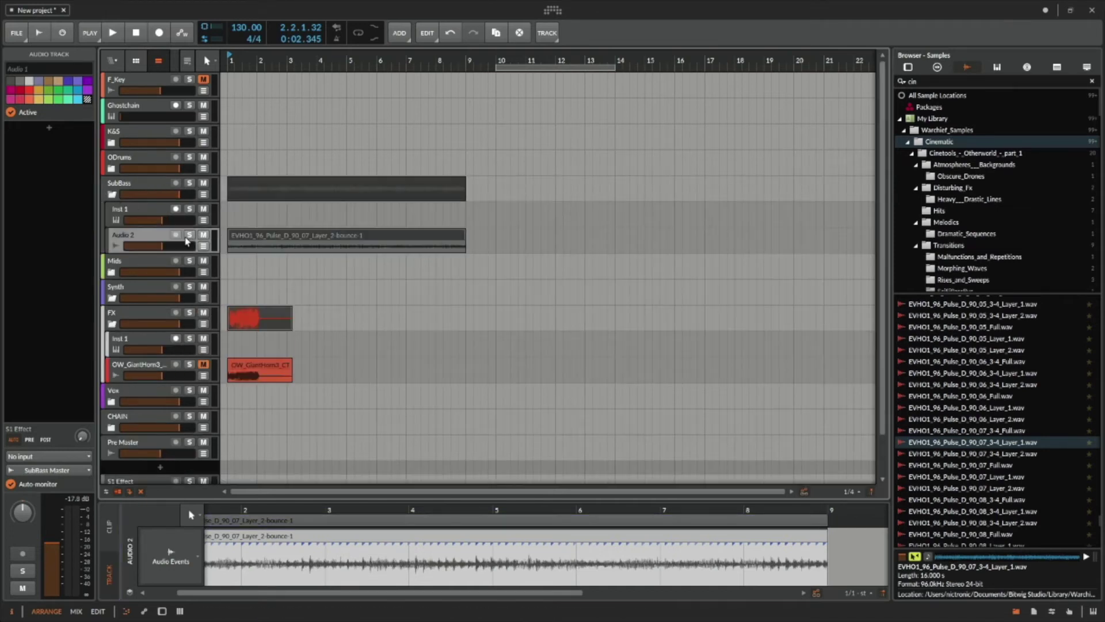
Show the SubBass group's devices and set the EQ-5 band 5 frequency to 6.00 kHz.
{"action": "left_click", "coordinate": [144, 184]}
{"action": "key", "text": "d"}
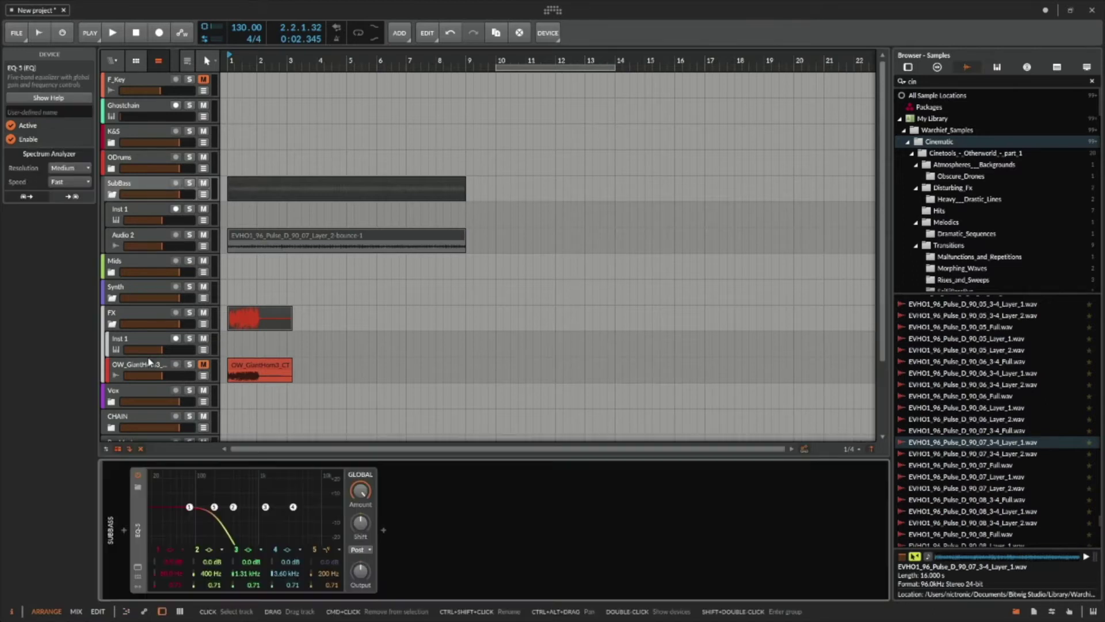
{"action": "double_click", "coordinate": [333, 574]}
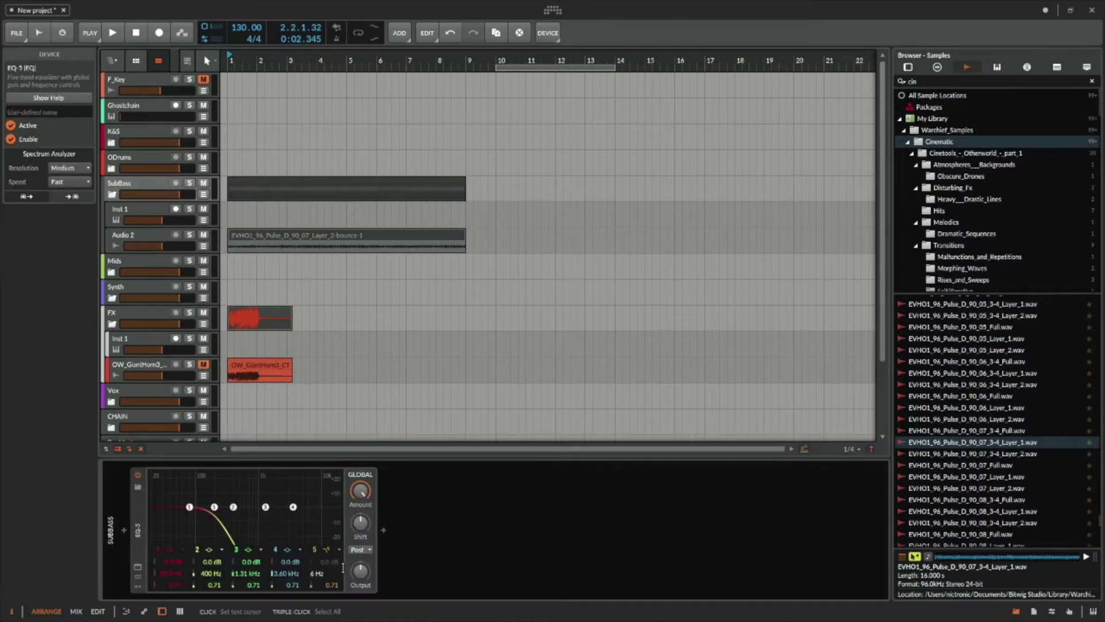
{"action": "type", "text": "6"}
{"action": "key", "text": "Return"}
{"action": "left_click_drag", "start_coordinate": [335, 571], "coordinate": [343, 576]}
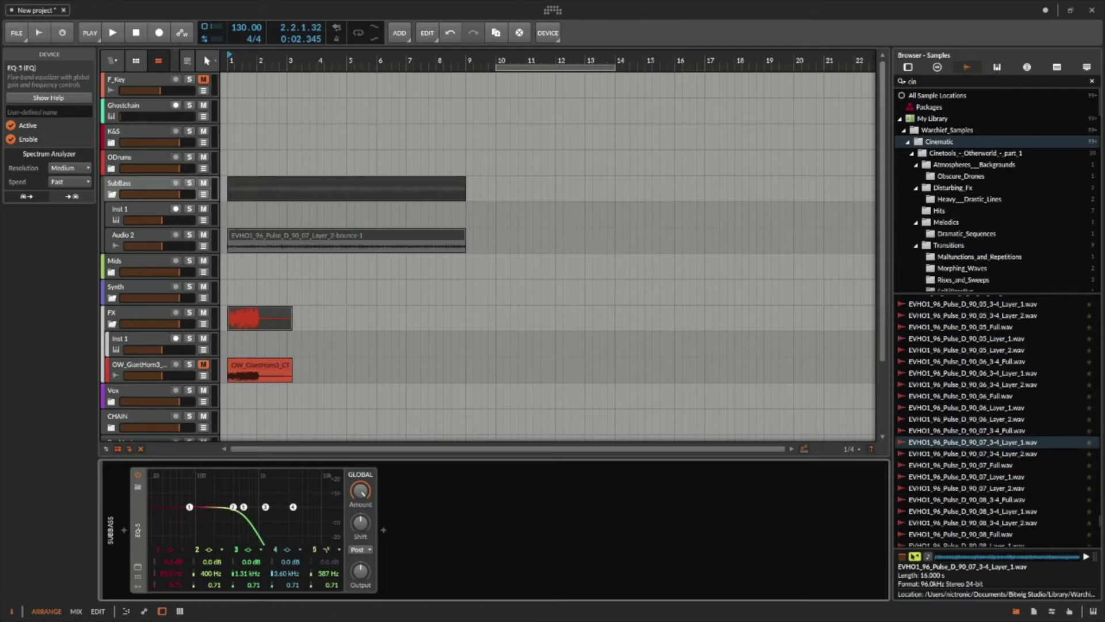
{"action": "left_click_drag", "start_coordinate": [326, 574], "coordinate": [327, 562]}
{"action": "double_click", "coordinate": [326, 573]}
{"action": "type", "text": "3"}
{"action": "key", "text": "Return"}
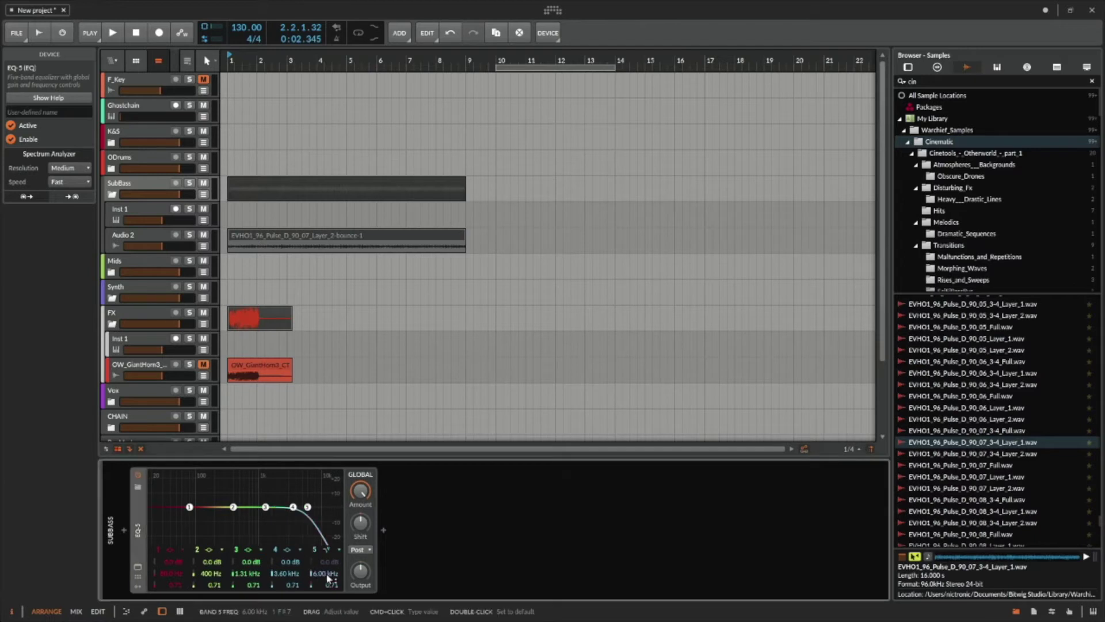
Insert the Nick_low_Sub_Chain preset on the bounced pulse track in the SubBass group.
{"action": "left_click", "coordinate": [157, 241]}
{"action": "left_click", "coordinate": [129, 543]}
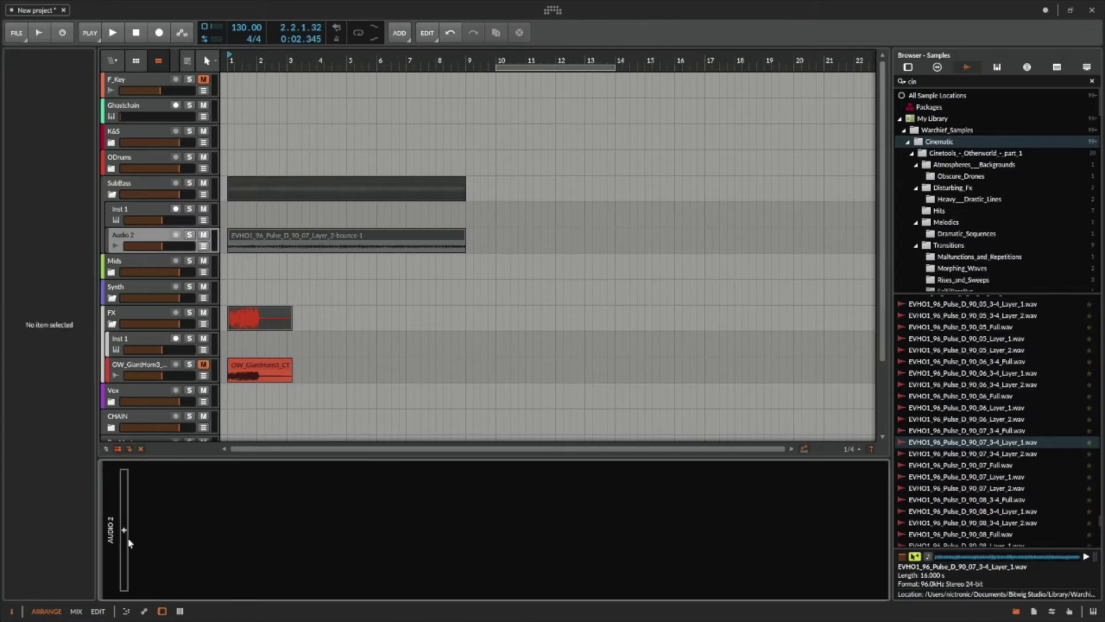
{"action": "left_click", "coordinate": [125, 532]}
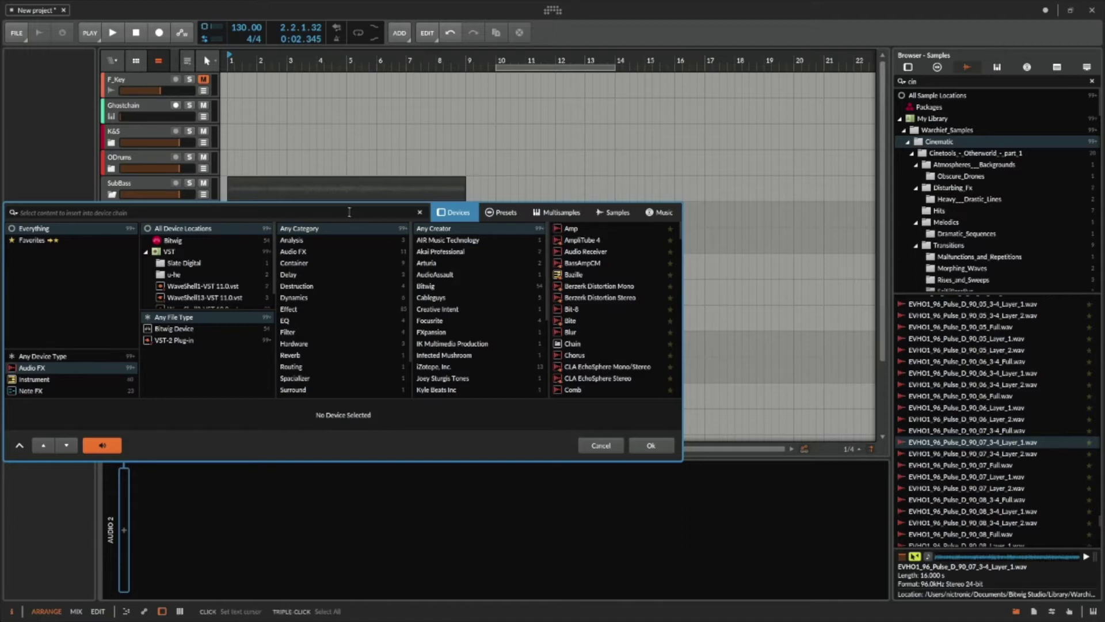
{"action": "type", "text": "nicl"}
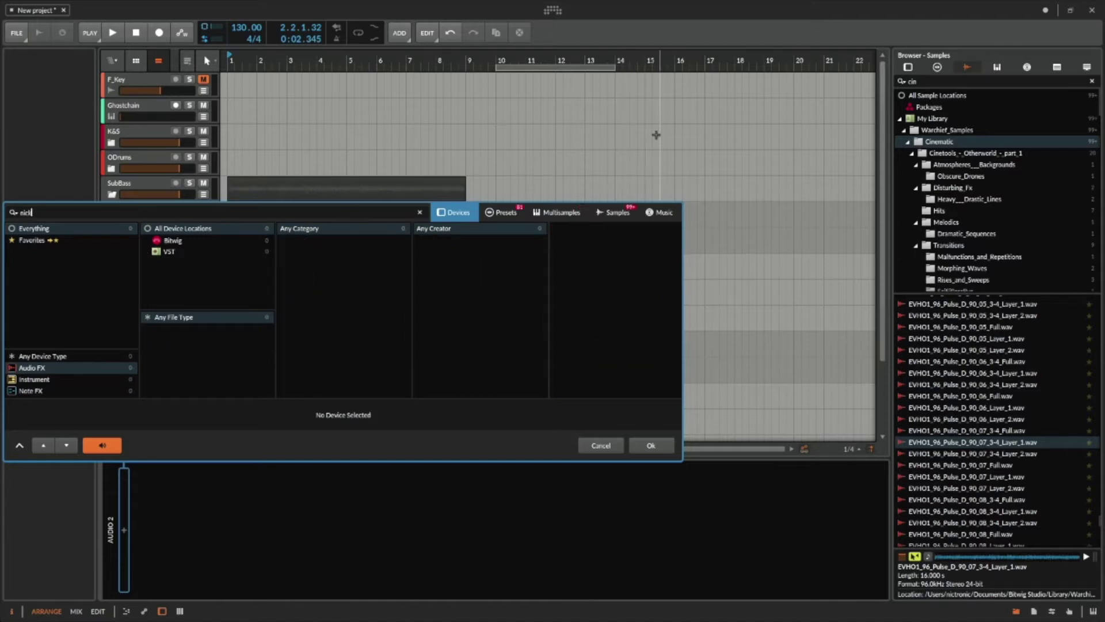
{"action": "left_click", "coordinate": [504, 211]}
{"action": "double_click", "coordinate": [595, 263]}
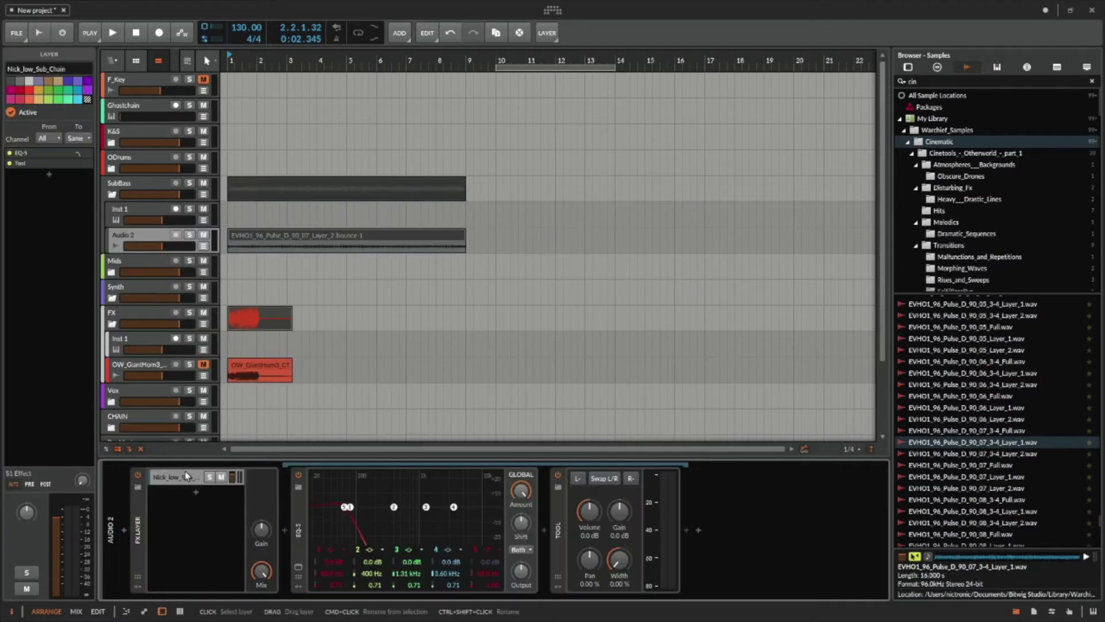
Set the EQ-5 band 5 frequency to 400 Hz on the bounced pulse track and audition the track in solo.
{"action": "double_click", "coordinate": [488, 573]}
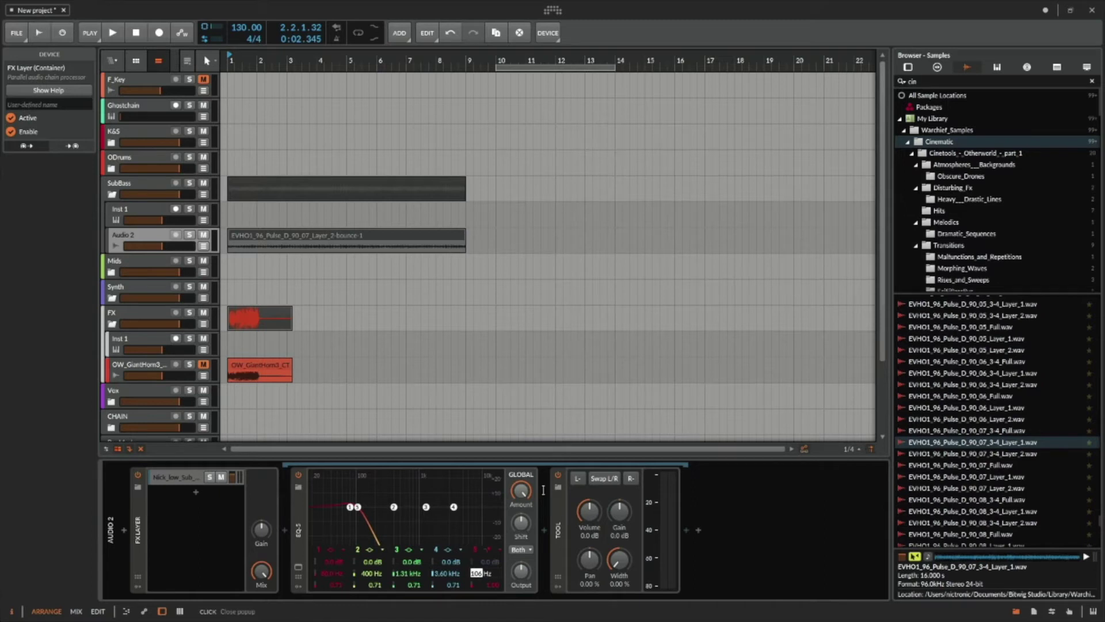
{"action": "type", "text": "400"}
{"action": "key", "text": "Return"}
{"action": "left_click", "coordinate": [190, 236]}
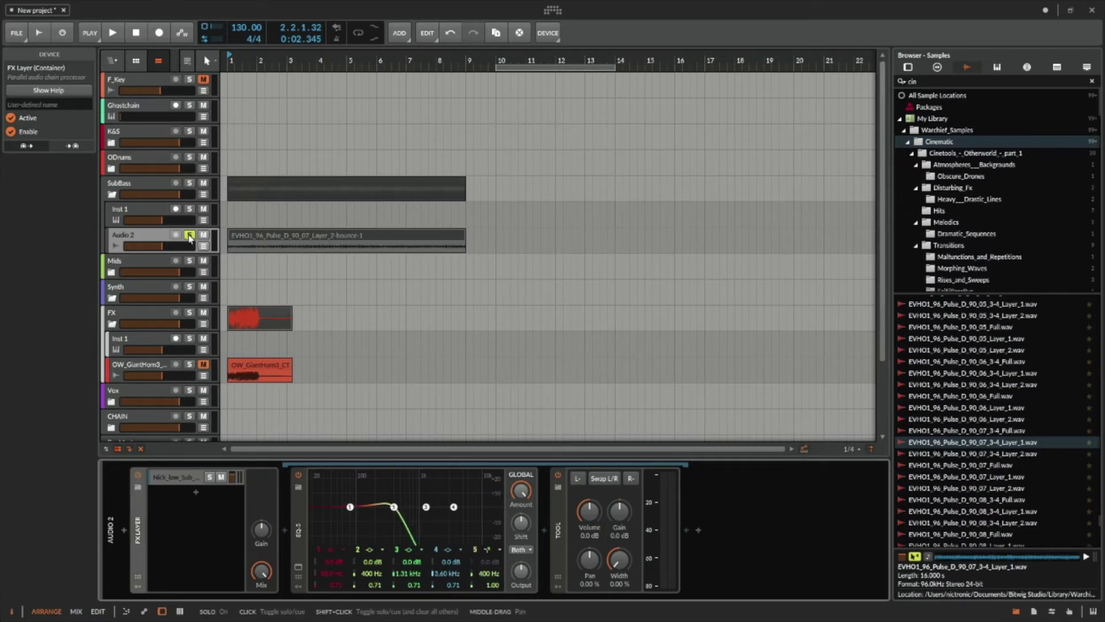
{"action": "key", "text": "space"}
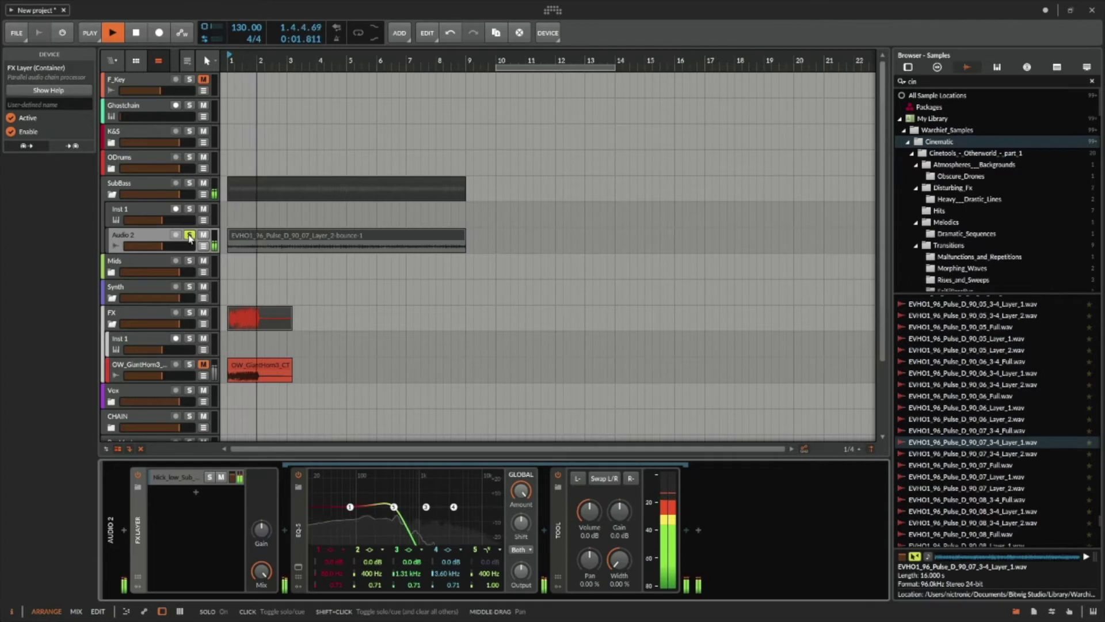
{"action": "left_click", "coordinate": [190, 236]}
{"action": "key", "text": "space"}
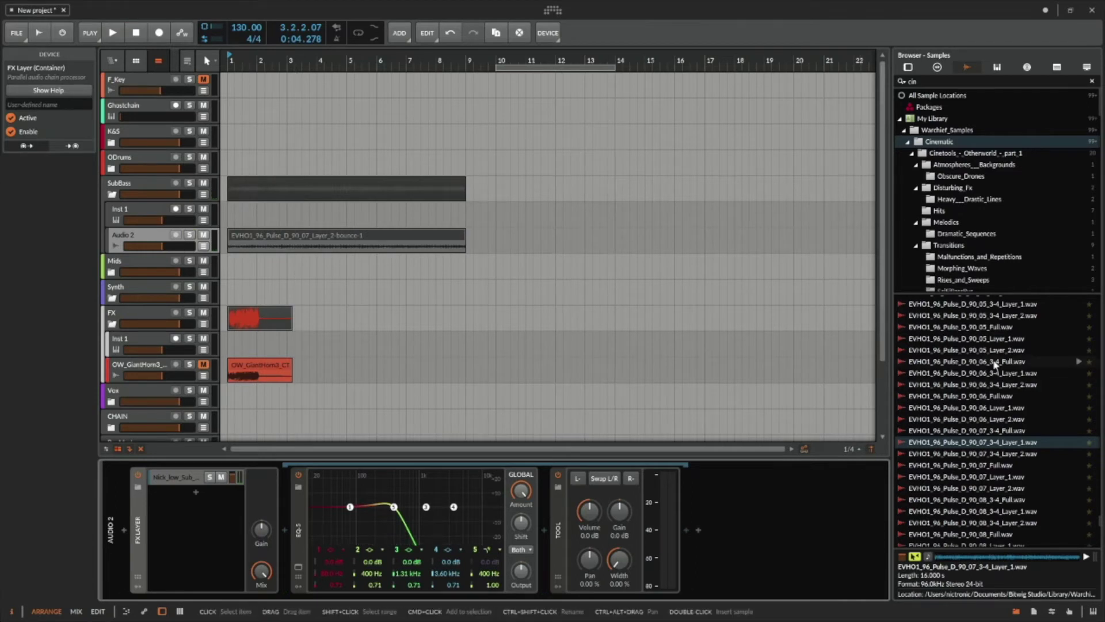
Search the samples for "vocal" and preview the Cymatics - Oracle Sad Melody Loop 4 vocals sample.
{"action": "scroll", "coordinate": [996, 364], "scroll_direction": "up", "scroll_amount": 5}
{"action": "left_click", "coordinate": [956, 176]}
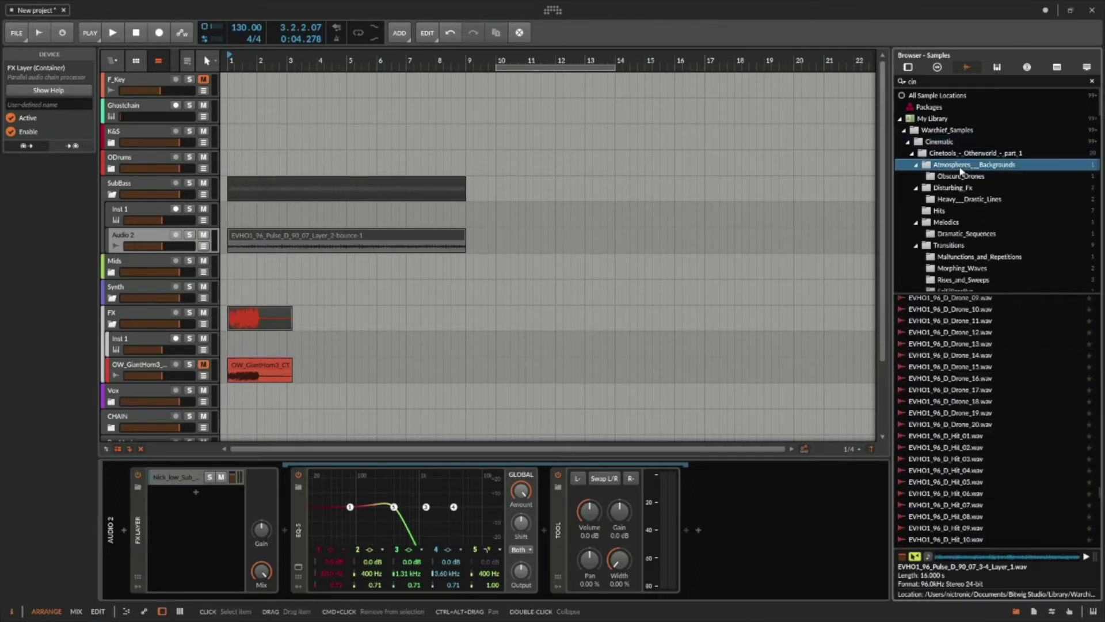
{"action": "left_click", "coordinate": [947, 84]}
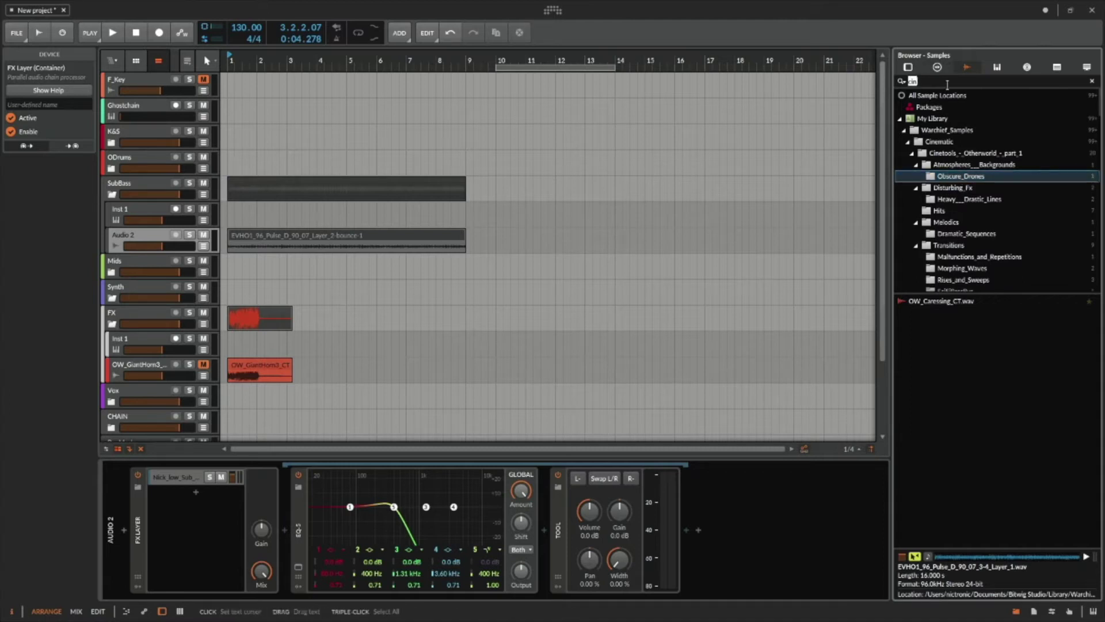
{"action": "type", "text": "vocal"}
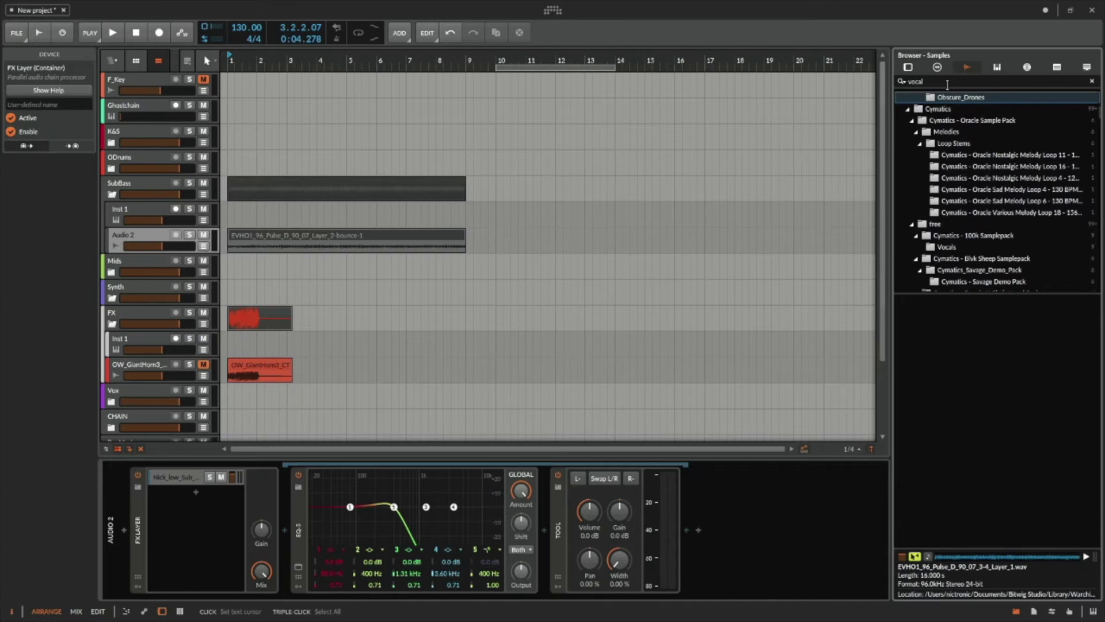
{"action": "left_click", "coordinate": [1010, 190]}
{"action": "scroll", "coordinate": [1007, 191], "scroll_direction": "down", "scroll_amount": 2}
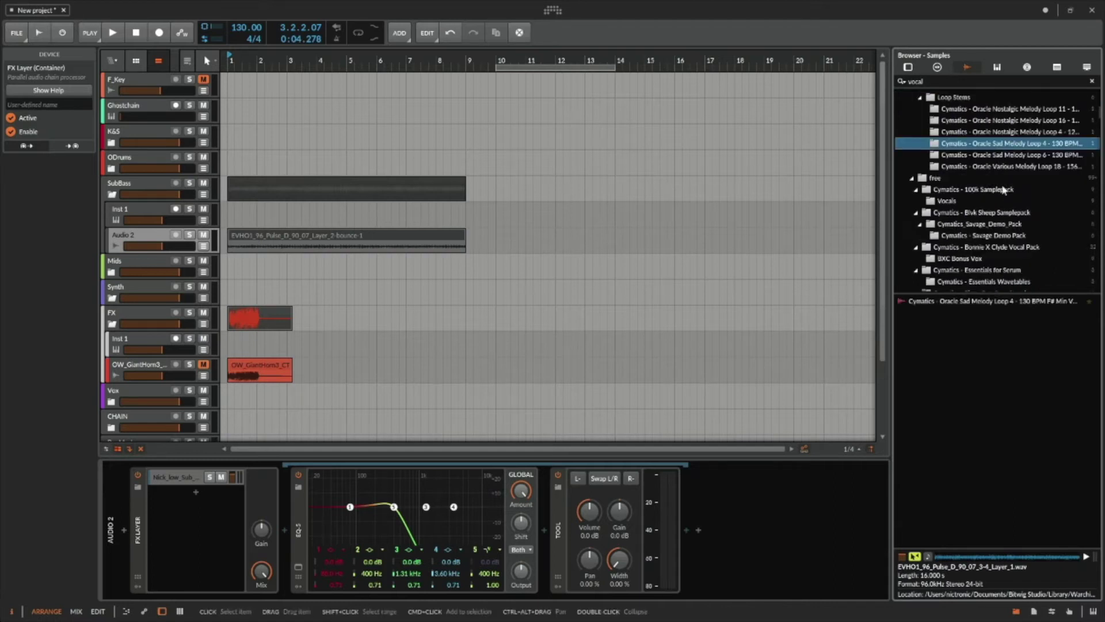
{"action": "left_click", "coordinate": [1028, 303]}
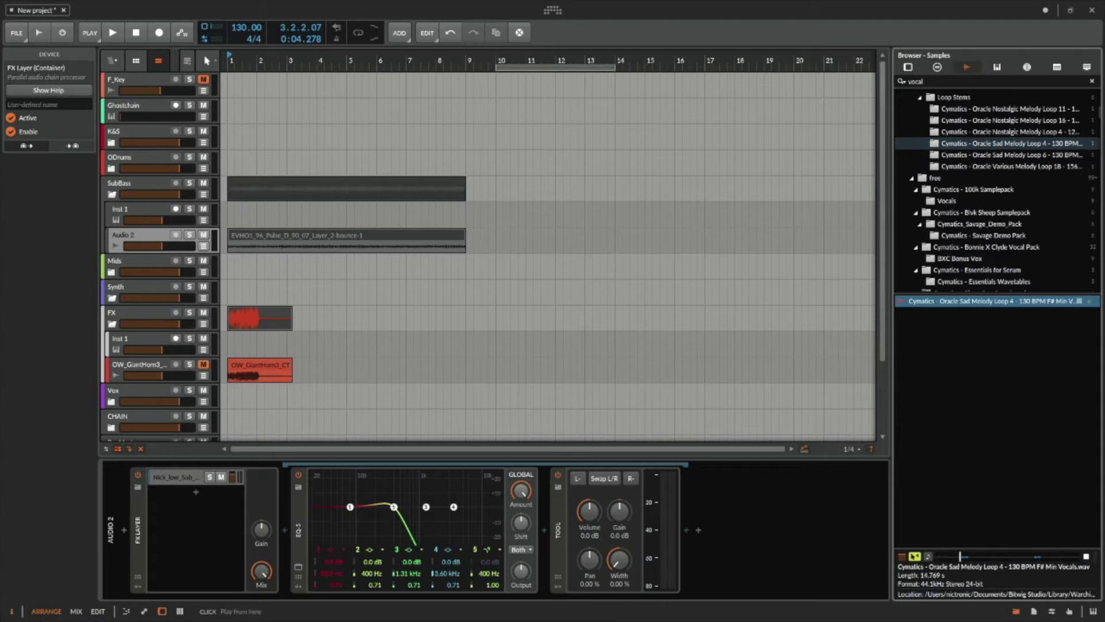
Preview the predrop vocal, chant and vocoder samples of the Cymatics - 100k Samplepack and look through the other vocal folders in Warchief_Samples.
{"action": "scroll", "coordinate": [957, 221], "scroll_direction": "up", "scroll_amount": 10}
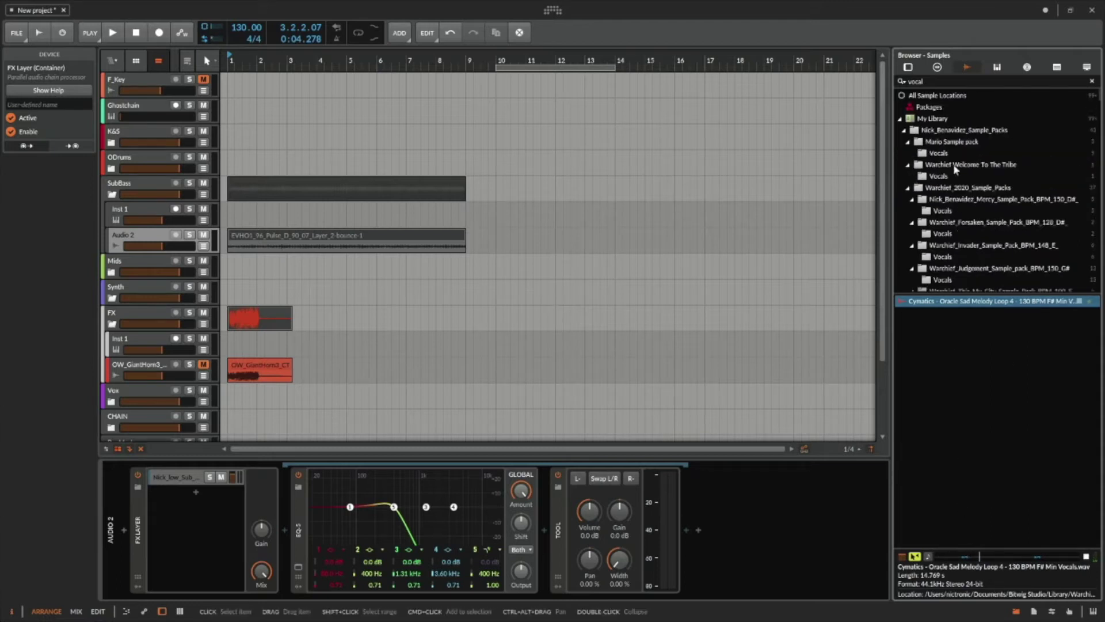
{"action": "left_click", "coordinate": [904, 130]}
{"action": "left_click", "coordinate": [903, 142]}
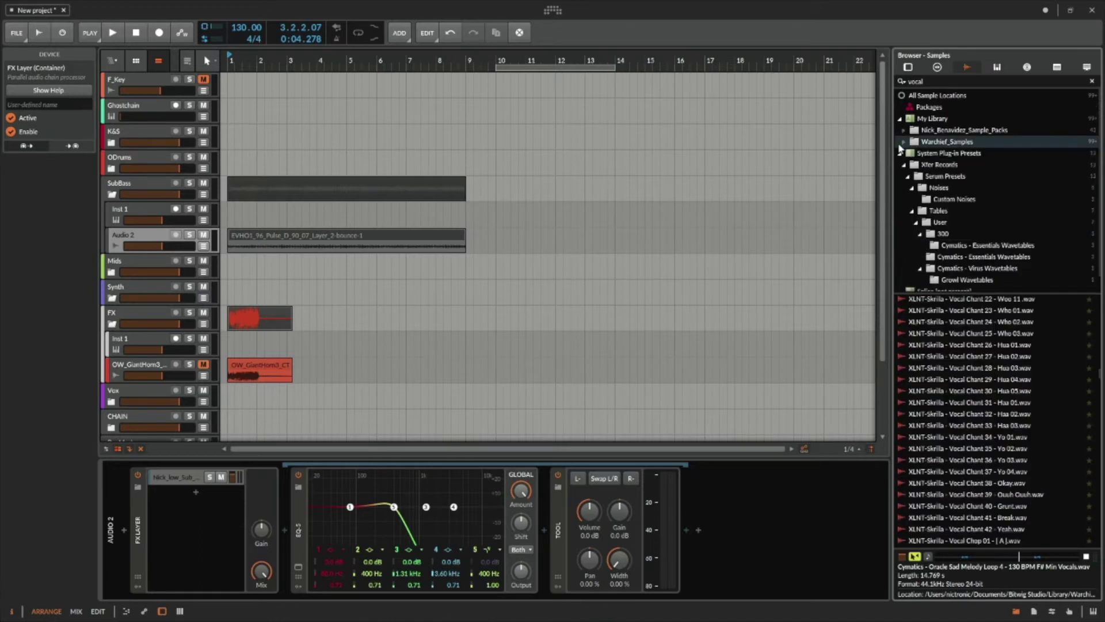
{"action": "left_click", "coordinate": [903, 142]}
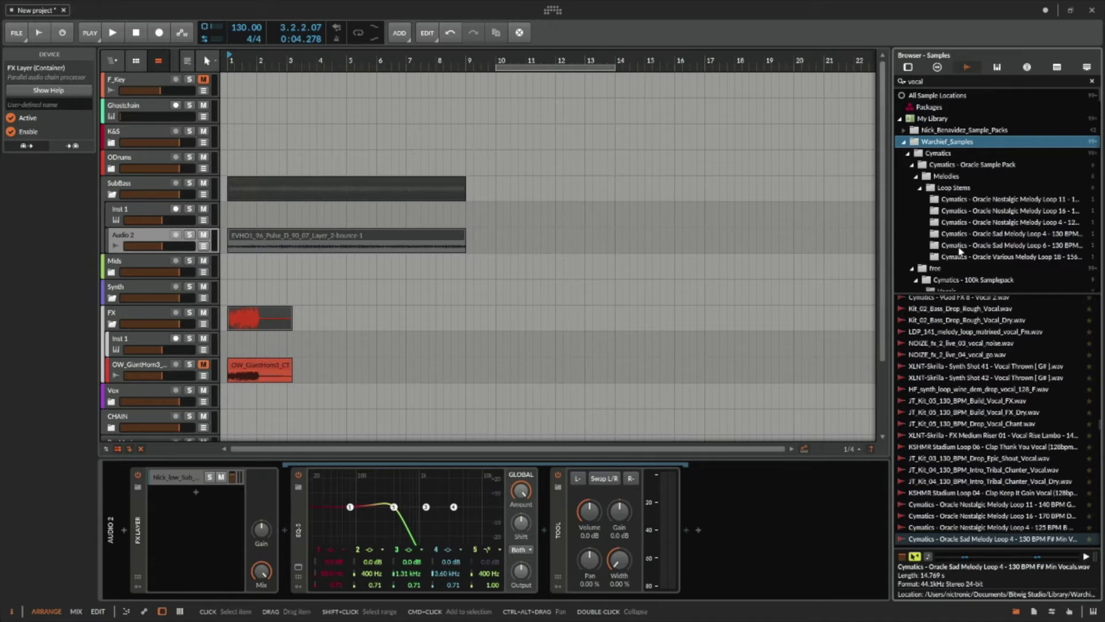
{"action": "scroll", "coordinate": [960, 274], "scroll_direction": "down", "scroll_amount": 1}
{"action": "left_click", "coordinate": [960, 274]}
{"action": "left_click", "coordinate": [964, 348]}
{"action": "left_click", "coordinate": [964, 360]}
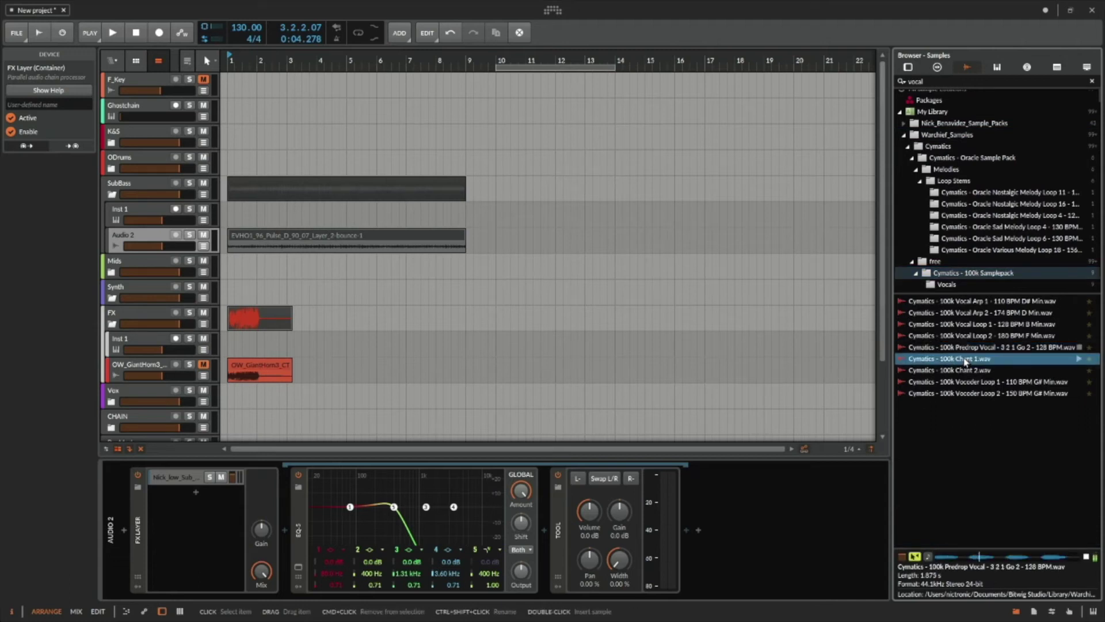
{"action": "left_click", "coordinate": [970, 382]}
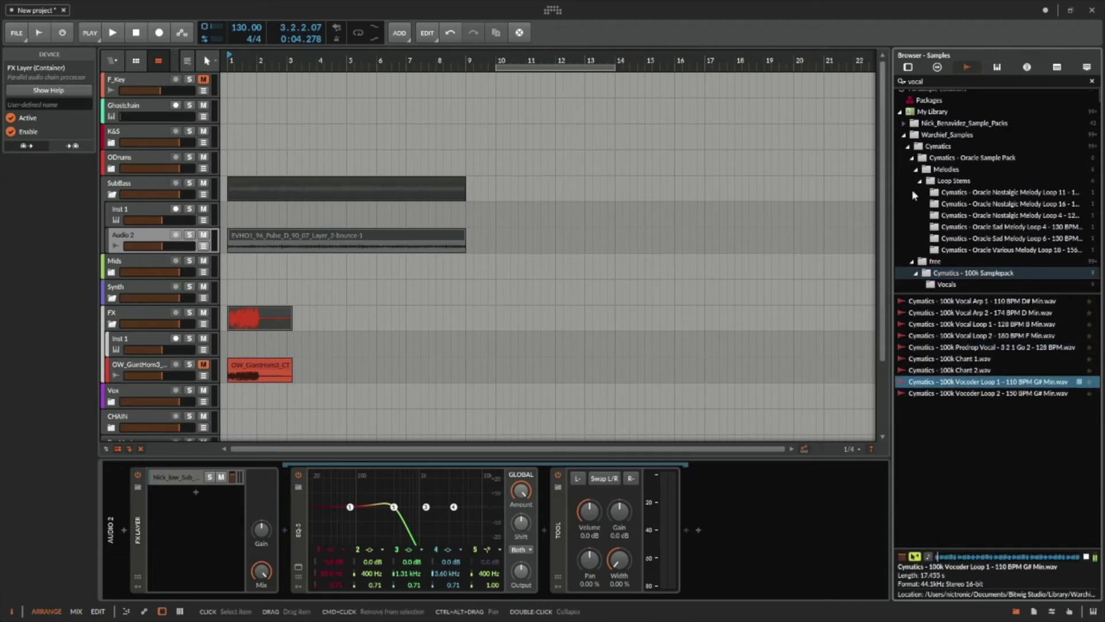
{"action": "scroll", "coordinate": [912, 189], "scroll_direction": "up", "scroll_amount": 1}
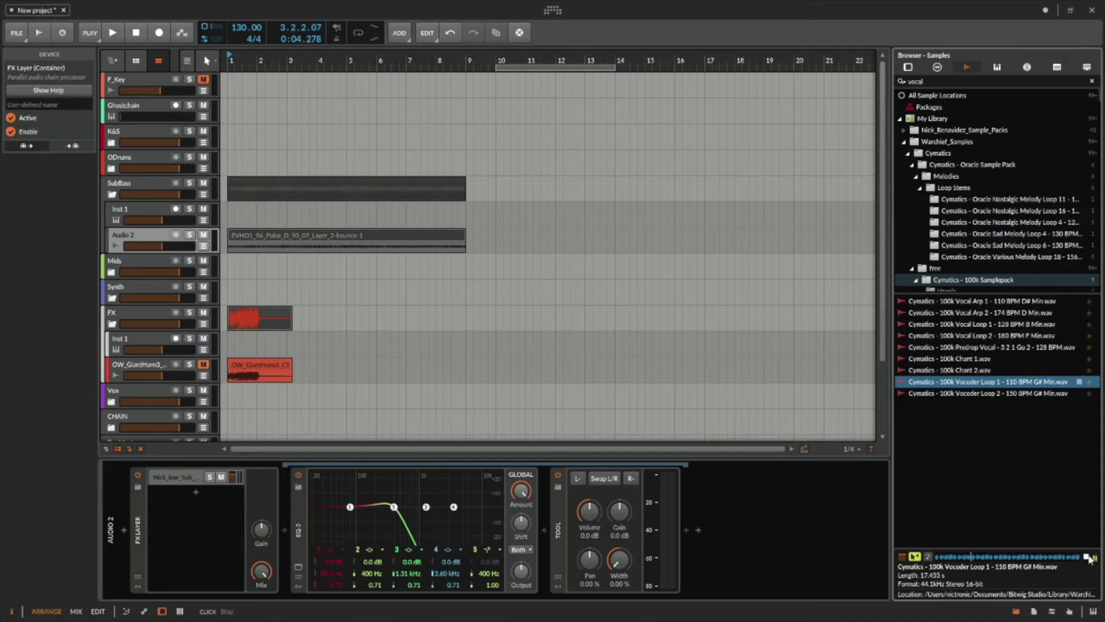
{"action": "scroll", "coordinate": [979, 209], "scroll_direction": "down", "scroll_amount": 5}
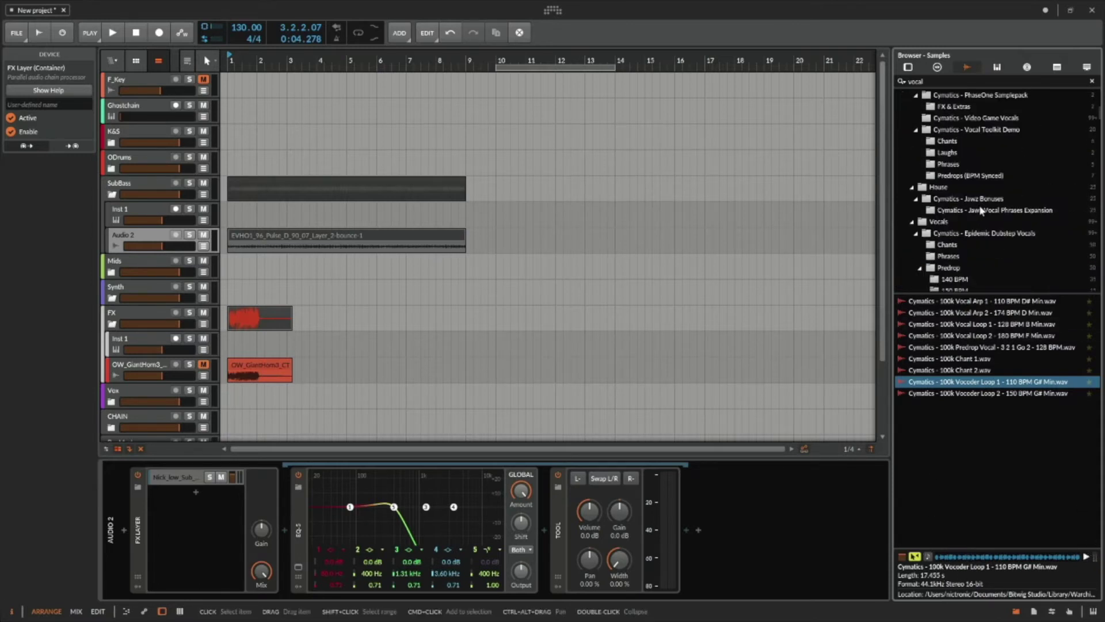
{"action": "scroll", "coordinate": [975, 172], "scroll_direction": "up", "scroll_amount": 4}
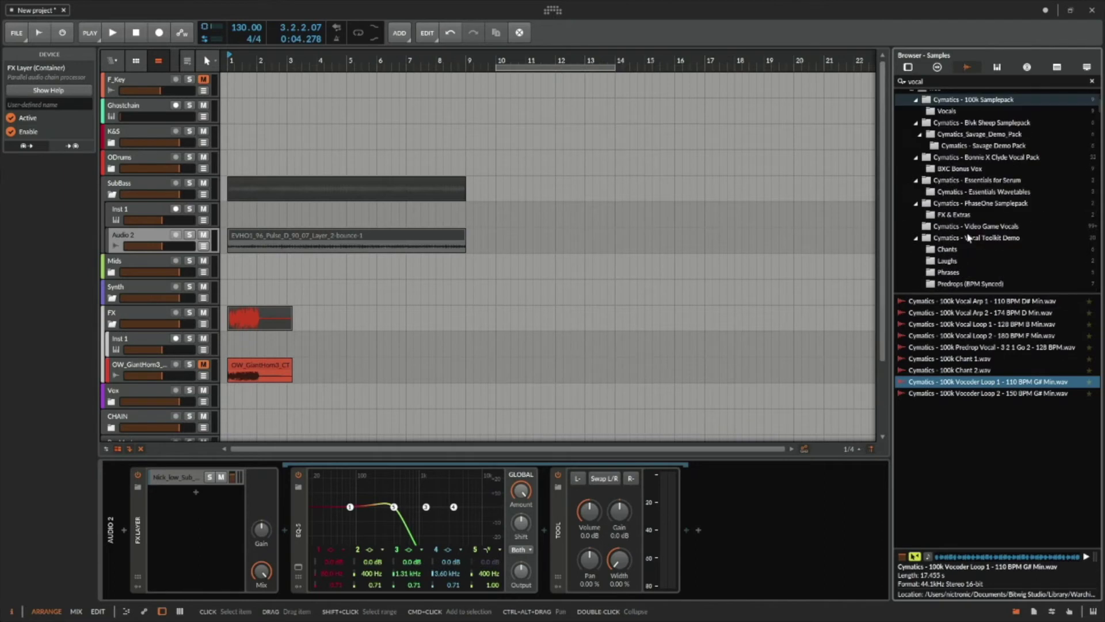
{"action": "scroll", "coordinate": [1001, 227], "scroll_direction": "up", "scroll_amount": 5}
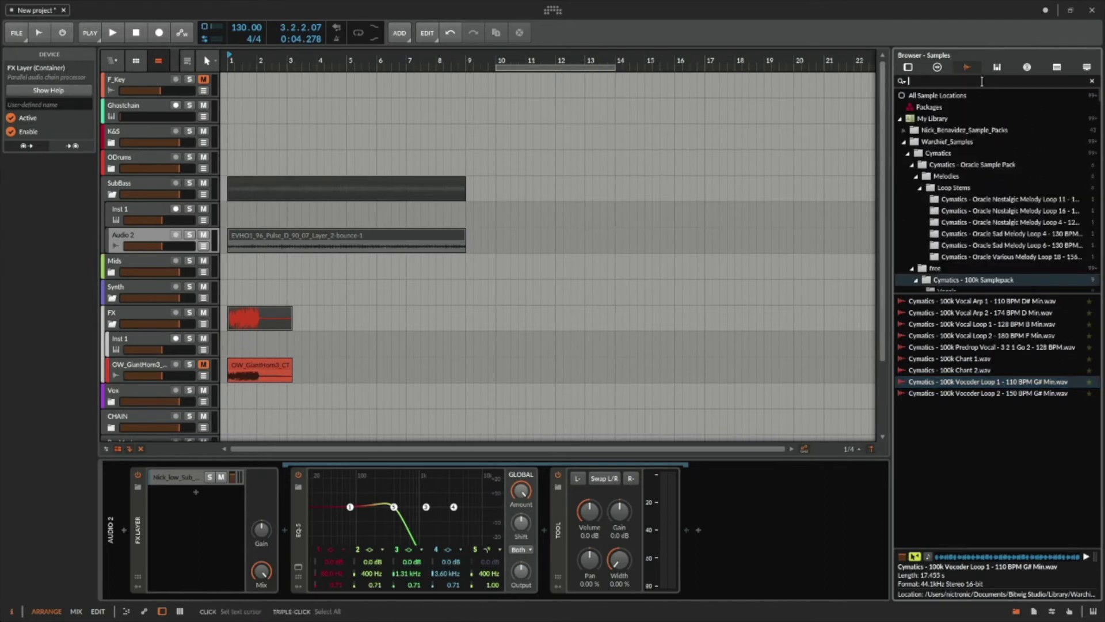
Search the samples for "impact", collapse the 80's Cyberpunk and Cinematic folders, and list all results in Warchief_Samples.
{"action": "type", "text": "impact"}
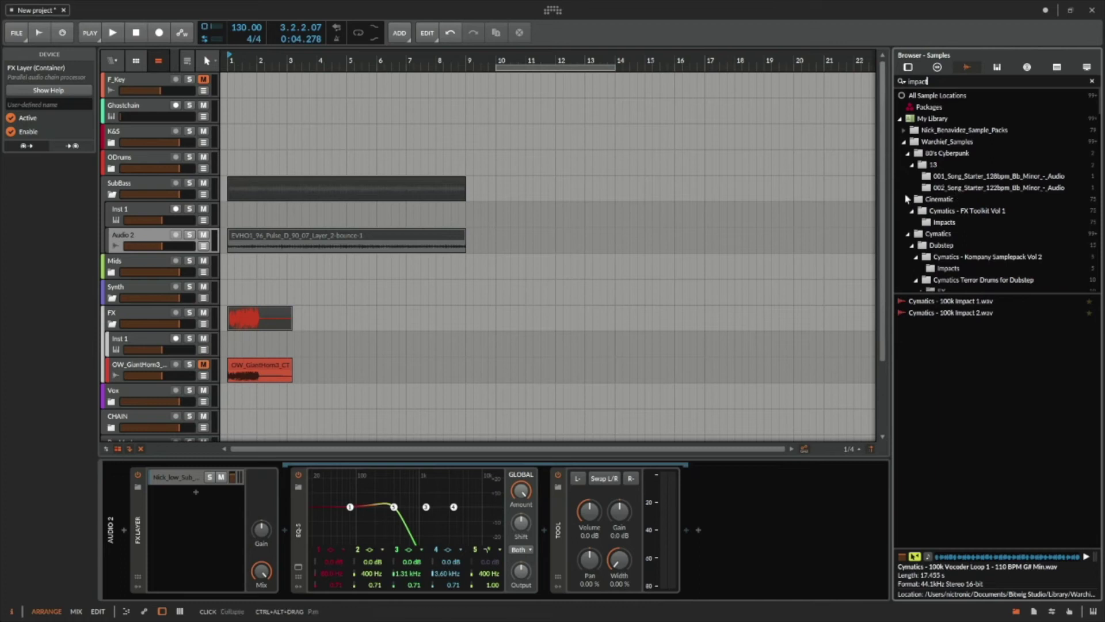
{"action": "left_click", "coordinate": [907, 153]}
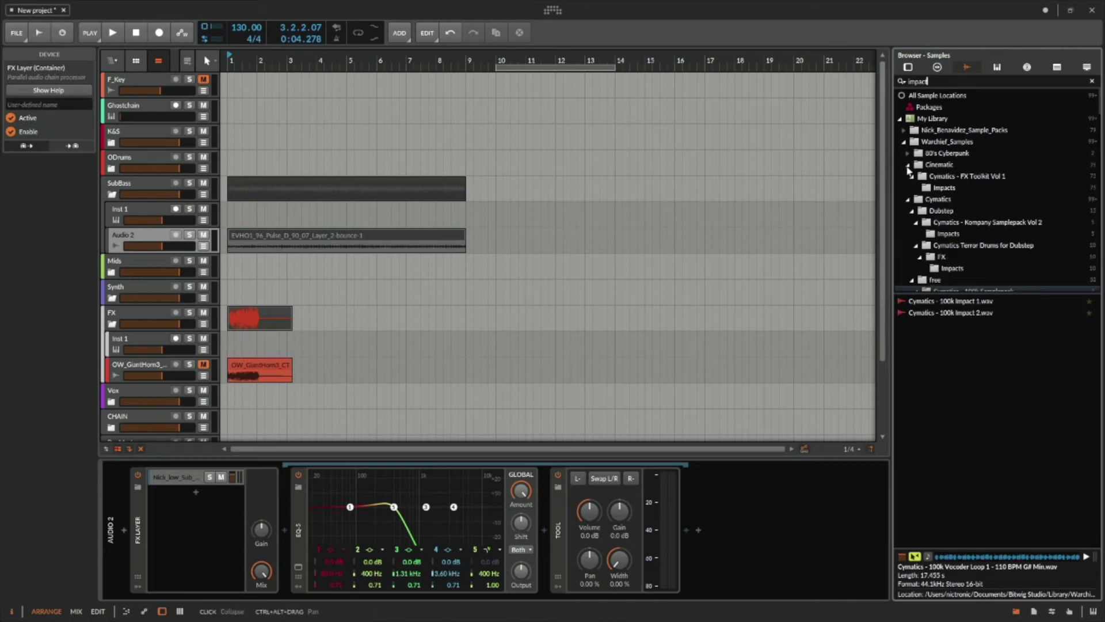
{"action": "left_click", "coordinate": [908, 166]}
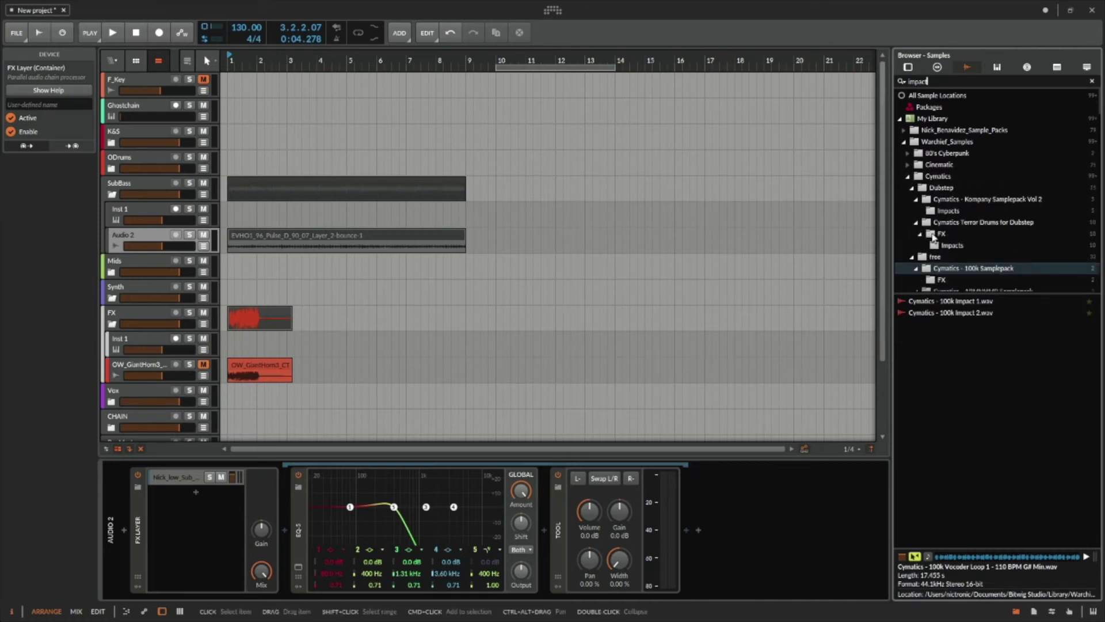
{"action": "scroll", "coordinate": [933, 245], "scroll_direction": "down", "scroll_amount": 1}
{"action": "scroll", "coordinate": [934, 245], "scroll_direction": "up", "scroll_amount": 1}
{"action": "left_click", "coordinate": [956, 142]}
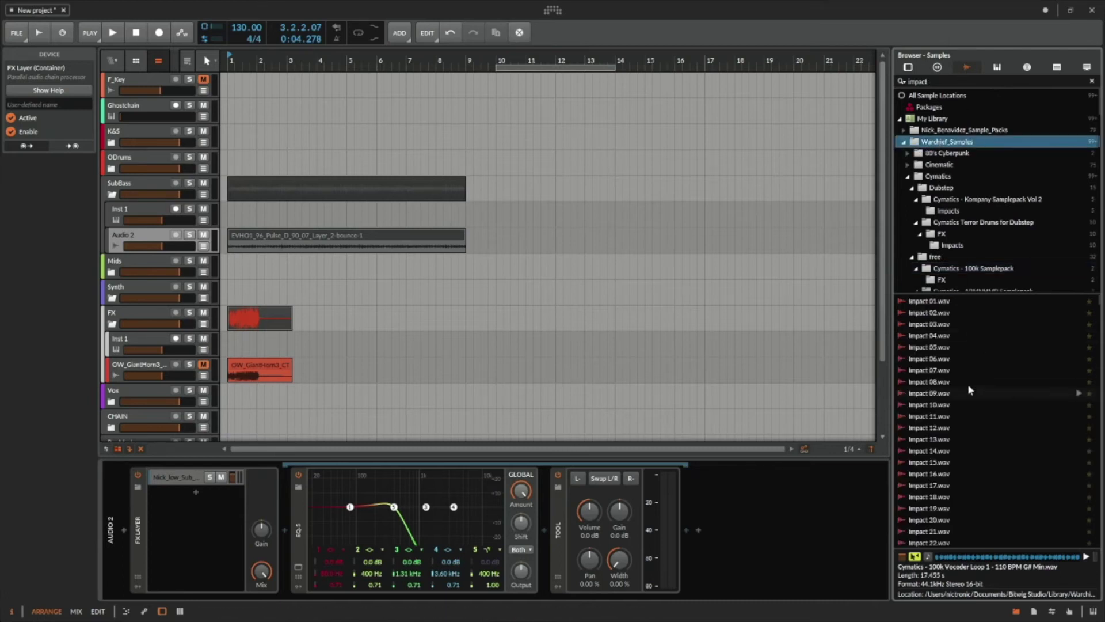
Preview several Cymatics - Spirits Impacts samples and select Cymatics - Spirits Impacts 8.wav.
{"action": "scroll", "coordinate": [967, 384], "scroll_direction": "down", "scroll_amount": 15}
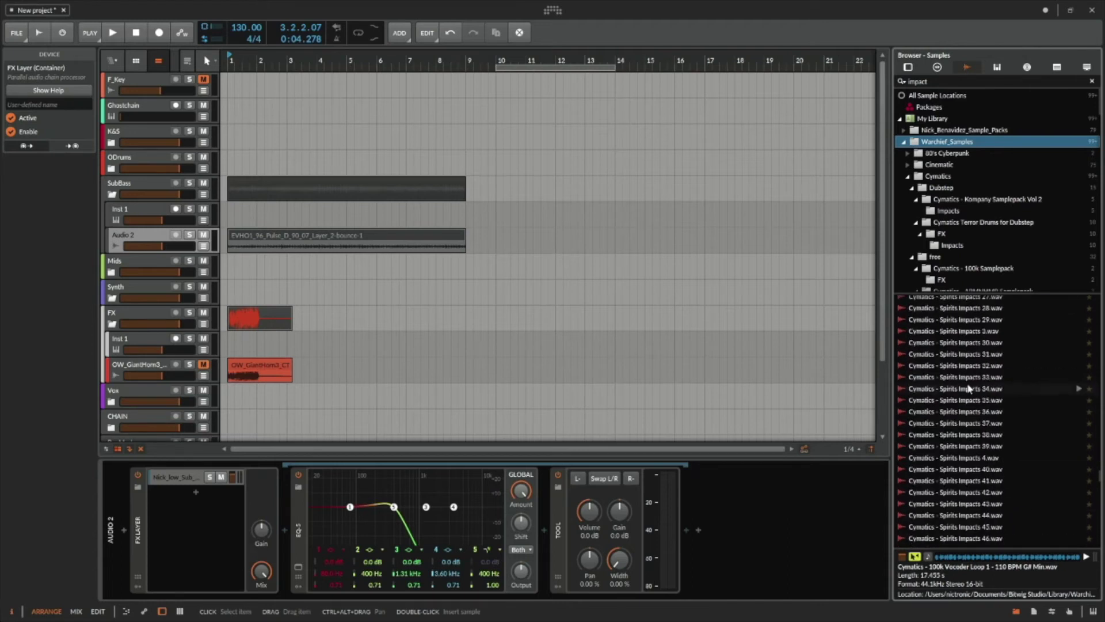
{"action": "left_click", "coordinate": [960, 437]}
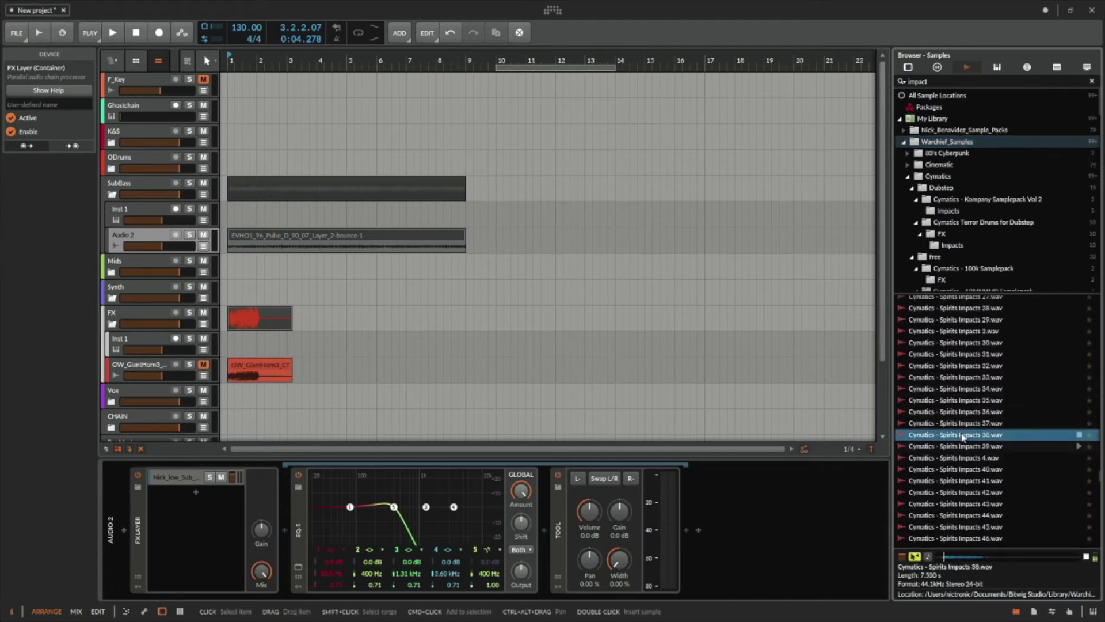
{"action": "left_click", "coordinate": [957, 400]}
{"action": "scroll", "coordinate": [959, 400], "scroll_direction": "down", "scroll_amount": 5}
{"action": "left_click", "coordinate": [956, 509]}
{"action": "scroll", "coordinate": [964, 377], "scroll_direction": "down", "scroll_amount": 10}
{"action": "left_click", "coordinate": [964, 365]}
{"action": "scroll", "coordinate": [965, 369], "scroll_direction": "up", "scroll_amount": 5}
{"action": "left_click", "coordinate": [961, 362]}
{"action": "left_click", "coordinate": [975, 435]}
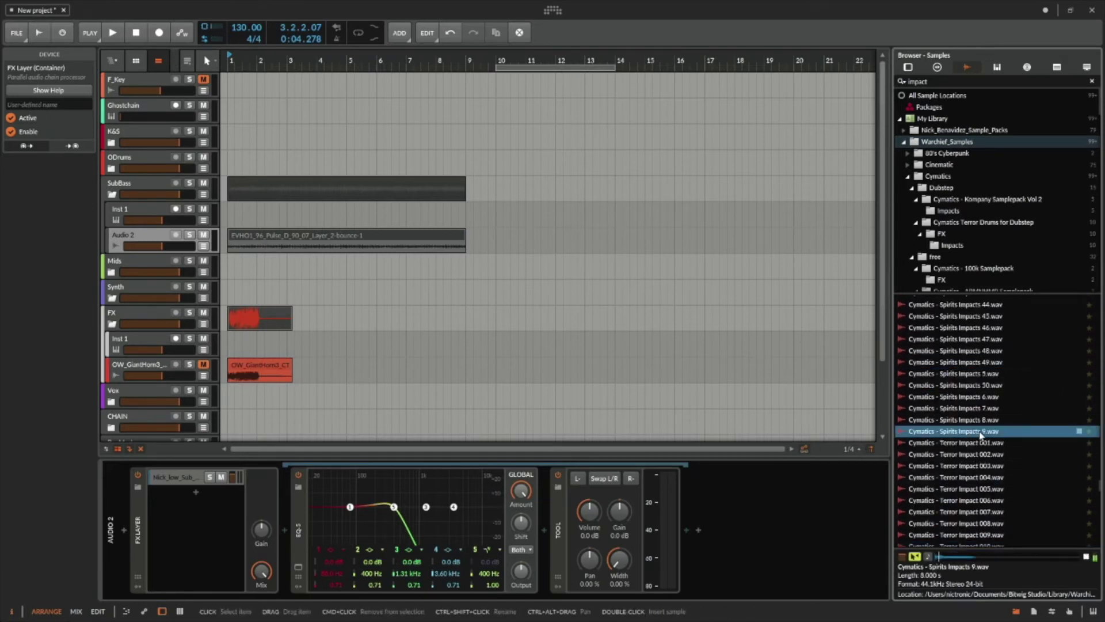
{"action": "left_click", "coordinate": [989, 422]}
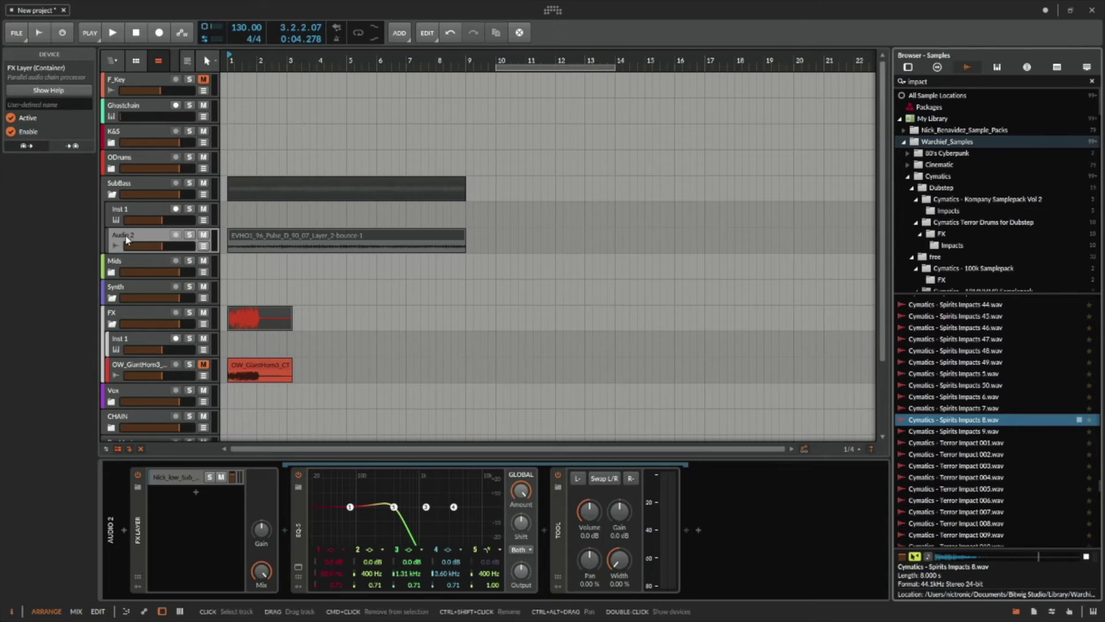
Add an instrument track directly below the Synth group.
{"action": "left_click", "coordinate": [107, 301]}
{"action": "right_click", "coordinate": [141, 293]}
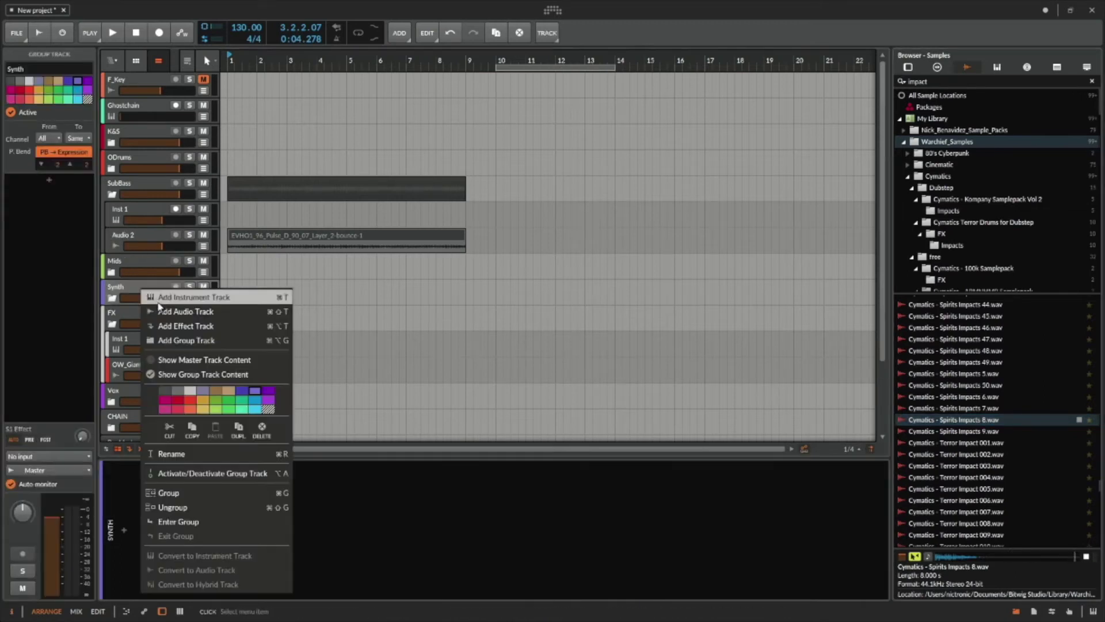
{"action": "left_click", "coordinate": [183, 296]}
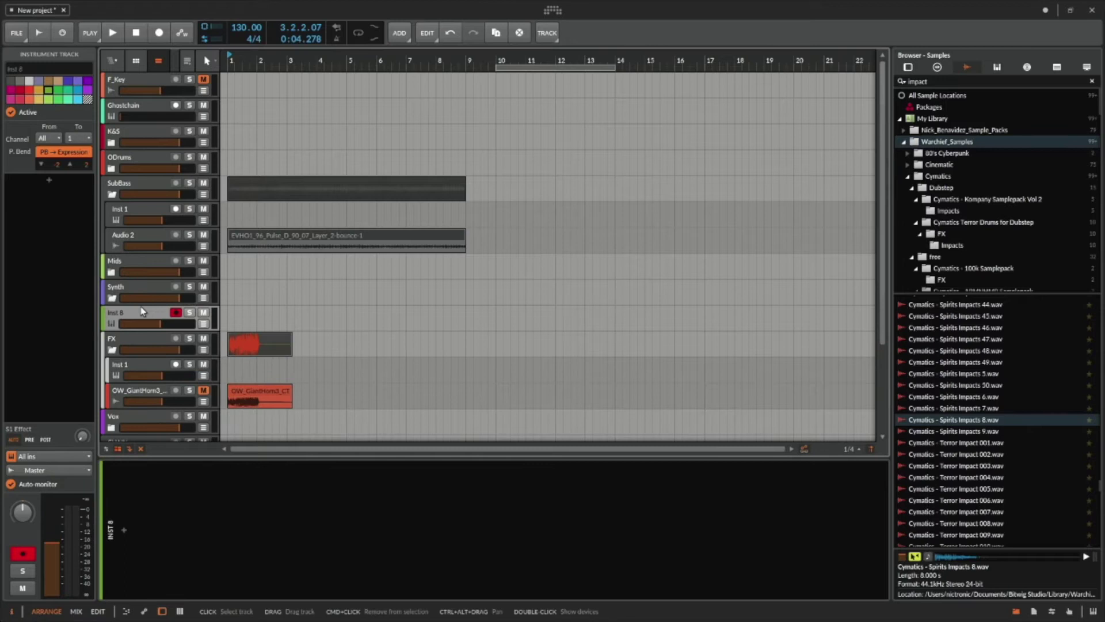
Insert a Sampler on the new instrument track and load Cymatics - Spirits Impacts 8.wav into it.
{"action": "left_click", "coordinate": [124, 530]}
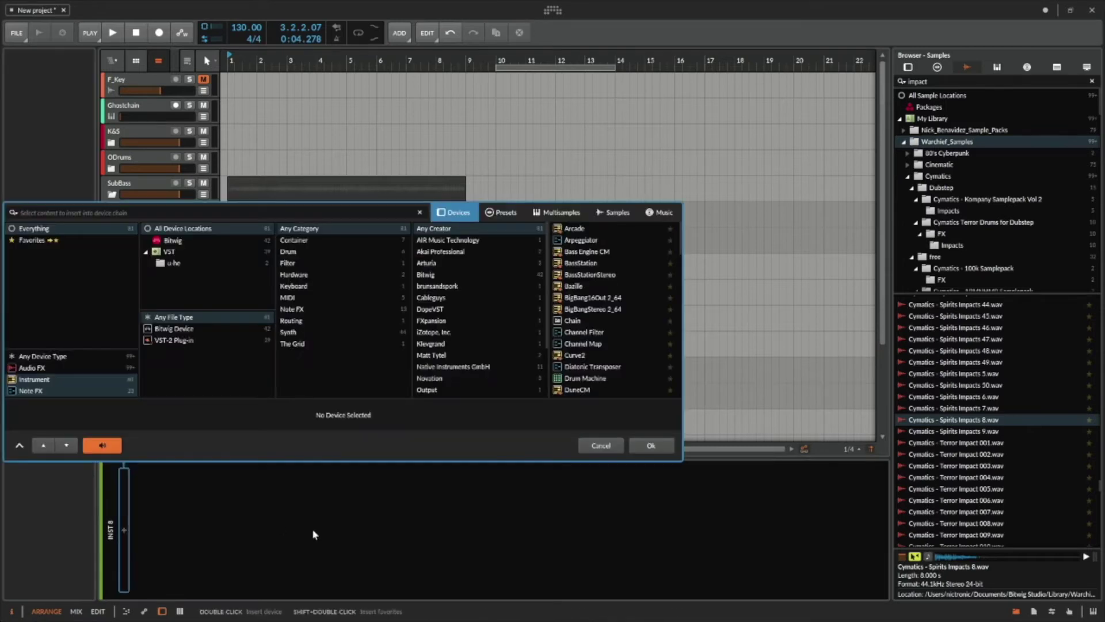
{"action": "type", "text": "sample"}
{"action": "key", "text": "Down"}
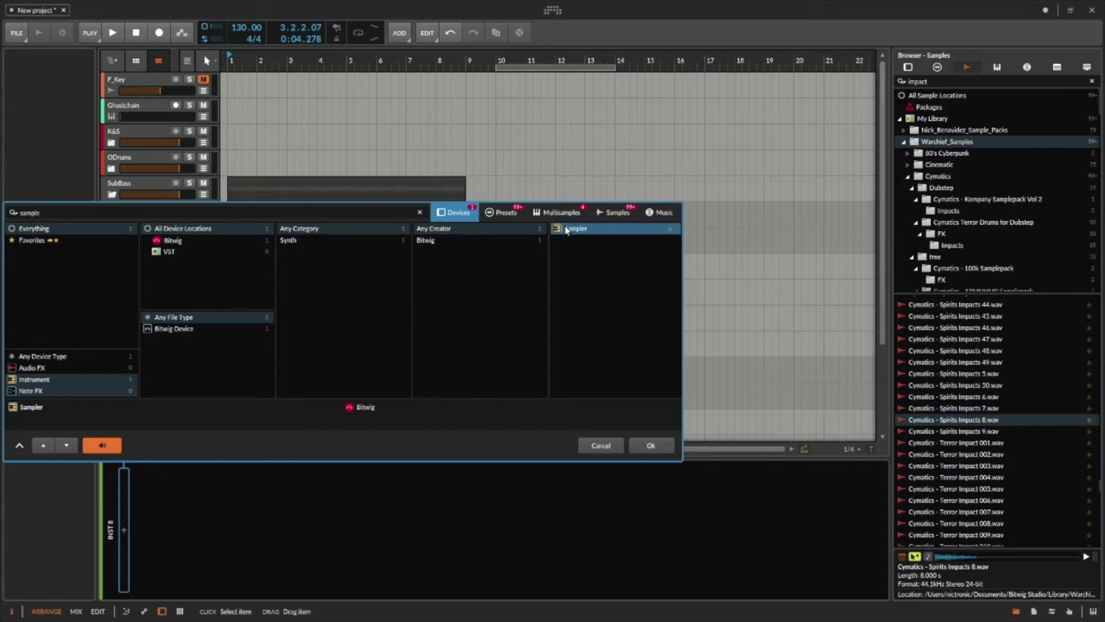
{"action": "left_click", "coordinate": [651, 442]}
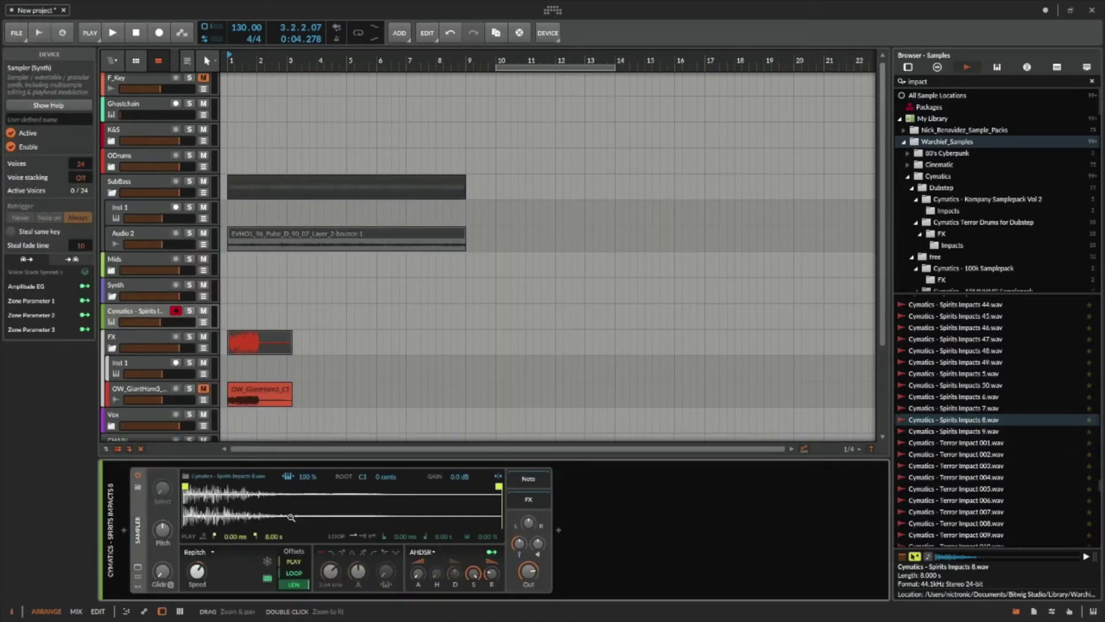
{"action": "left_click", "coordinate": [155, 312]}
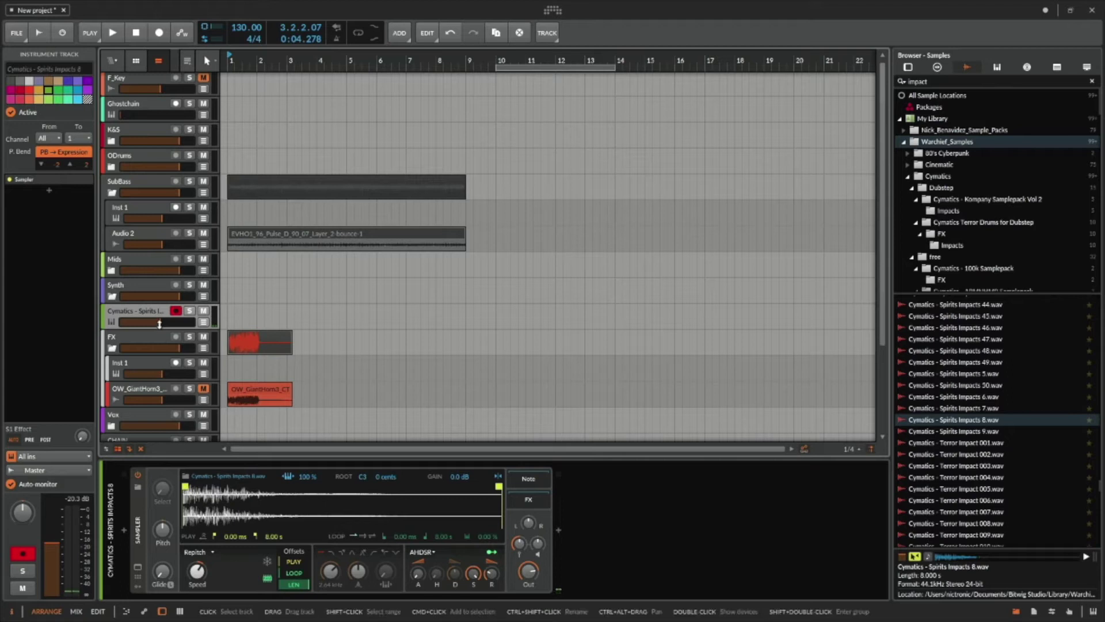
Set the Sampler's root note to F1.
{"action": "double_click", "coordinate": [364, 477]}
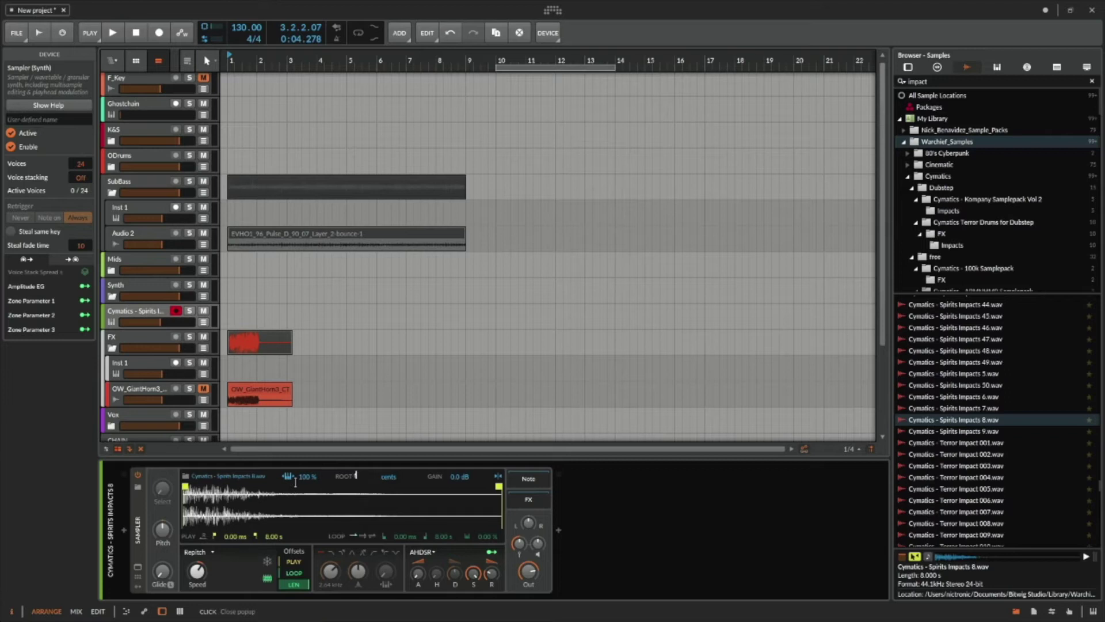
{"action": "type", "text": "F1"}
{"action": "key", "text": "Return"}
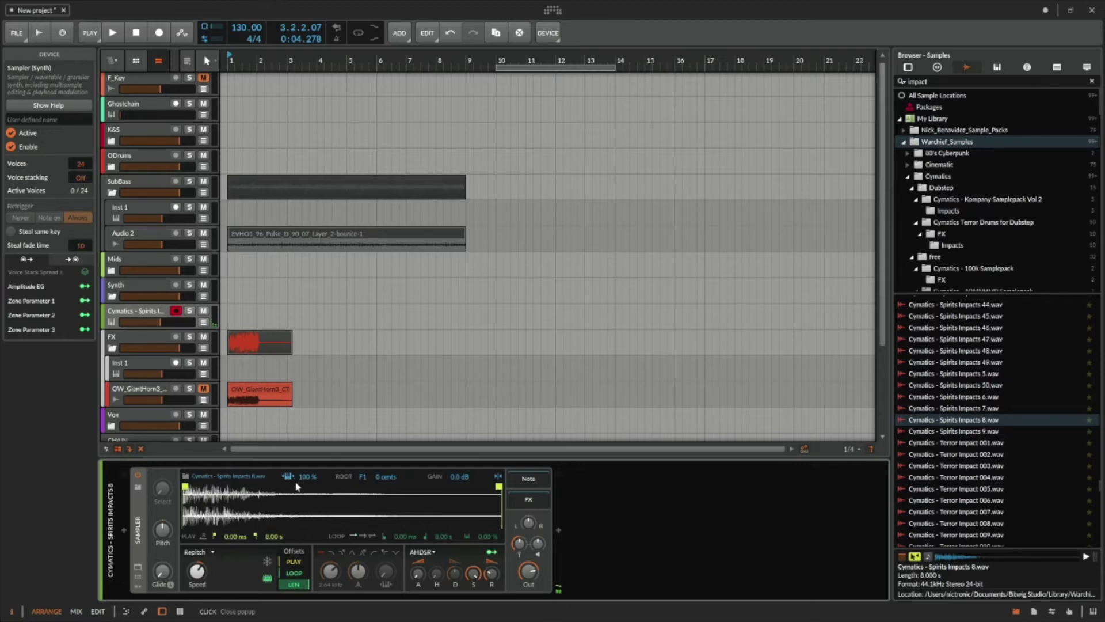
Set the audio input device to Scarlett 2i2 USB in the audio settings and close the settings.
{"action": "left_click", "coordinate": [550, 12]}
{"action": "left_click", "coordinate": [488, 46]}
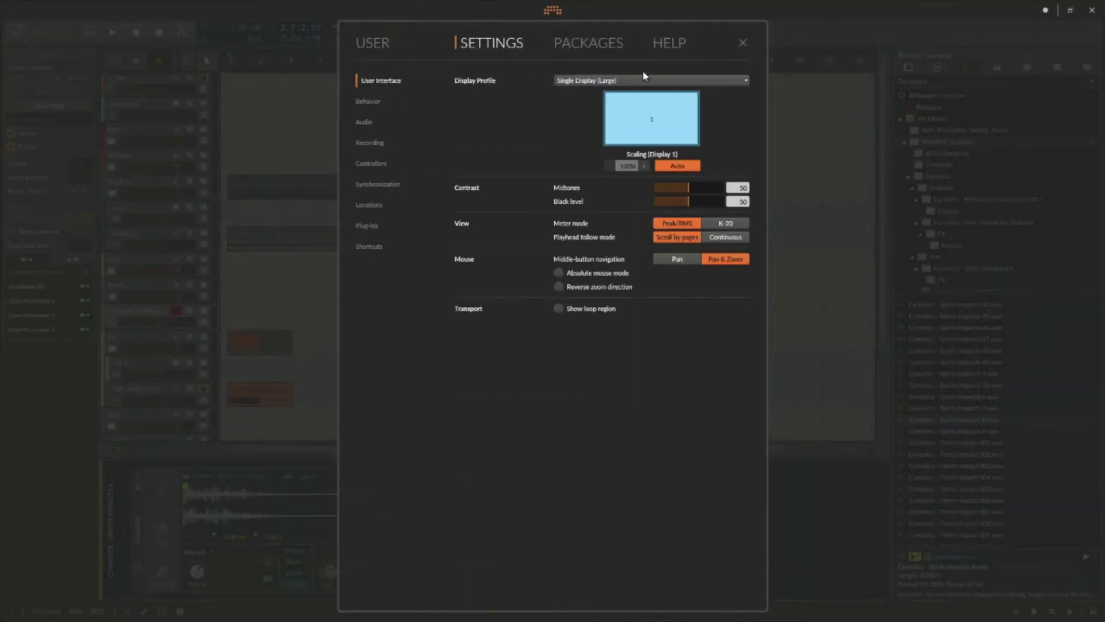
{"action": "left_click", "coordinate": [364, 123]}
{"action": "left_click", "coordinate": [574, 124]}
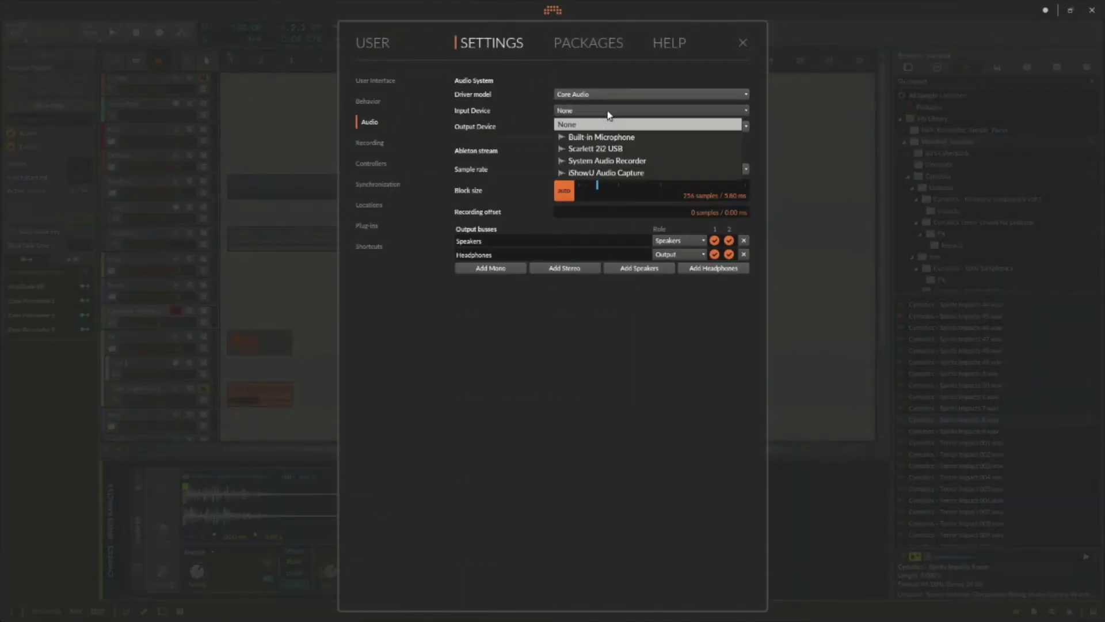
{"action": "left_click", "coordinate": [633, 148]}
{"action": "left_click", "coordinate": [1074, 55]}
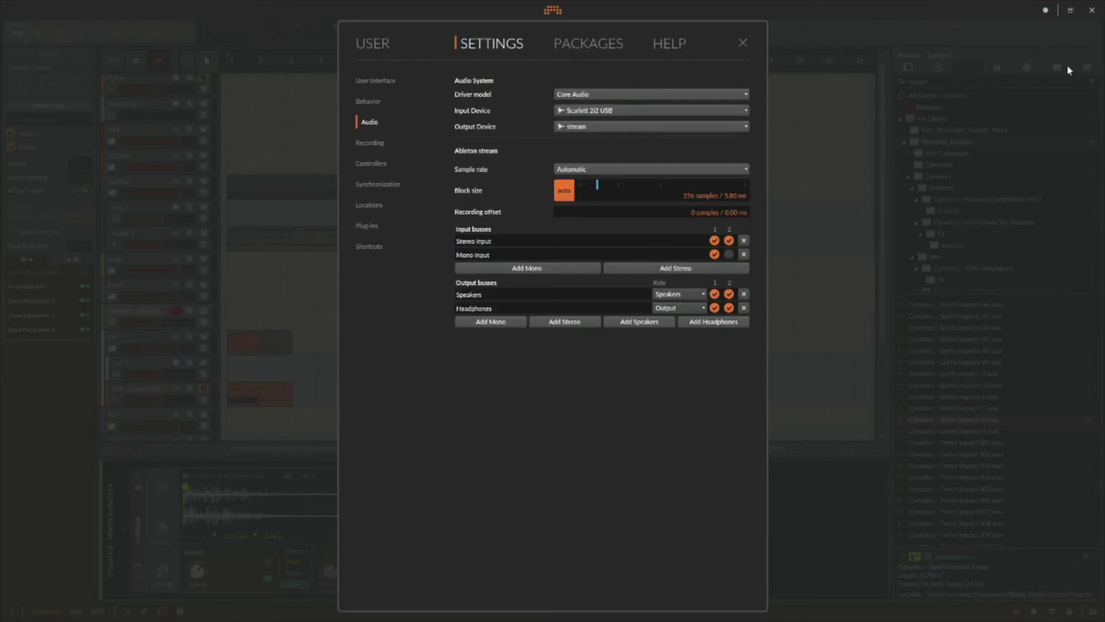
{"action": "left_click", "coordinate": [743, 45]}
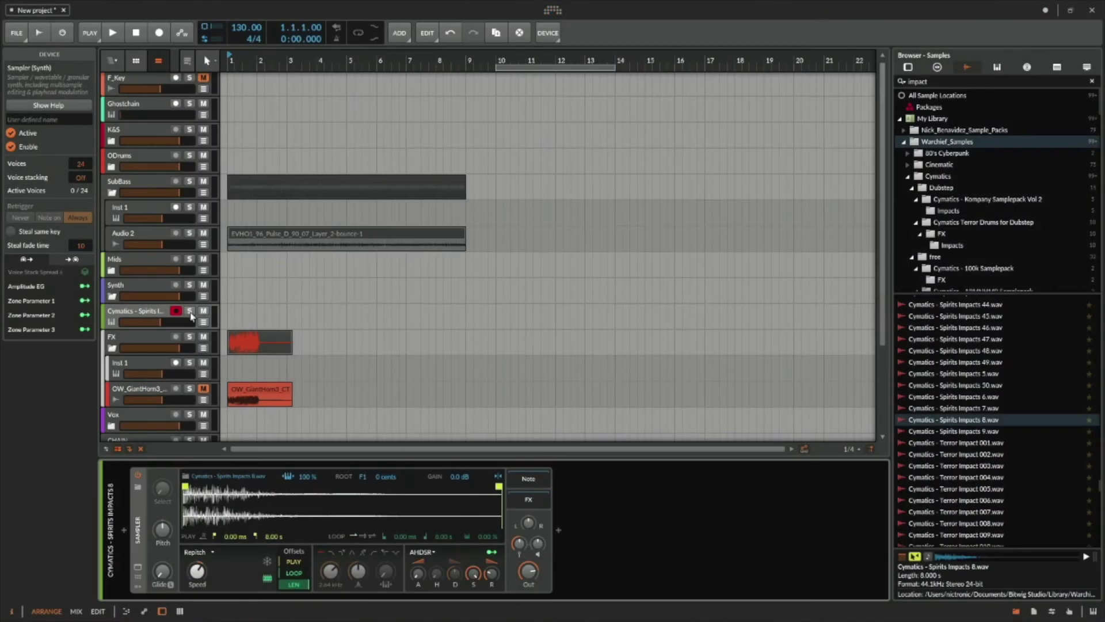
Create a four-bar note clip at bar 1 on the Cymatics - Spirits Impacts 8 Sampler track.
{"action": "left_click", "coordinate": [244, 311]}
{"action": "left_click", "coordinate": [145, 317]}
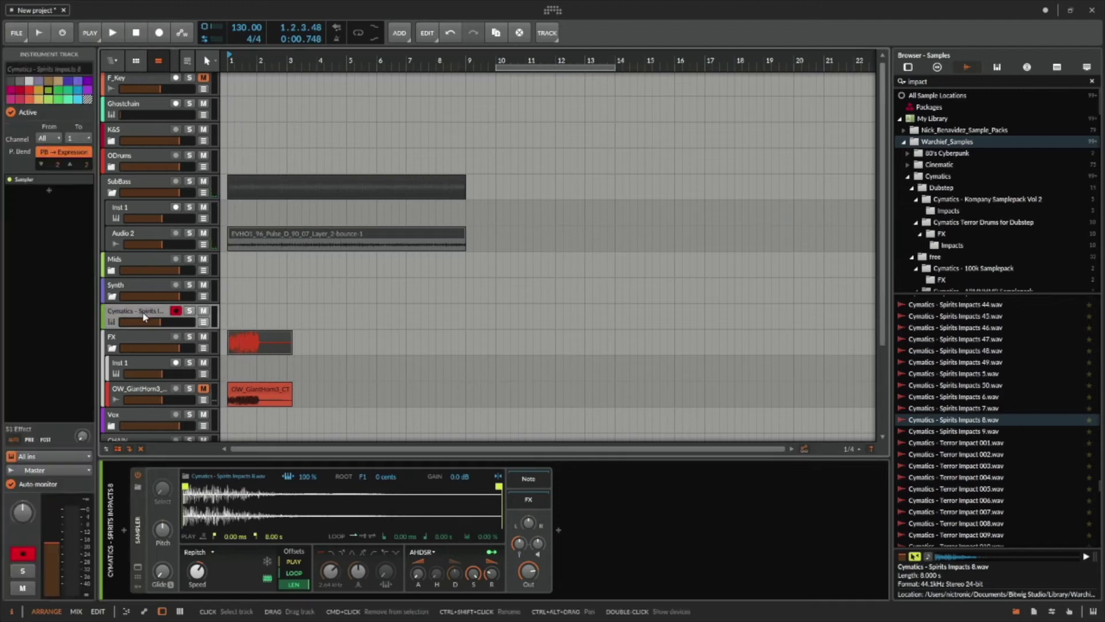
{"action": "left_click_drag", "start_coordinate": [230, 318], "coordinate": [303, 319]}
{"action": "left_click", "coordinate": [229, 323]}
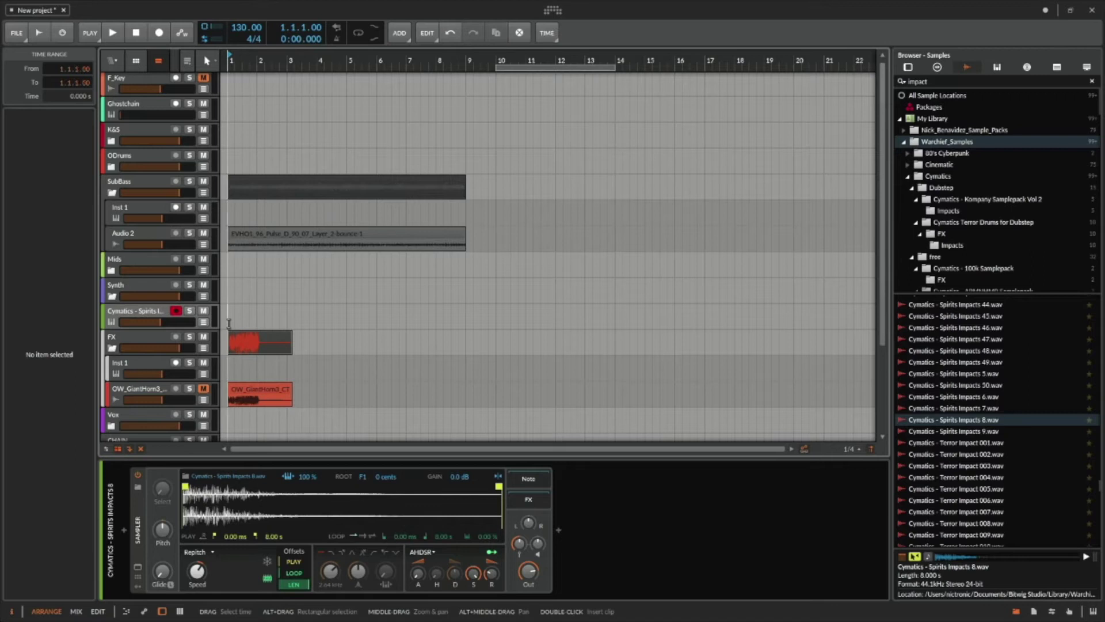
{"action": "double_click", "coordinate": [228, 323]}
{"action": "left_click_drag", "start_coordinate": [258, 314], "coordinate": [280, 314]}
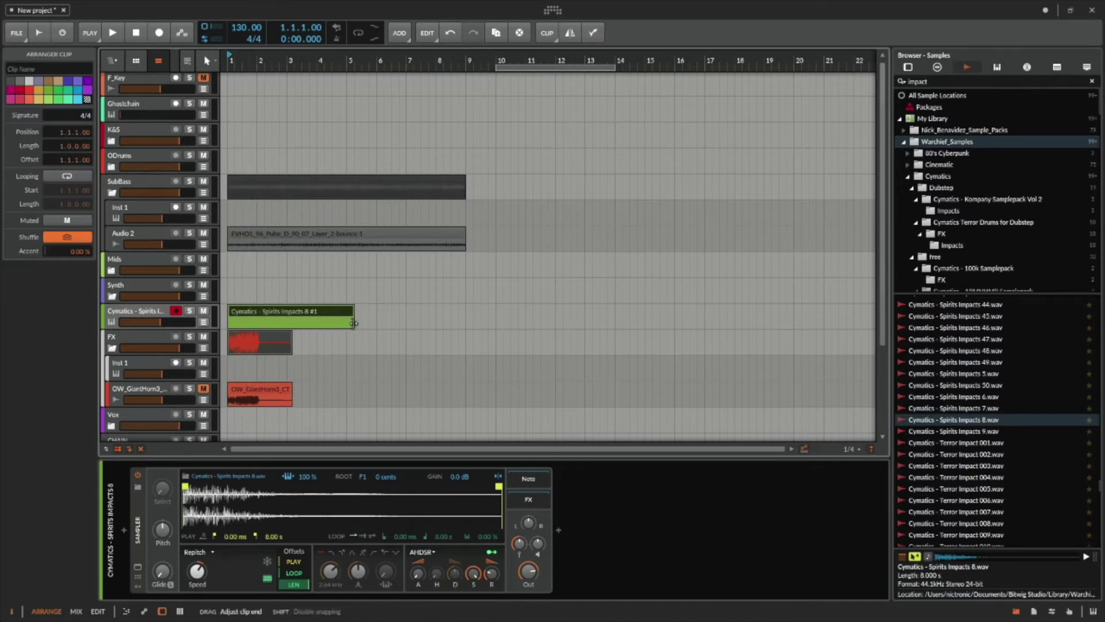
{"action": "left_click_drag", "start_coordinate": [346, 324], "coordinate": [346, 324]}
Add an F1 note spanning all four bars of the impact clip and play it back.
{"action": "double_click", "coordinate": [334, 316]}
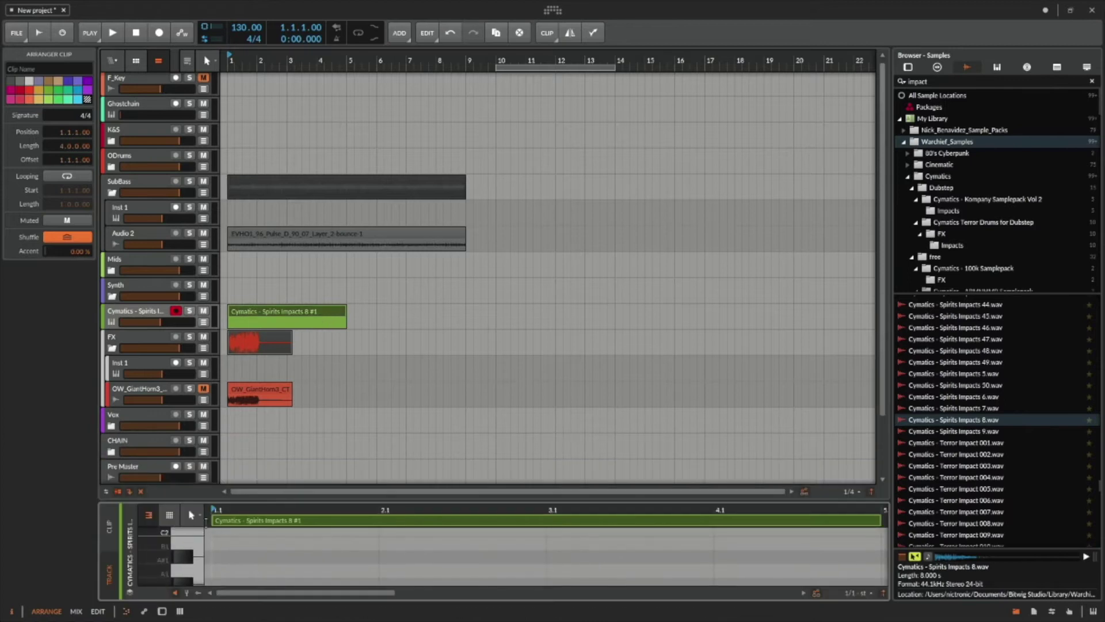
{"action": "left_click_drag", "start_coordinate": [259, 496], "coordinate": [242, 282]}
{"action": "left_click", "coordinate": [226, 435]}
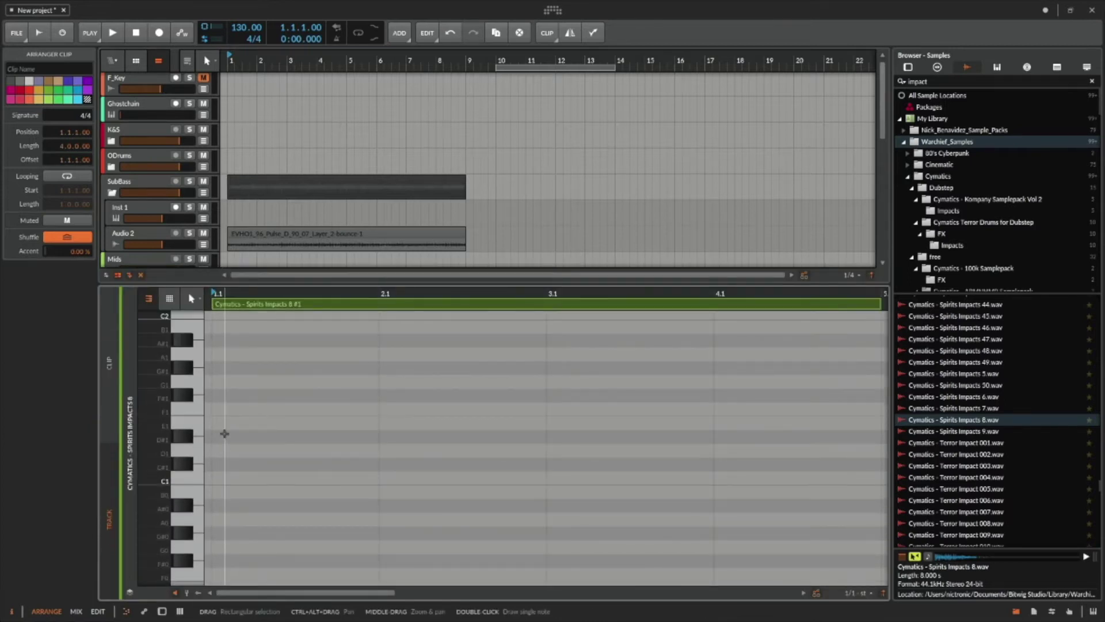
{"action": "double_click", "coordinate": [229, 412]}
{"action": "left_click_drag", "start_coordinate": [374, 412], "coordinate": [851, 431]}
{"action": "key", "text": "space"}
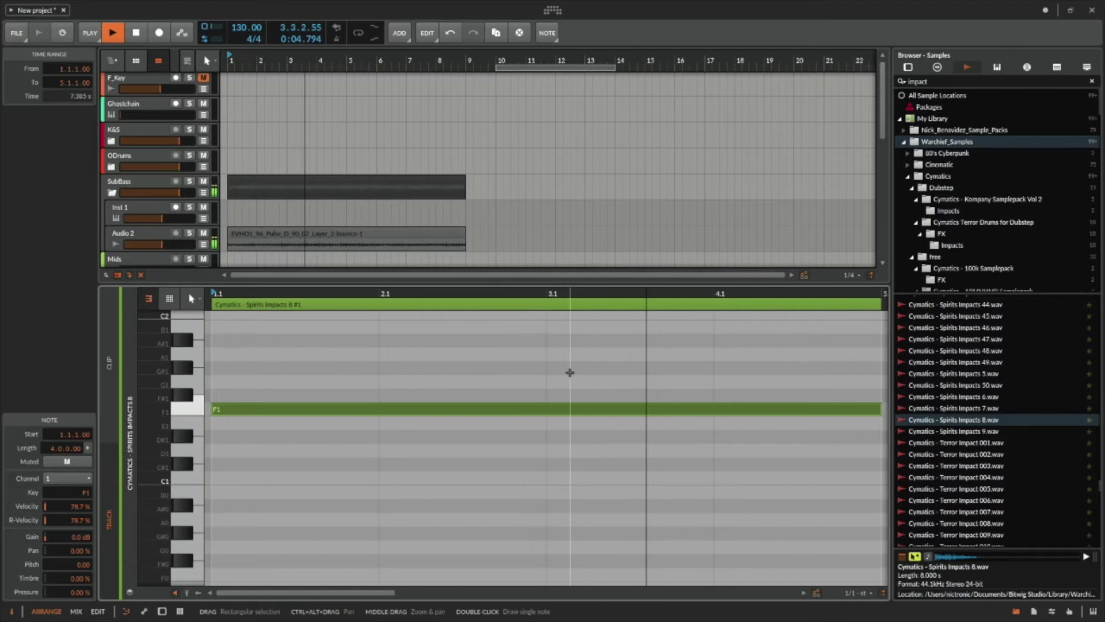
{"action": "key", "text": "space"}
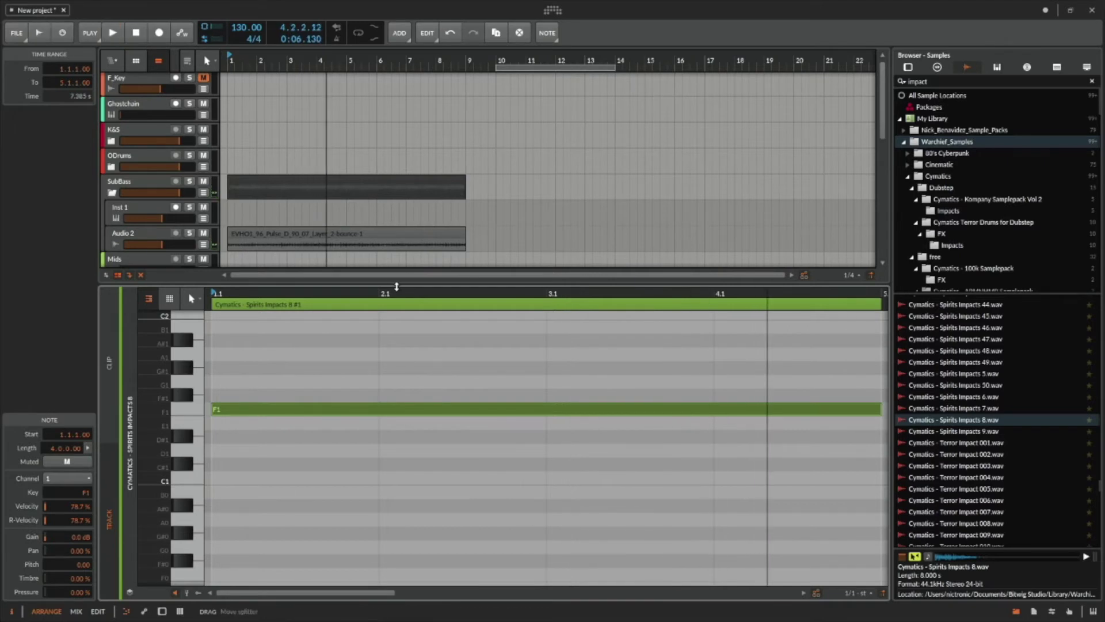
Bounce the impact clip to a new audio track using the custom Sampler source, and delete the original Sampler track.
{"action": "left_click_drag", "start_coordinate": [397, 285], "coordinate": [395, 506]}
{"action": "right_click", "coordinate": [275, 317]}
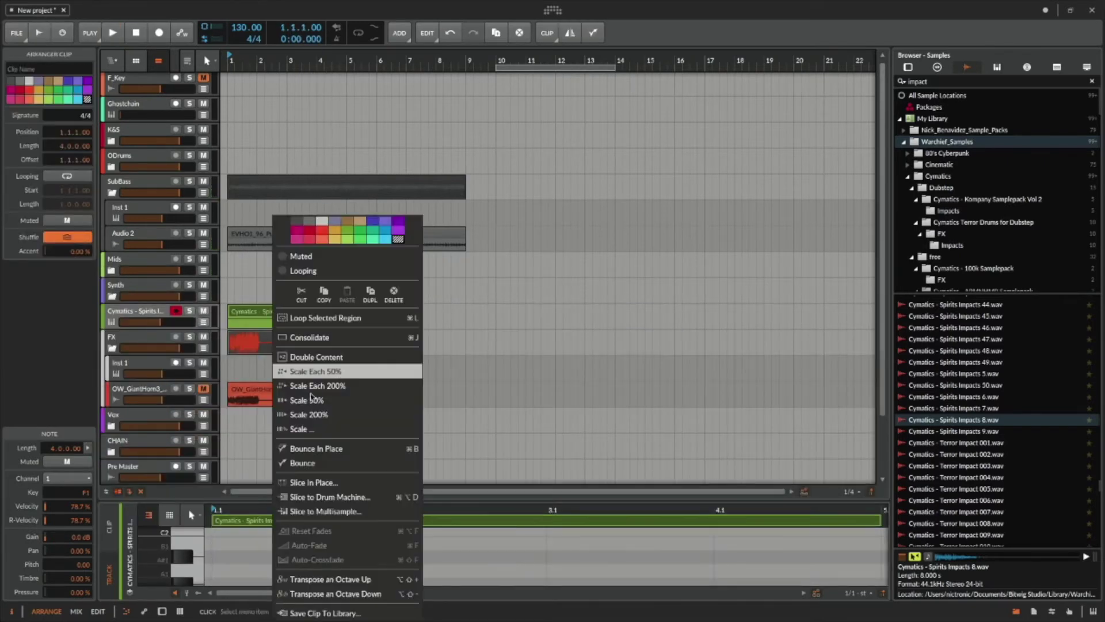
{"action": "left_click", "coordinate": [337, 462]}
{"action": "left_click", "coordinate": [641, 274]}
{"action": "left_click", "coordinate": [614, 305]}
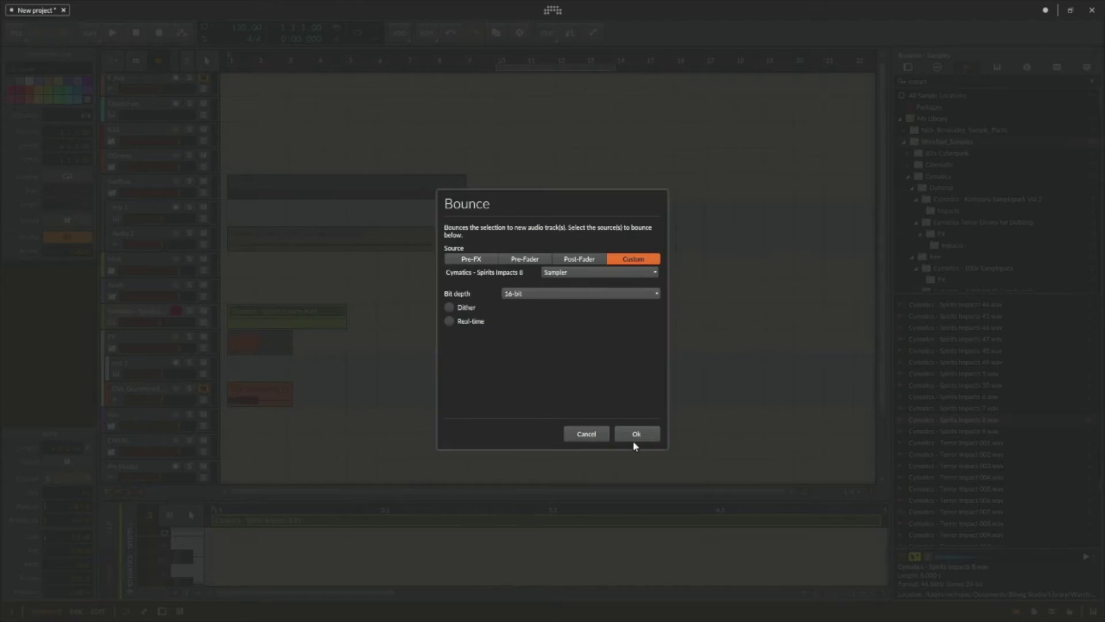
{"action": "left_click", "coordinate": [616, 437]}
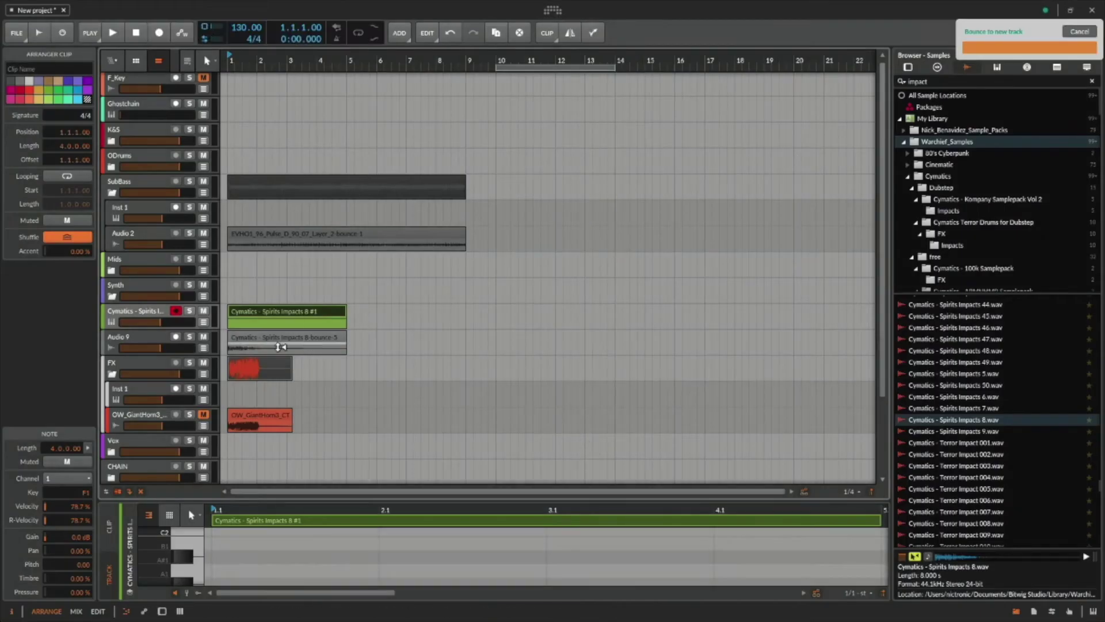
{"action": "left_click", "coordinate": [149, 313]}
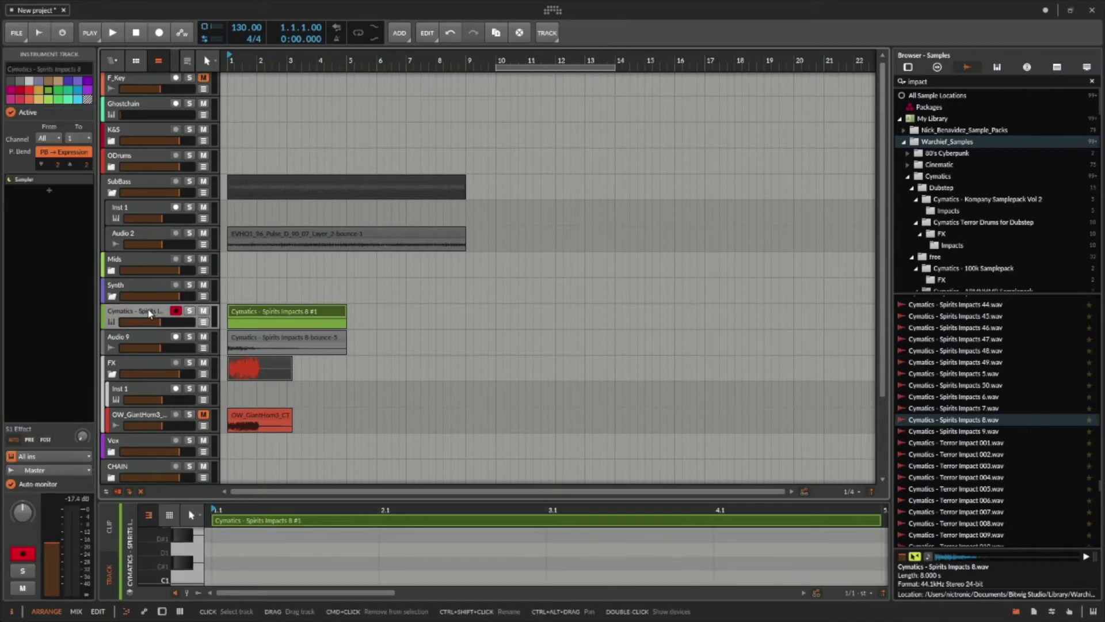
{"action": "key", "text": "Delete"}
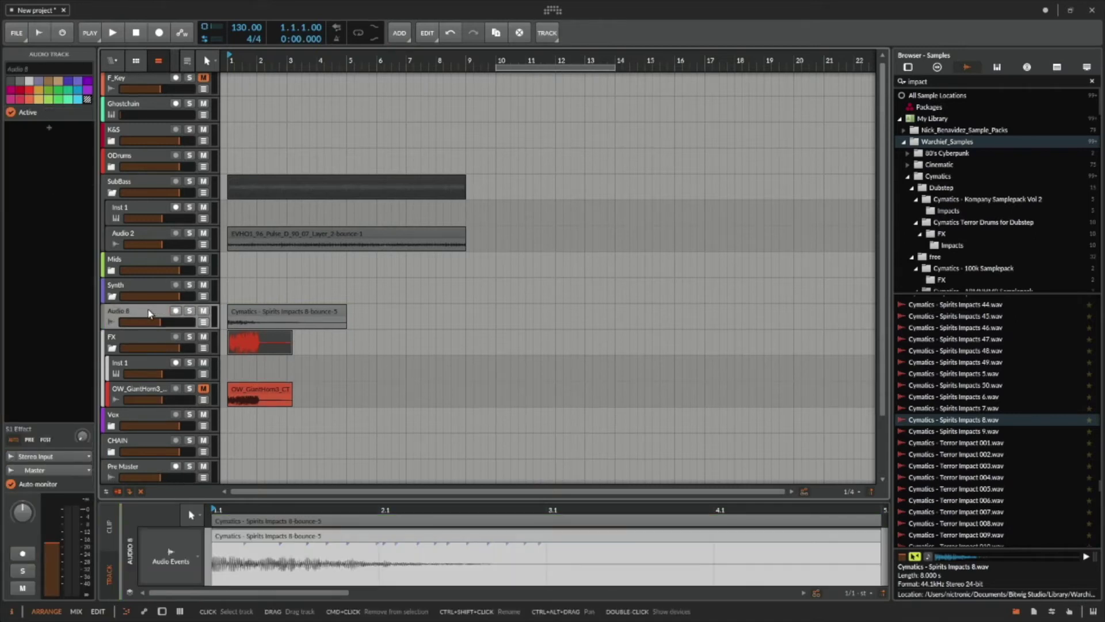
Set the bounced impact clip's gain to +6 dB and move its audio track into the Synth group.
{"action": "left_click", "coordinate": [299, 311]}
{"action": "double_click", "coordinate": [79, 535]}
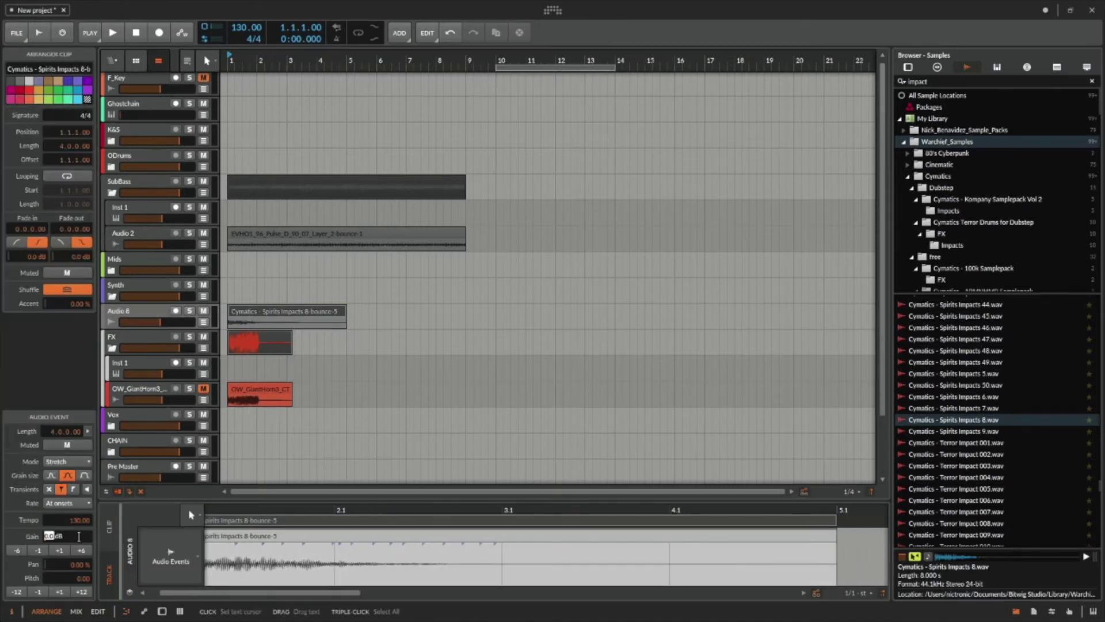
{"action": "type", "text": "6"}
{"action": "key", "text": "Return"}
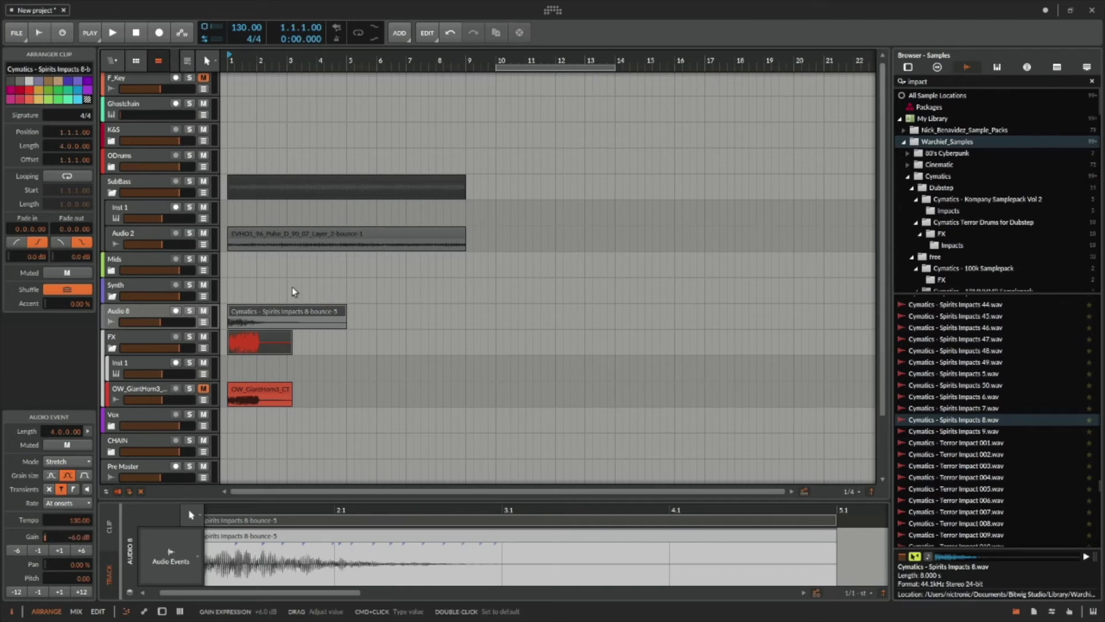
{"action": "left_click", "coordinate": [154, 316]}
{"action": "left_click_drag", "start_coordinate": [152, 305], "coordinate": [153, 289]}
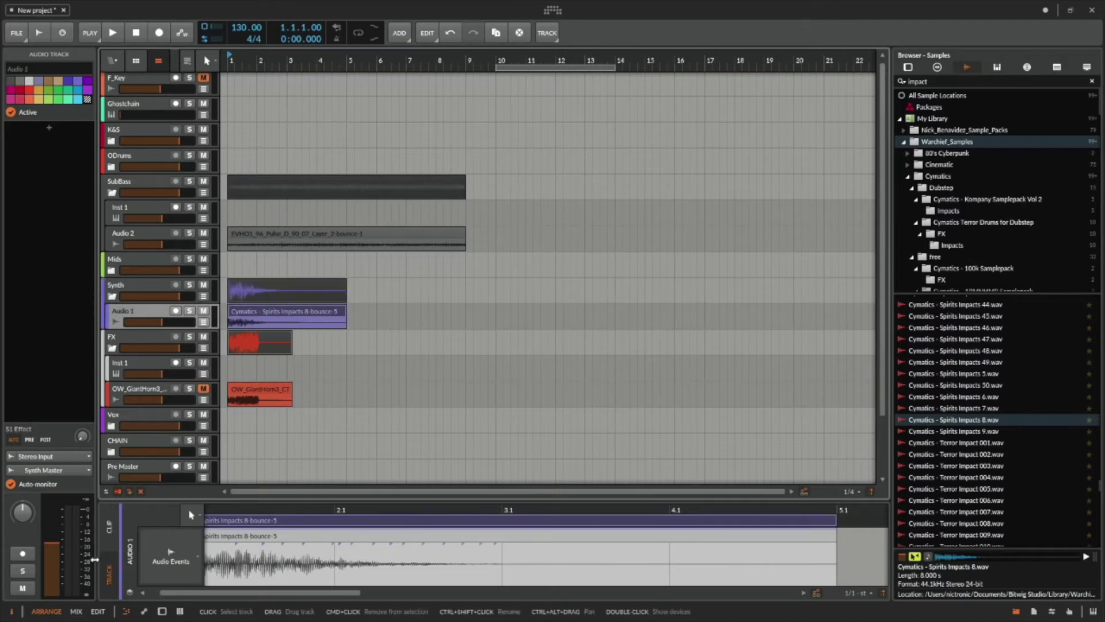
Insert an EQ-2 on the impact's audio track in the Synth group.
{"action": "double_click", "coordinate": [164, 308]}
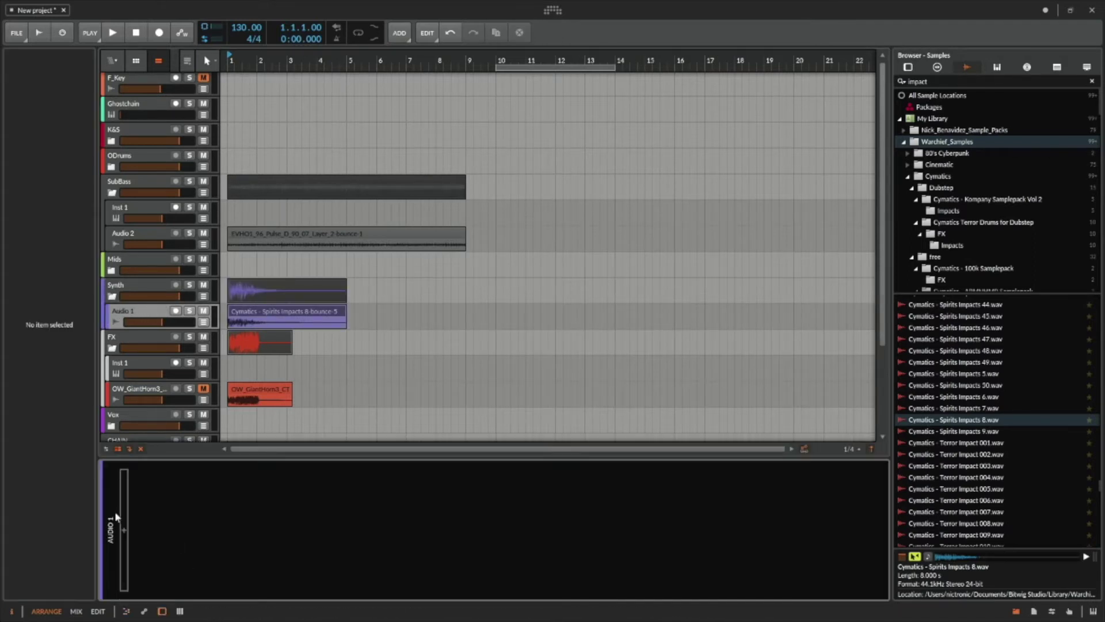
{"action": "left_click", "coordinate": [125, 530]}
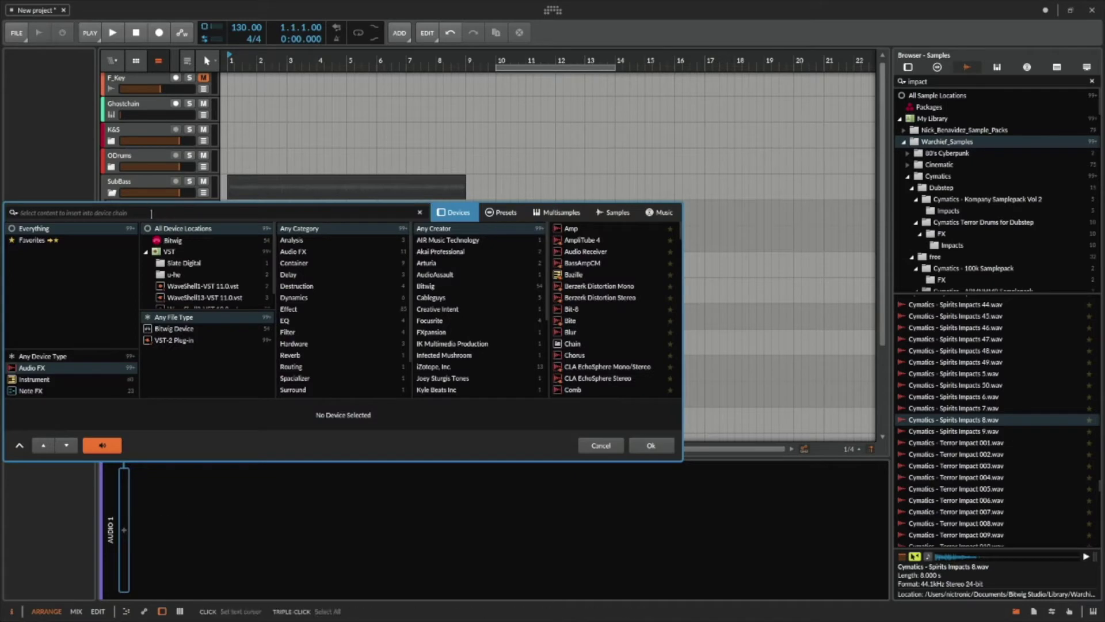
{"action": "type", "text": "eq"}
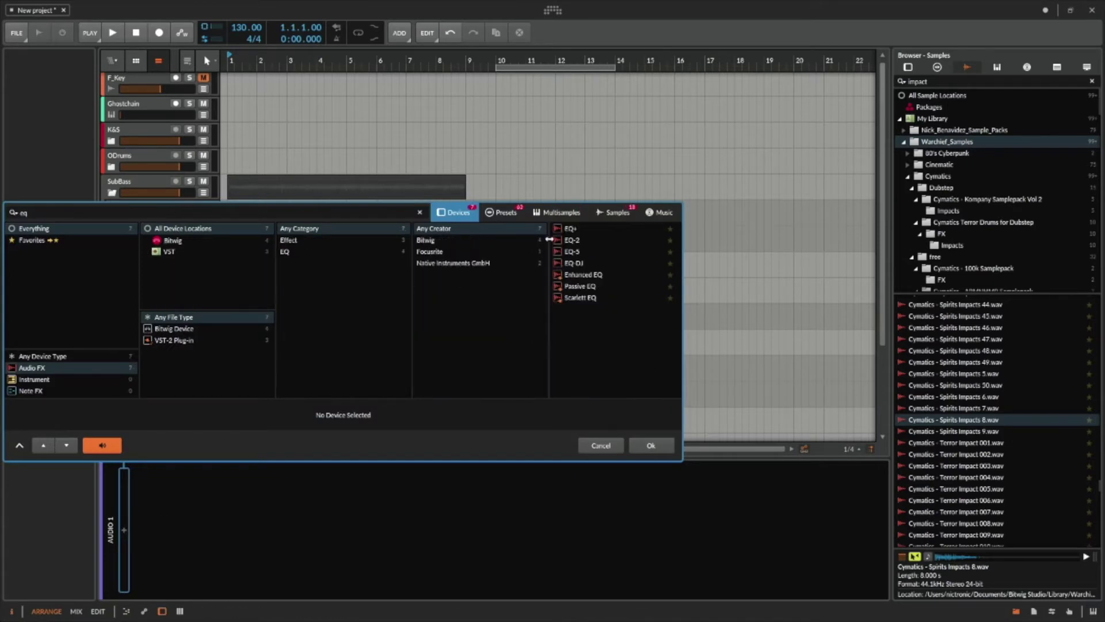
{"action": "left_click", "coordinate": [571, 240]}
{"action": "left_click", "coordinate": [651, 446]}
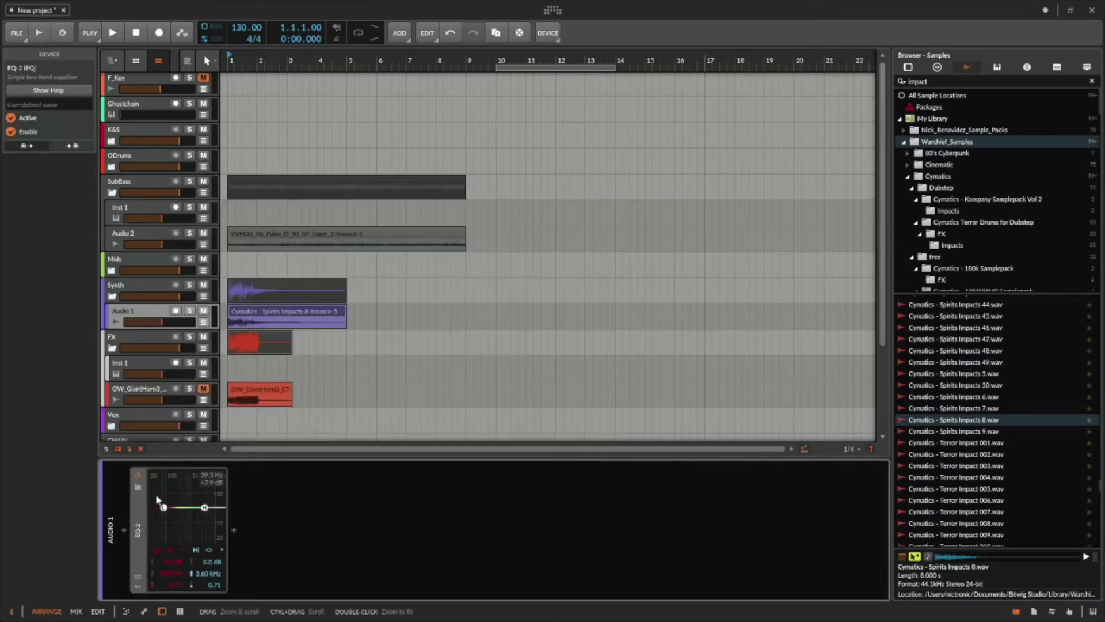
Set the EQ-2's low band to a low-cut filter at 400 Hz and play back the arrangement.
{"action": "left_click", "coordinate": [171, 554]}
{"action": "left_click", "coordinate": [185, 572]}
{"action": "left_click", "coordinate": [156, 574], "text": "super"}
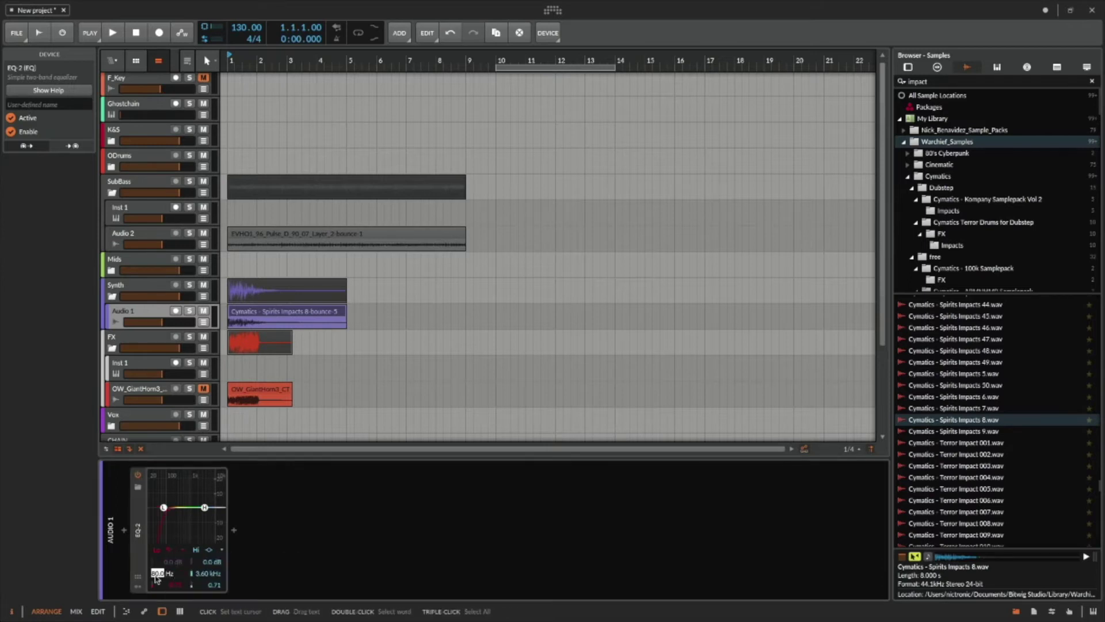
{"action": "type", "text": "400"}
{"action": "key", "text": "Return"}
{"action": "key", "text": "space"}
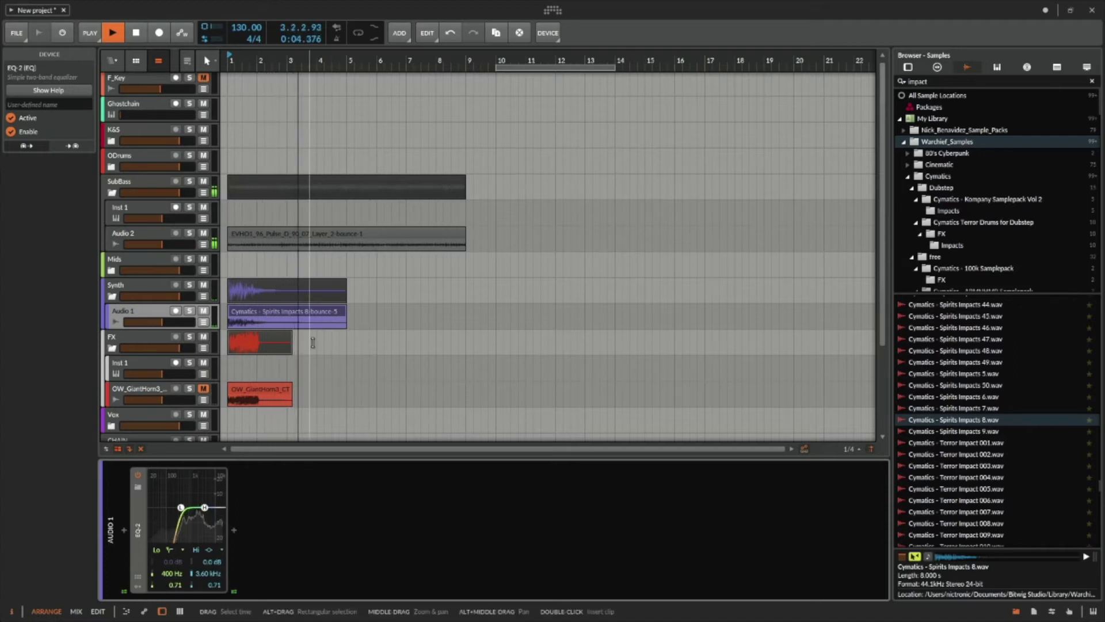
{"action": "key", "text": "space"}
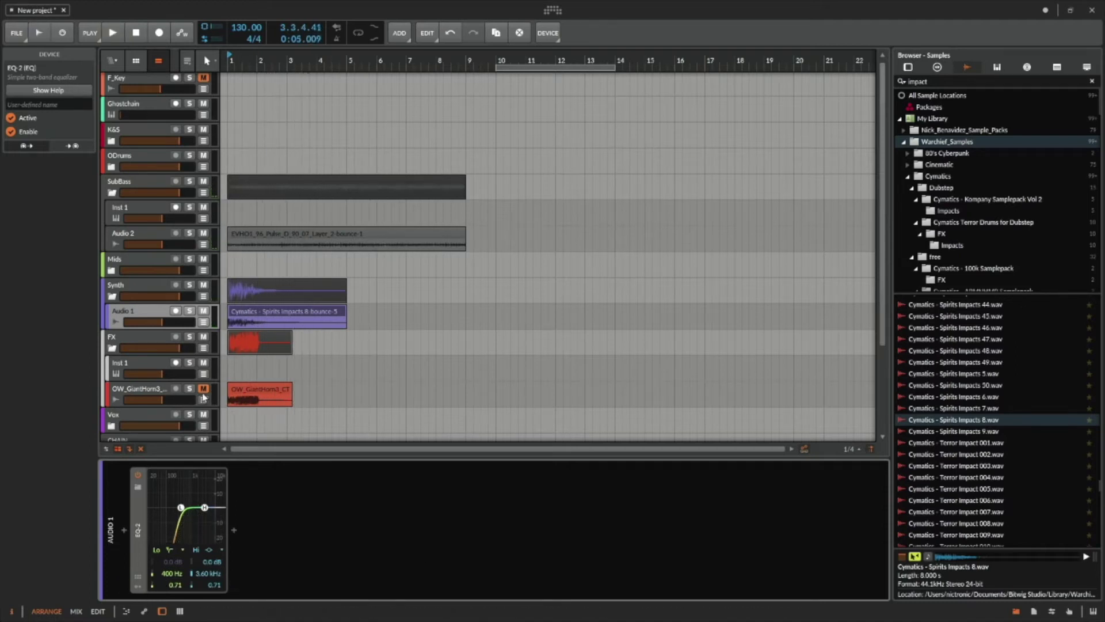
Audition the giant horn track with the other sounds and delete it from the FX group.
{"action": "key", "text": "space"}
{"action": "left_click", "coordinate": [204, 389]}
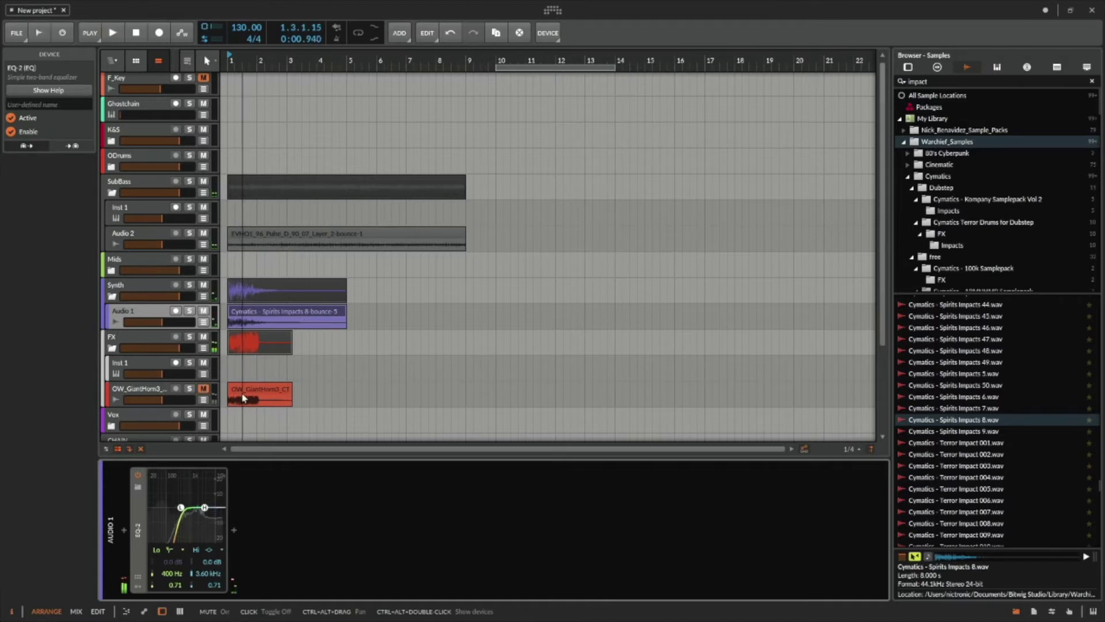
{"action": "left_click", "coordinate": [131, 394]}
{"action": "key", "text": "Delete"}
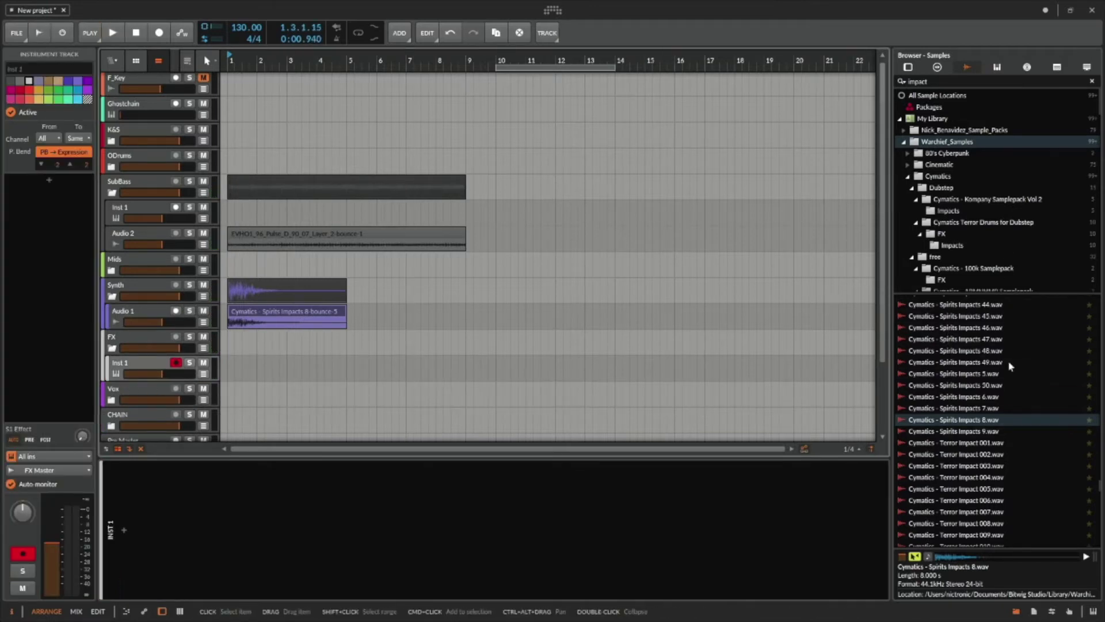
Add an instrument track directly below the impact's audio track in the Synth group.
{"action": "scroll", "coordinate": [993, 385], "scroll_direction": "up", "scroll_amount": 7}
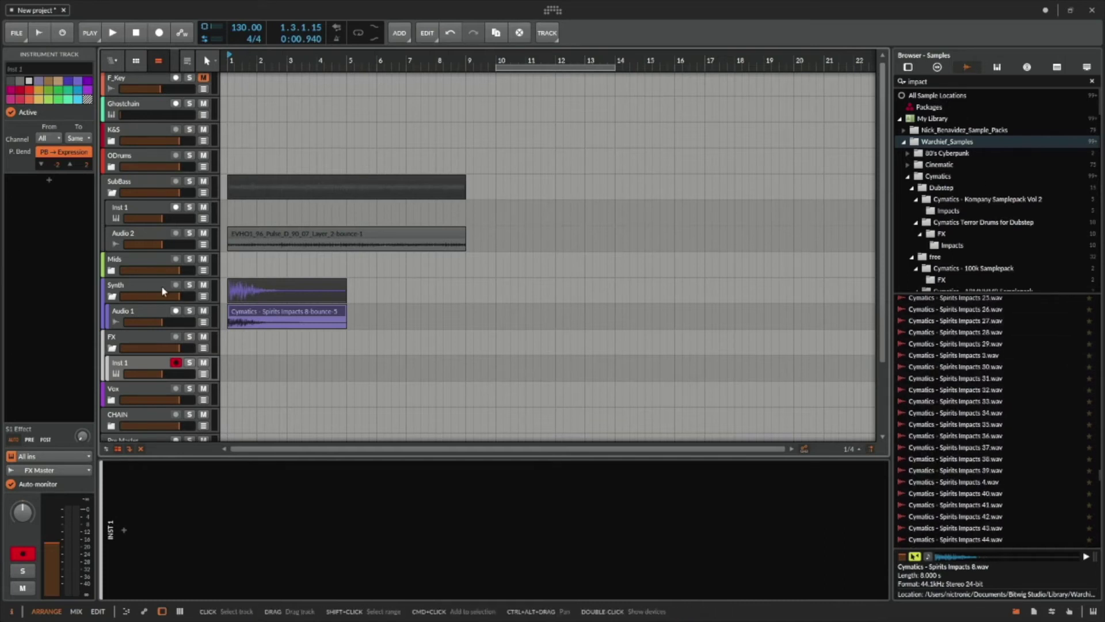
{"action": "right_click", "coordinate": [142, 285]}
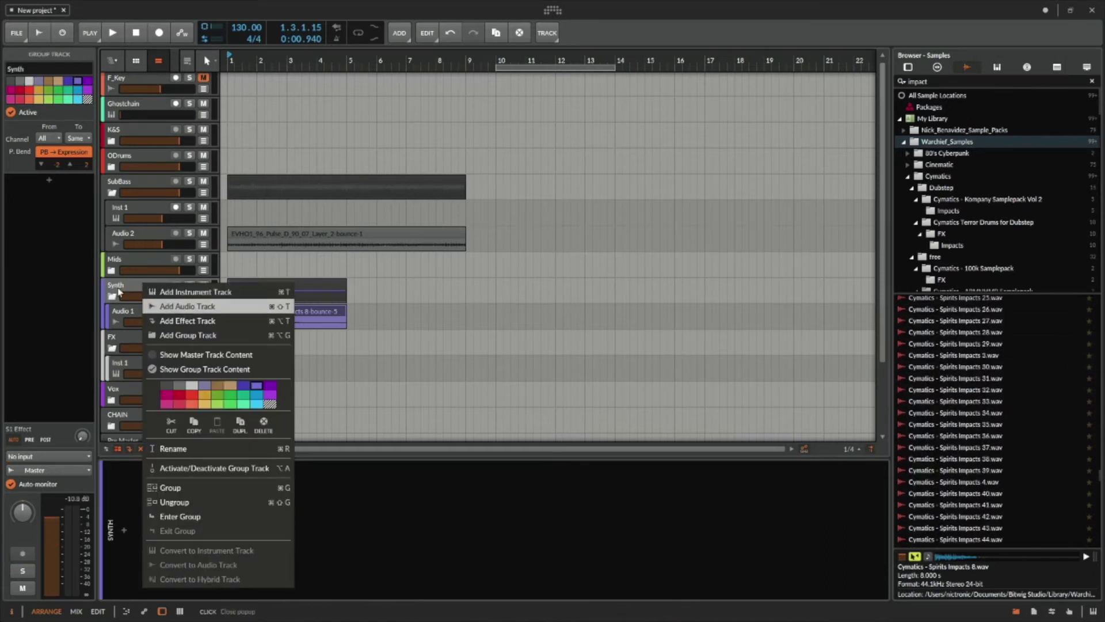
{"action": "left_click", "coordinate": [116, 314]}
{"action": "right_click", "coordinate": [117, 315]}
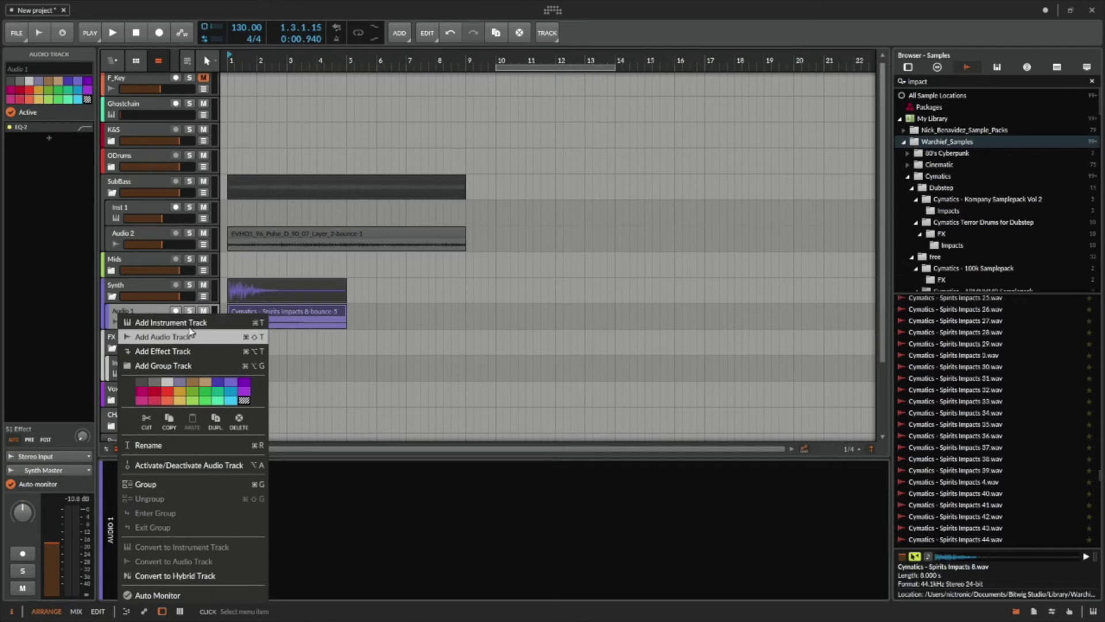
{"action": "left_click", "coordinate": [186, 325]}
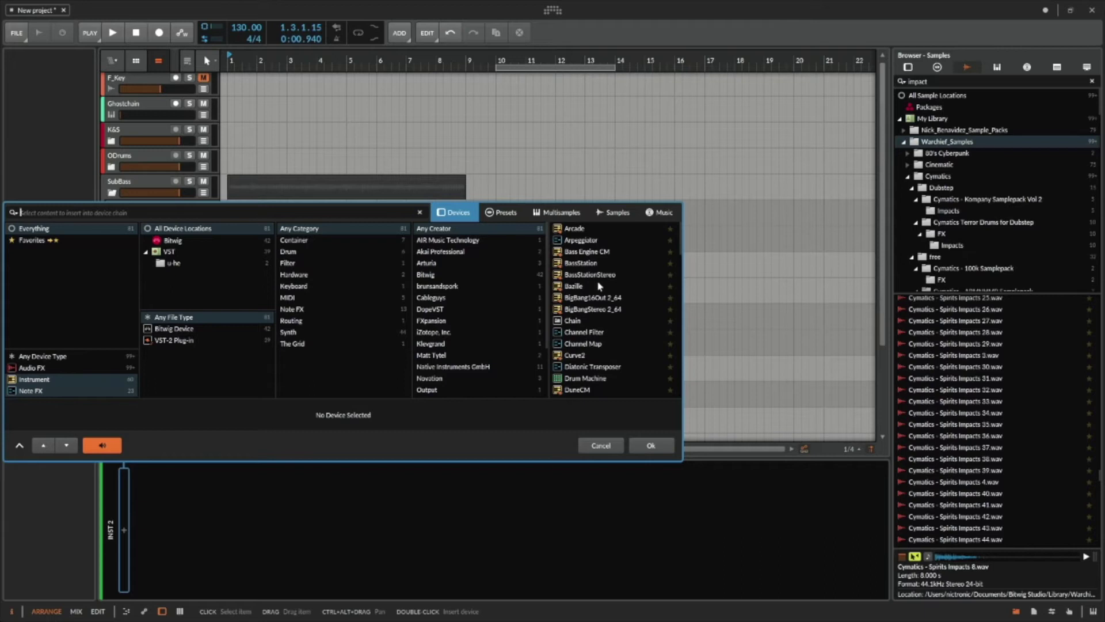
Load the Vital synth onto the new instrument track in the Synth group.
{"action": "scroll", "coordinate": [639, 323], "scroll_direction": "down", "scroll_amount": 5}
{"action": "scroll", "coordinate": [640, 330], "scroll_direction": "up", "scroll_amount": 5}
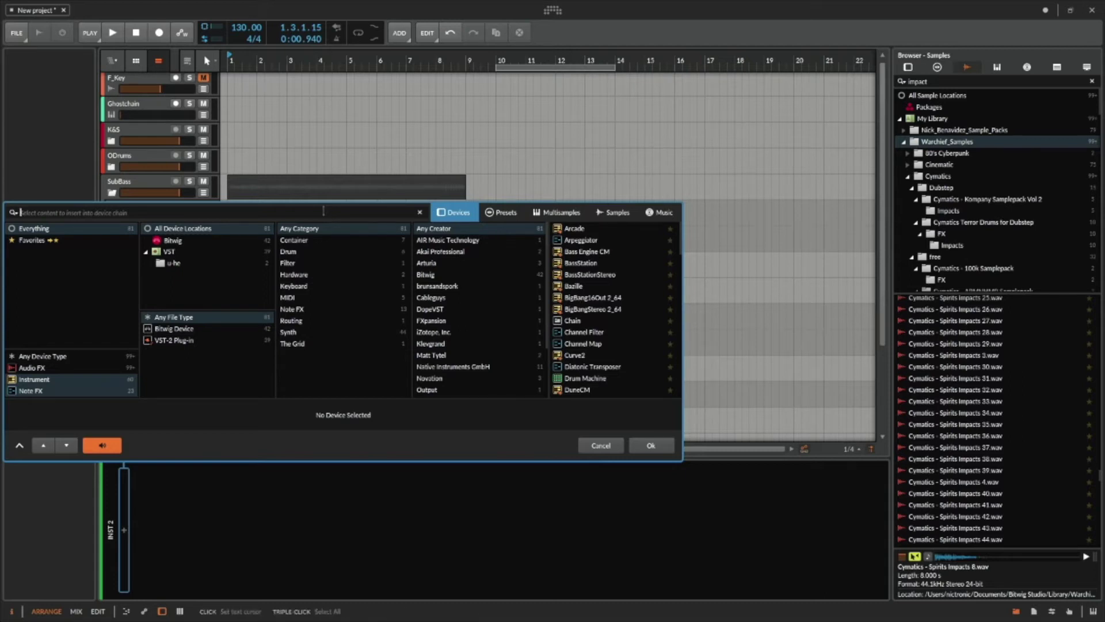
{"action": "type", "text": "sen"}
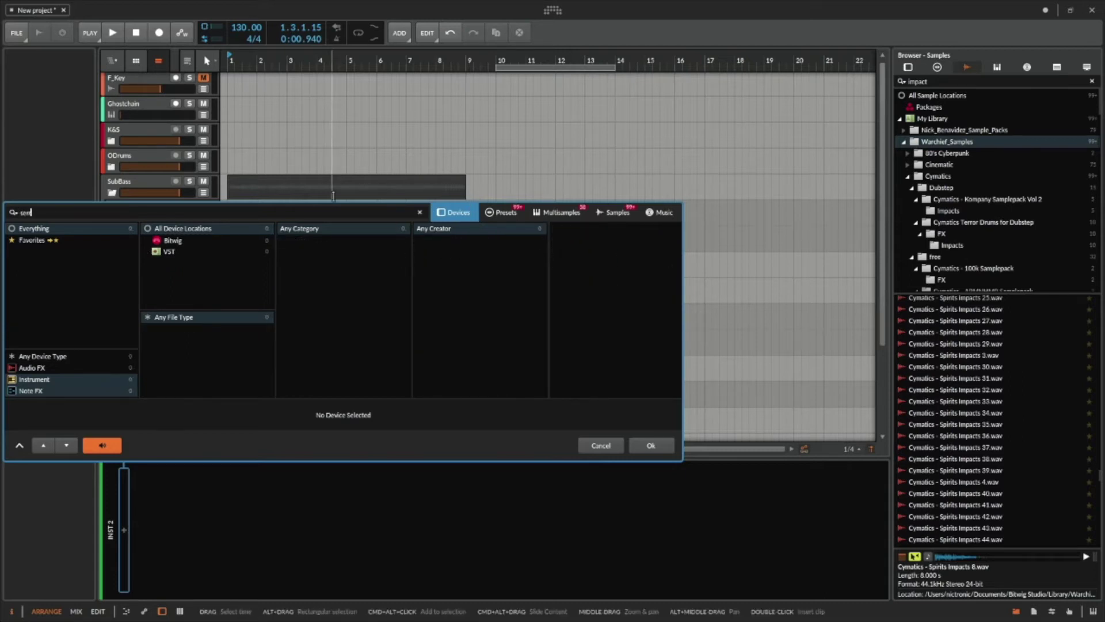
{"action": "key", "text": "BackSpace"}
{"action": "key", "text": "BackSpace"}
{"action": "key", "text": "BackSpace"}
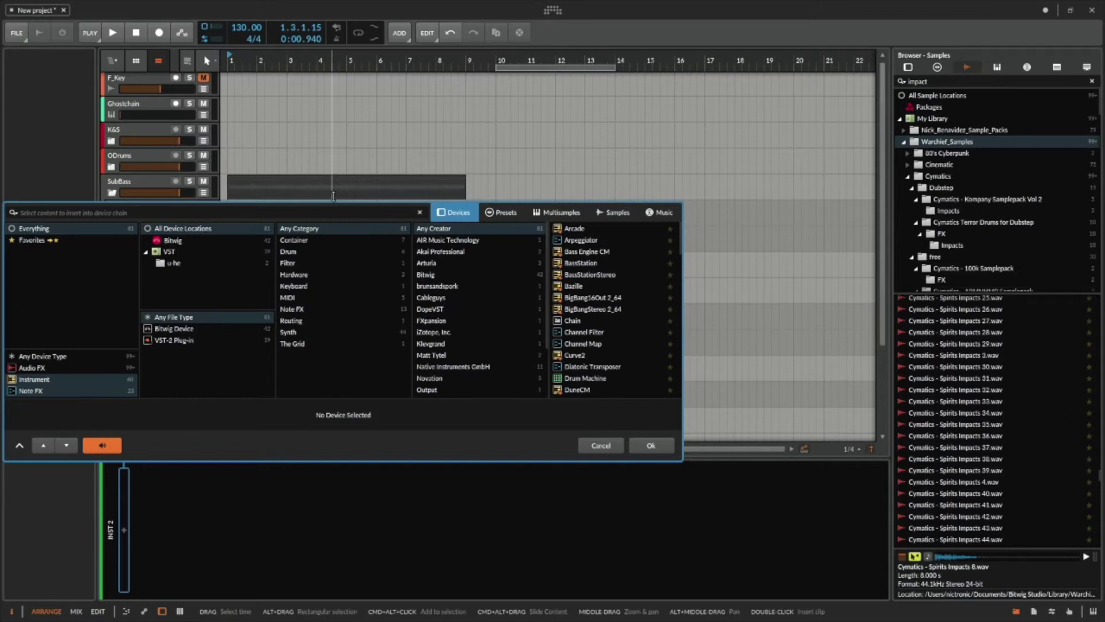
{"action": "type", "text": "vi"}
{"action": "left_click", "coordinate": [572, 228]}
{"action": "left_click", "coordinate": [641, 444]}
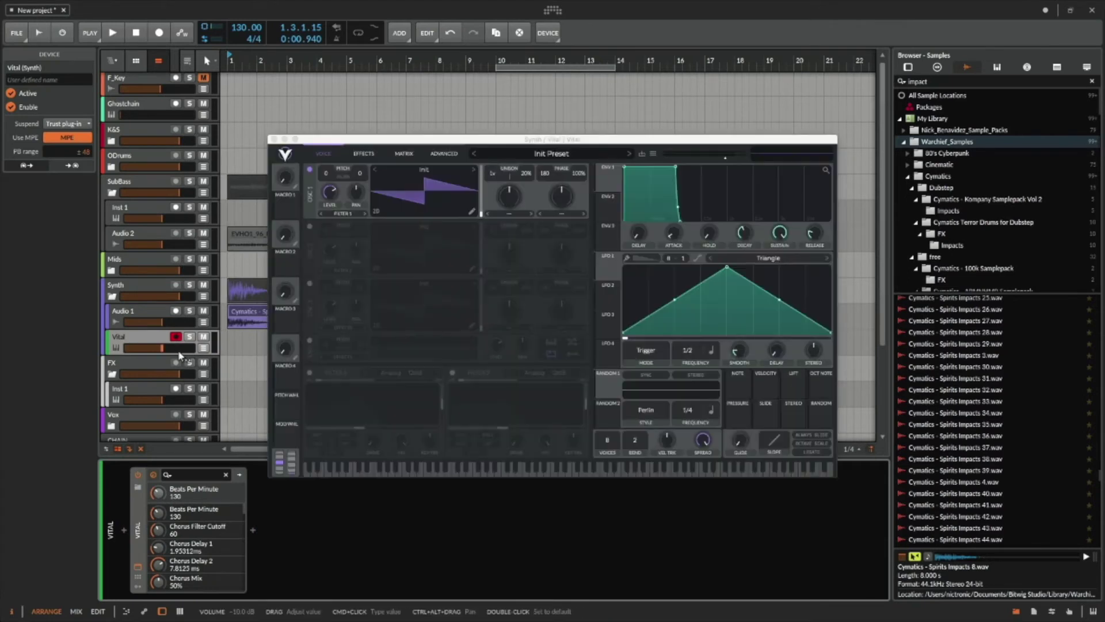
Filter Vital's presets by Keys, audition Aurea, Ceramic and Coco Land, and load Cyberpunk 2078.
{"action": "left_click", "coordinate": [551, 153]}
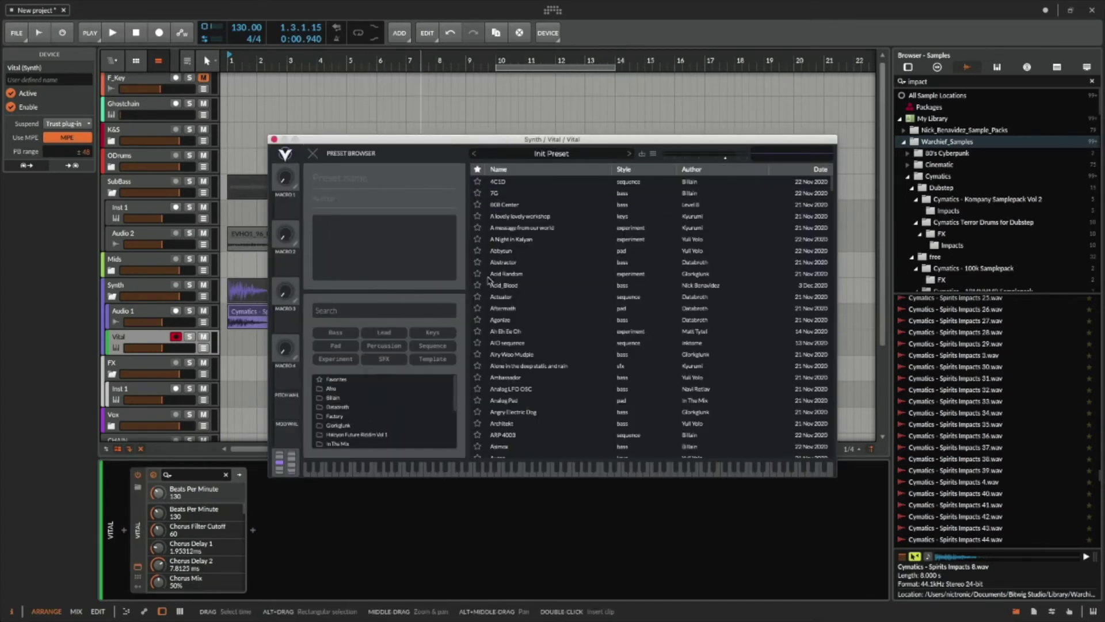
{"action": "scroll", "coordinate": [373, 413], "scroll_direction": "down", "scroll_amount": 3}
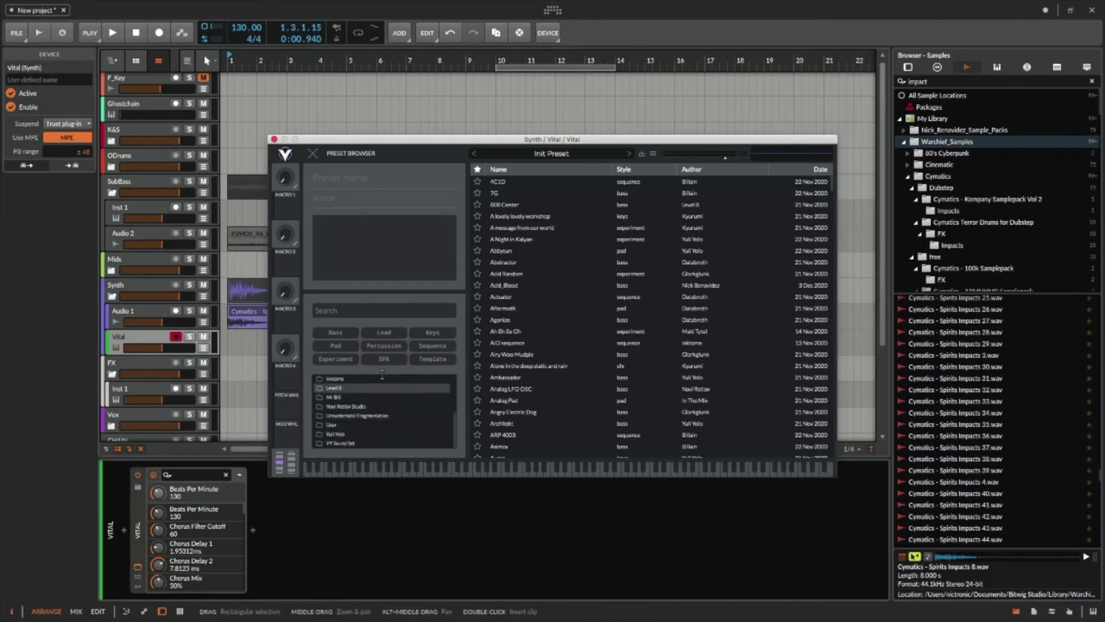
{"action": "left_click", "coordinate": [433, 333]}
{"action": "left_click", "coordinate": [539, 192]}
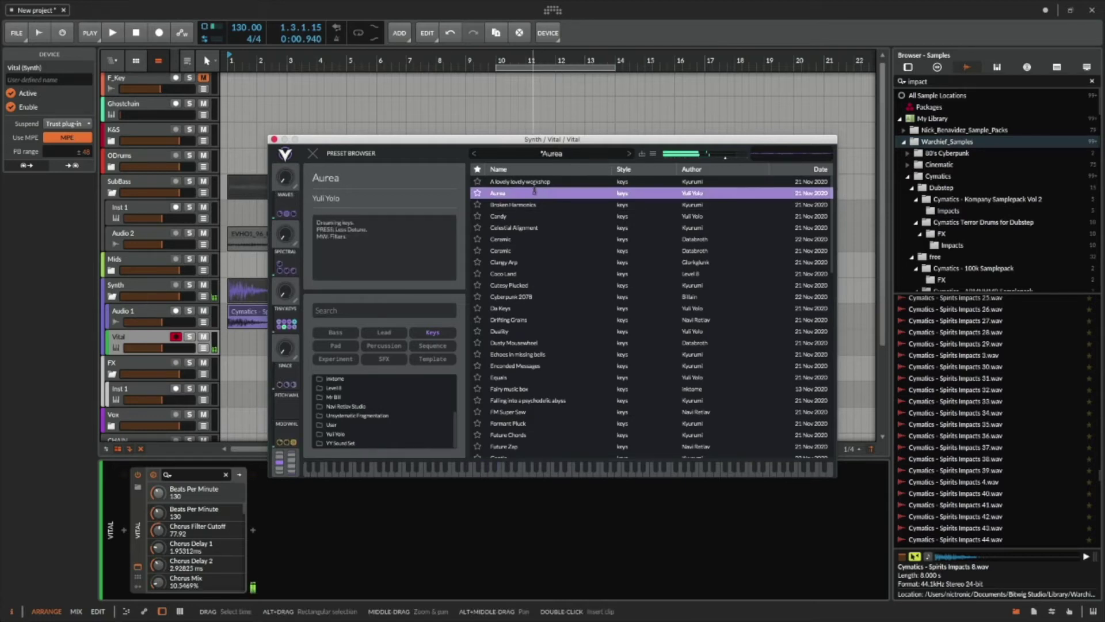
{"action": "left_click", "coordinate": [520, 239]}
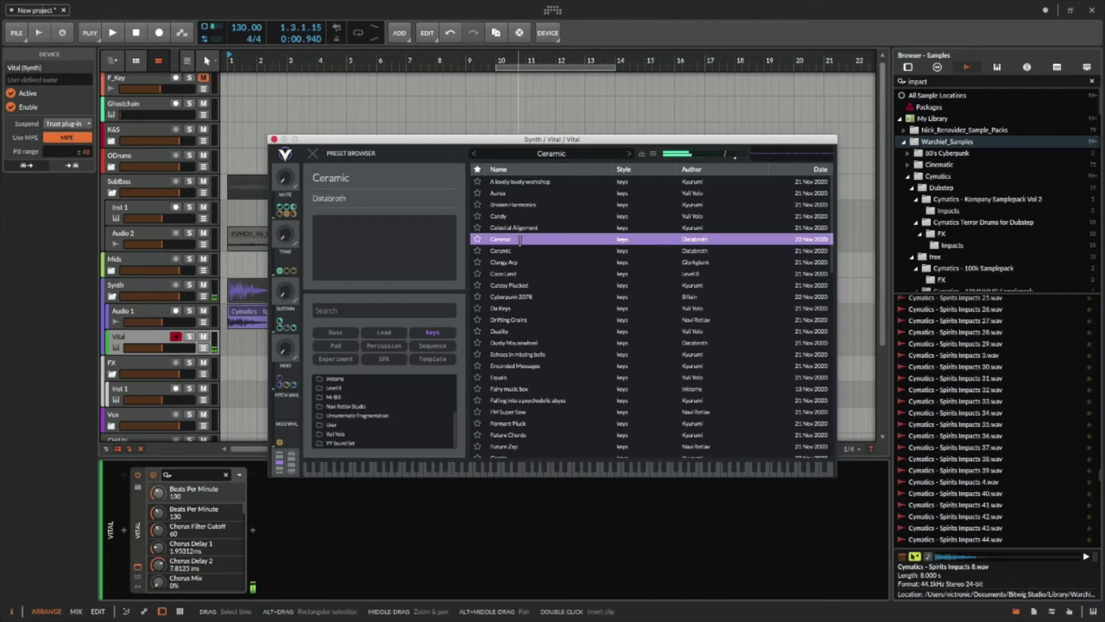
{"action": "left_click", "coordinate": [526, 250]}
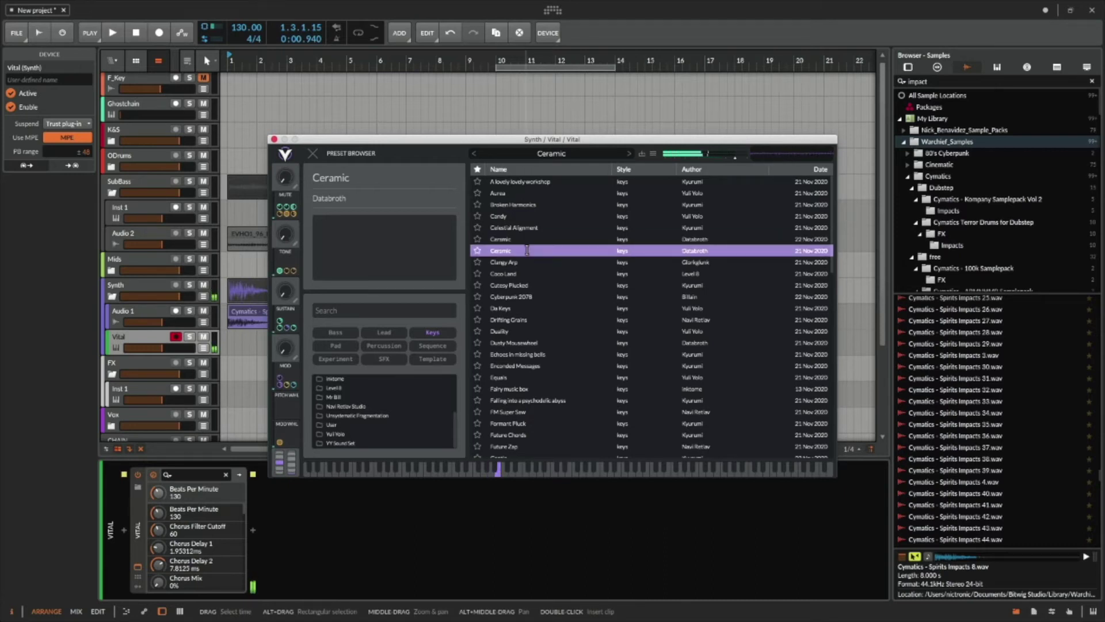
{"action": "left_click", "coordinate": [530, 274]}
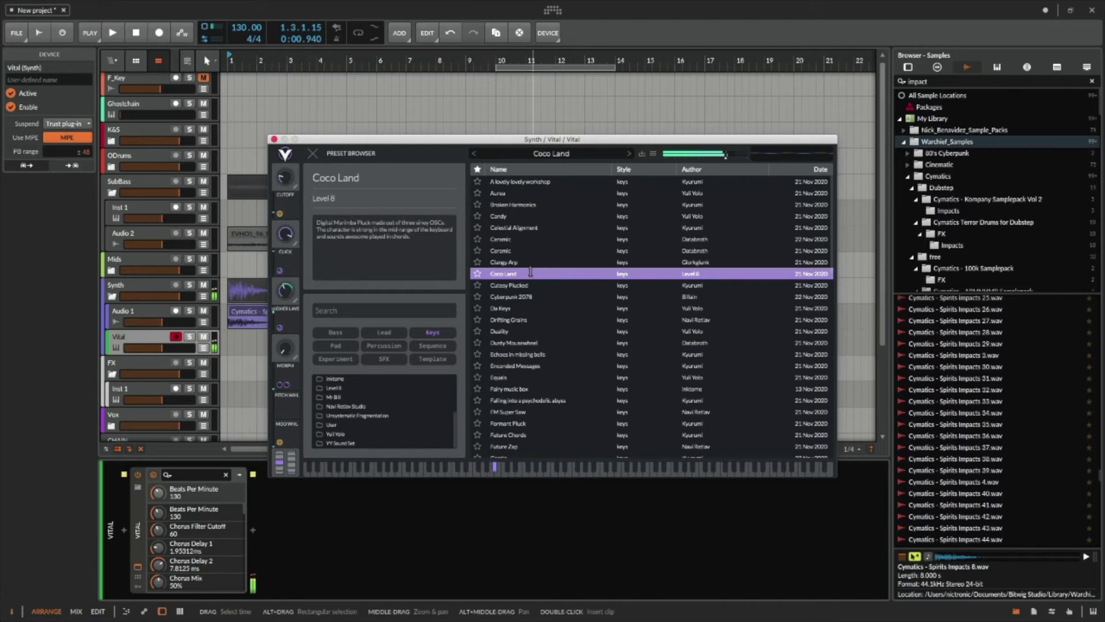
{"action": "key", "text": "Down"}
{"action": "key", "text": "Down"}
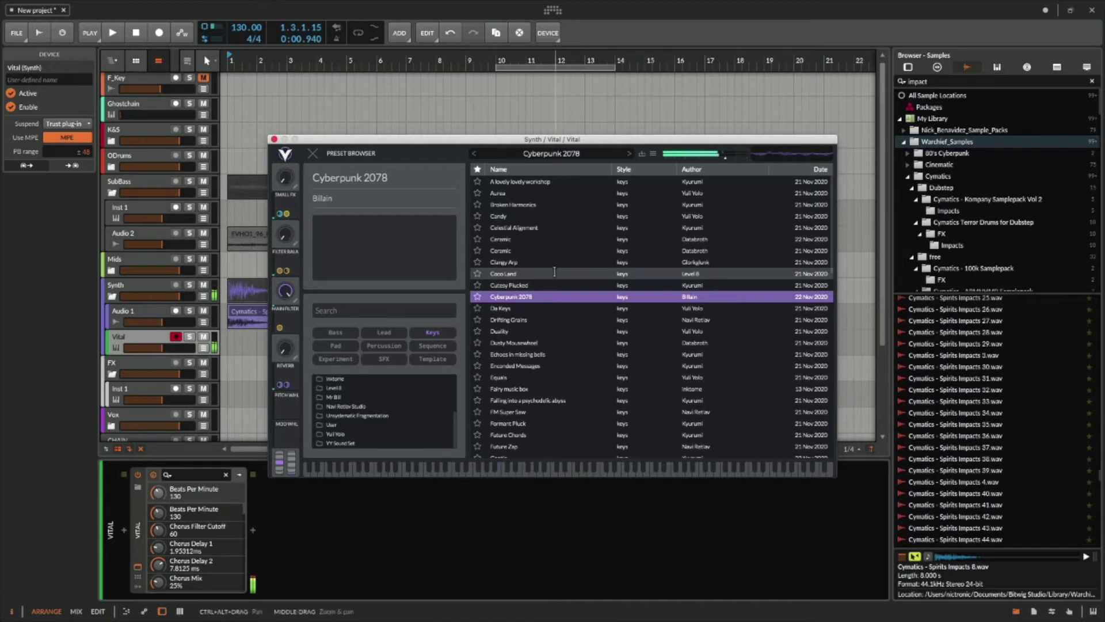
{"action": "left_click", "coordinate": [275, 140]}
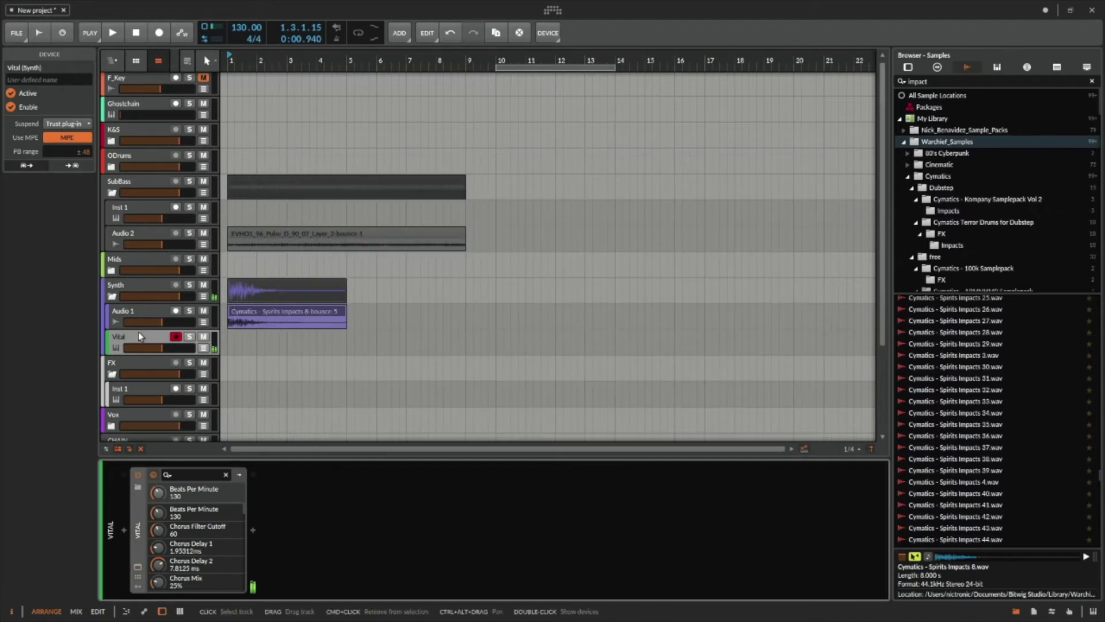
Set the arranger loop region to start at 1.1.1.00 with a length of eight bars and enable looping.
{"action": "left_click", "coordinate": [230, 342]}
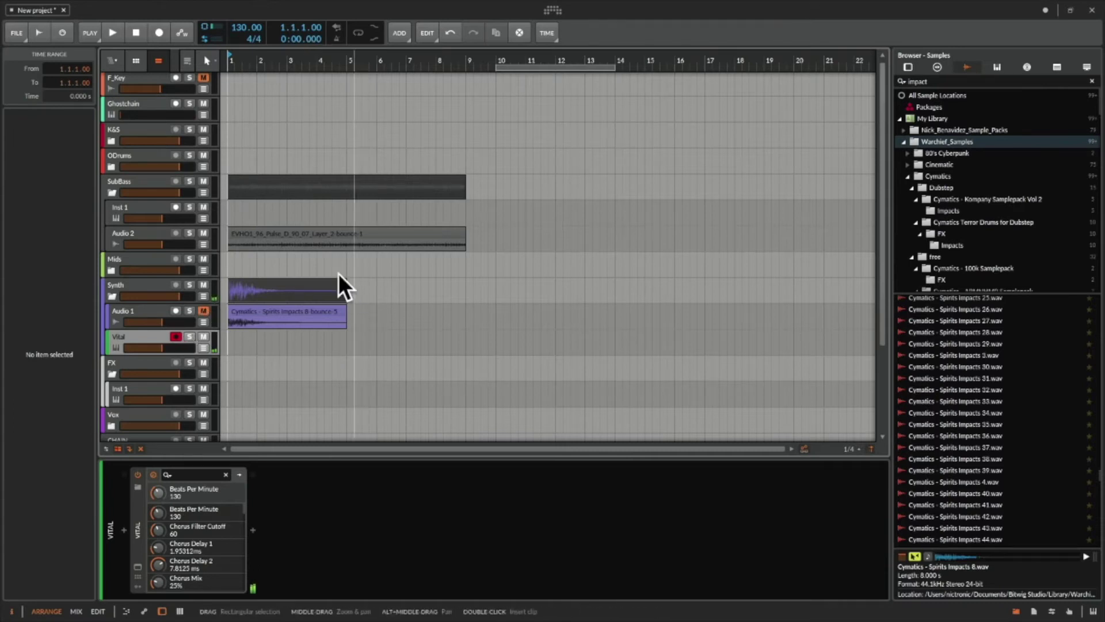
{"action": "left_click_drag", "start_coordinate": [515, 67], "coordinate": [246, 67]}
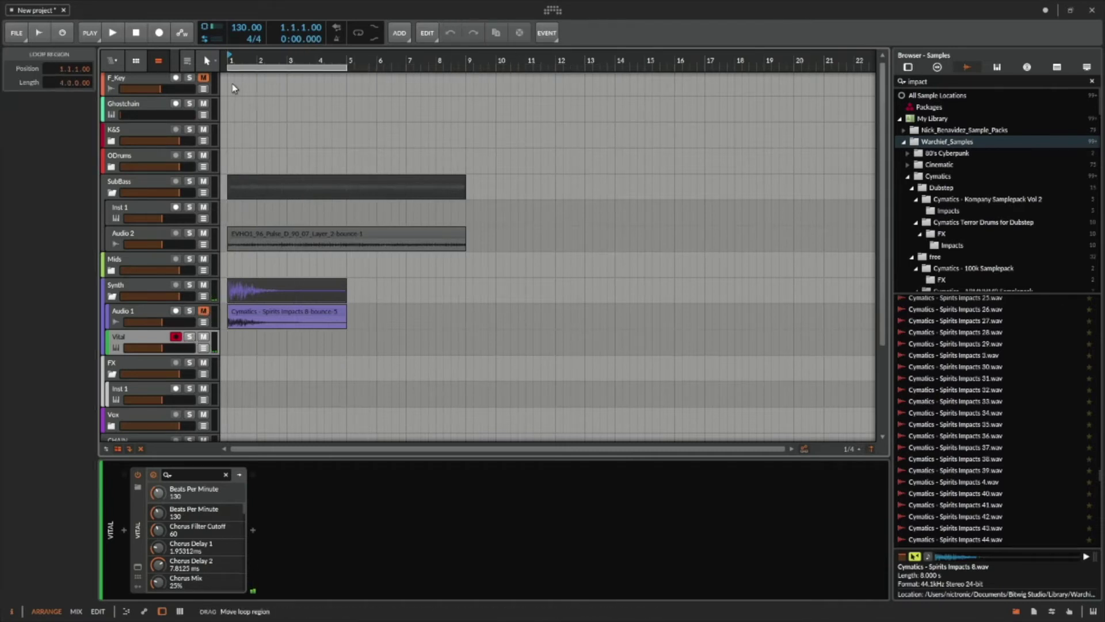
{"action": "left_click_drag", "start_coordinate": [347, 67], "coordinate": [407, 66]}
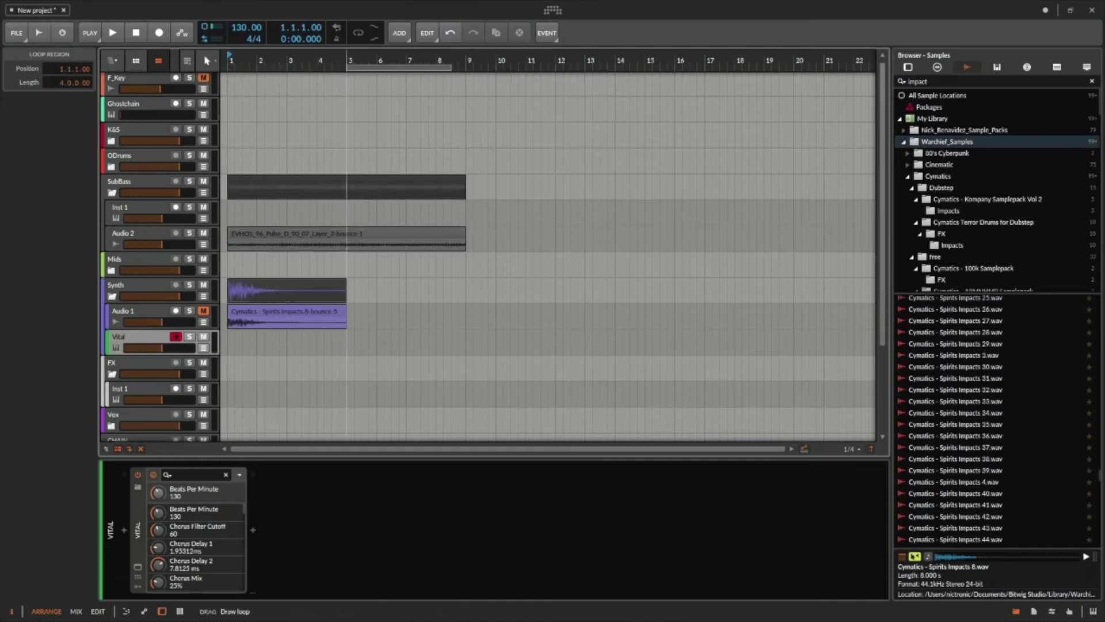
{"action": "left_click_drag", "start_coordinate": [348, 67], "coordinate": [463, 79]}
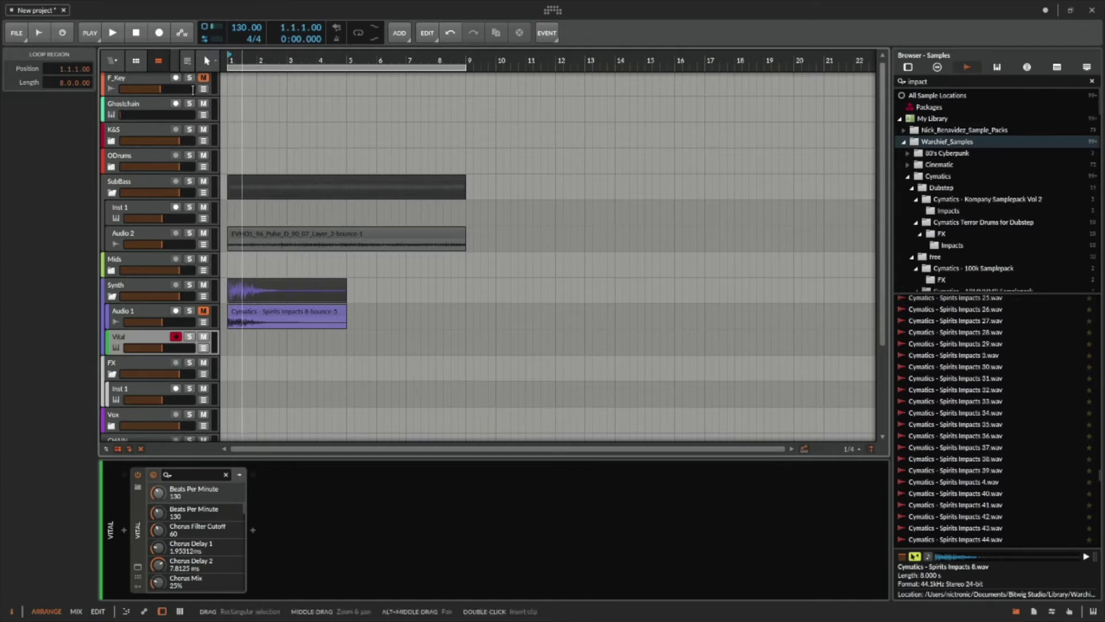
{"action": "left_click", "coordinate": [408, 87]}
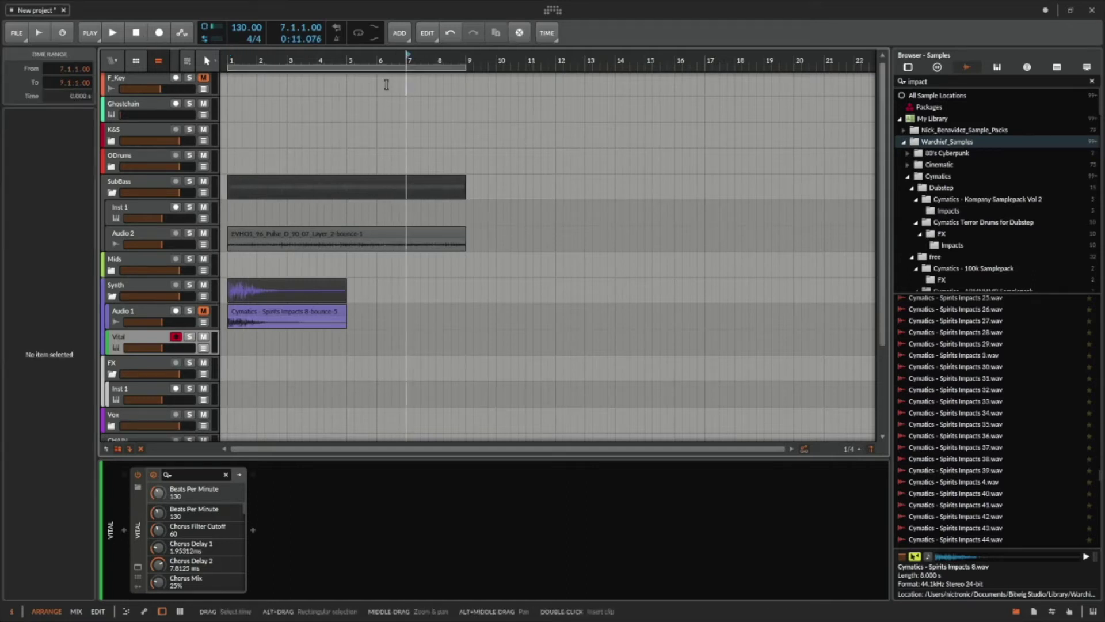
{"action": "left_click", "coordinate": [360, 34]}
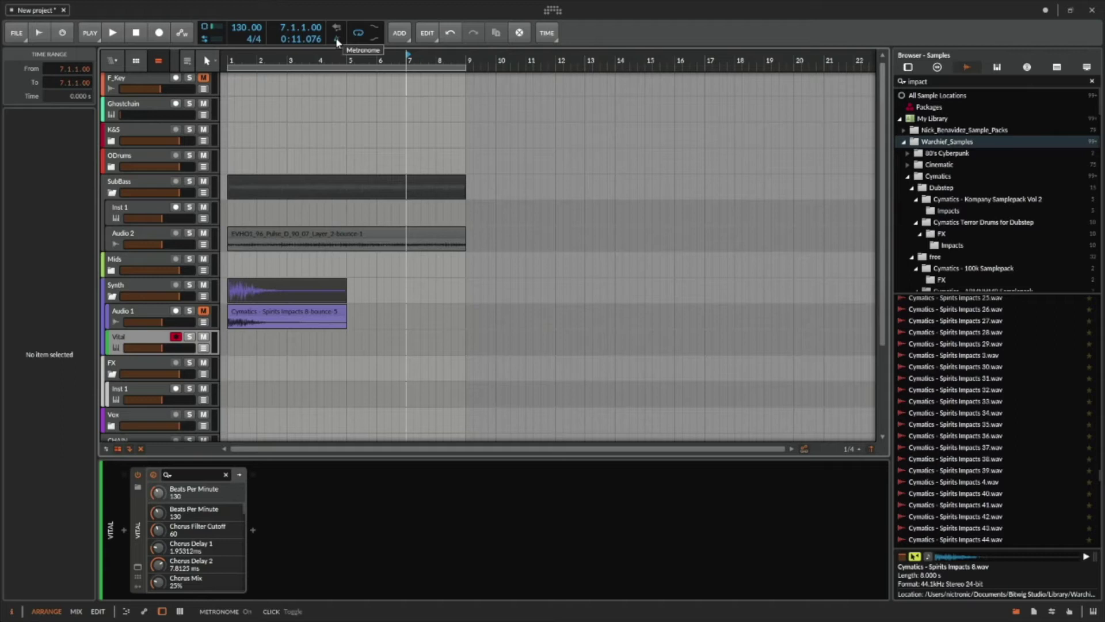
Record a take of Vital notes over the eight-bar loop and undo the recording.
{"action": "key", "text": "space"}
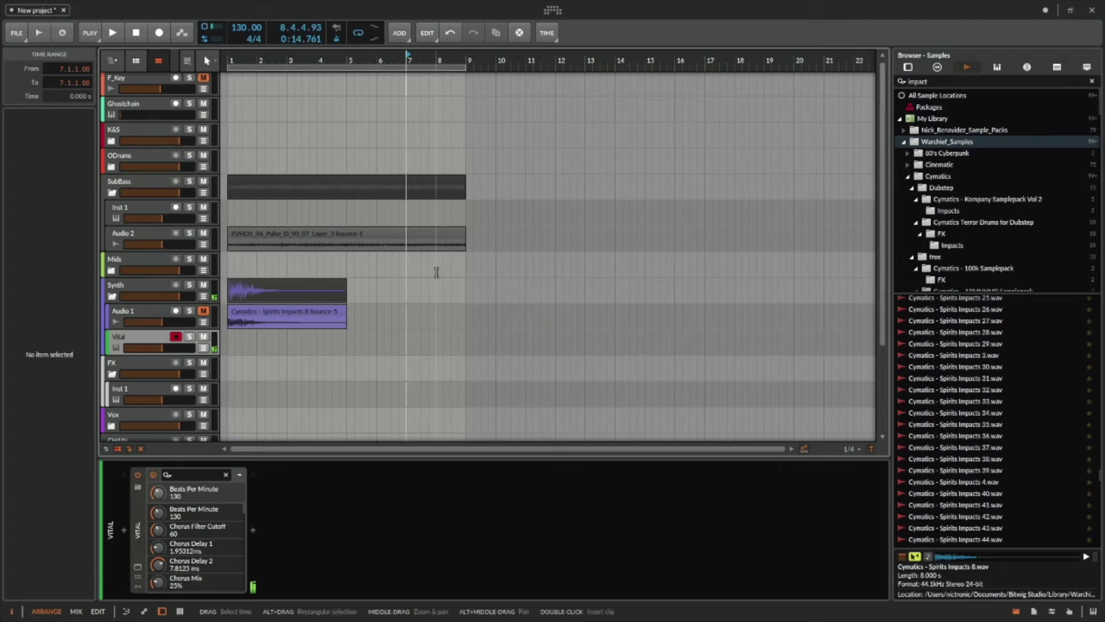
{"action": "left_click", "coordinate": [231, 271]}
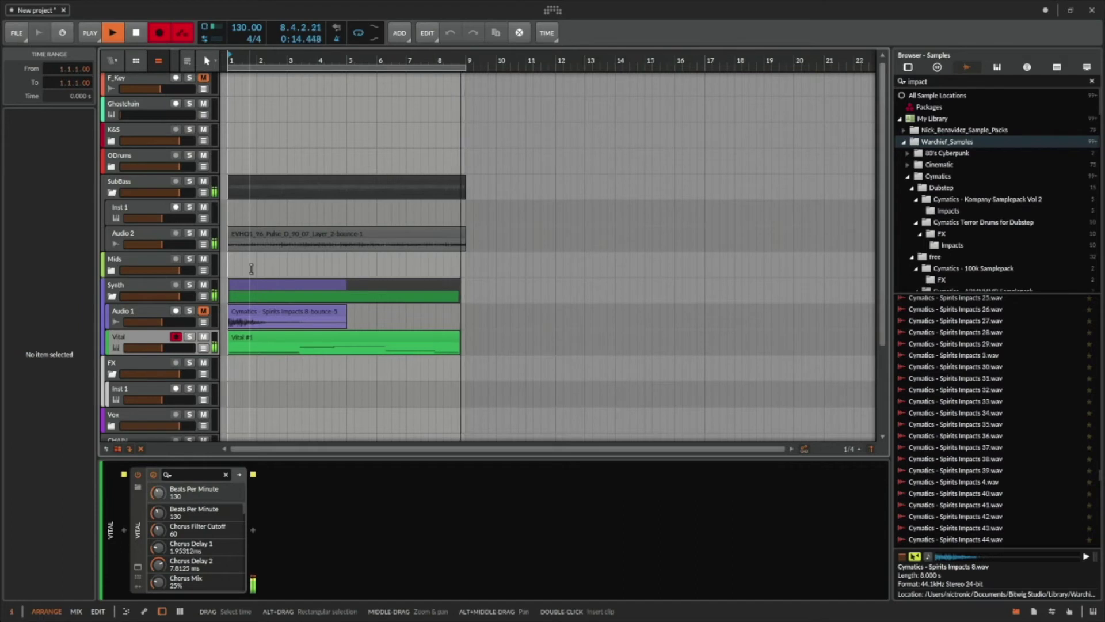
{"action": "key", "text": "space"}
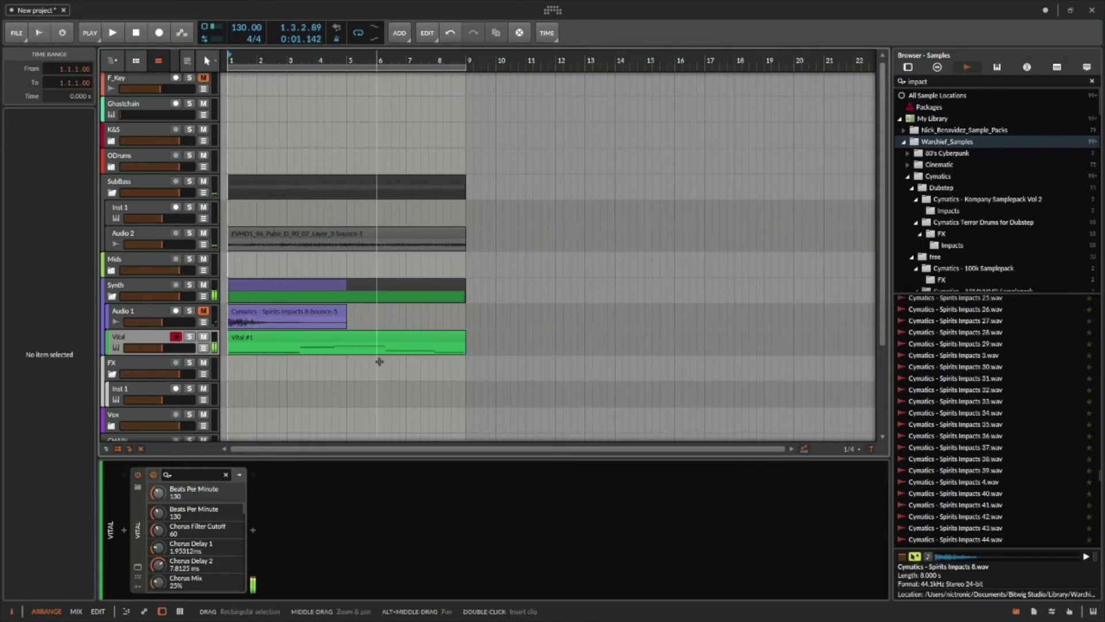
{"action": "left_click", "coordinate": [417, 344]}
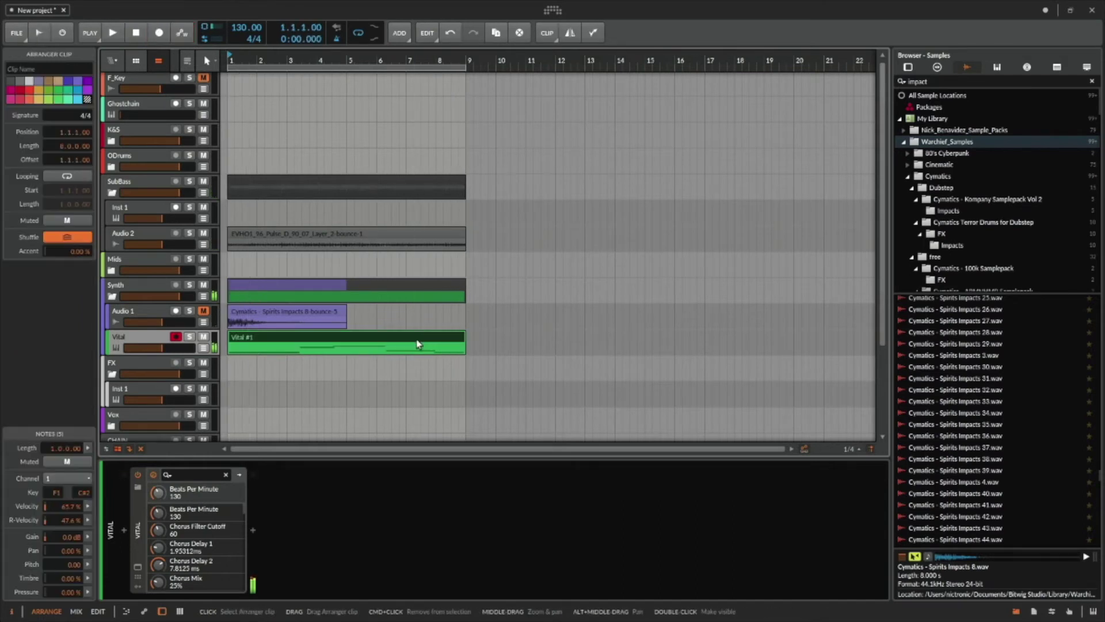
{"action": "key", "text": "ctrl+z"}
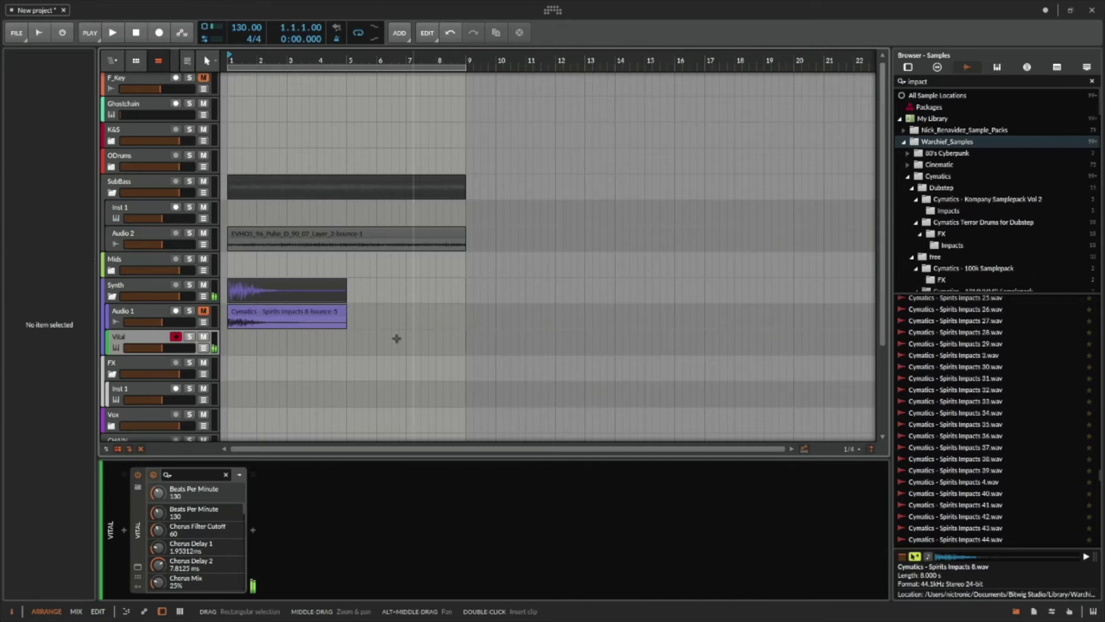
Mute the pulse's audio track in the SubBass group and record a new eight-bar Vital take from bar 1.
{"action": "left_click", "coordinate": [306, 235]}
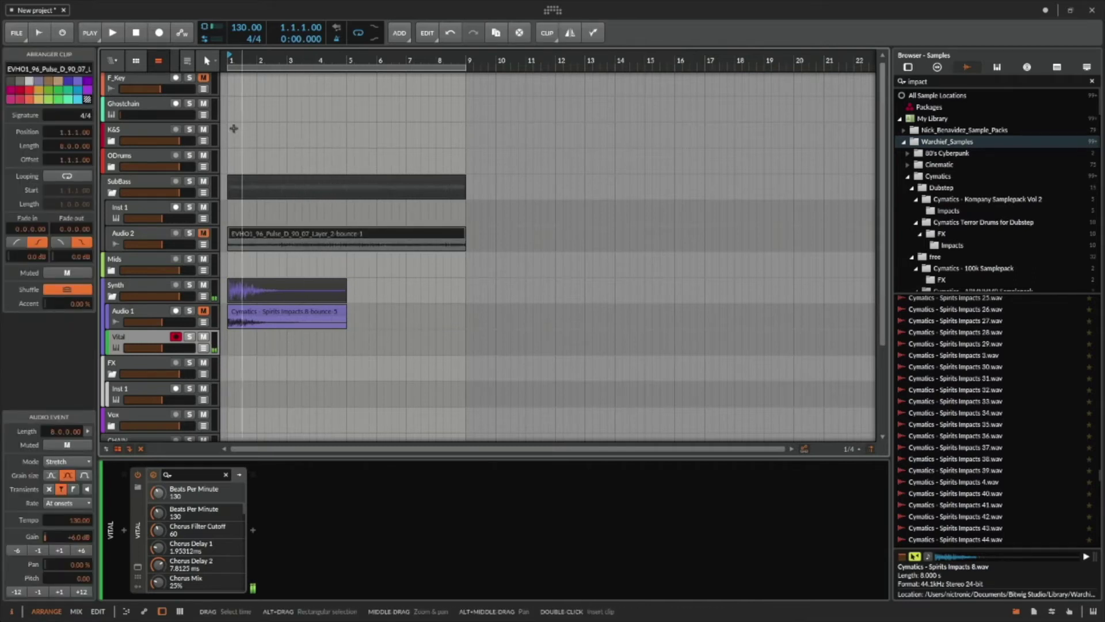
{"action": "left_click", "coordinate": [112, 35]}
{"action": "left_click", "coordinate": [135, 35]}
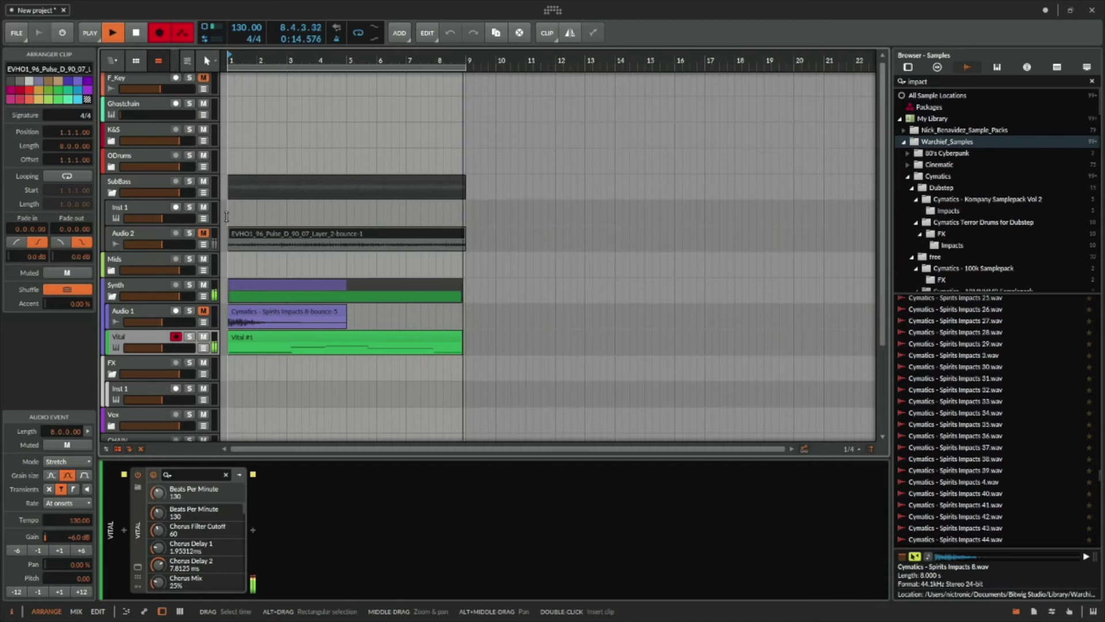
{"action": "key", "text": "space"}
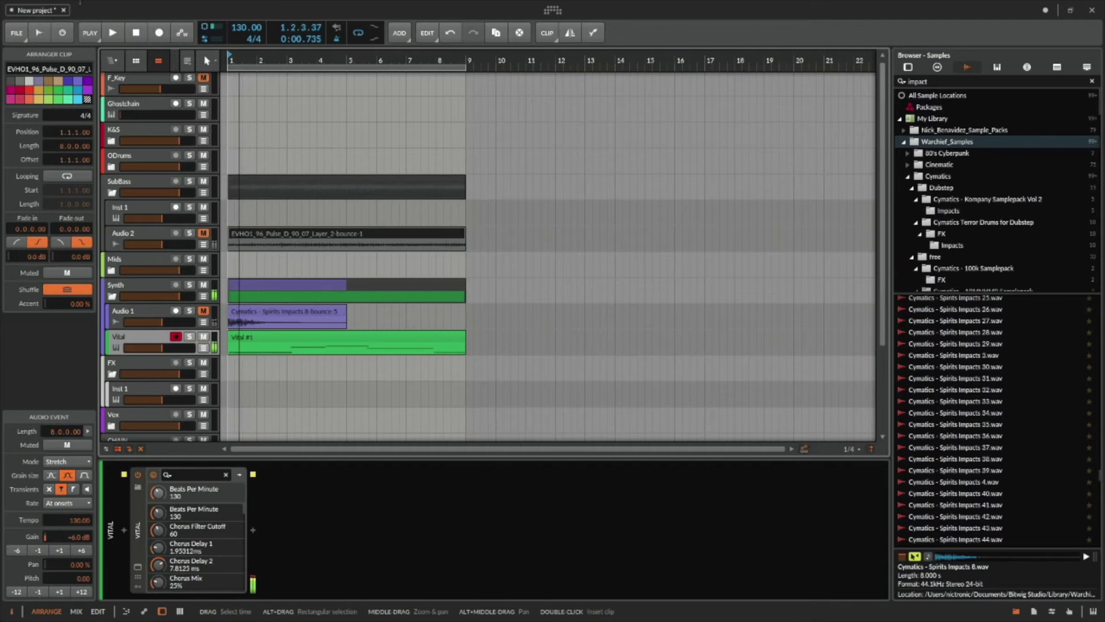
Open the recorded Vital clip and make its first F1 note run exactly from bar 1 to bar 3.
{"action": "double_click", "coordinate": [386, 337]}
{"action": "left_click_drag", "start_coordinate": [499, 497], "coordinate": [211, 415]}
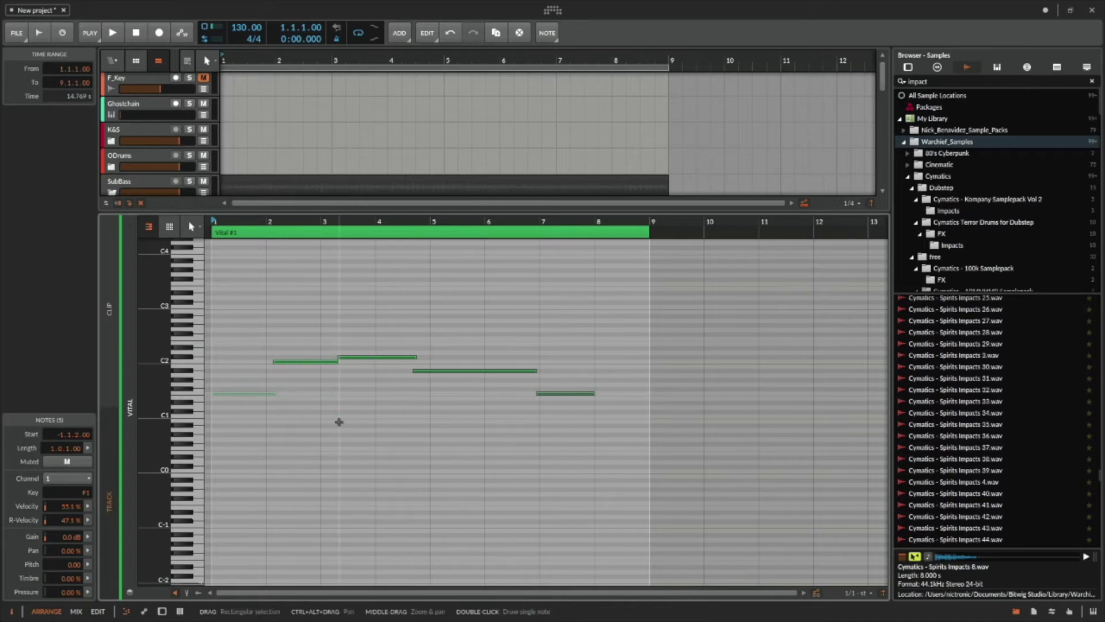
{"action": "left_click", "coordinate": [303, 402]}
{"action": "left_click", "coordinate": [293, 393]}
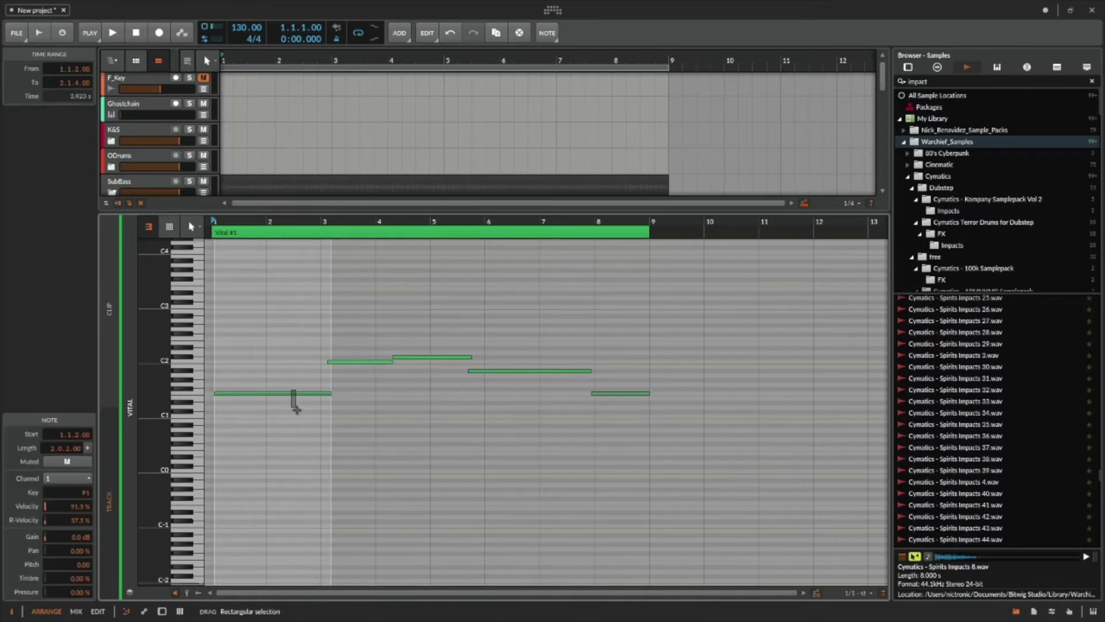
{"action": "key", "text": "Left"}
{"action": "left_click", "coordinate": [345, 371]}
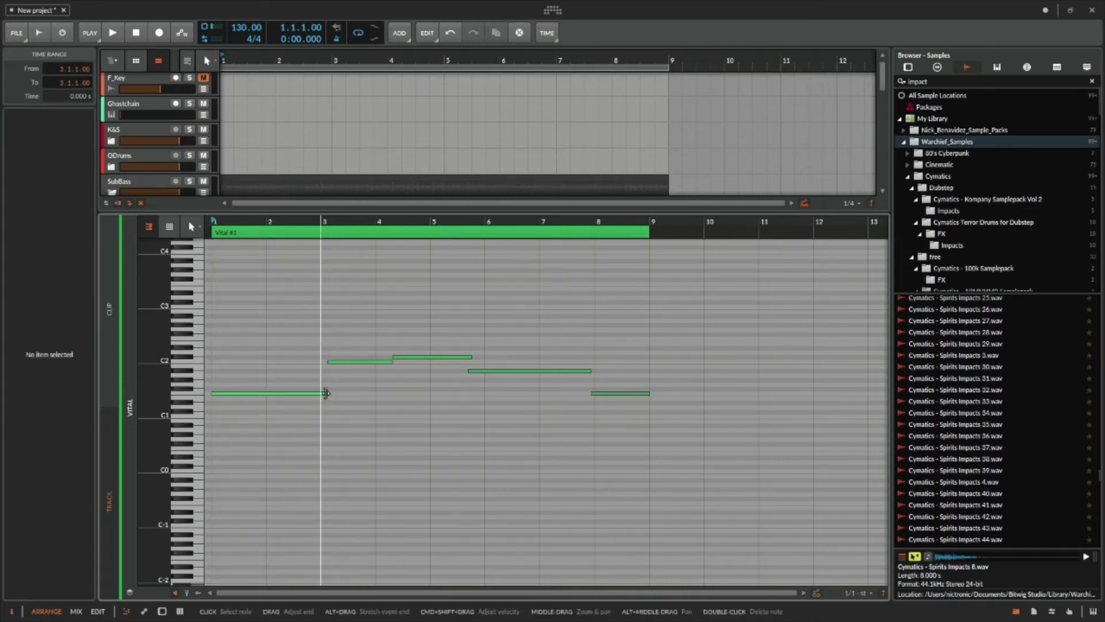
{"action": "left_click", "coordinate": [319, 395]}
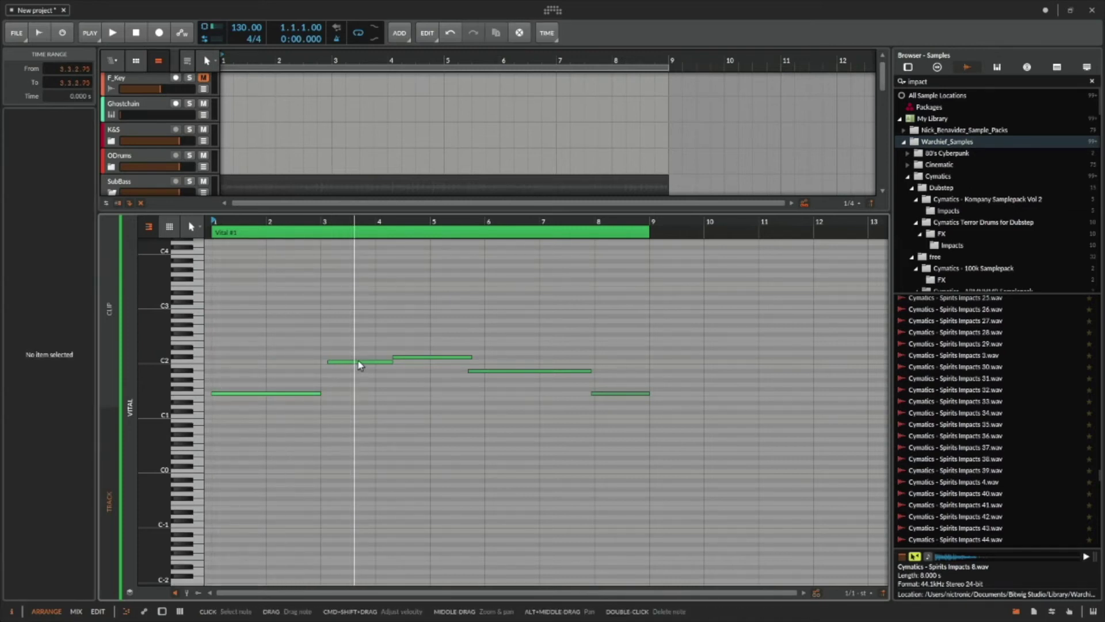
Move the C2 note to start at 3.1.1.00 and make its end meet the start of the C#2 note.
{"action": "left_click", "coordinate": [353, 363]}
{"action": "key", "text": "Left"}
{"action": "key", "text": "Left"}
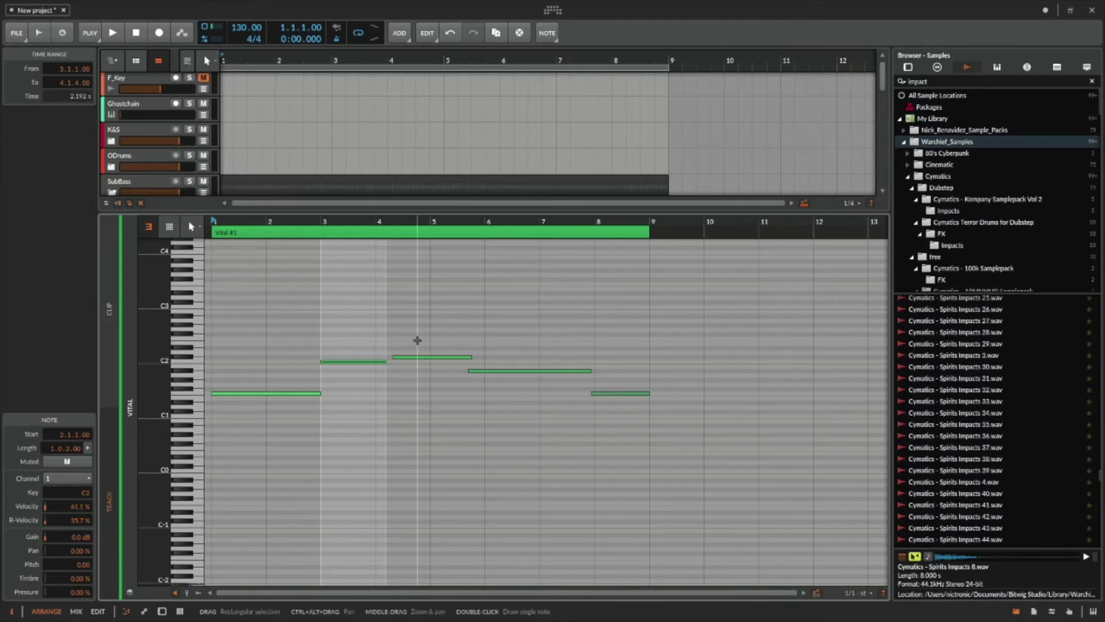
{"action": "left_click_drag", "start_coordinate": [386, 362], "coordinate": [390, 356]}
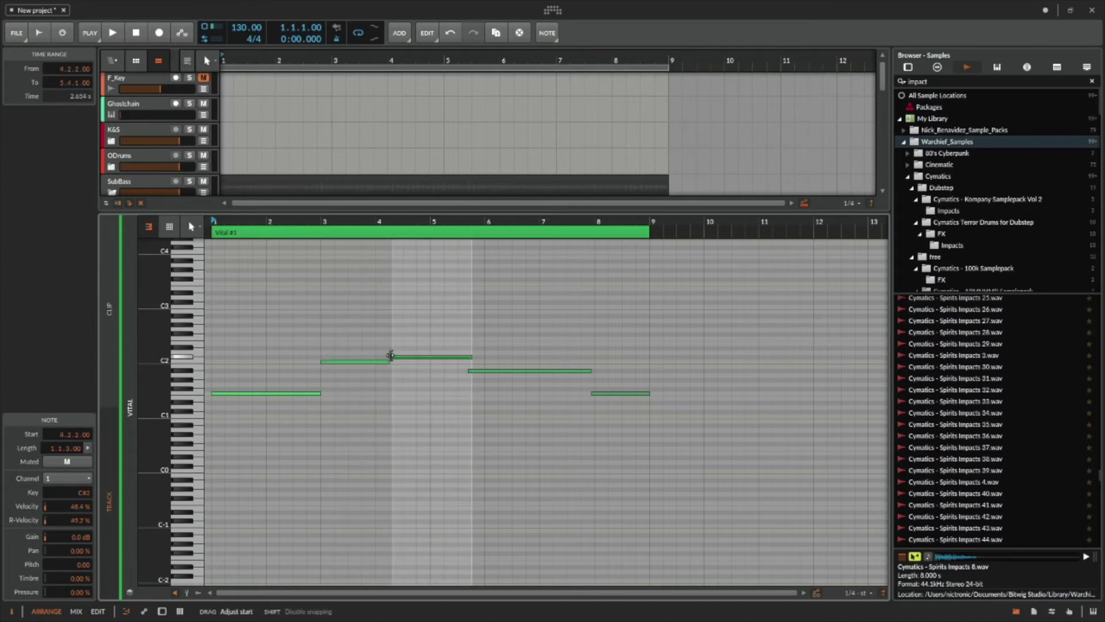
Align the A#1 note from 5.4.1.00 to 8.1.1.00 and start the last F1 note at 8.1.1.00.
{"action": "left_click", "coordinate": [473, 371]}
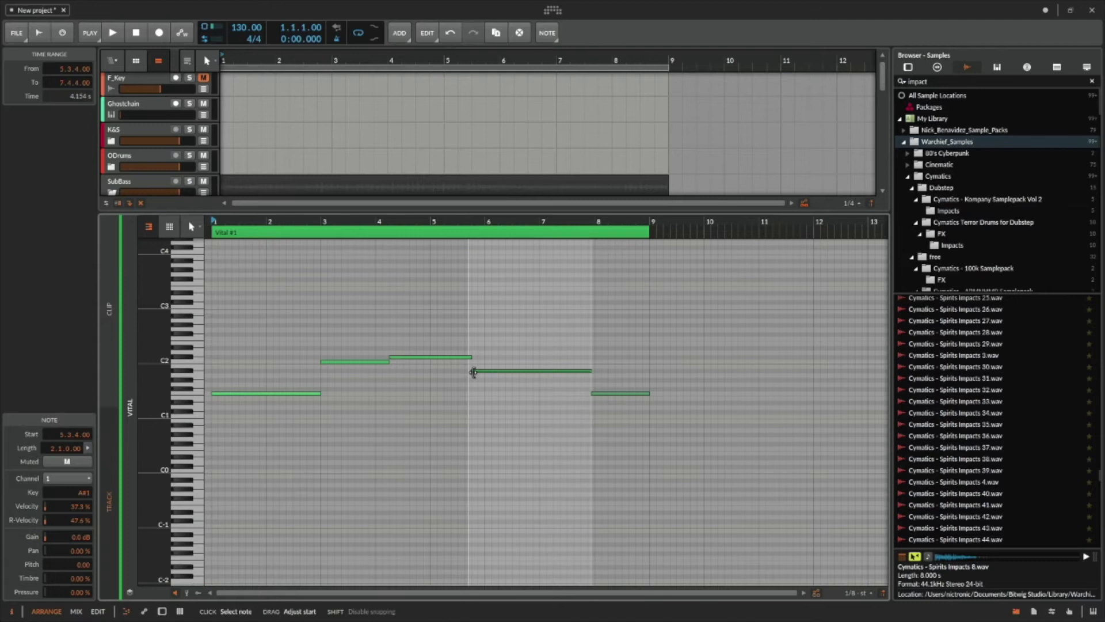
{"action": "left_click_drag", "start_coordinate": [592, 393], "coordinate": [596, 393]}
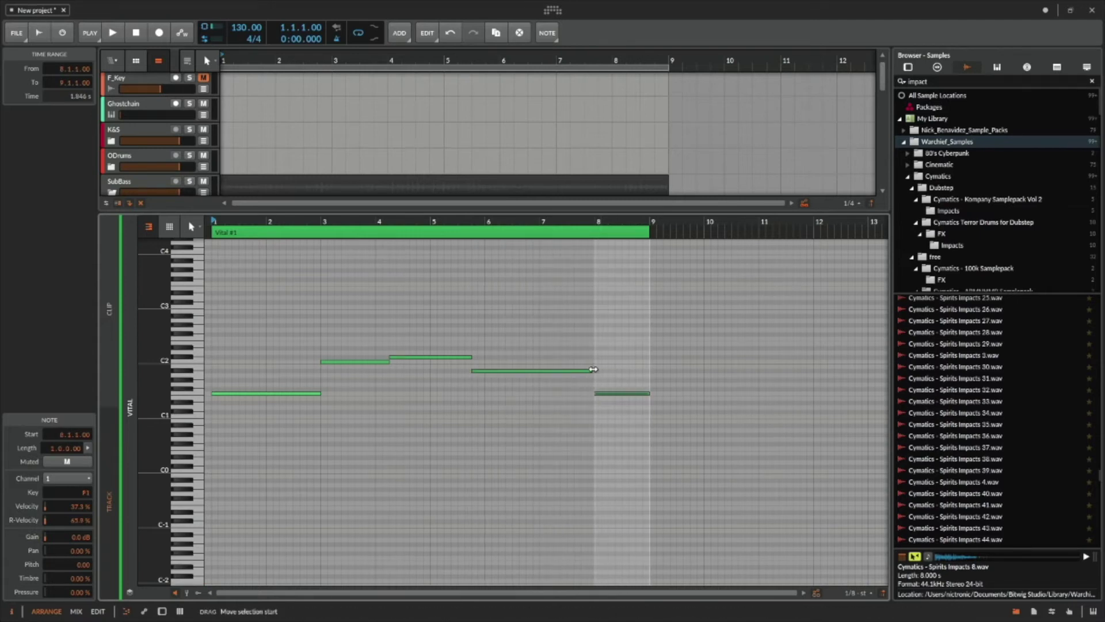
{"action": "left_click", "coordinate": [593, 371]}
{"action": "left_click_drag", "start_coordinate": [595, 372], "coordinate": [597, 372]}
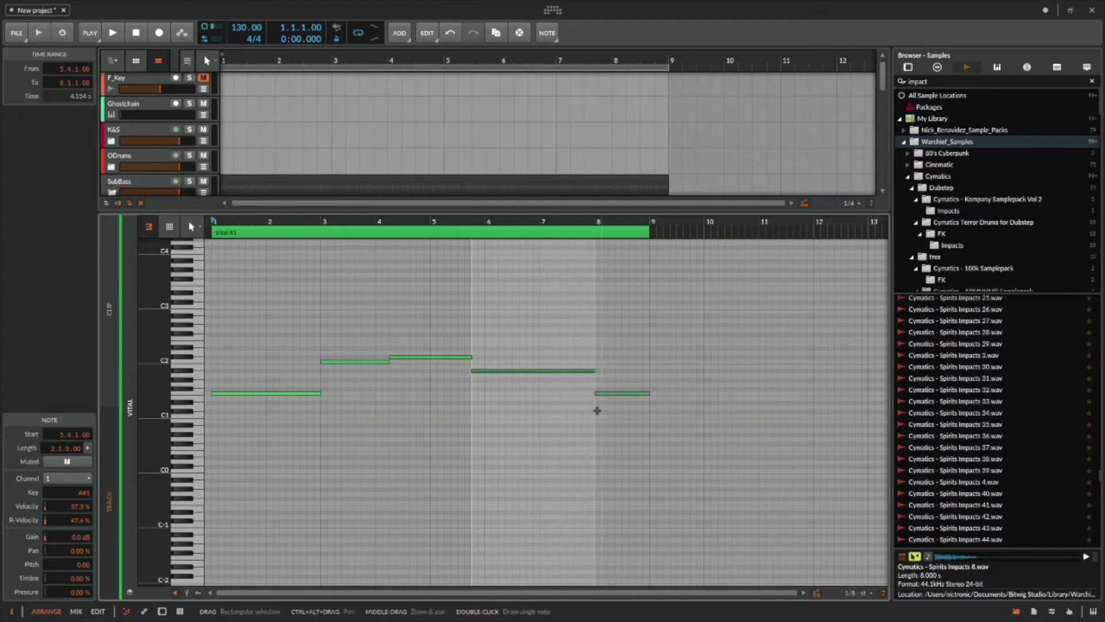
Close the note editor, duplicate the Vital track in the Synth group and delete the clip on the duplicate.
{"action": "left_click_drag", "start_coordinate": [581, 213], "coordinate": [403, 397]}
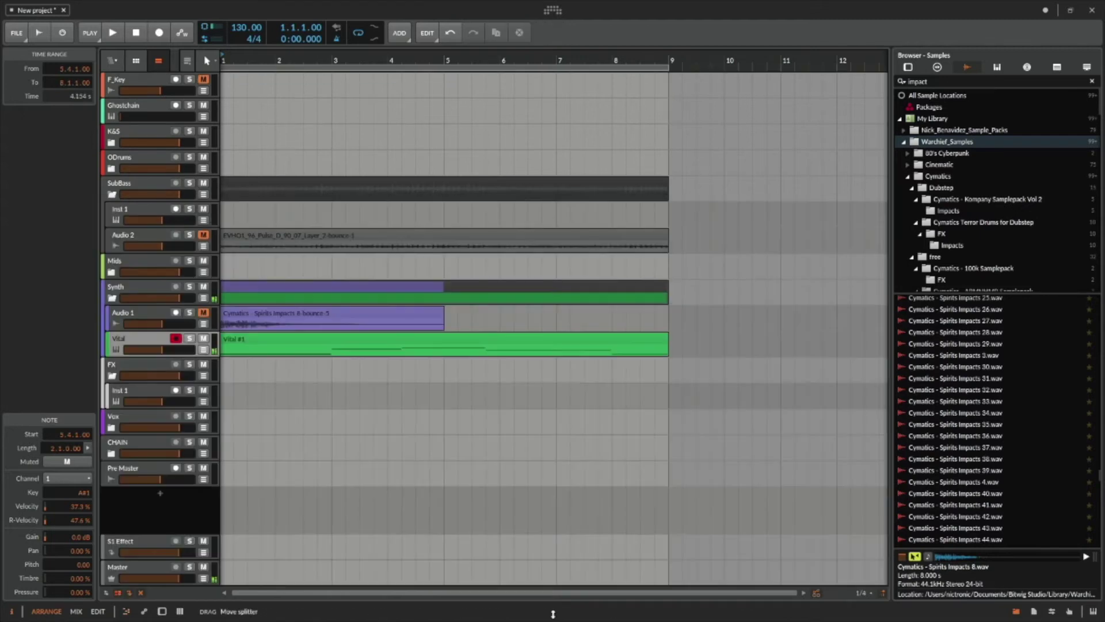
{"action": "left_click", "coordinate": [150, 337]}
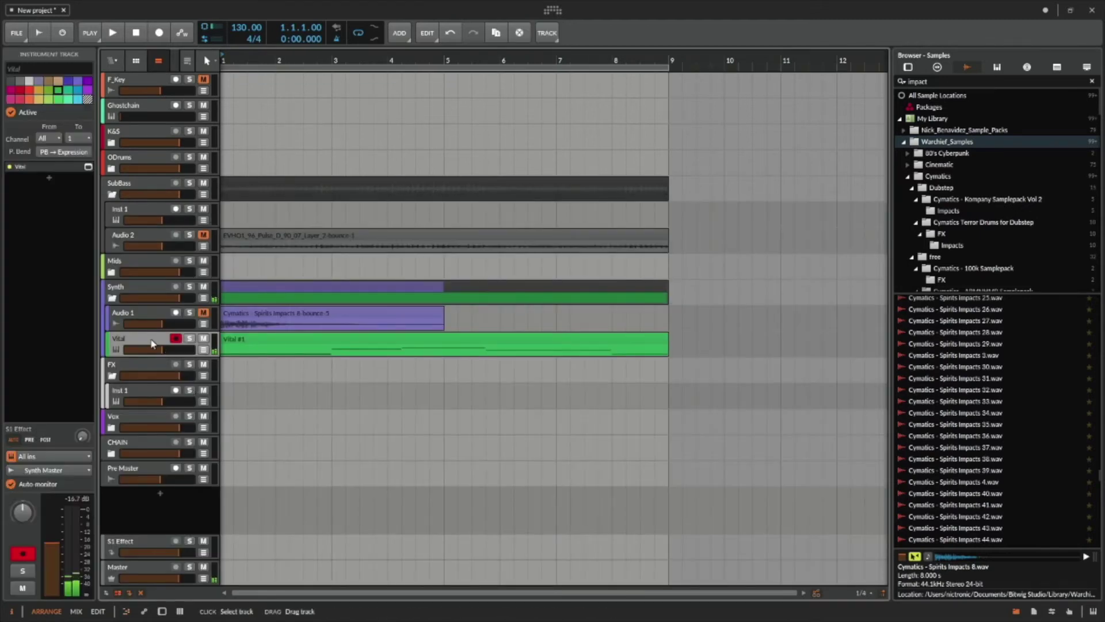
{"action": "key", "text": "ctrl+d"}
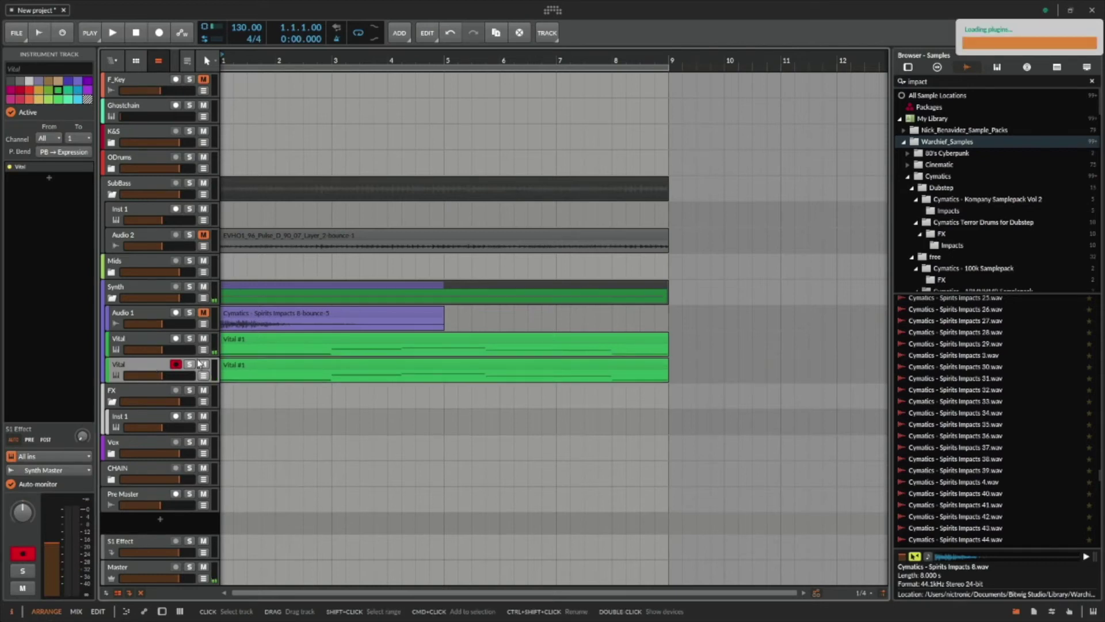
{"action": "left_click", "coordinate": [265, 366]}
{"action": "key", "text": "Delete"}
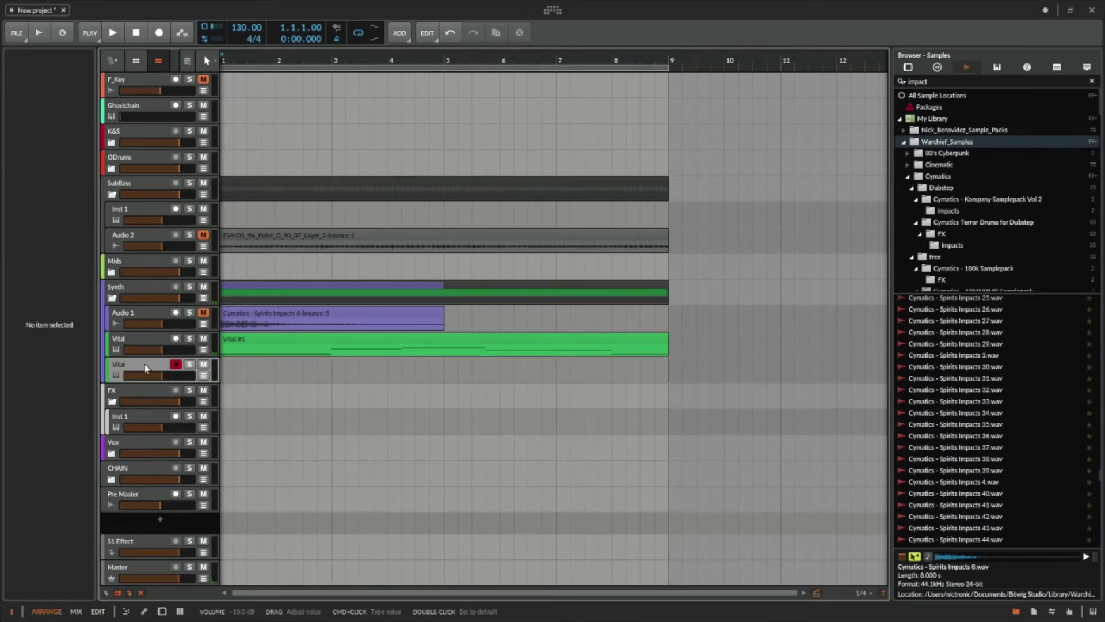
Rename the original Vital track with the recorded clip as Vital 1.
{"action": "left_click", "coordinate": [152, 339]}
{"action": "double_click", "coordinate": [151, 339]}
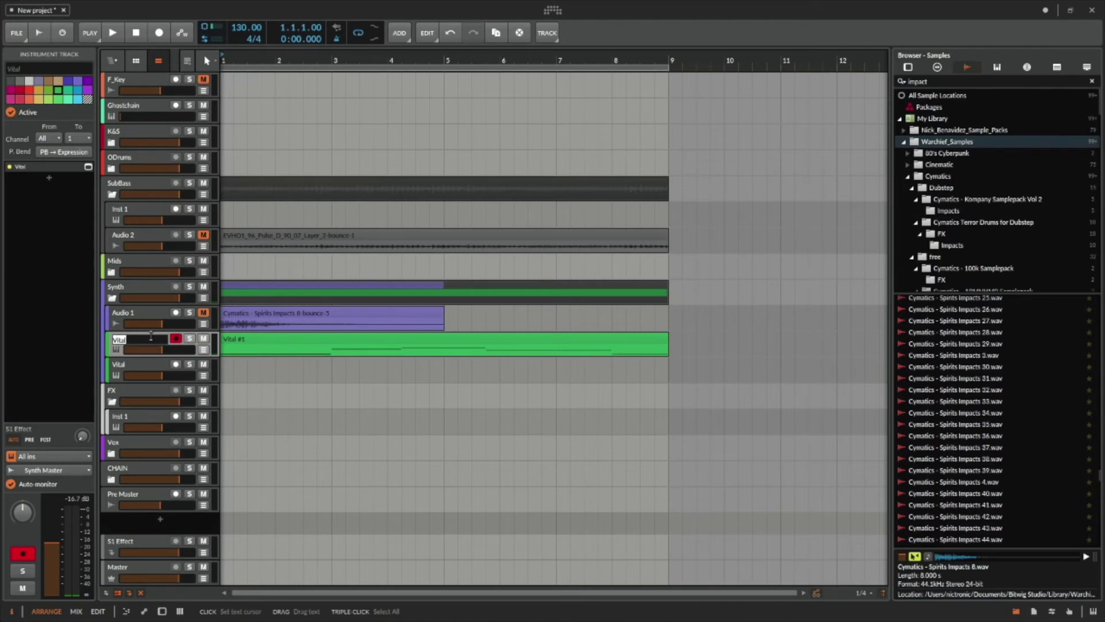
{"action": "key", "text": "Return"}
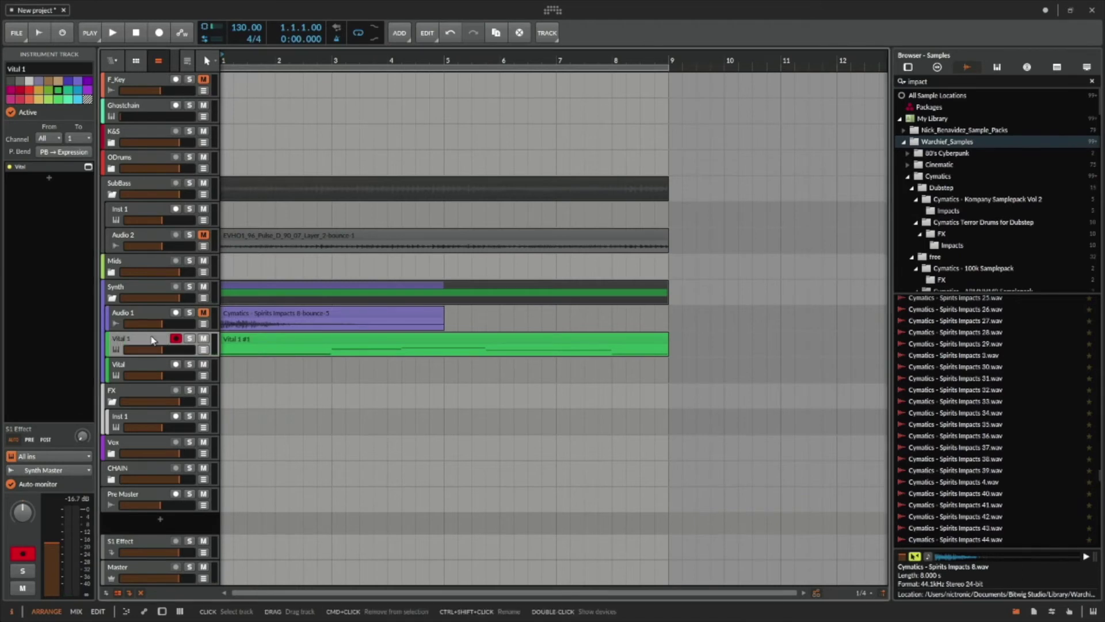
Open the duplicated track's Vital synth and filter its preset browser to the Keys style.
{"action": "left_click", "coordinate": [145, 367]}
{"action": "double_click", "coordinate": [145, 370]}
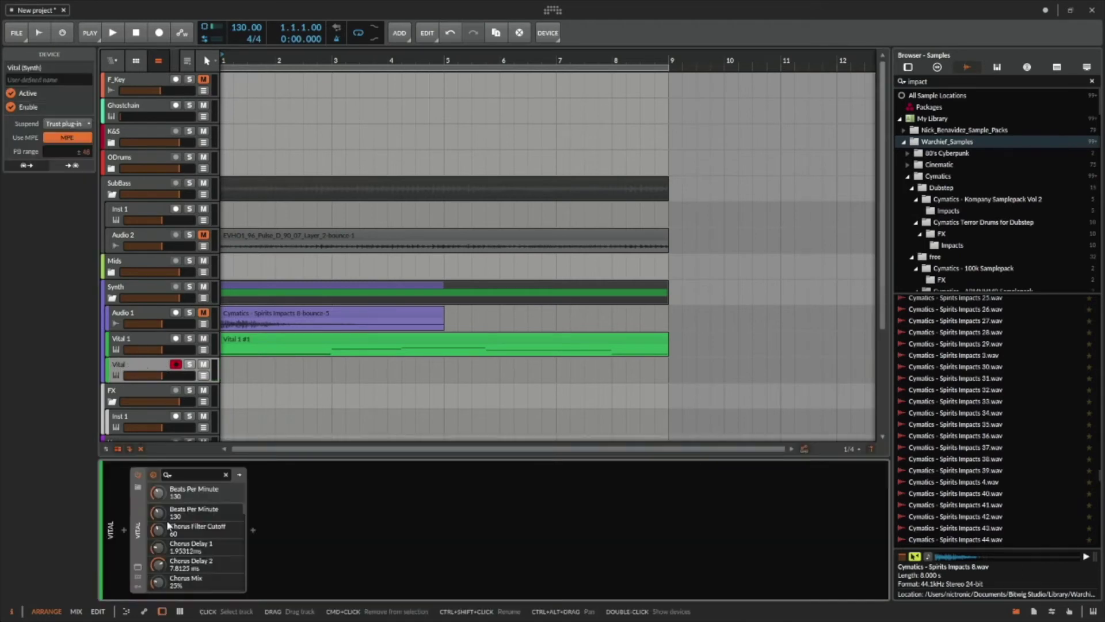
{"action": "left_click", "coordinate": [137, 566]}
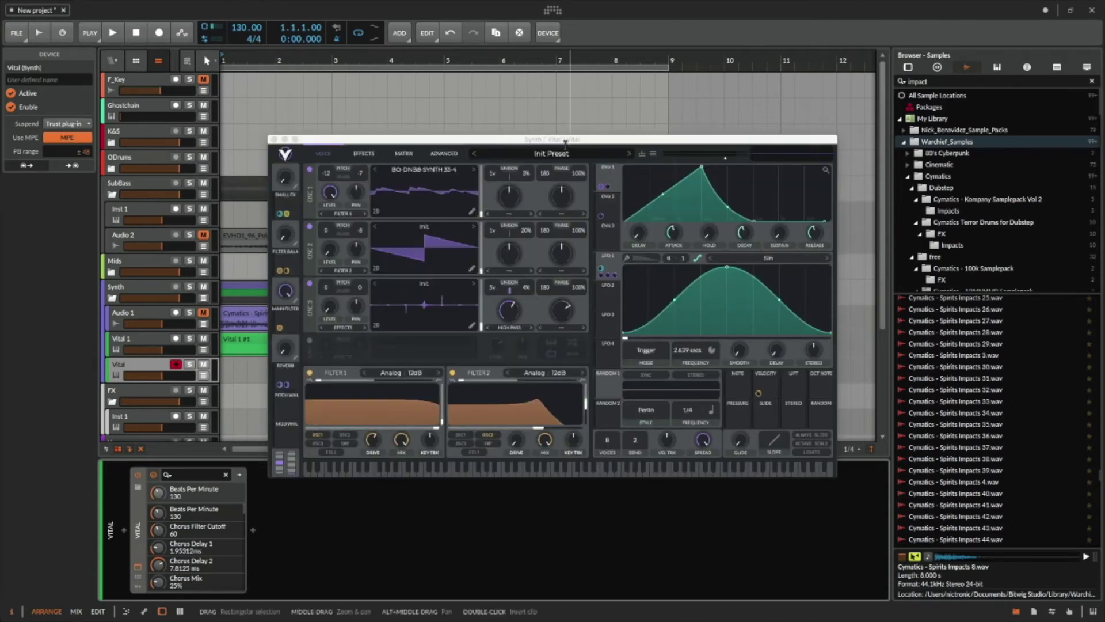
{"action": "left_click", "coordinate": [551, 153]}
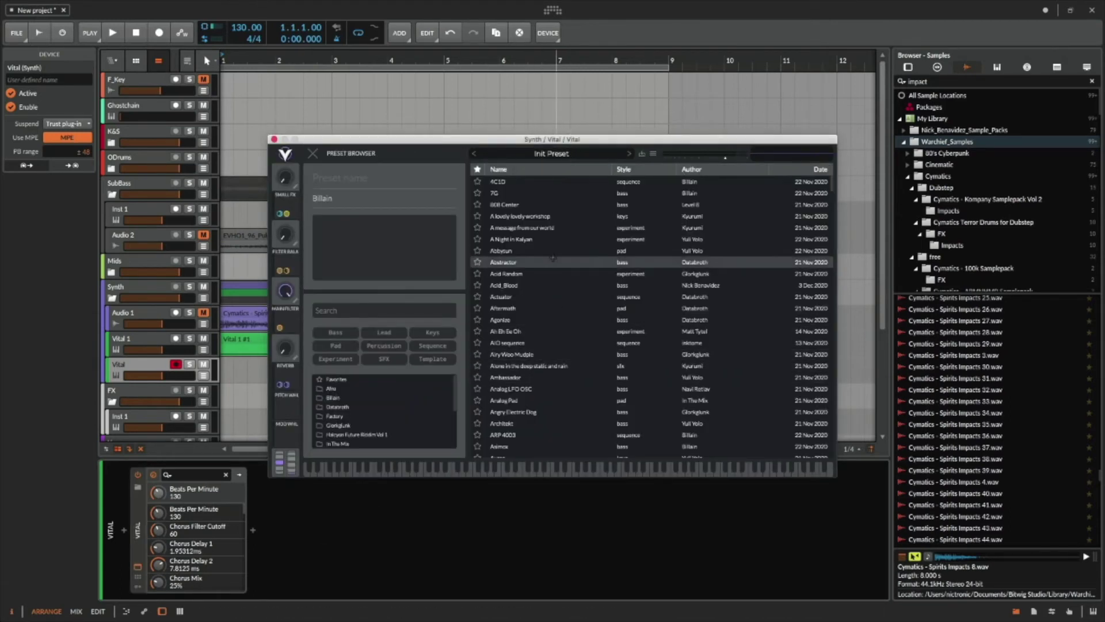
{"action": "left_click", "coordinate": [433, 332]}
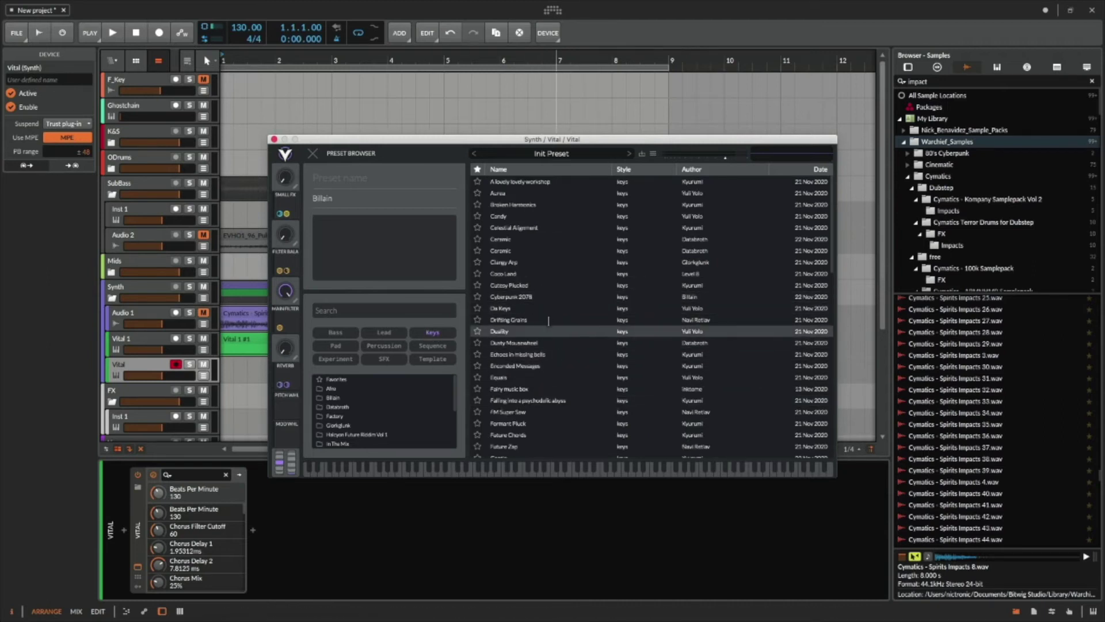
Audition keys presets including Da Keys and Duality, load Enconded Messages and close the Vital window.
{"action": "left_click", "coordinate": [532, 308]}
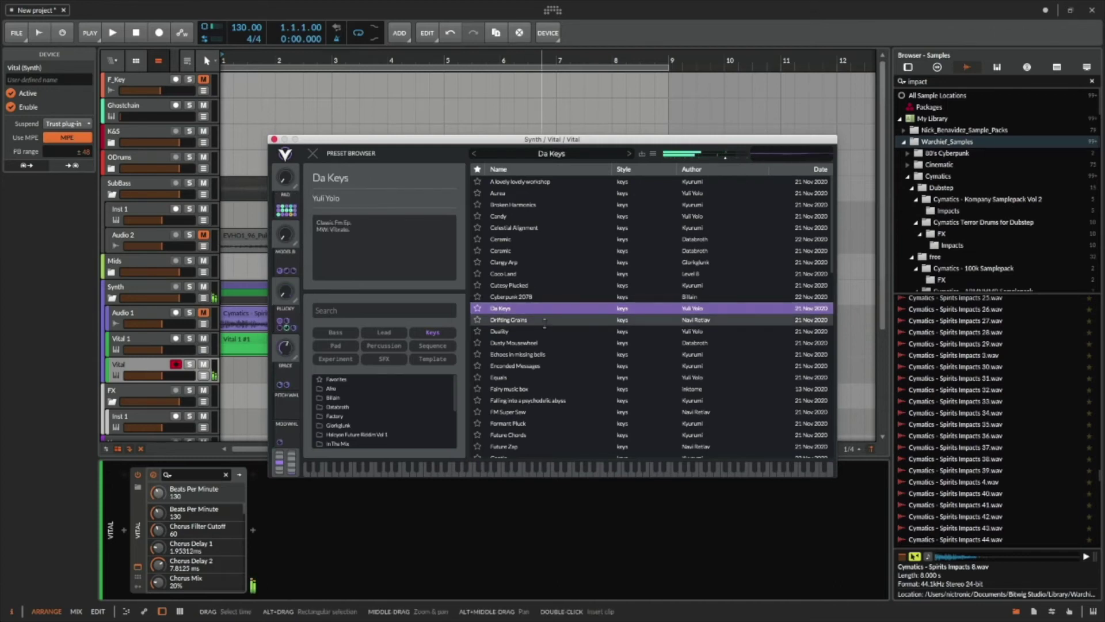
{"action": "left_click", "coordinate": [541, 320]}
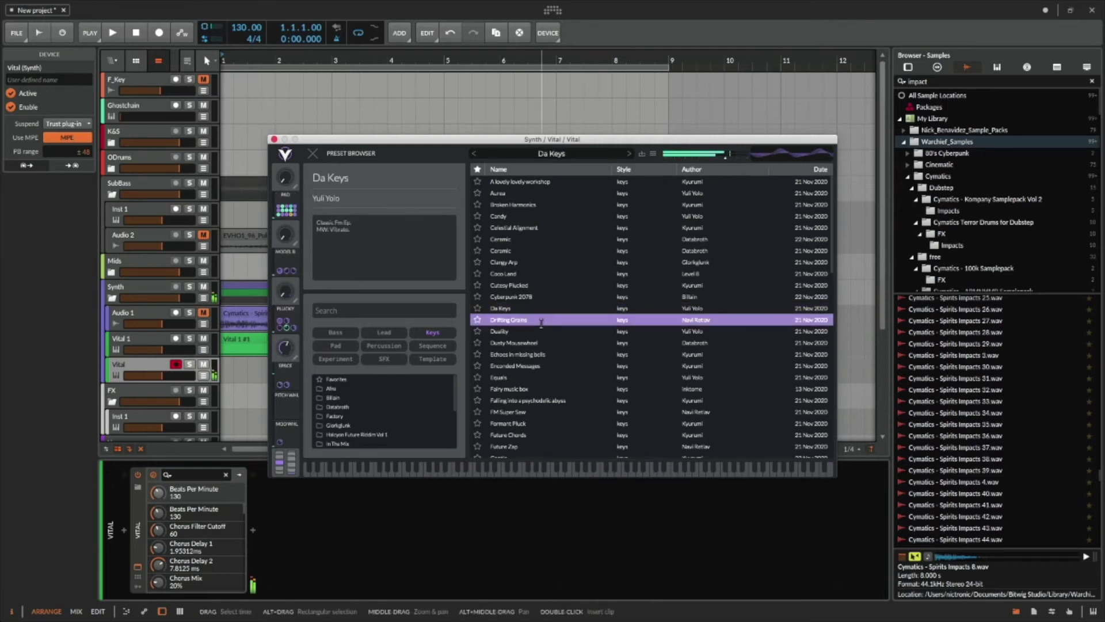
{"action": "left_click", "coordinate": [543, 341]}
{"action": "left_click", "coordinate": [544, 334]}
{"action": "left_click", "coordinate": [545, 343]}
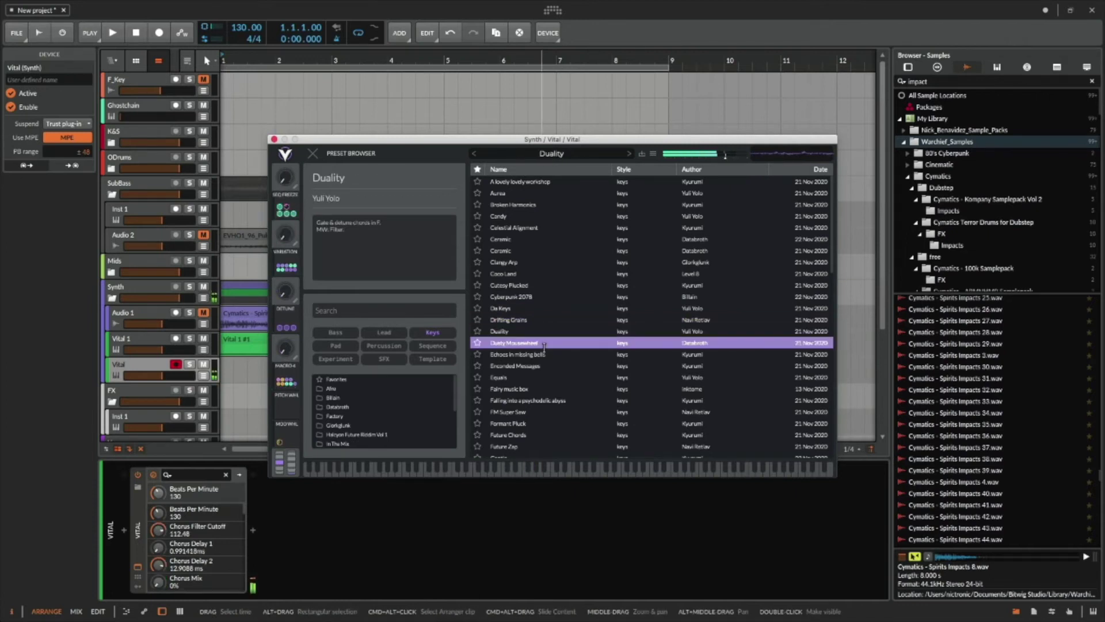
{"action": "left_click", "coordinate": [543, 366]}
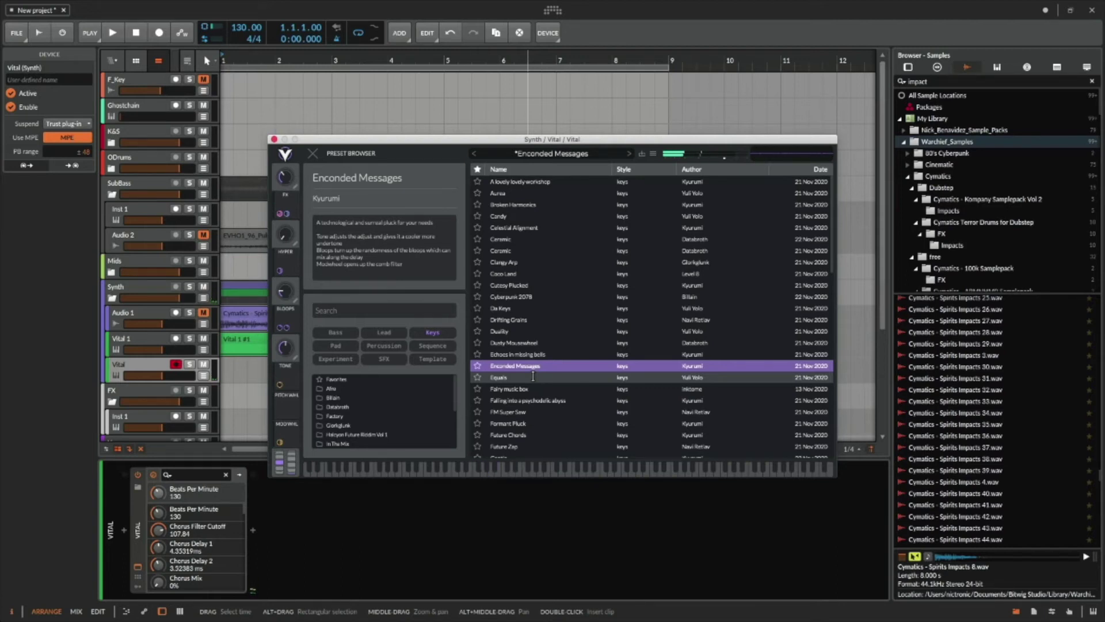
{"action": "left_click", "coordinate": [274, 140]}
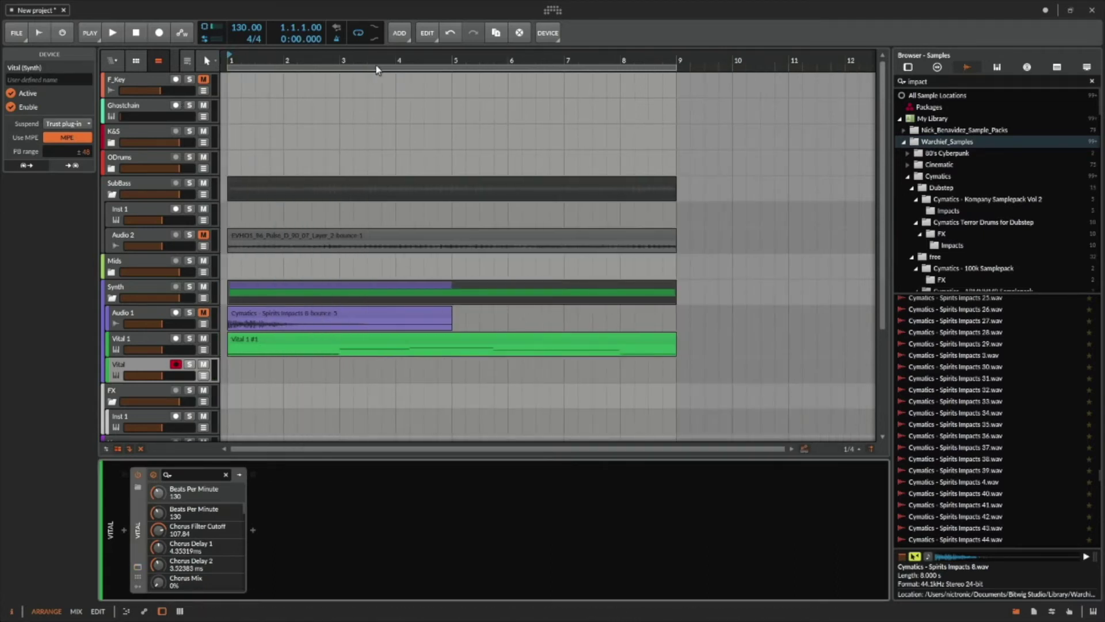
Play the arrangement from bar 7 to hear the selected Vital preset against the existing line.
{"action": "scroll", "coordinate": [375, 70], "scroll_direction": "down", "scroll_amount": 3}
{"action": "left_click", "coordinate": [329, 375]}
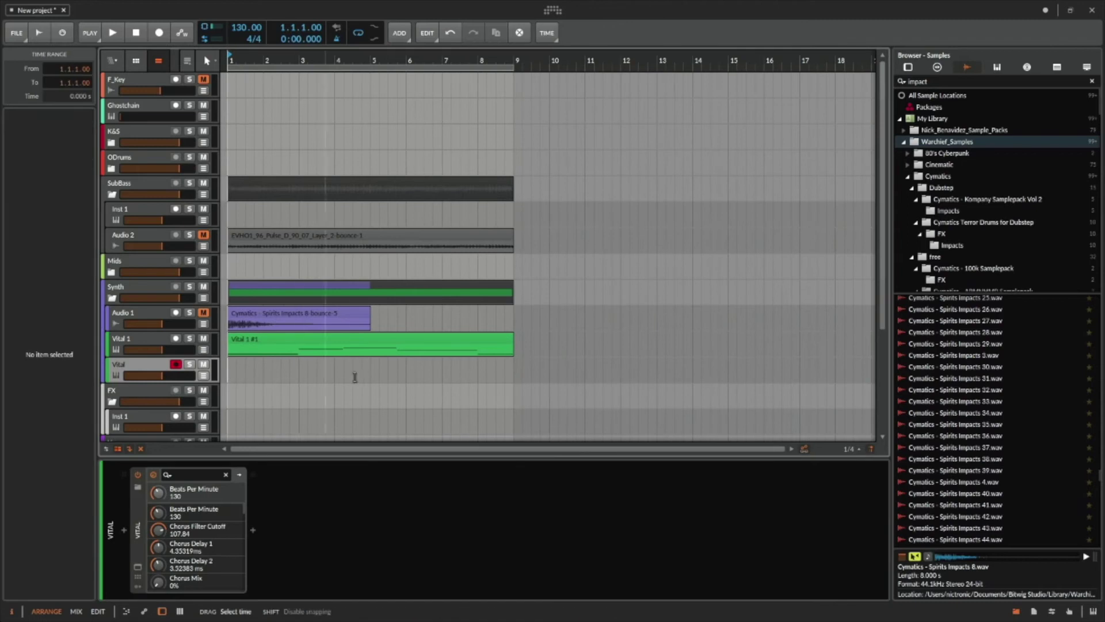
{"action": "left_click", "coordinate": [441, 377]}
{"action": "key", "text": "space"}
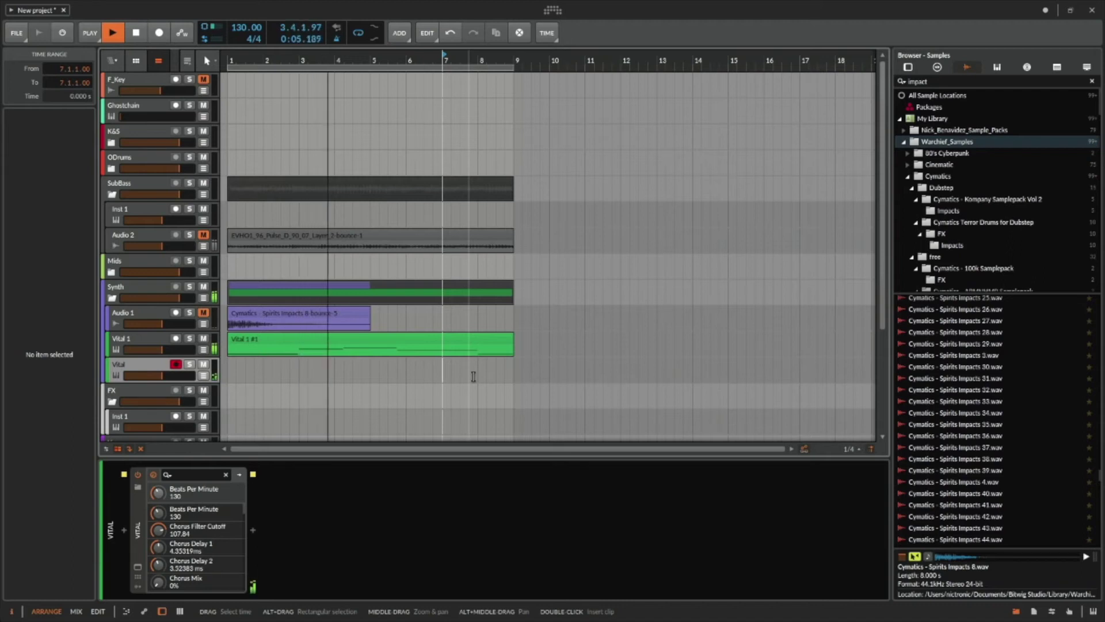
{"action": "key", "text": "space"}
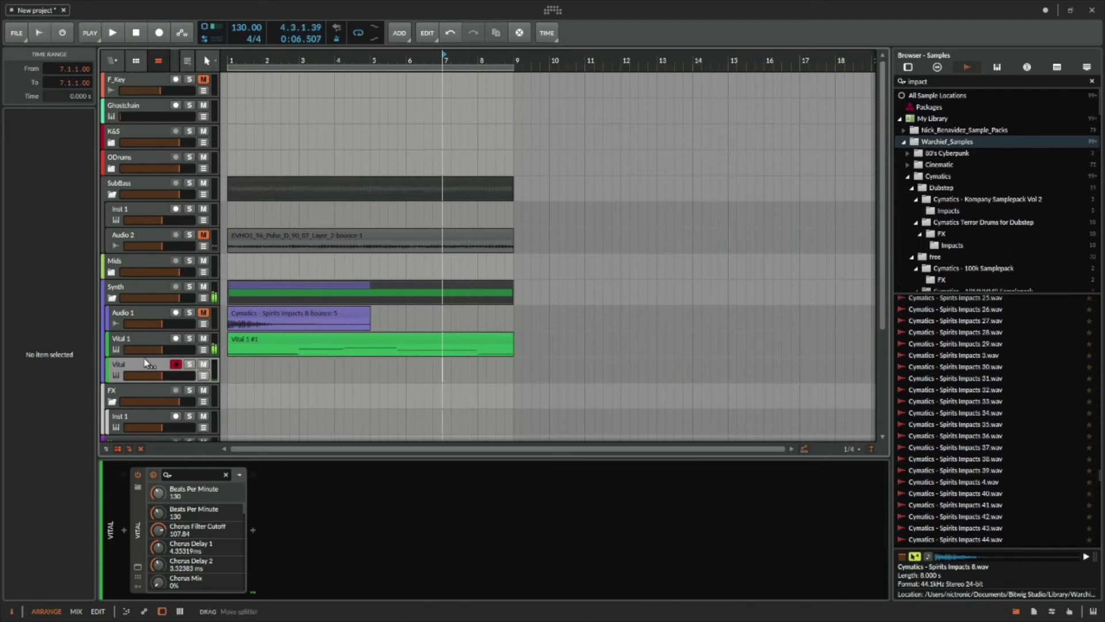
Reopen the duplicated track's Vital preset browser and filter it to the Keys style again.
{"action": "left_click", "coordinate": [123, 555]}
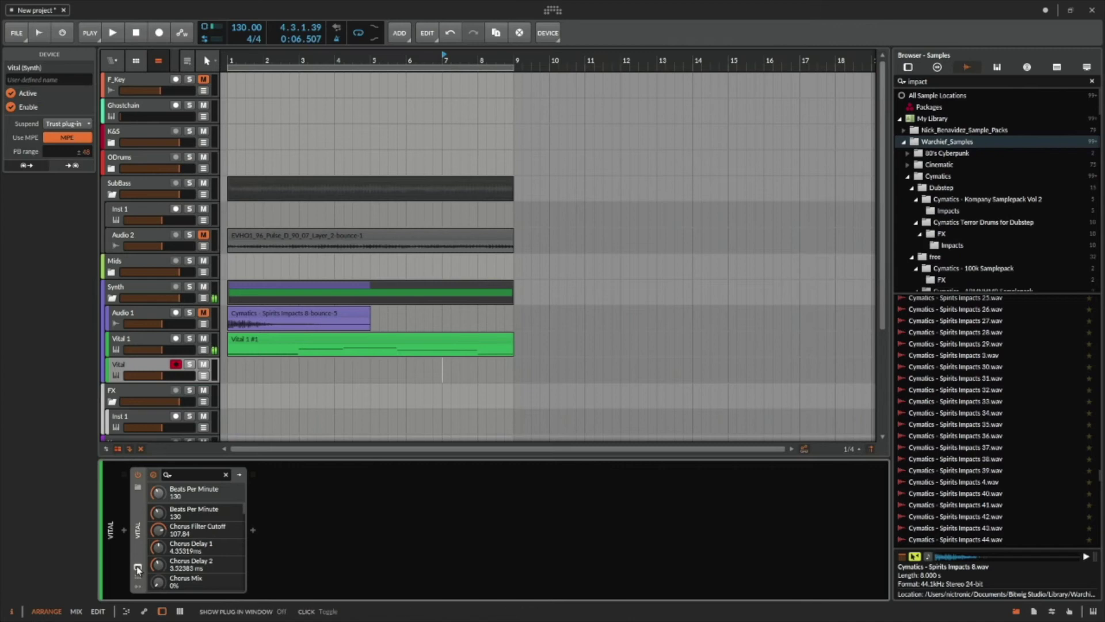
{"action": "left_click", "coordinate": [137, 566]}
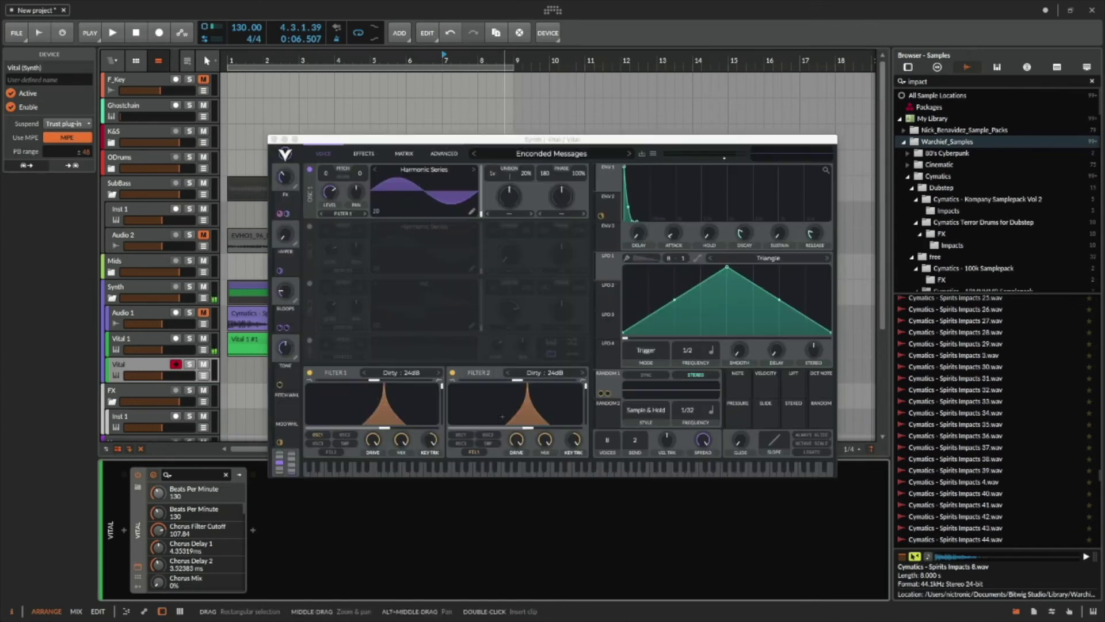
{"action": "left_click", "coordinate": [551, 153]}
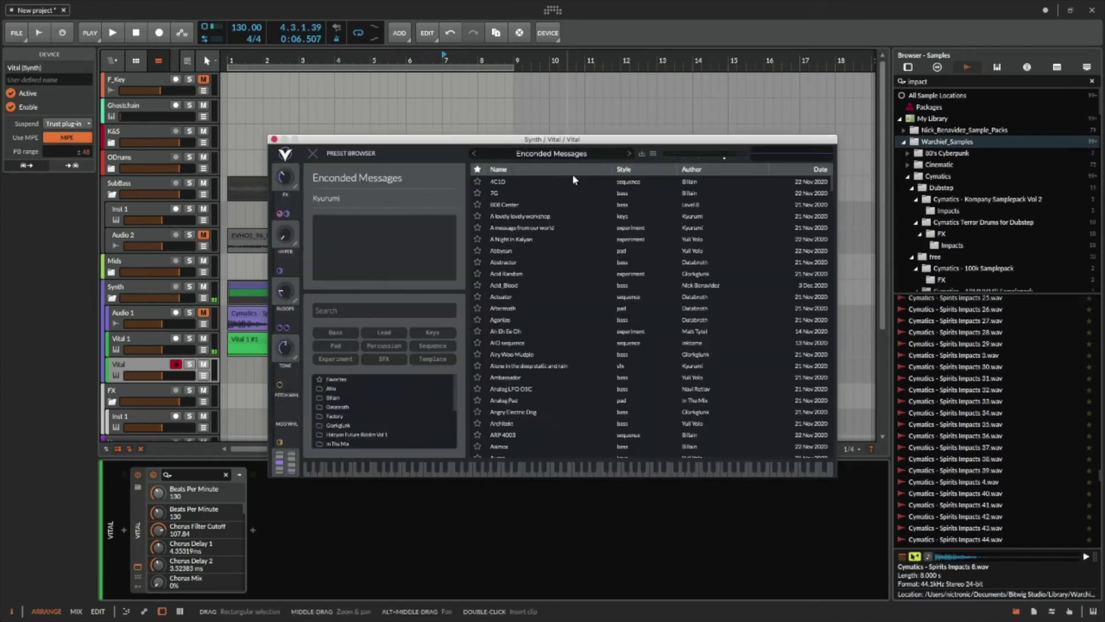
{"action": "left_click", "coordinate": [433, 333]}
{"action": "scroll", "coordinate": [535, 403], "scroll_direction": "down", "scroll_amount": 2}
Audition Good Old Days, Harmonic FM and Ho No, load the Lab Bells preset and test it against the playing arrangement.
{"action": "left_click", "coordinate": [536, 407]}
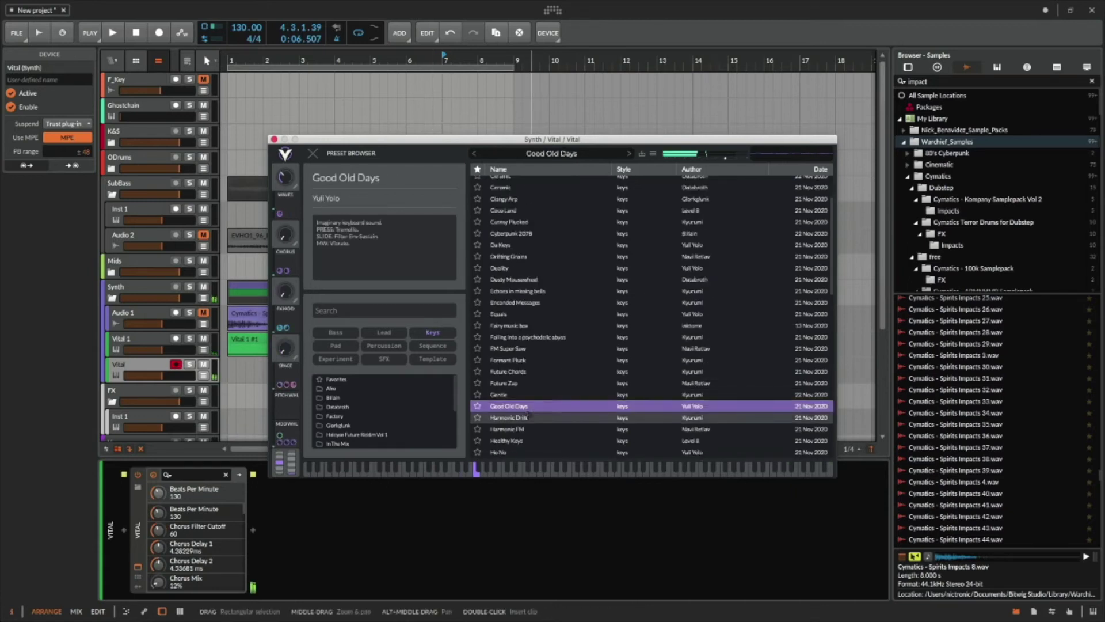
{"action": "left_click", "coordinate": [546, 429]}
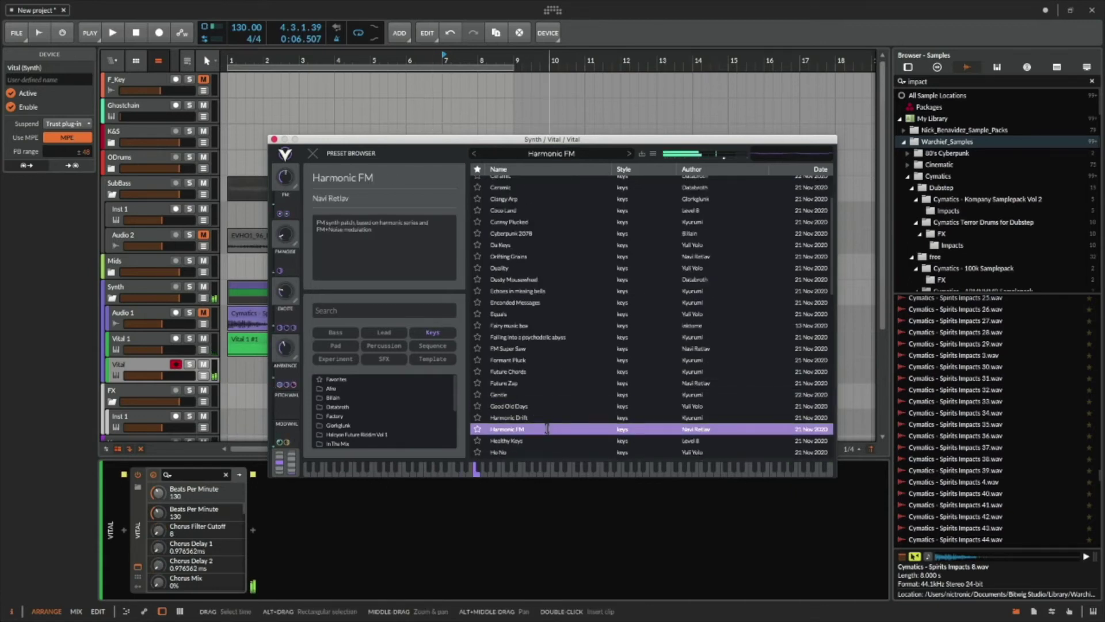
{"action": "left_click", "coordinate": [549, 441]}
{"action": "scroll", "coordinate": [551, 438], "scroll_direction": "down", "scroll_amount": 2}
{"action": "left_click", "coordinate": [562, 408]}
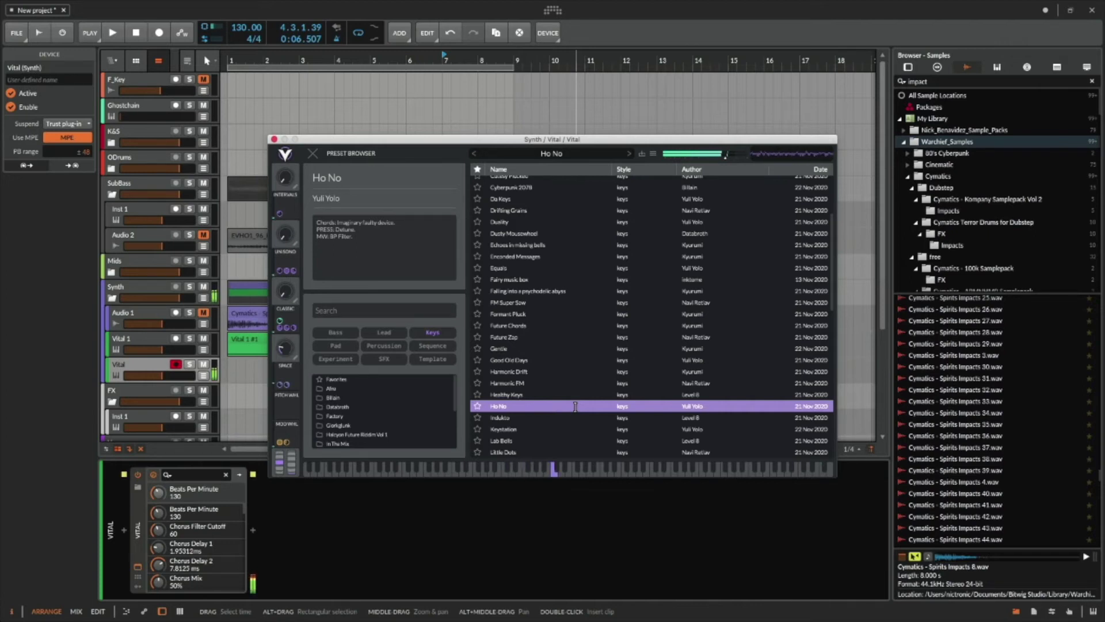
{"action": "left_click", "coordinate": [558, 440]}
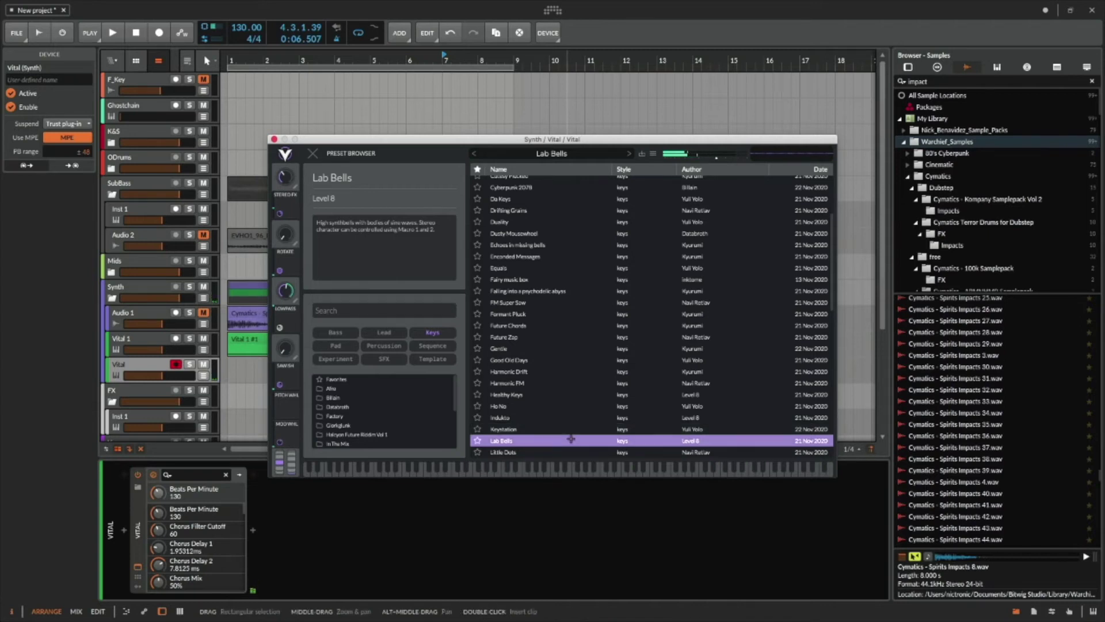
{"action": "left_click", "coordinate": [275, 140]}
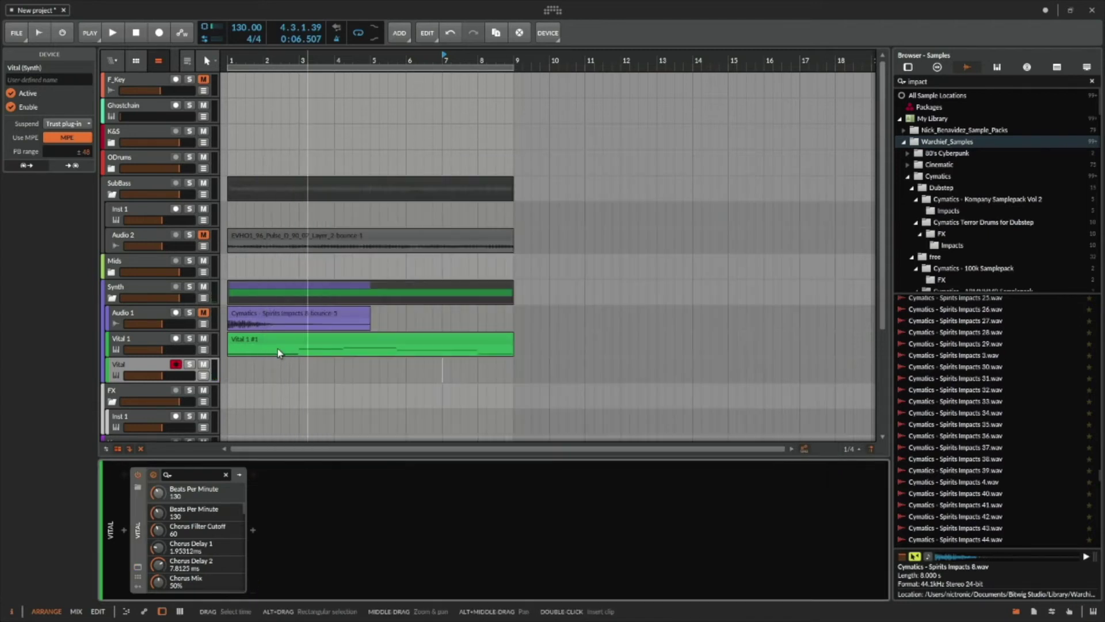
{"action": "key", "text": "space"}
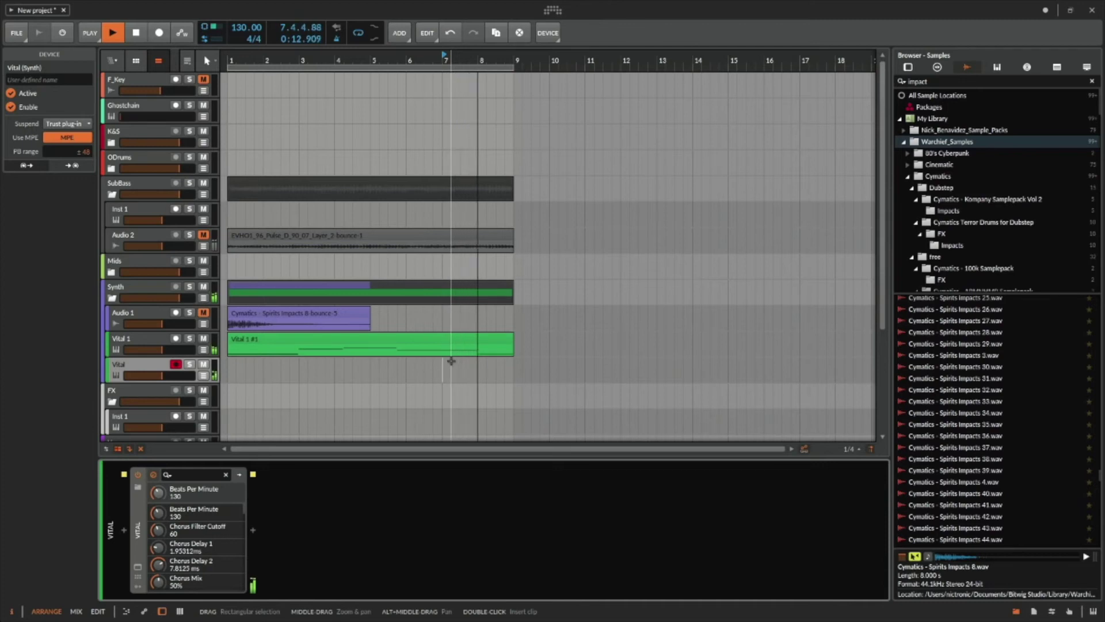
{"action": "key", "text": "space"}
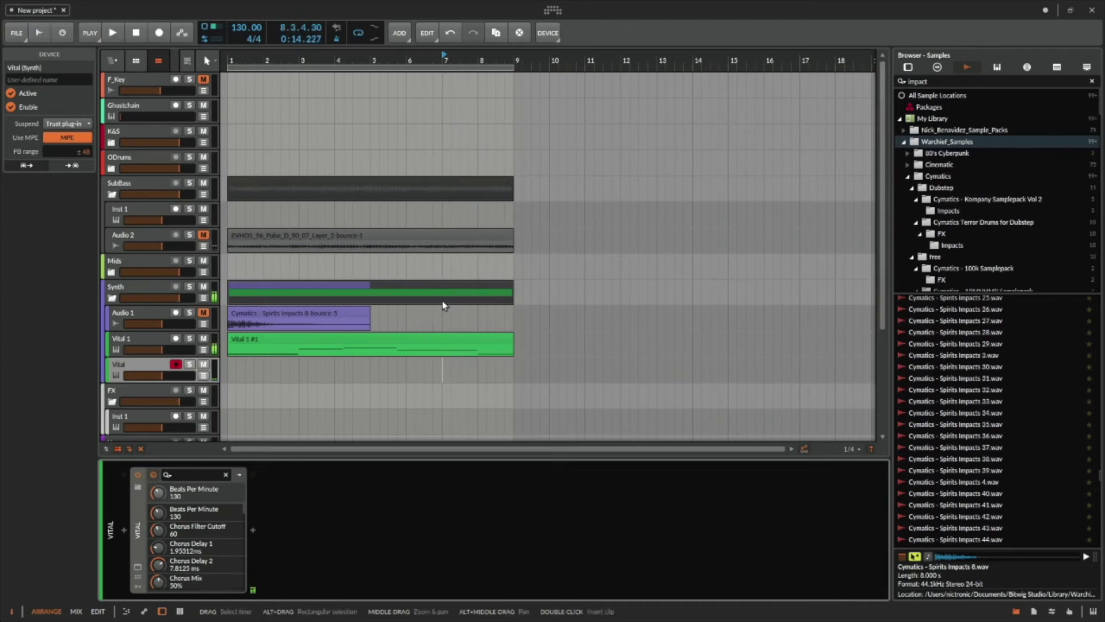
Try to record a take on the duplicated Vital track from bar 1, and delete the incomplete clip.
{"action": "left_click", "coordinate": [226, 371]}
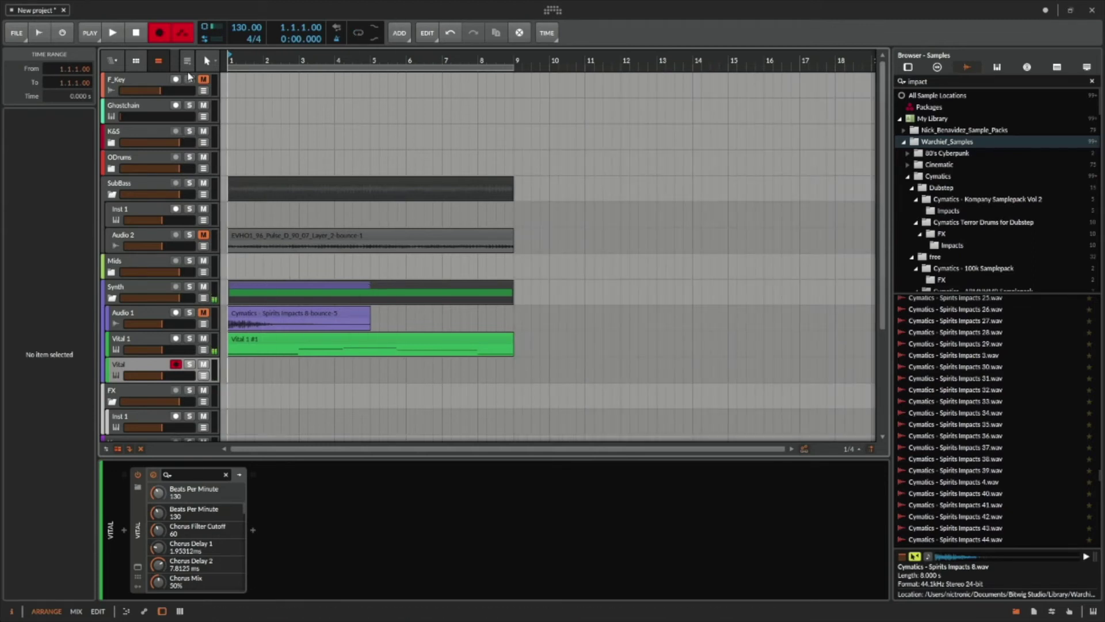
{"action": "key", "text": "space"}
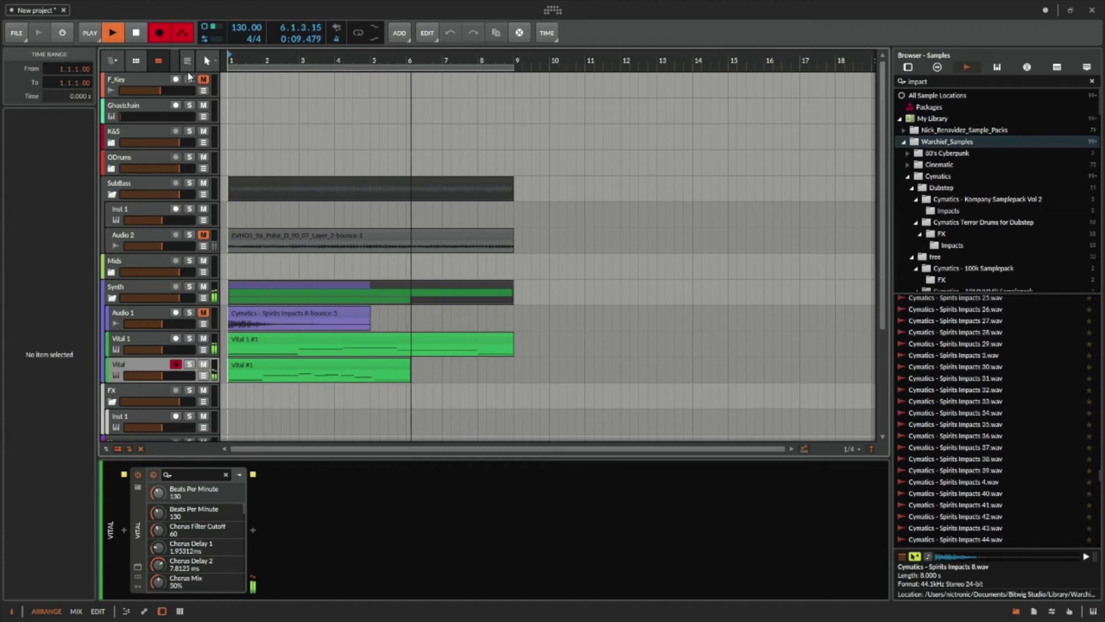
{"action": "key", "text": "space"}
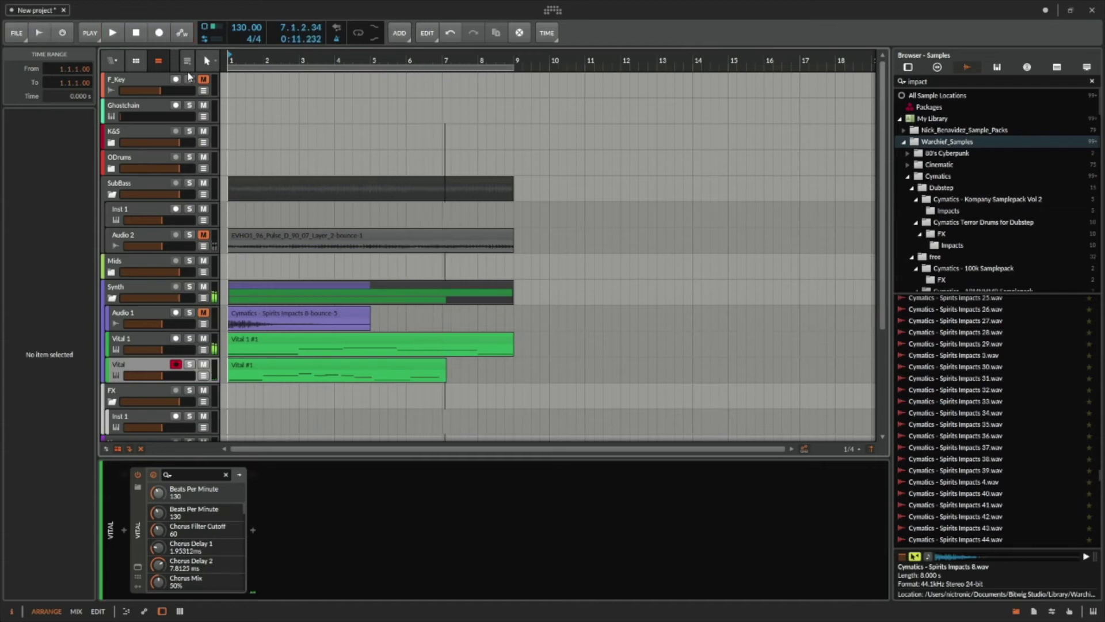
{"action": "left_click", "coordinate": [406, 372]}
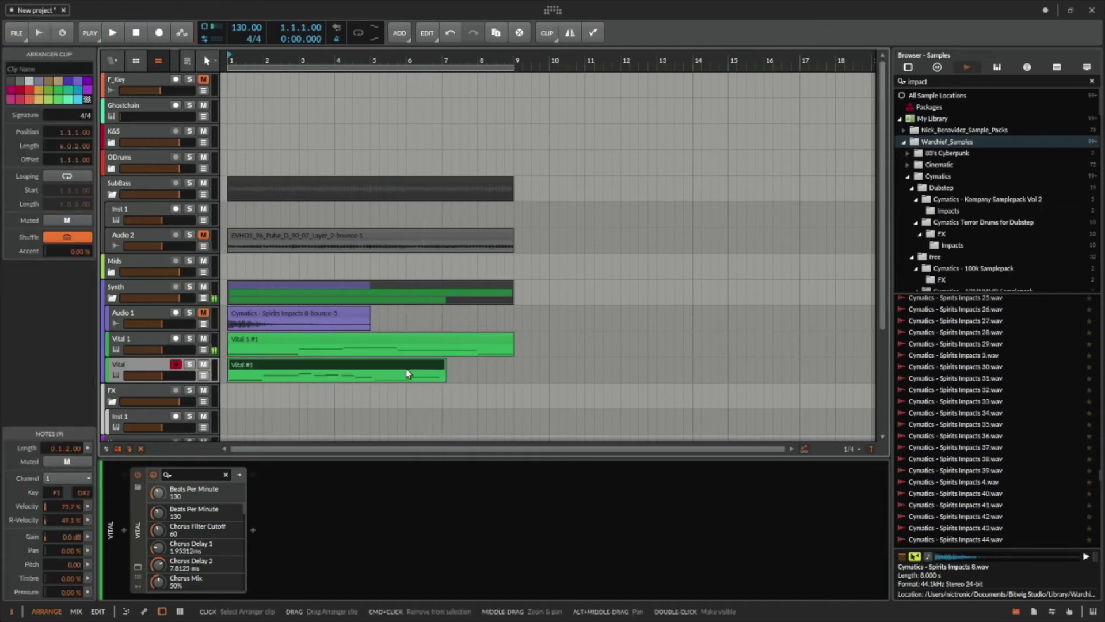
{"action": "key", "text": "Delete"}
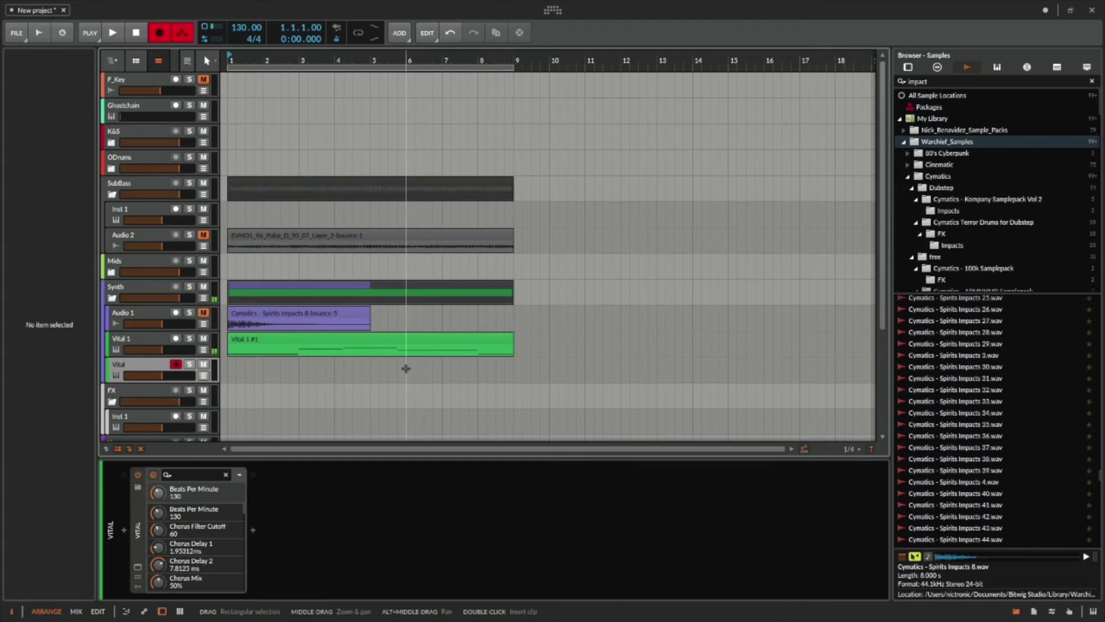
{"action": "key", "text": "space"}
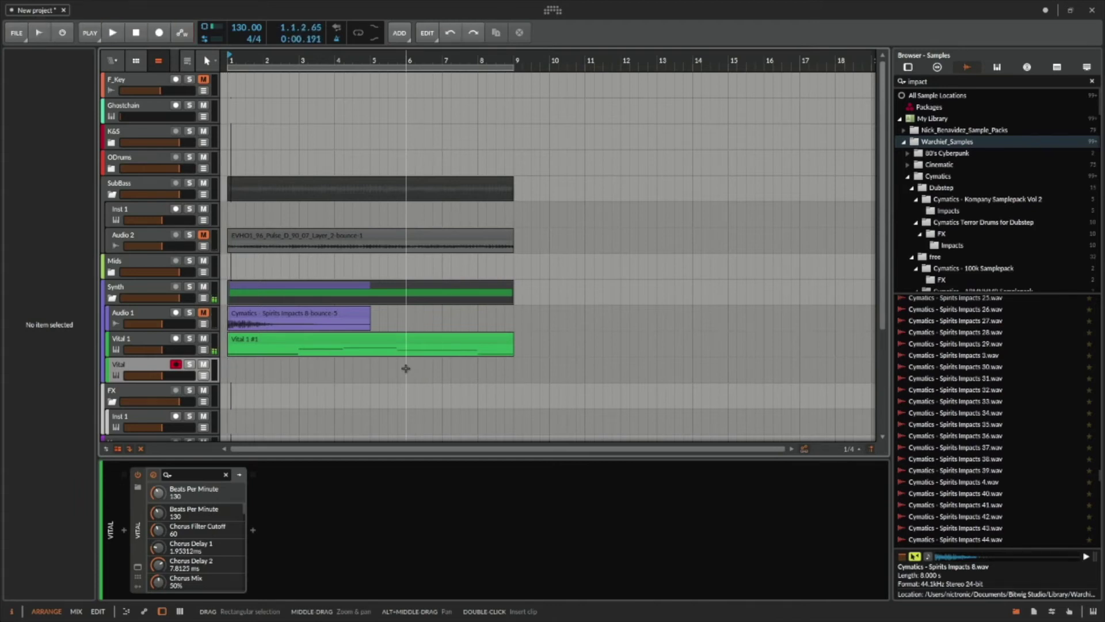
Record a Lab Bells line of just over eight bars on the duplicated Vital track from bar 1 and open its clip for note editing.
{"action": "left_click", "coordinate": [228, 381]}
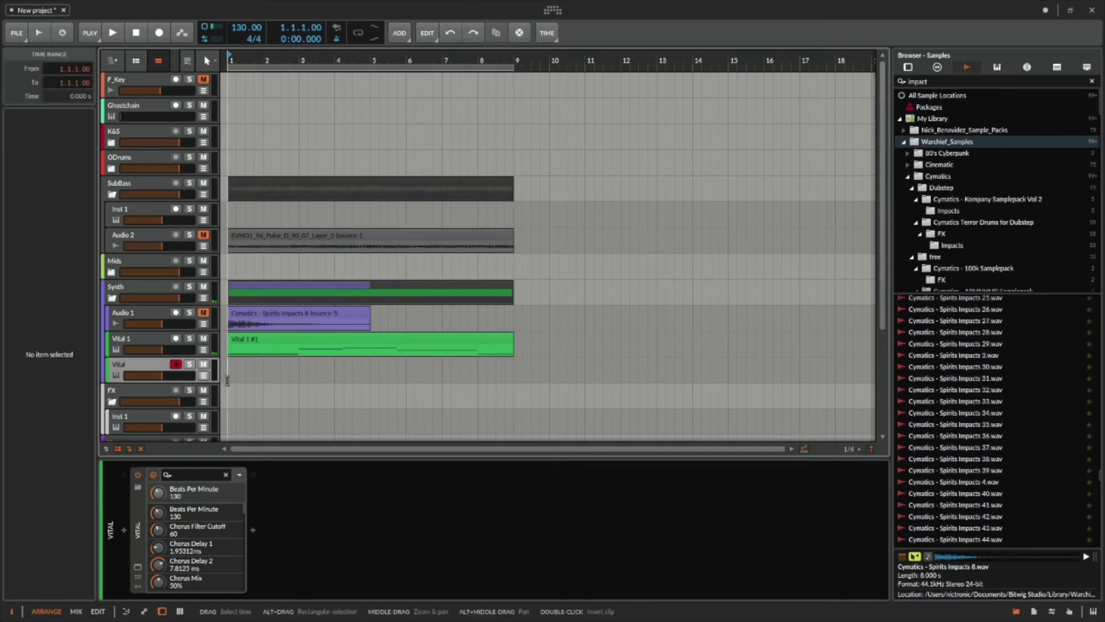
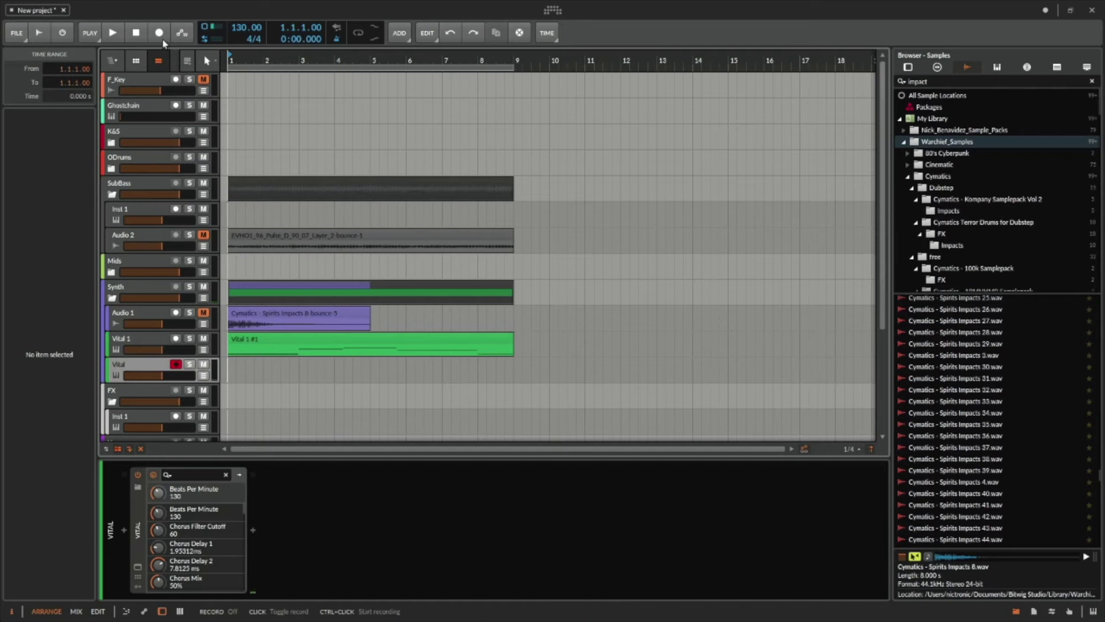
{"action": "left_click", "coordinate": [103, 35]}
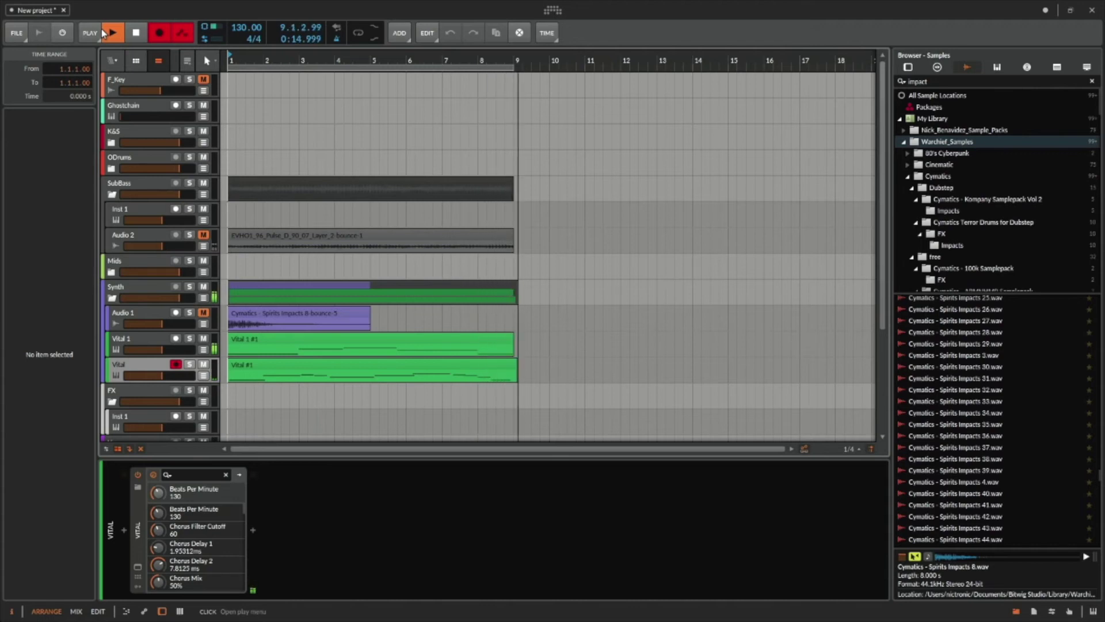
{"action": "key", "text": "space"}
{"action": "left_click", "coordinate": [421, 369]}
{"action": "double_click", "coordinate": [421, 369]}
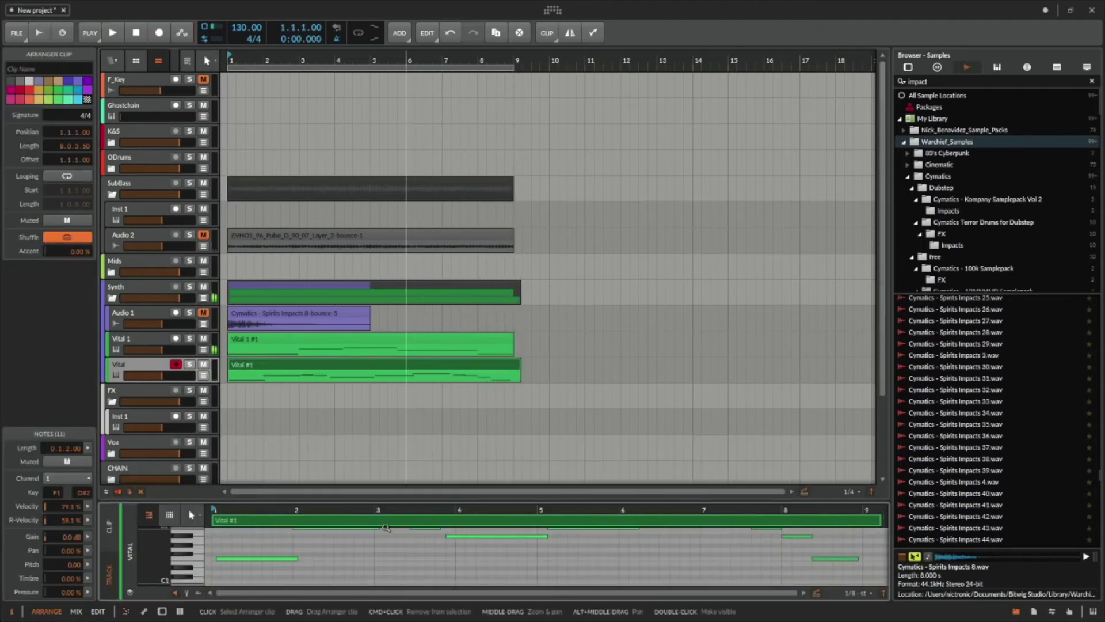
Enlarge the note editor and move the first F1 note of the Vital clip so that it starts at 1.1.1.00.
{"action": "left_click_drag", "start_coordinate": [467, 498], "coordinate": [483, 351]}
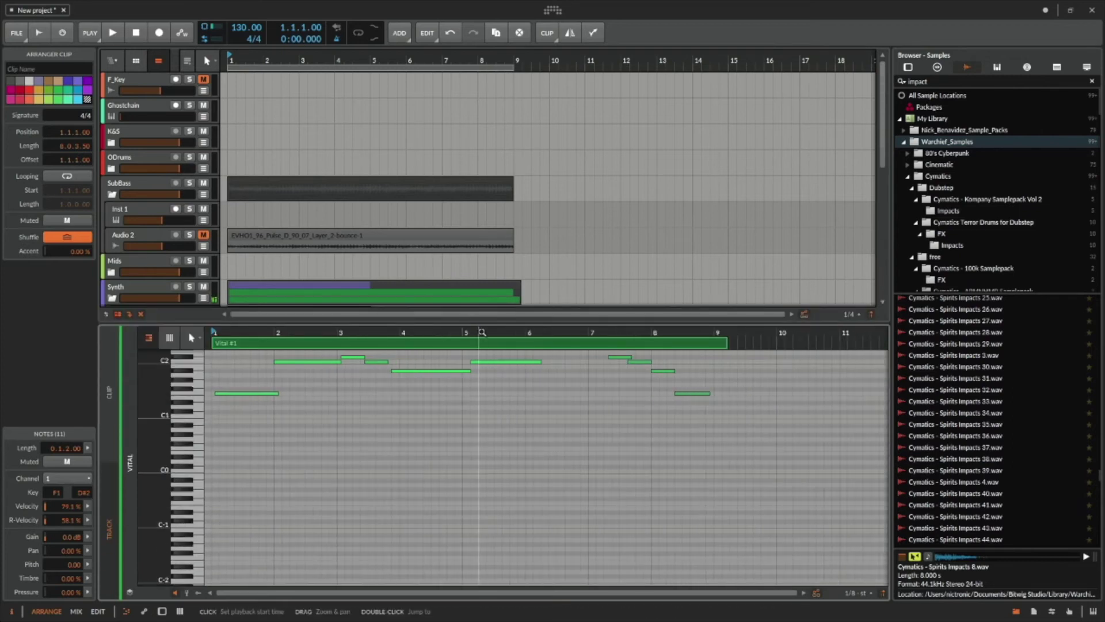
{"action": "key", "text": "space"}
{"action": "key", "text": "space"}
{"action": "left_click", "coordinate": [241, 394]}
{"action": "left_click_drag", "start_coordinate": [246, 398], "coordinate": [242, 397]}
Play the Vital melody and lower the C2 note that starts at 5.1.3.00 to G#1.
{"action": "key", "text": "space"}
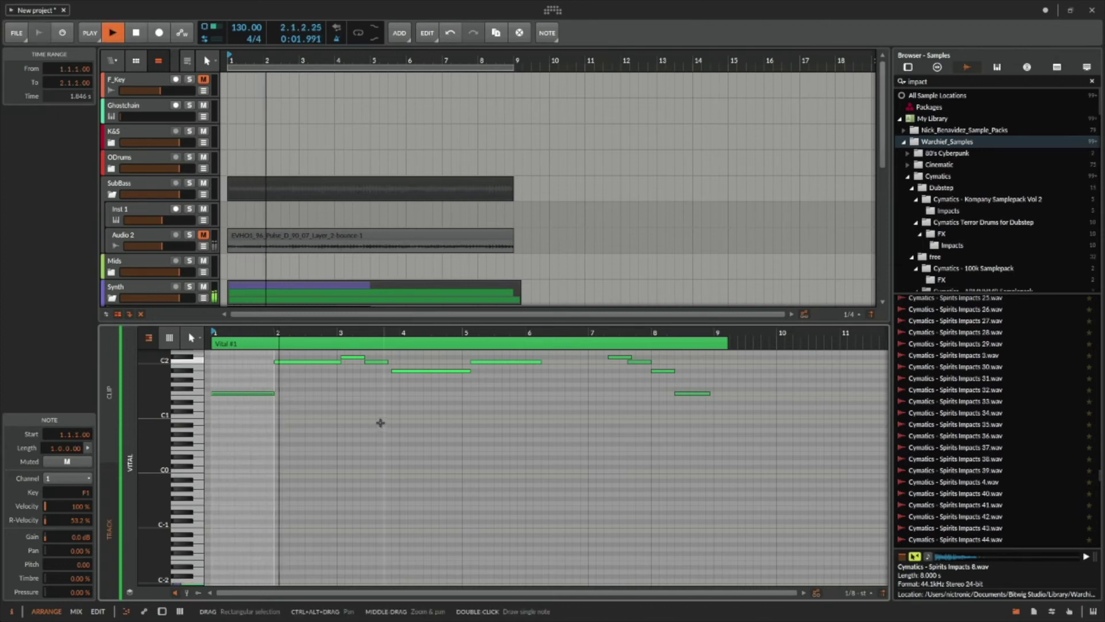
{"action": "scroll", "coordinate": [455, 426], "scroll_direction": "up", "scroll_amount": 4}
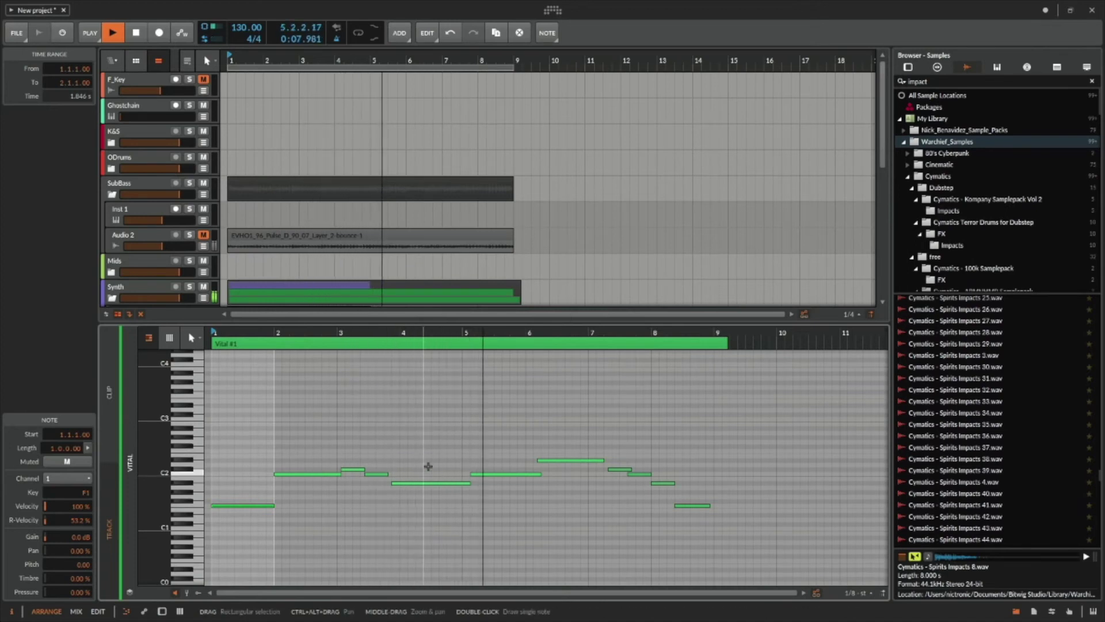
{"action": "key", "text": "space"}
{"action": "scroll", "coordinate": [536, 500], "scroll_direction": "up", "scroll_amount": 5}
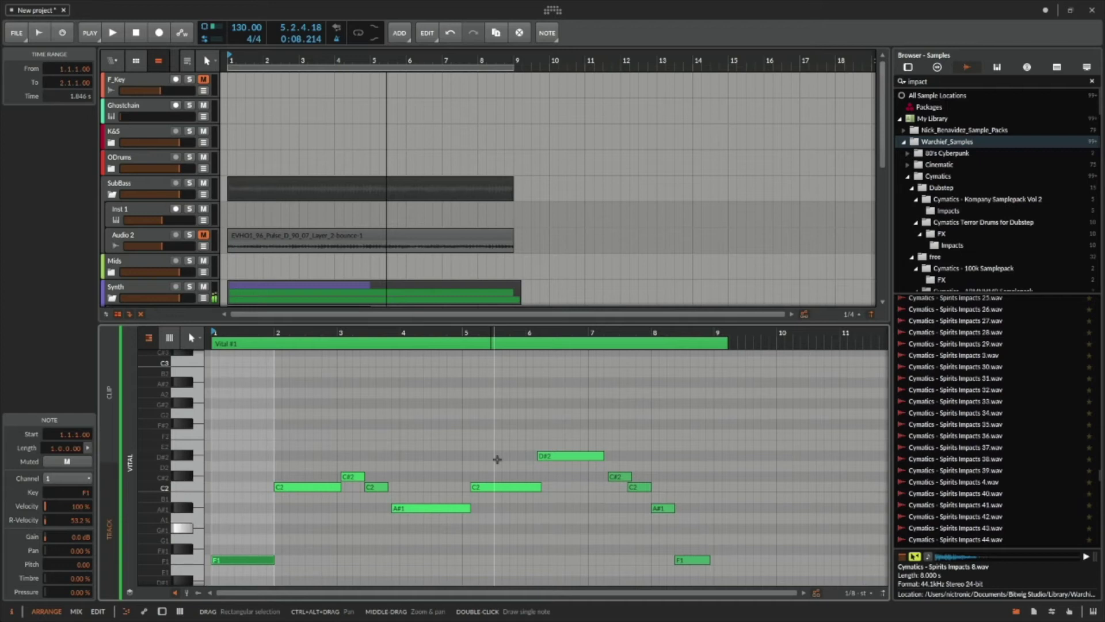
{"action": "left_click", "coordinate": [486, 487]}
{"action": "left_click_drag", "start_coordinate": [511, 527], "coordinate": [511, 528]}
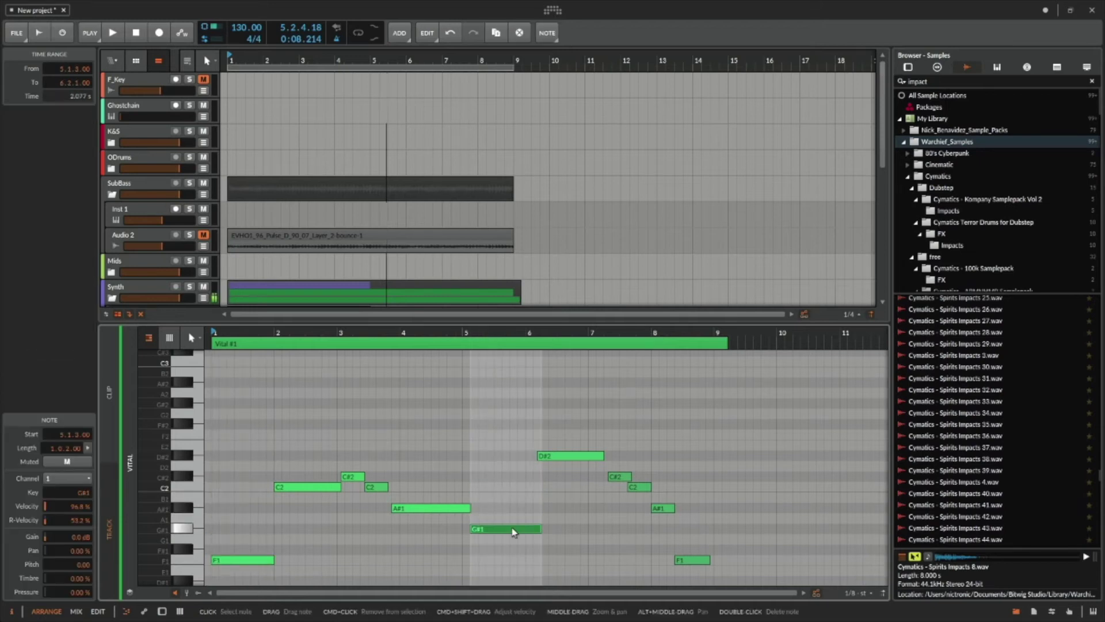
Play the melody from 3.4.3.00 to check the lowered note in context.
{"action": "key", "text": "space"}
{"action": "left_click", "coordinate": [391, 332]}
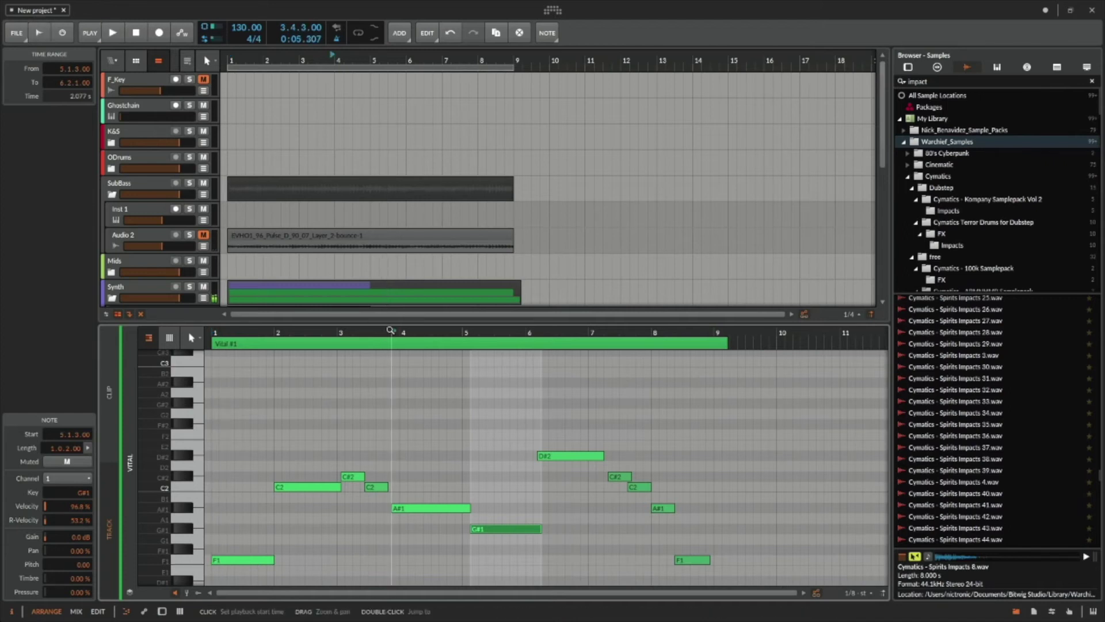
{"action": "key", "text": "space"}
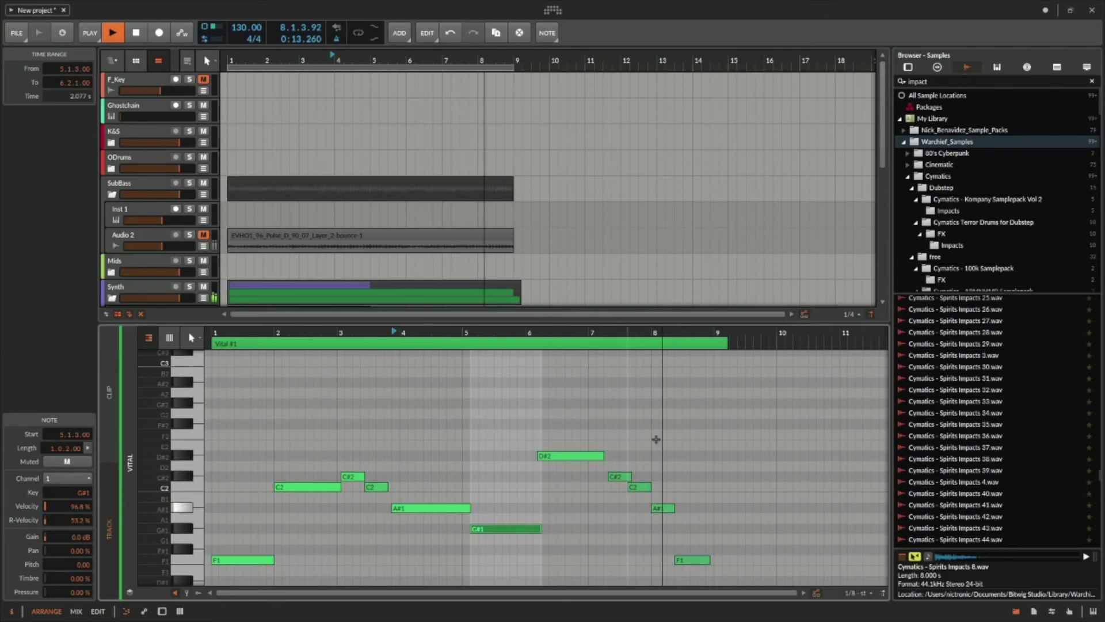
{"action": "key", "text": "space"}
Shorten the G#1 note in bar 5 and shift the D#2, C#2 and C2 notes after it earlier so they run back to back.
{"action": "scroll", "coordinate": [617, 447], "scroll_direction": "down", "scroll_amount": 3}
{"action": "left_click_drag", "start_coordinate": [741, 541], "coordinate": [216, 377]}
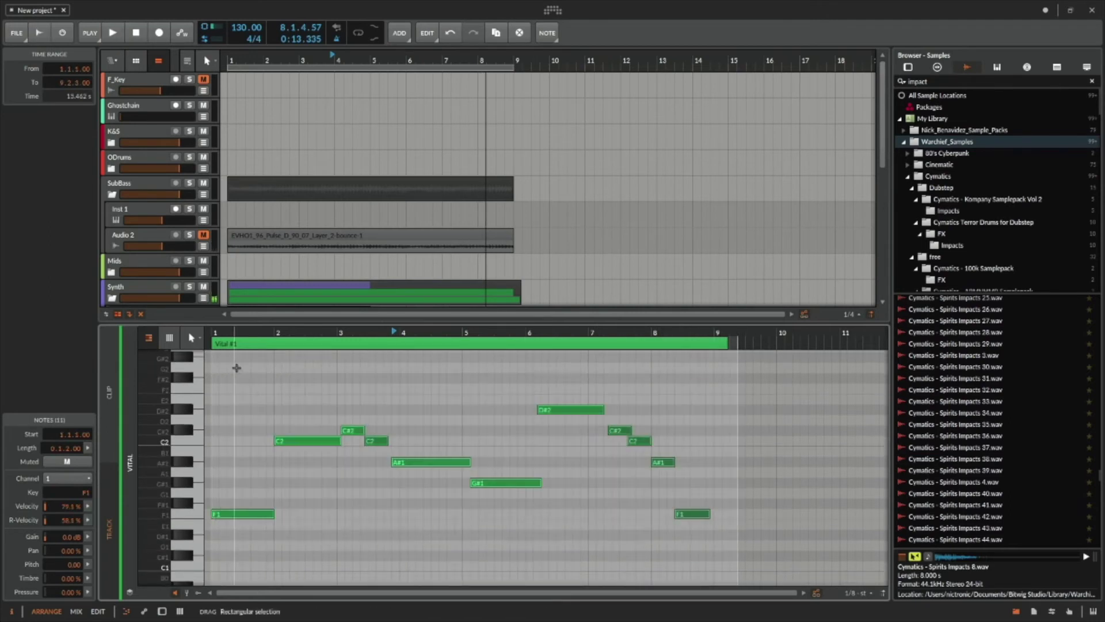
{"action": "left_click", "coordinate": [307, 384]}
{"action": "left_click", "coordinate": [494, 423]}
{"action": "left_click", "coordinate": [545, 415]}
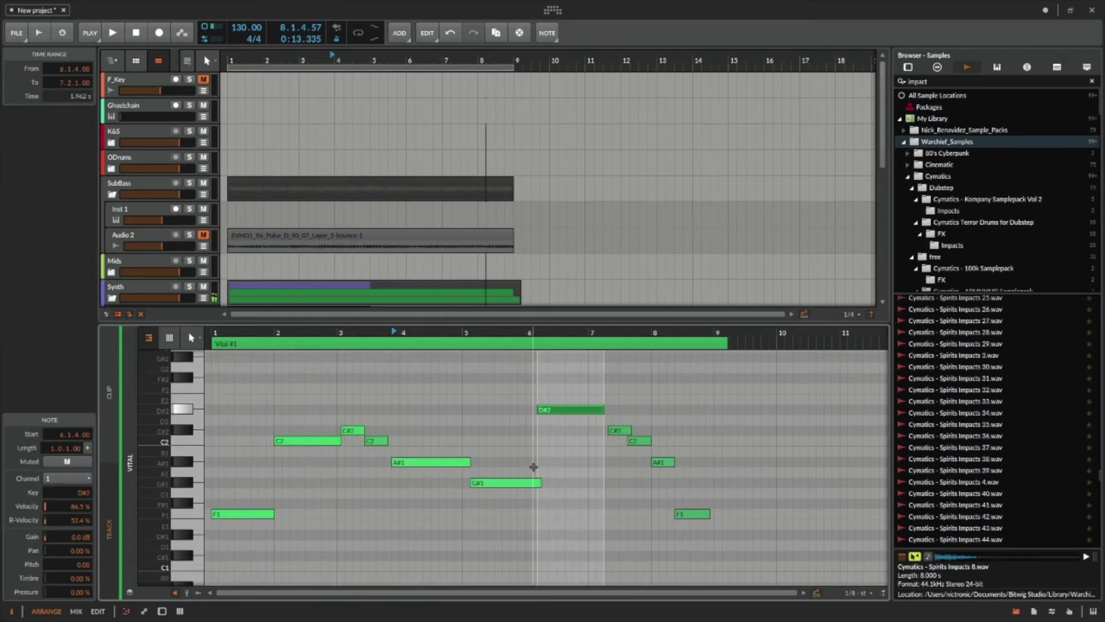
{"action": "left_click", "coordinate": [530, 484]}
{"action": "left_click", "coordinate": [559, 407]}
{"action": "key", "text": "Left"}
{"action": "left_click_drag", "start_coordinate": [595, 410], "coordinate": [651, 441]}
{"action": "left_click", "coordinate": [595, 410]}
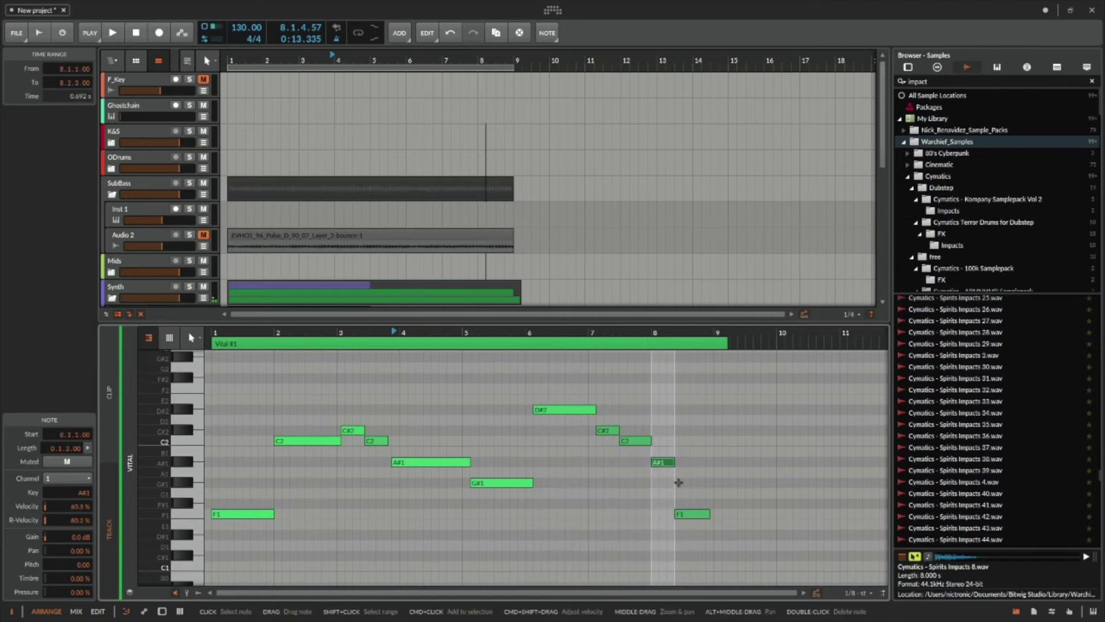
Extend the short C2 note in bar 3 to meet the start of the A#1 note, and play that spot briefly.
{"action": "left_click", "coordinate": [721, 460]}
{"action": "left_click", "coordinate": [389, 442]}
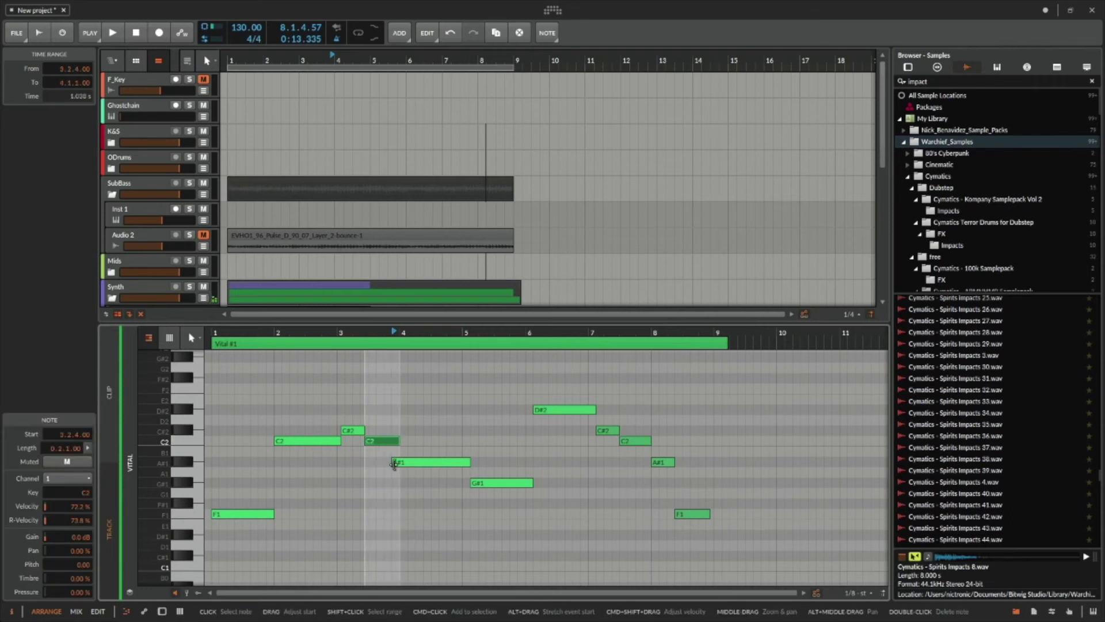
{"action": "left_click_drag", "start_coordinate": [395, 441], "coordinate": [392, 441]}
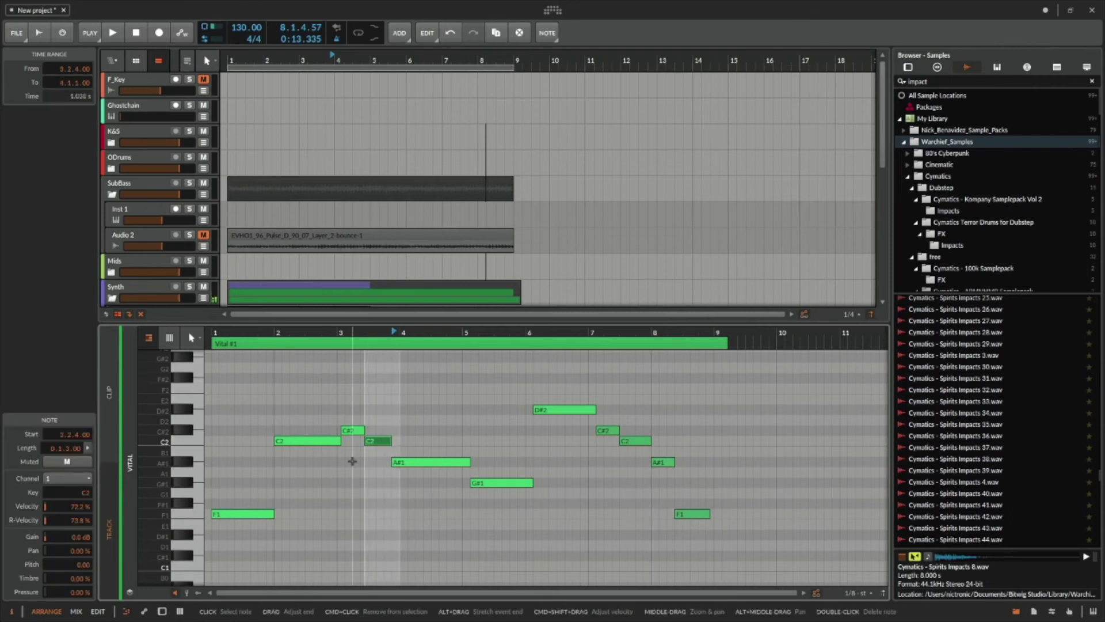
{"action": "key", "text": "space"}
{"action": "key", "text": "space"}
Solo the Vital track and play its clip from bar 1.
{"action": "scroll", "coordinate": [195, 218], "scroll_direction": "down", "scroll_amount": 8}
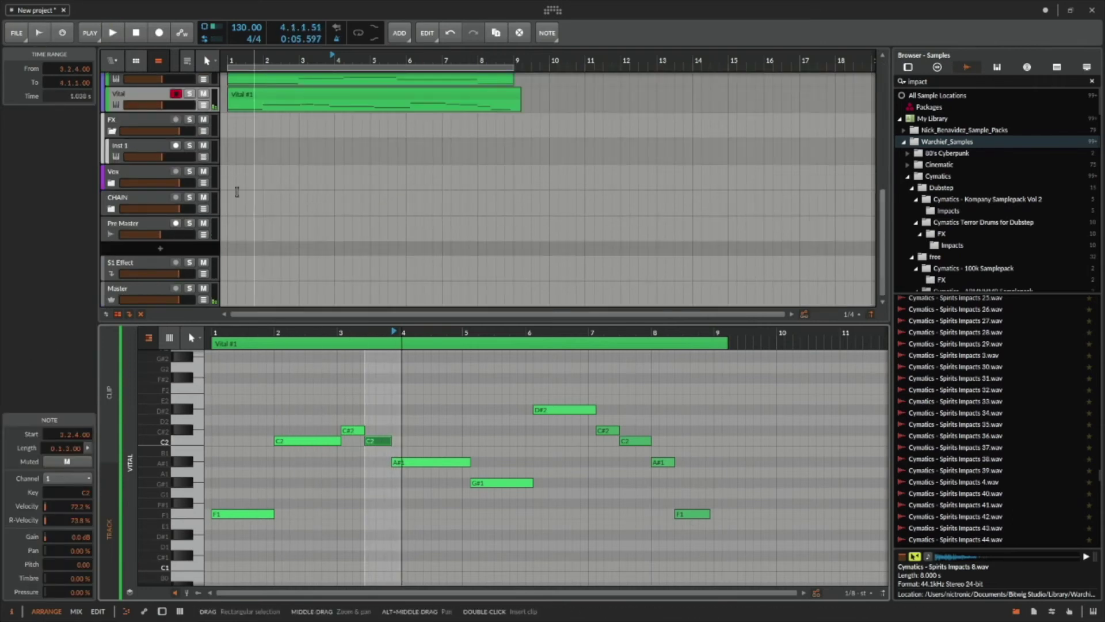
{"action": "scroll", "coordinate": [196, 218], "scroll_direction": "up", "scroll_amount": 3}
{"action": "left_click", "coordinate": [196, 217]}
{"action": "left_click", "coordinate": [227, 221]}
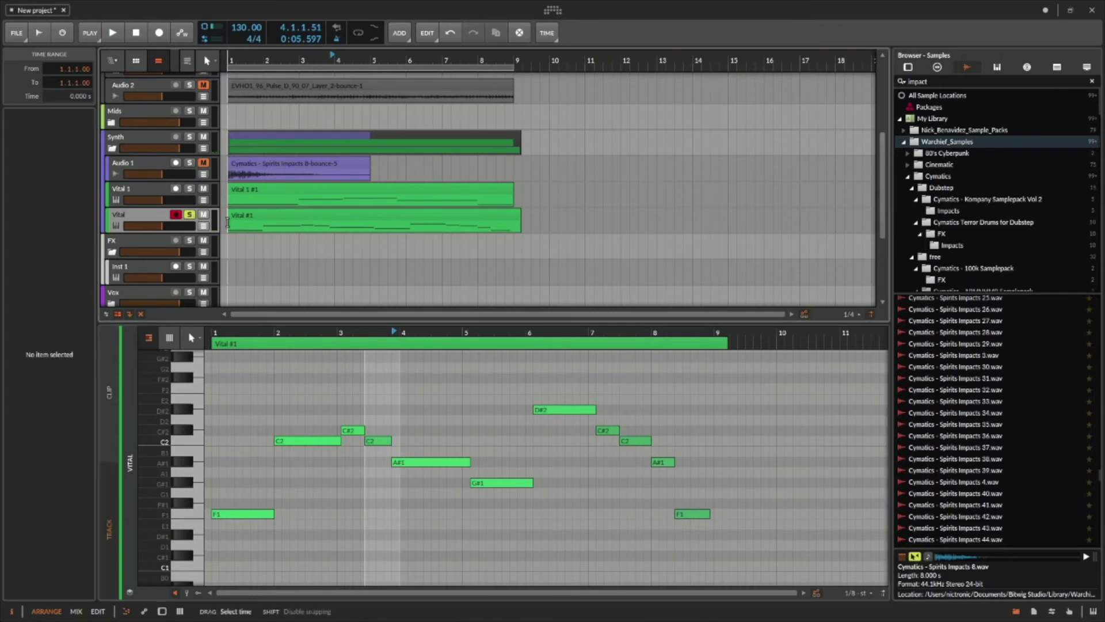
{"action": "key", "text": "space"}
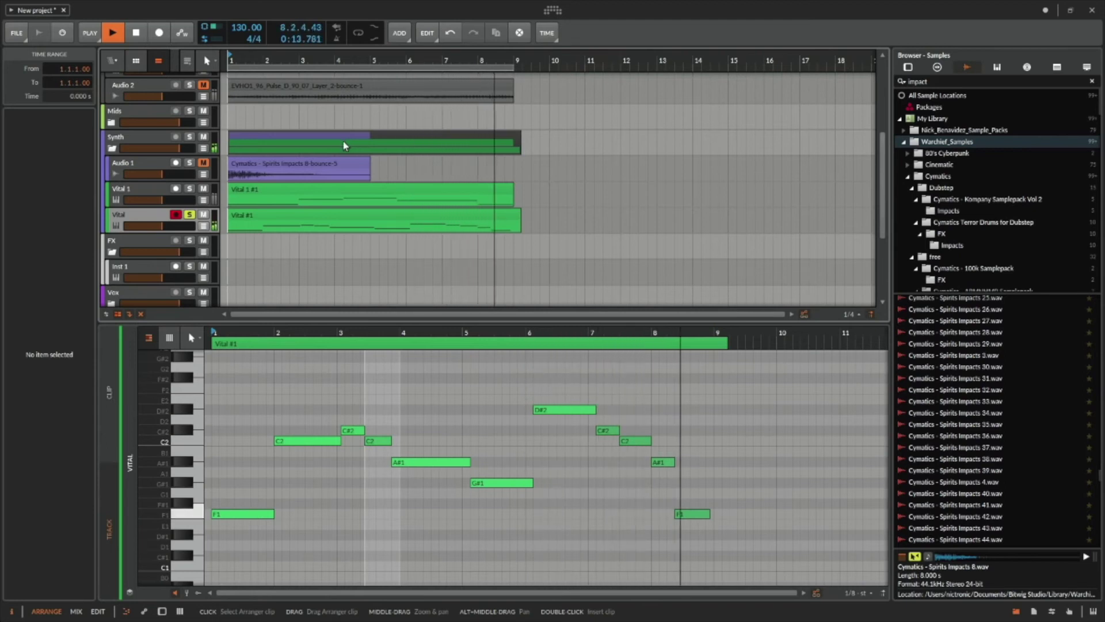
{"action": "key", "text": "space"}
Tighten the closing C2, A#1 and F1 notes into a continuous run, with F1 starting at 8.2.1.00 and ending at bar 9, and play the ending.
{"action": "left_click_drag", "start_coordinate": [661, 462], "coordinate": [643, 441]}
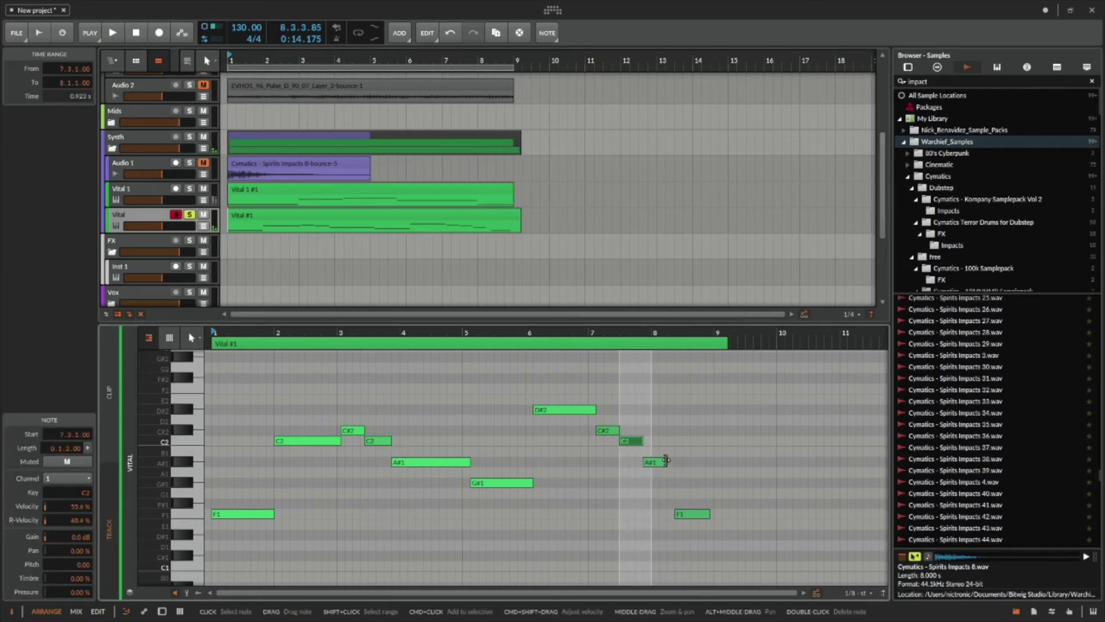
{"action": "left_click", "coordinate": [698, 509]}
{"action": "left_click_drag", "start_coordinate": [698, 512], "coordinate": [714, 514]}
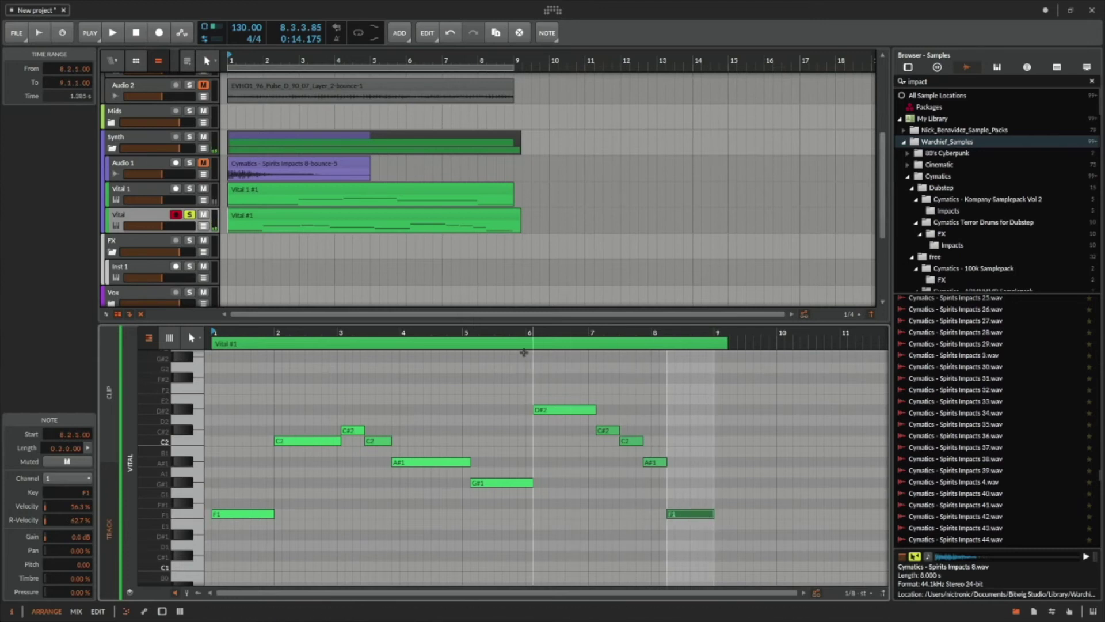
{"action": "key", "text": "space"}
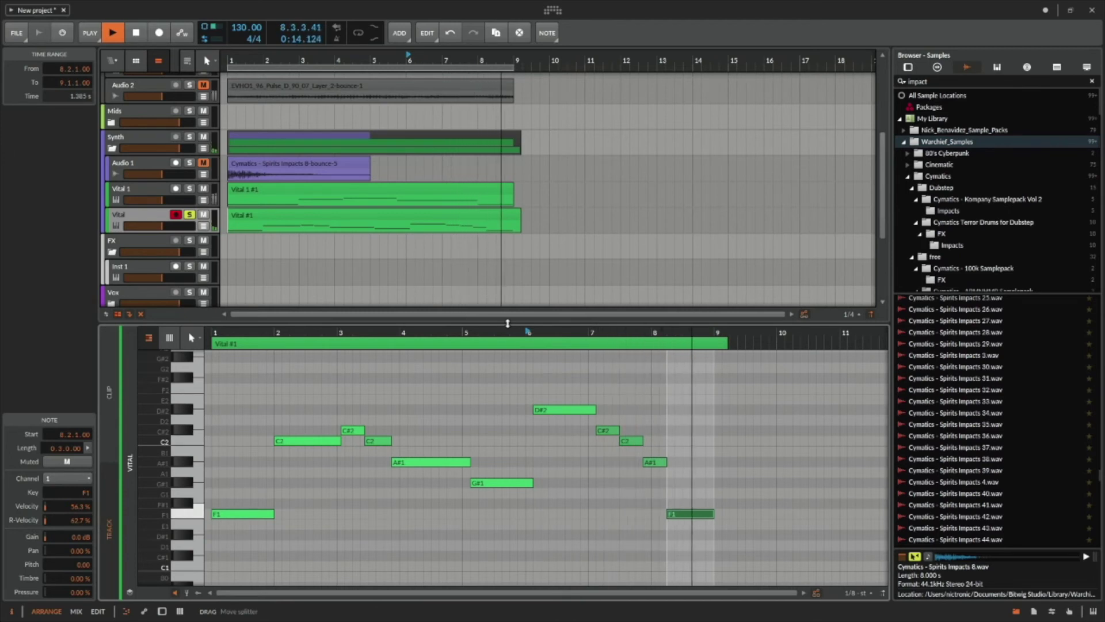
{"action": "key", "text": "space"}
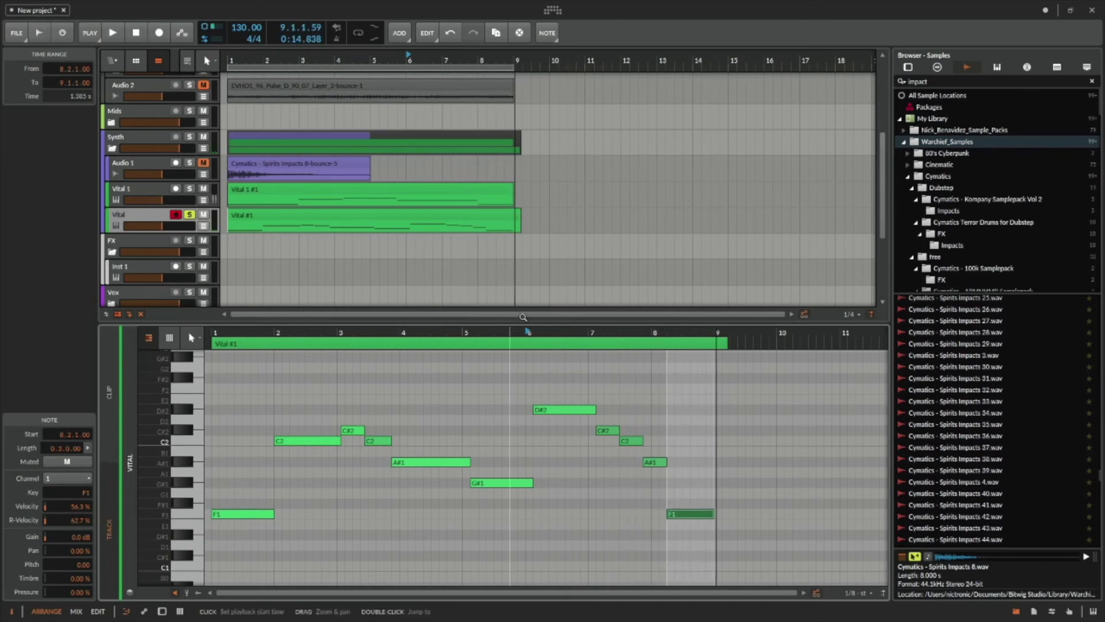
Trim the end of the Vital clip to bar 9 so it is 8 bars long.
{"action": "left_click", "coordinate": [558, 202]}
{"action": "left_click", "coordinate": [516, 213]}
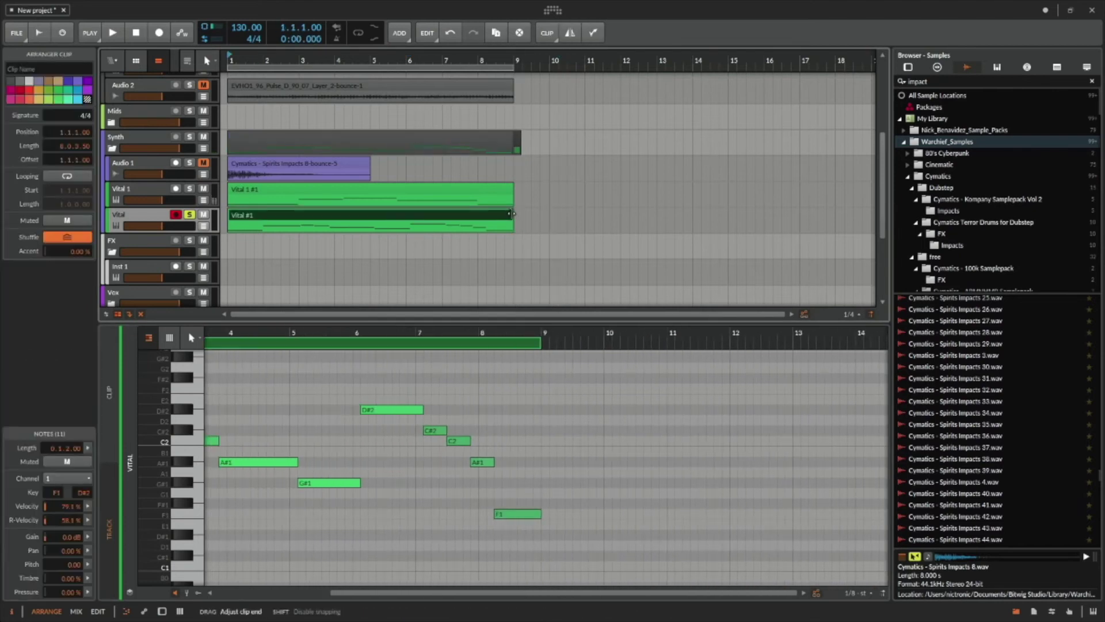
Insert a cue marker at bar 1 of the arrangement and name it Intro.
{"action": "left_click_drag", "start_coordinate": [455, 59], "coordinate": [331, 58]}
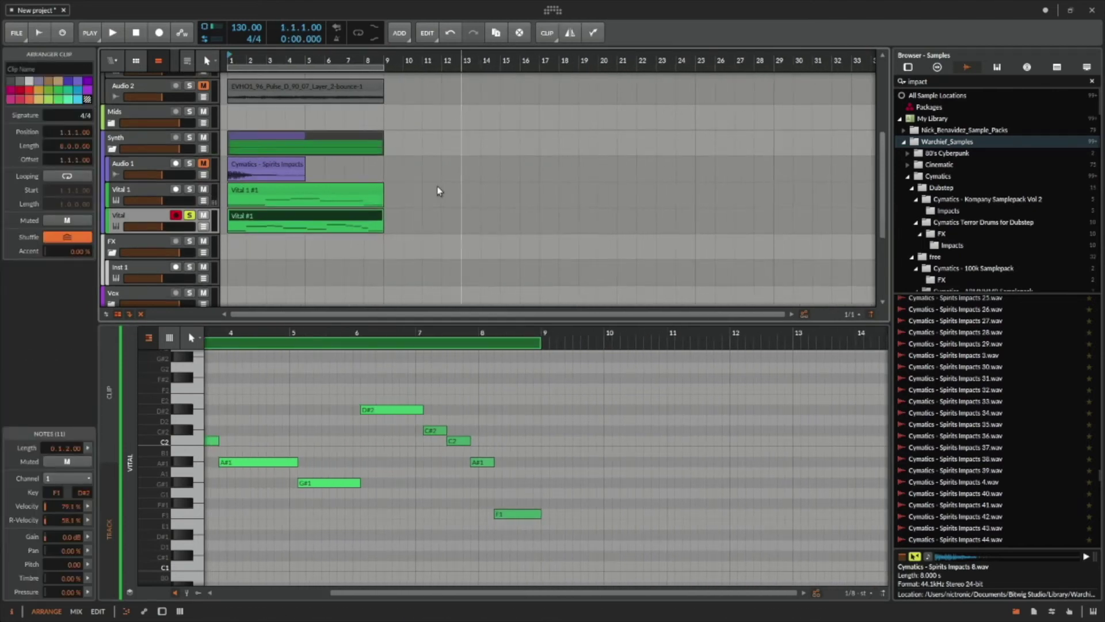
{"action": "scroll", "coordinate": [439, 192], "scroll_direction": "up", "scroll_amount": 5}
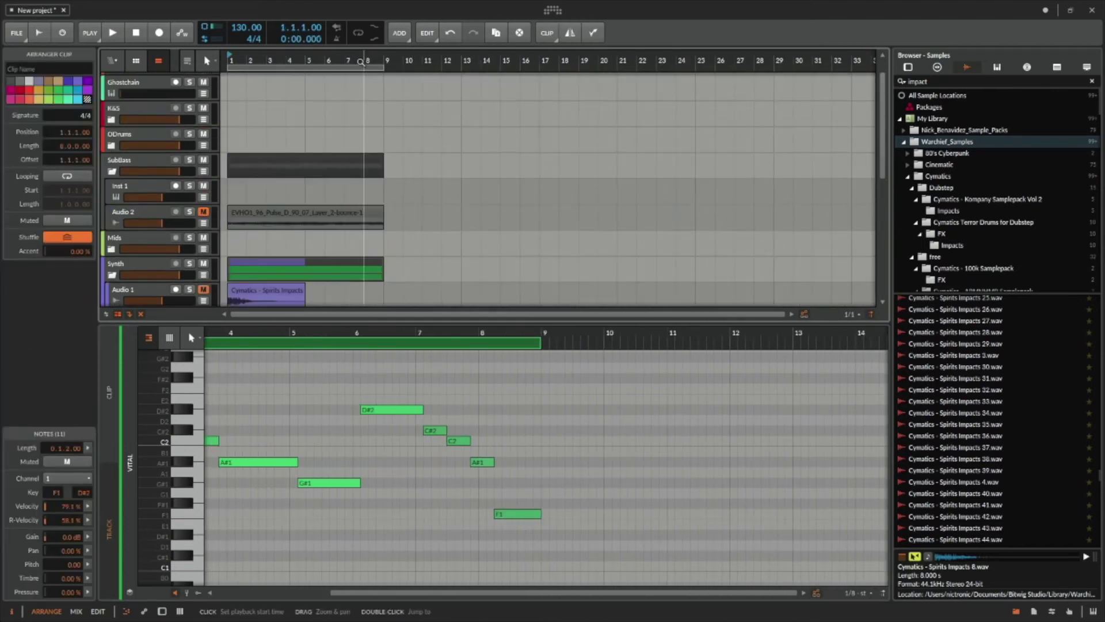
{"action": "right_click", "coordinate": [230, 57]}
{"action": "left_click", "coordinate": [271, 113]}
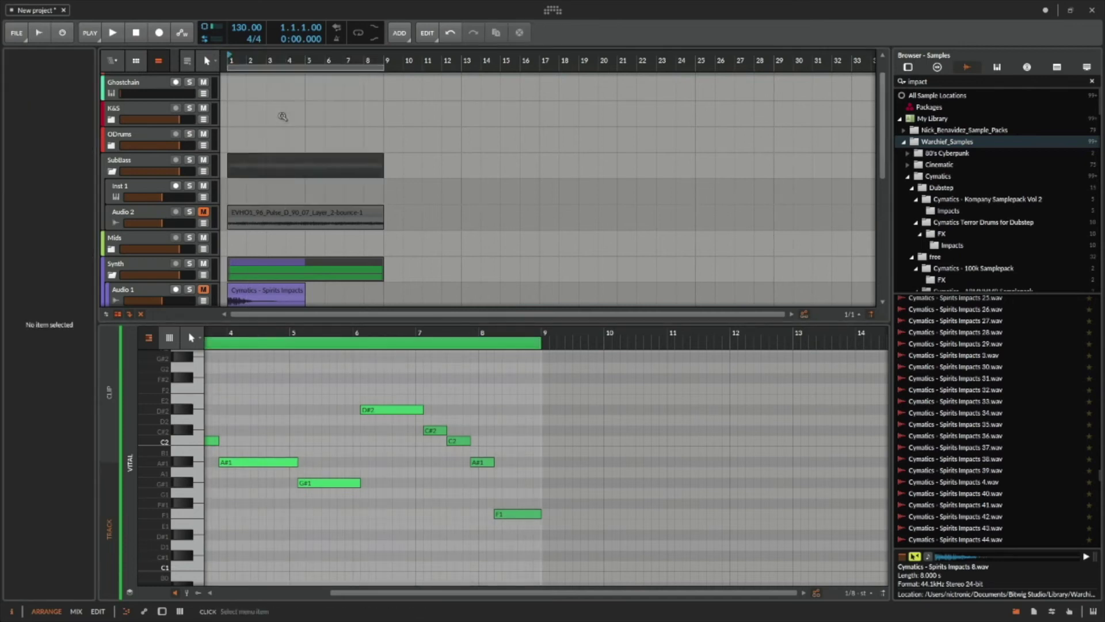
{"action": "left_click", "coordinate": [238, 63]}
{"action": "left_click", "coordinate": [279, 75]}
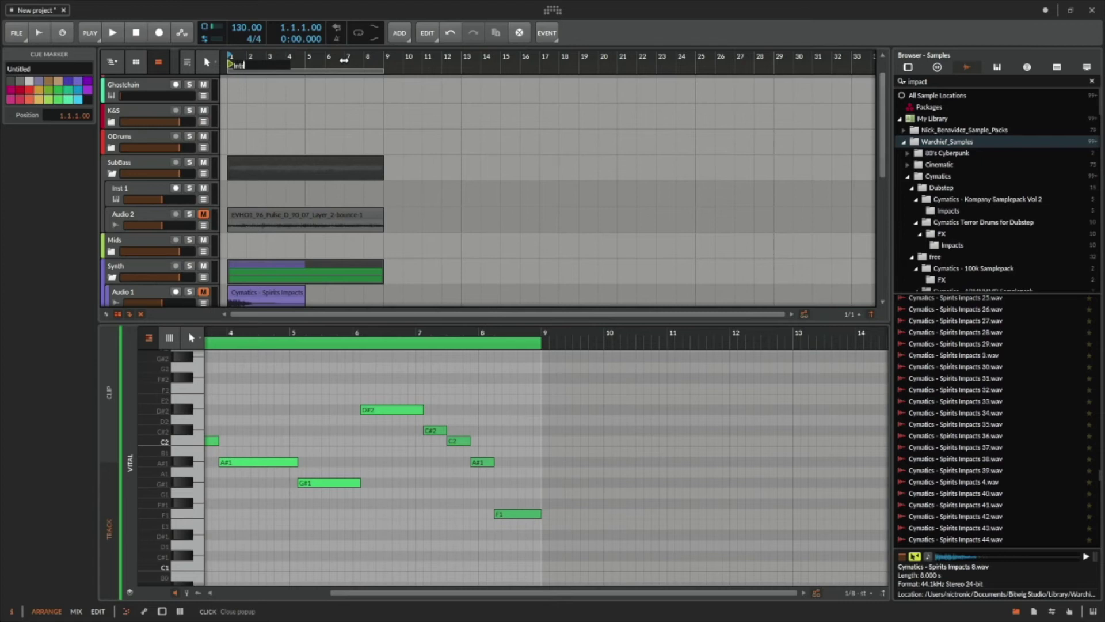
{"action": "type", "text": "Intro"}
{"action": "key", "text": "Return"}
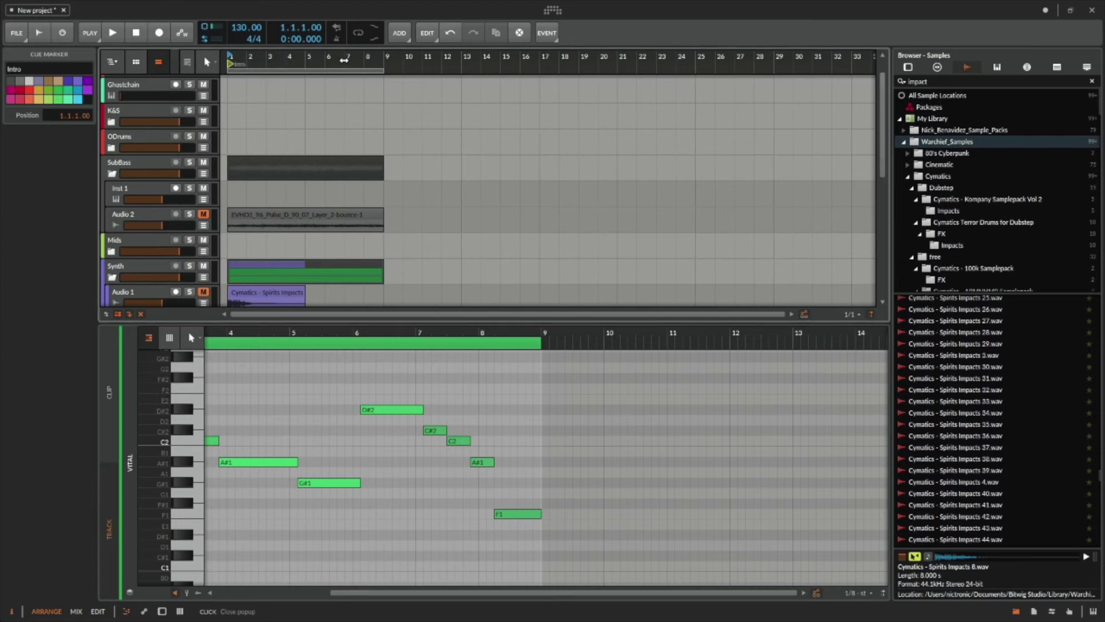
{"action": "right_click", "coordinate": [386, 60]}
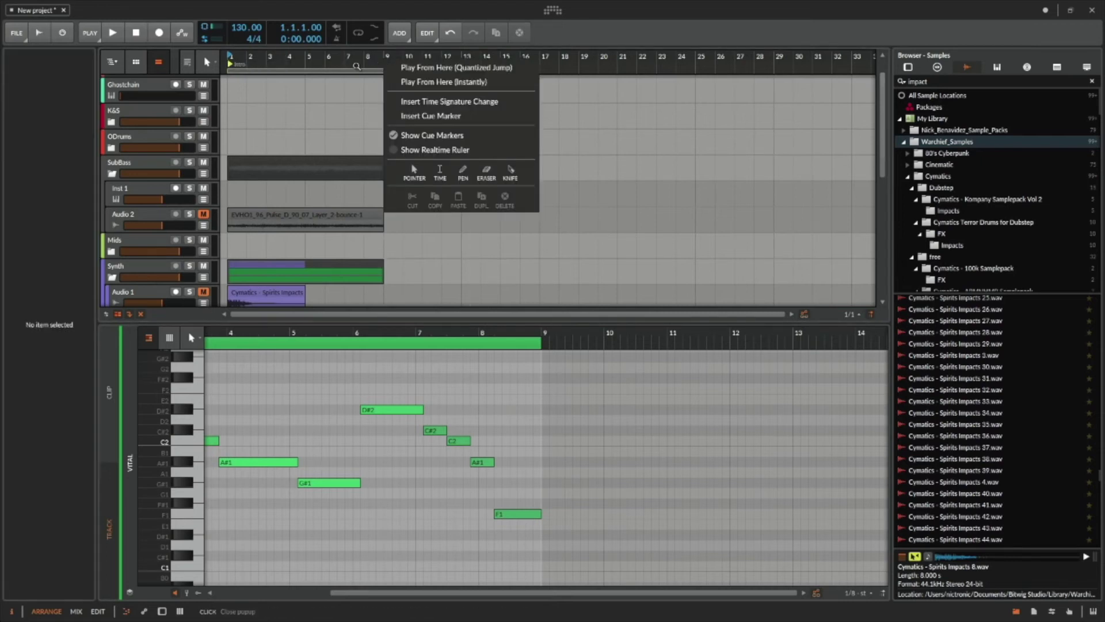
{"action": "left_click", "coordinate": [357, 67]}
Duplicate the Vital 1 and Vital clips to bar 9, and delete the original Vital clip in bars 1 to 8.
{"action": "mouse_move", "coordinate": [364, 66]}
{"action": "left_mouse_down"}
{"action": "mouse_move", "coordinate": [394, 68]}
{"action": "mouse_move", "coordinate": [375, 68]}
{"action": "left_mouse_up"}
{"action": "scroll", "coordinate": [375, 172], "scroll_direction": "down", "scroll_amount": 2}
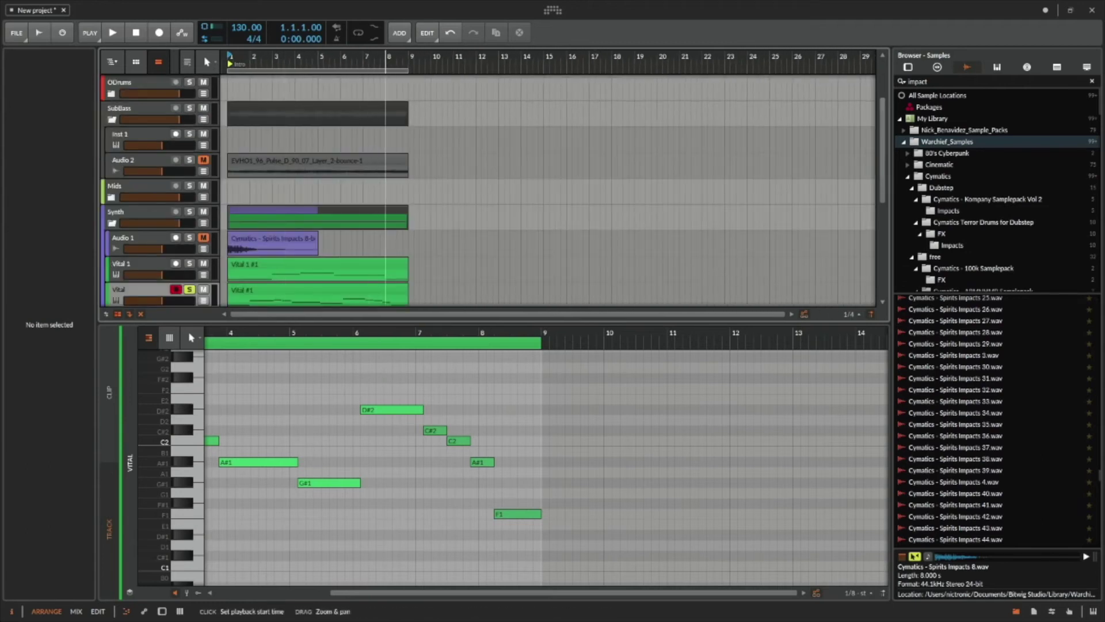
{"action": "left_click", "coordinate": [346, 285]}
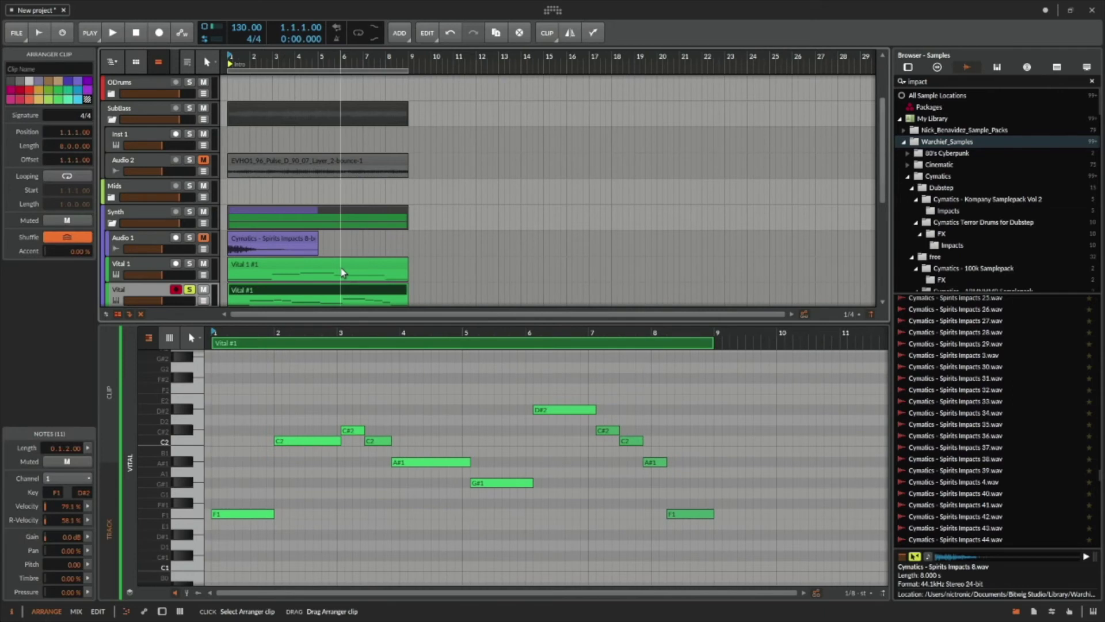
{"action": "left_click", "coordinate": [329, 266], "text": "shift"}
{"action": "key", "text": "ctrl+d"}
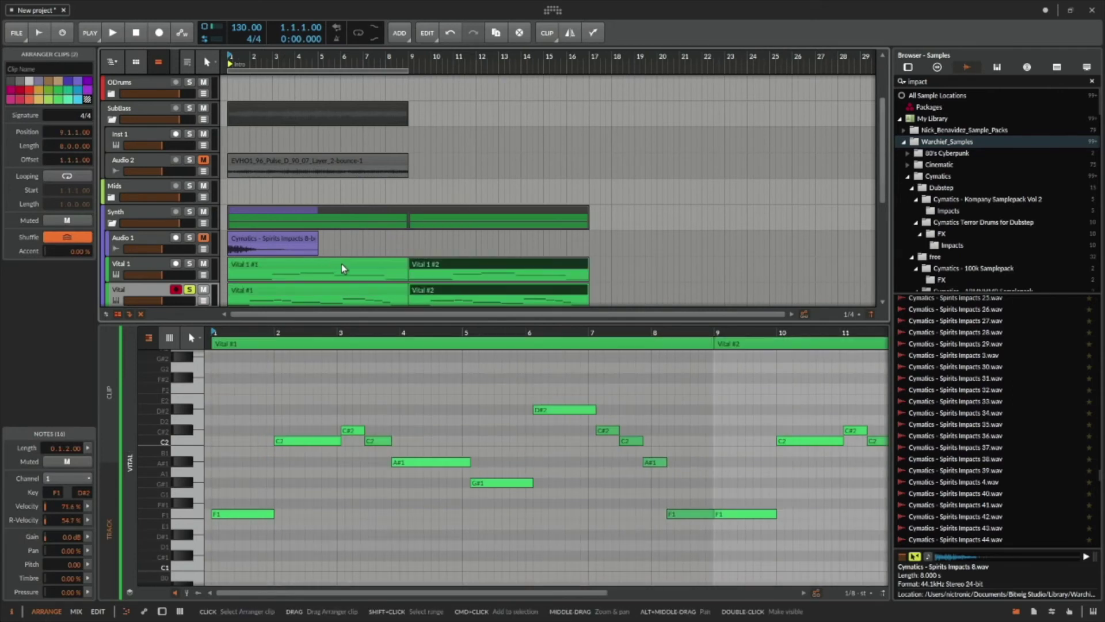
{"action": "left_click", "coordinate": [342, 293]}
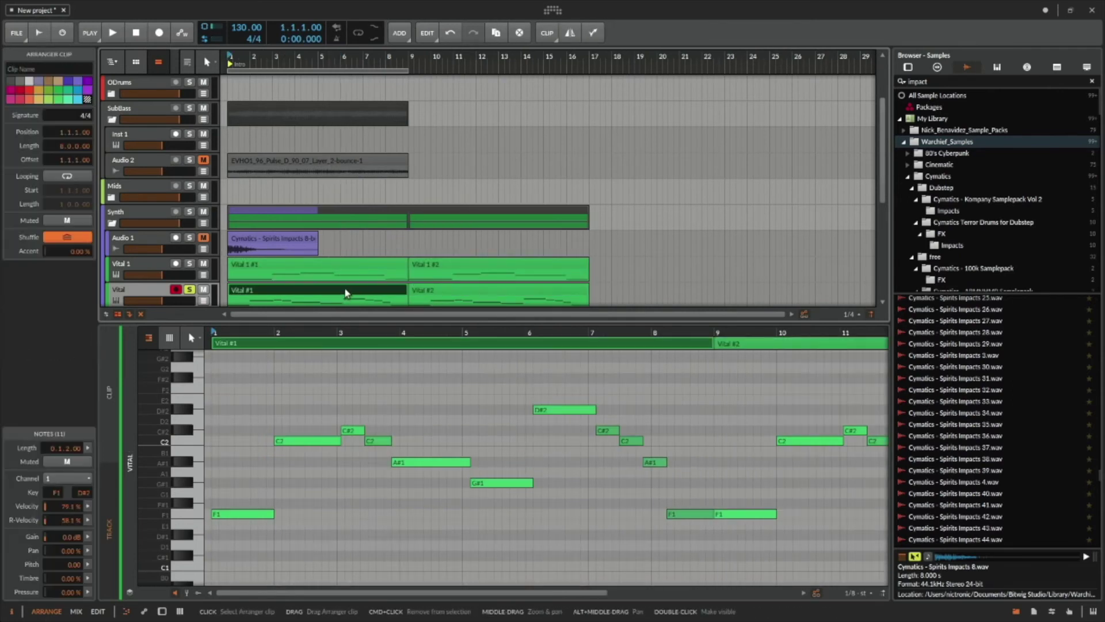
{"action": "key", "text": "Delete"}
Insert a cue marker at bar 9 of the arrangement and name it Beat 1.1.
{"action": "scroll", "coordinate": [305, 272], "scroll_direction": "down", "scroll_amount": 3}
{"action": "scroll", "coordinate": [419, 267], "scroll_direction": "up", "scroll_amount": 6}
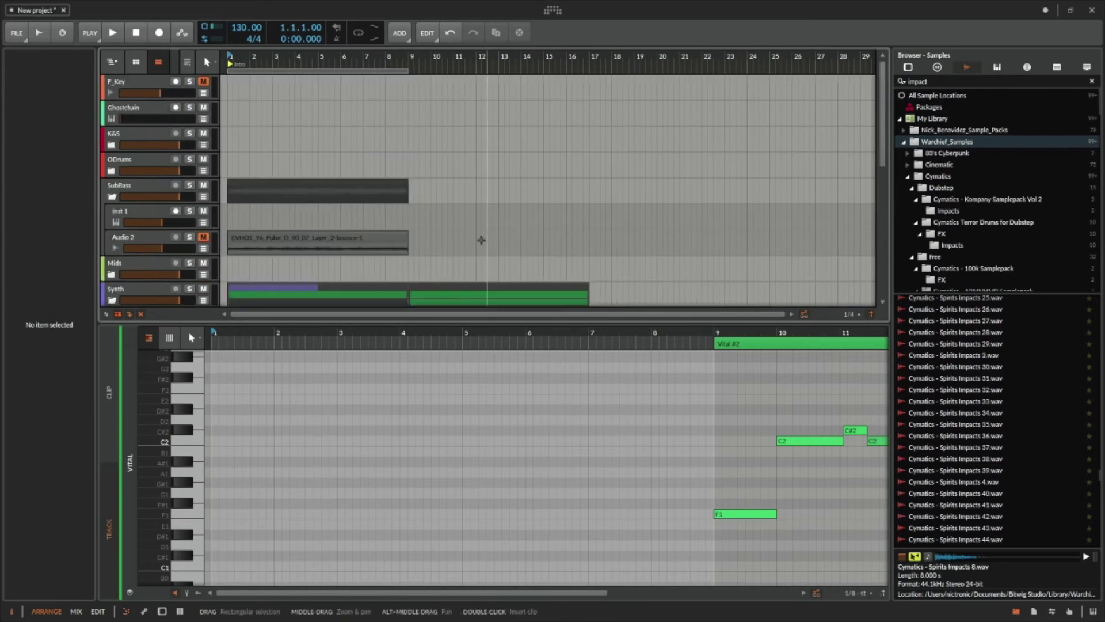
{"action": "right_click", "coordinate": [411, 61]}
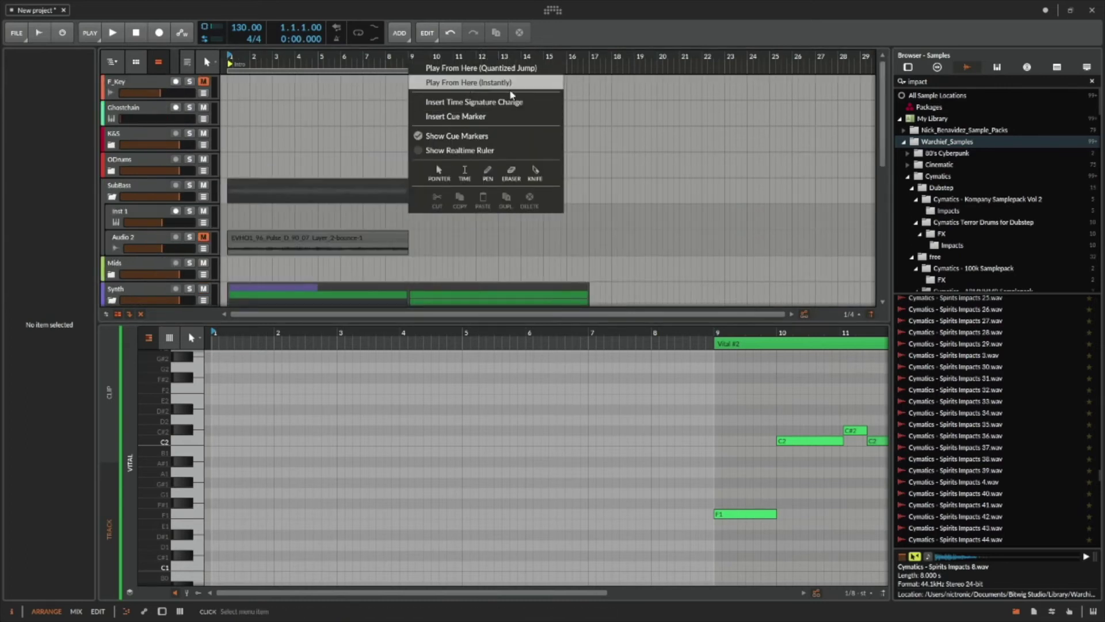
{"action": "left_click", "coordinate": [461, 116]}
{"action": "right_click", "coordinate": [410, 62]}
{"action": "left_click", "coordinate": [454, 72]}
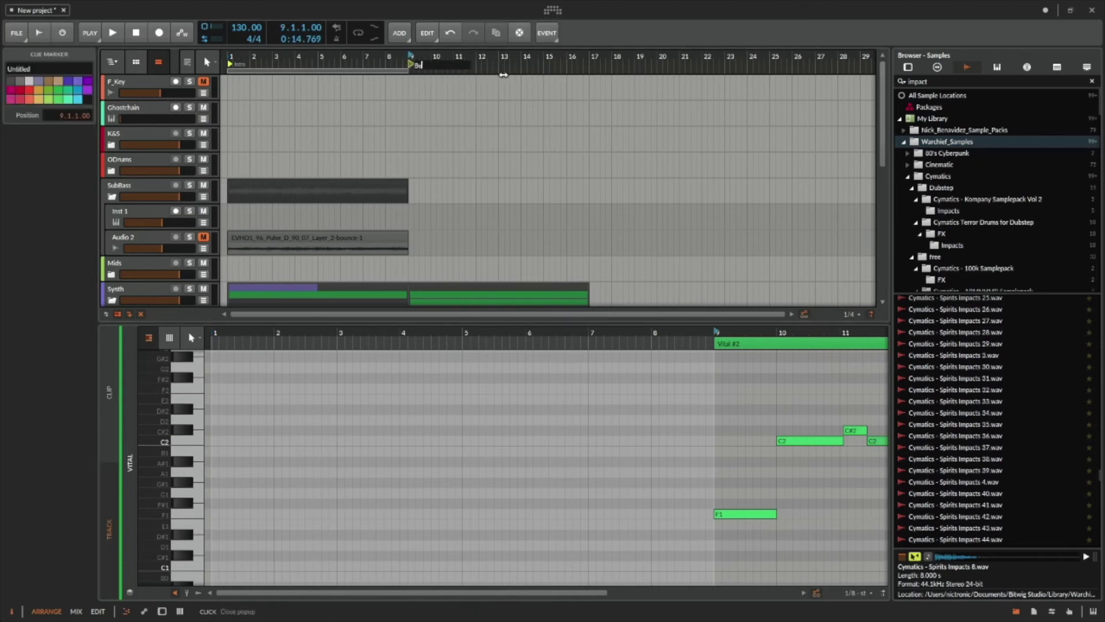
{"action": "key", "text": "Return"}
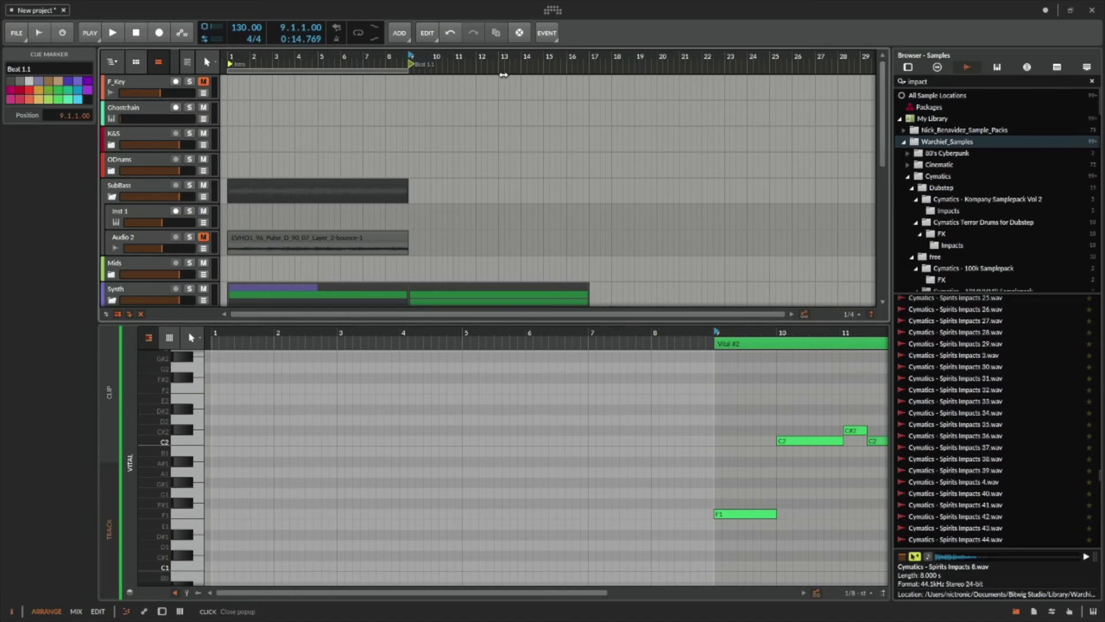
{"action": "left_click_drag", "start_coordinate": [471, 60], "coordinate": [470, 206]}
{"action": "scroll", "coordinate": [470, 213], "scroll_direction": "down", "scroll_amount": 5}
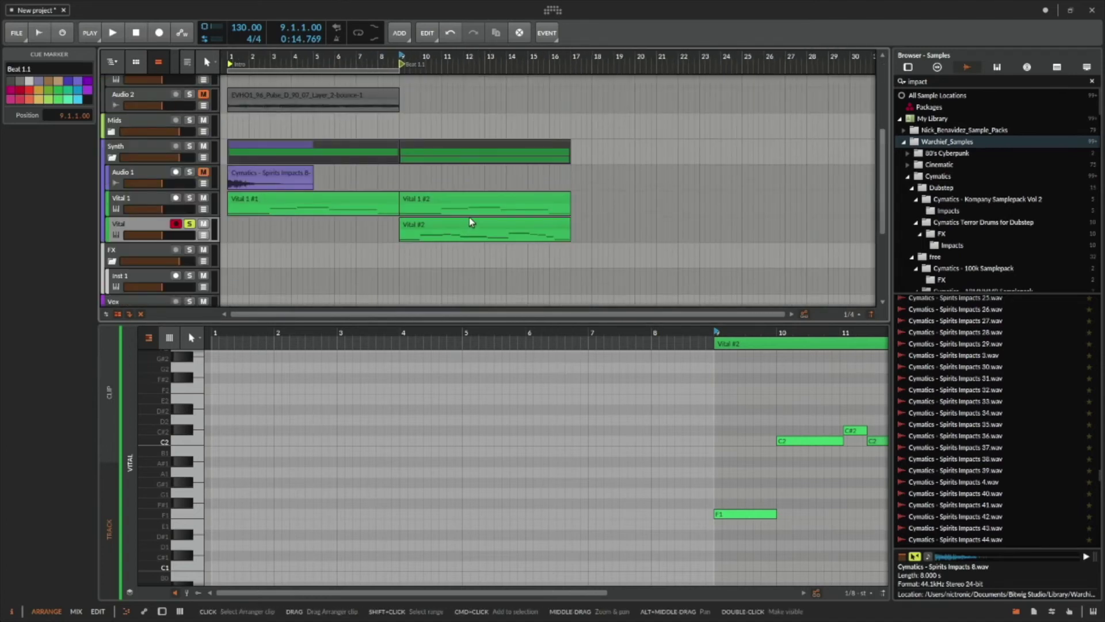
Add a new instrument track directly below the Vital track in the Synth group.
{"action": "scroll", "coordinate": [468, 217], "scroll_direction": "up", "scroll_amount": 2}
{"action": "left_click_drag", "start_coordinate": [507, 315], "coordinate": [531, 499]}
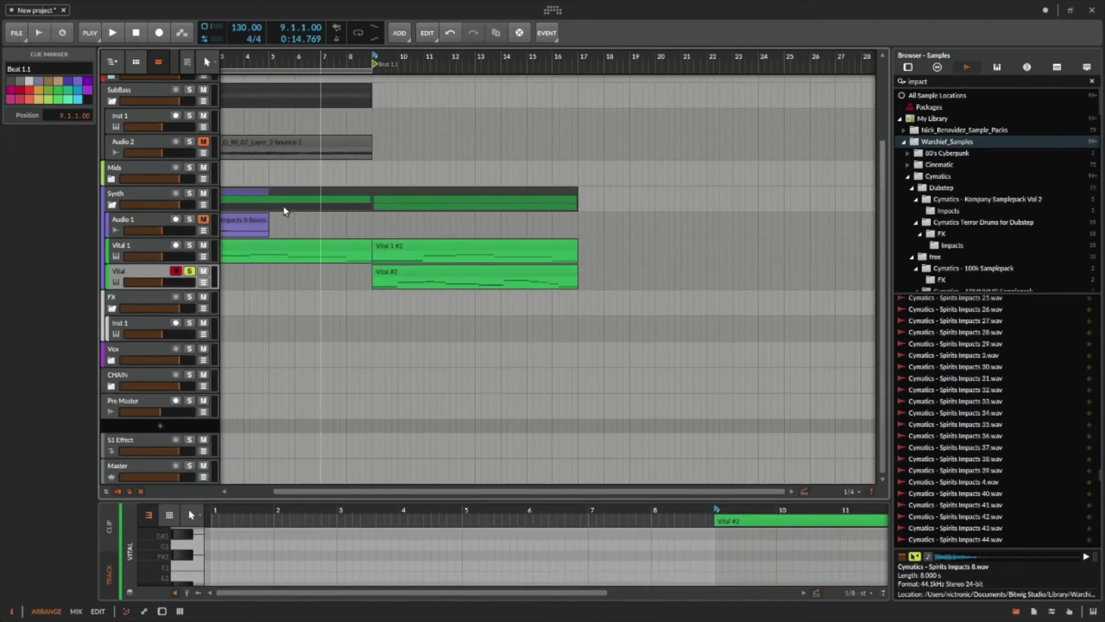
{"action": "left_click", "coordinate": [141, 275]}
{"action": "right_click", "coordinate": [147, 275]}
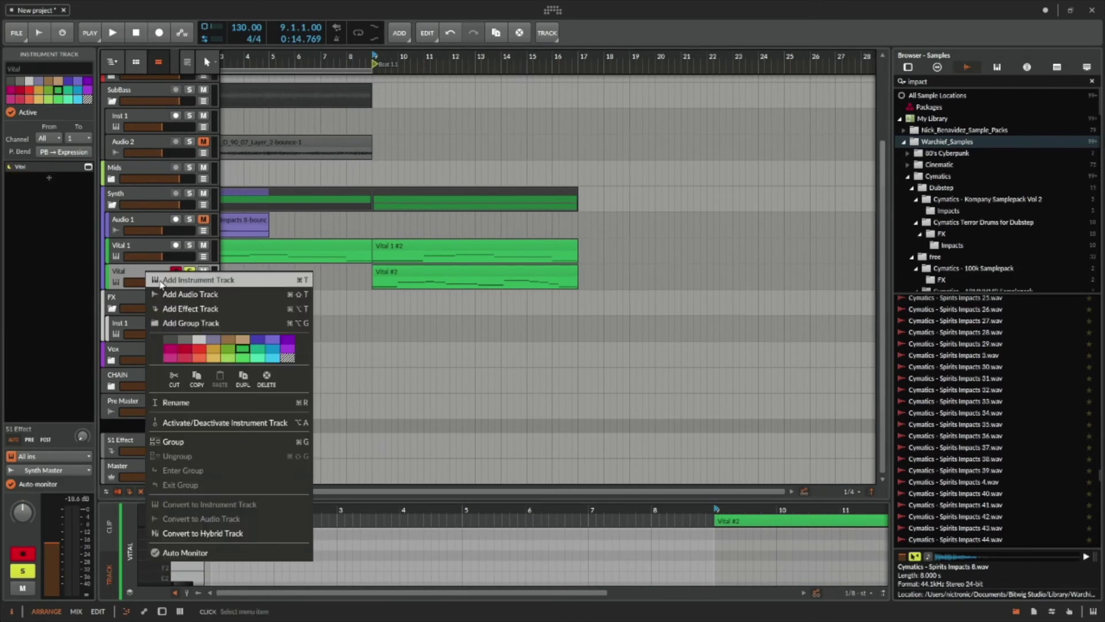
{"action": "left_click", "coordinate": [195, 280]}
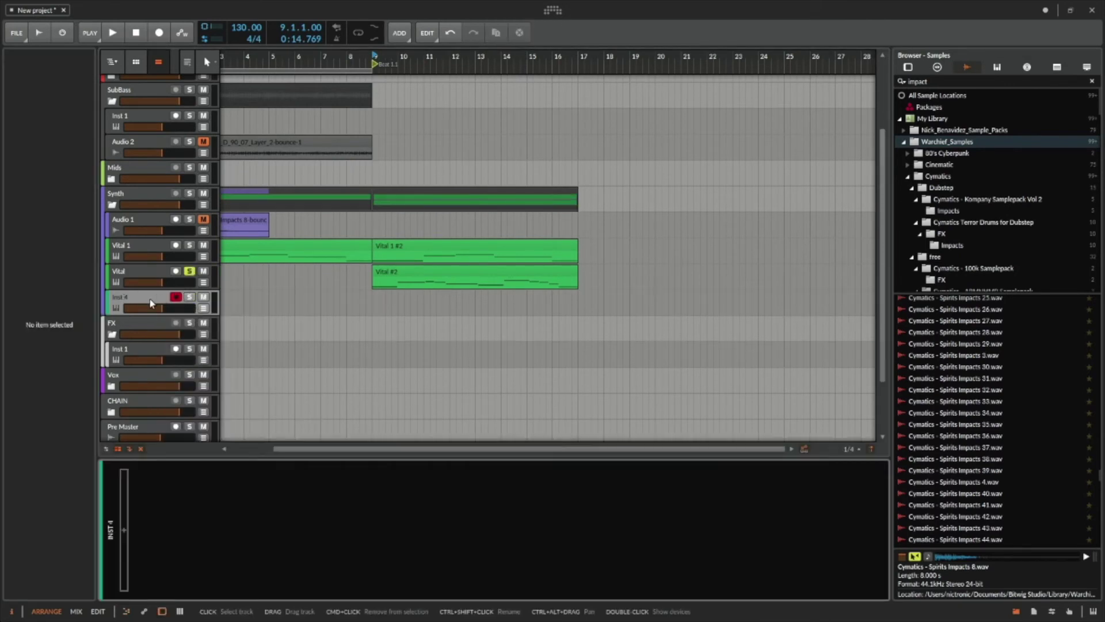
Insert the Serum synth on the new instrument track and open its plug-in window.
{"action": "left_click", "coordinate": [126, 531]}
{"action": "type", "text": "serum"}
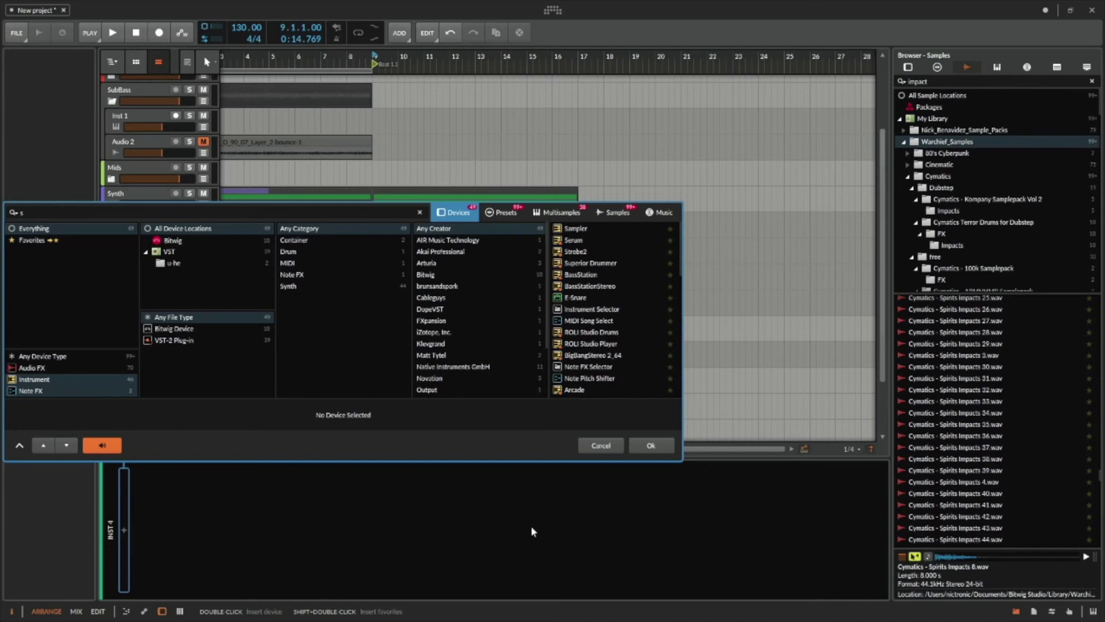
{"action": "left_click", "coordinate": [574, 229]}
{"action": "left_click", "coordinate": [656, 446]}
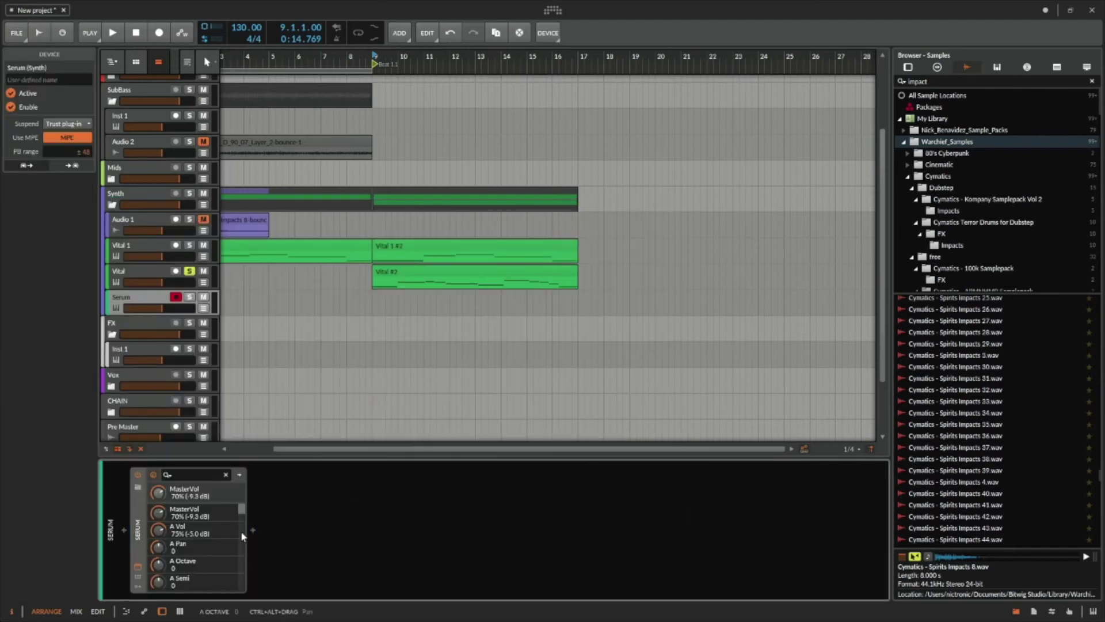
{"action": "left_click", "coordinate": [137, 567]}
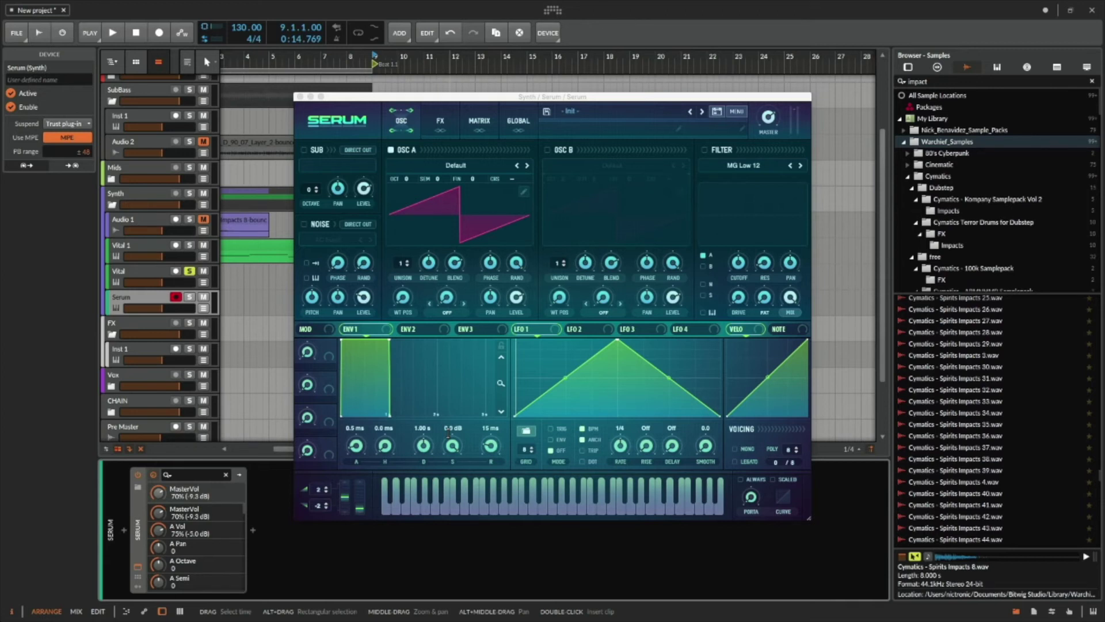
Filter Serum's preset browser to the Pluck category and load the PL Cell preset.
{"action": "mouse_move", "coordinate": [632, 99]}
{"action": "left_mouse_down"}
{"action": "mouse_move", "coordinate": [548, 94]}
{"action": "mouse_move", "coordinate": [620, 108]}
{"action": "left_mouse_up"}
{"action": "left_click", "coordinate": [585, 124]}
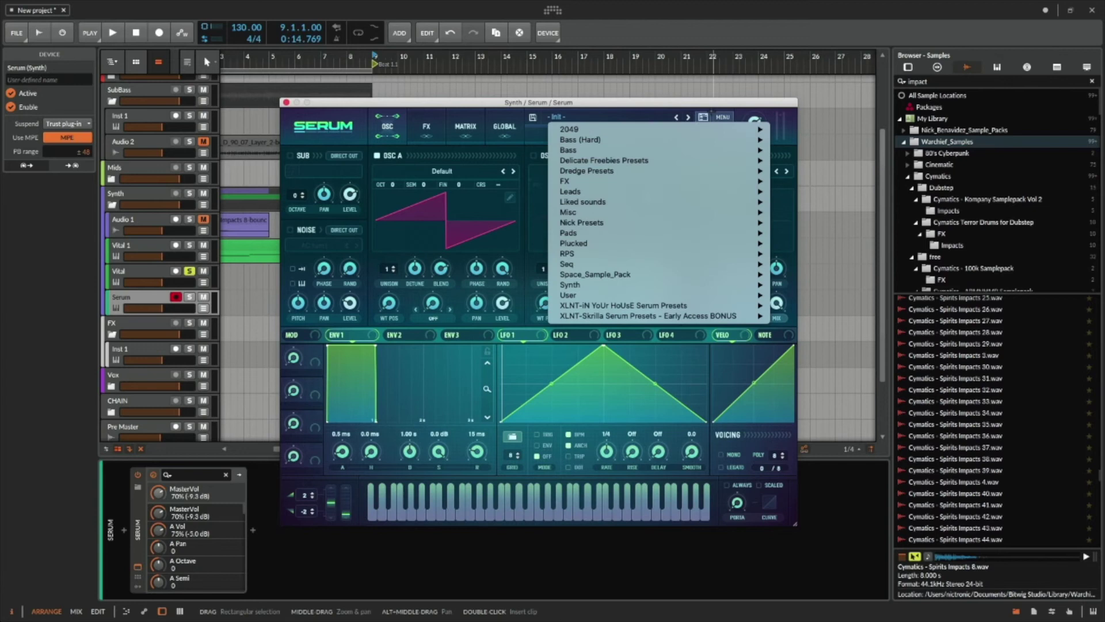
{"action": "left_click", "coordinate": [703, 116]}
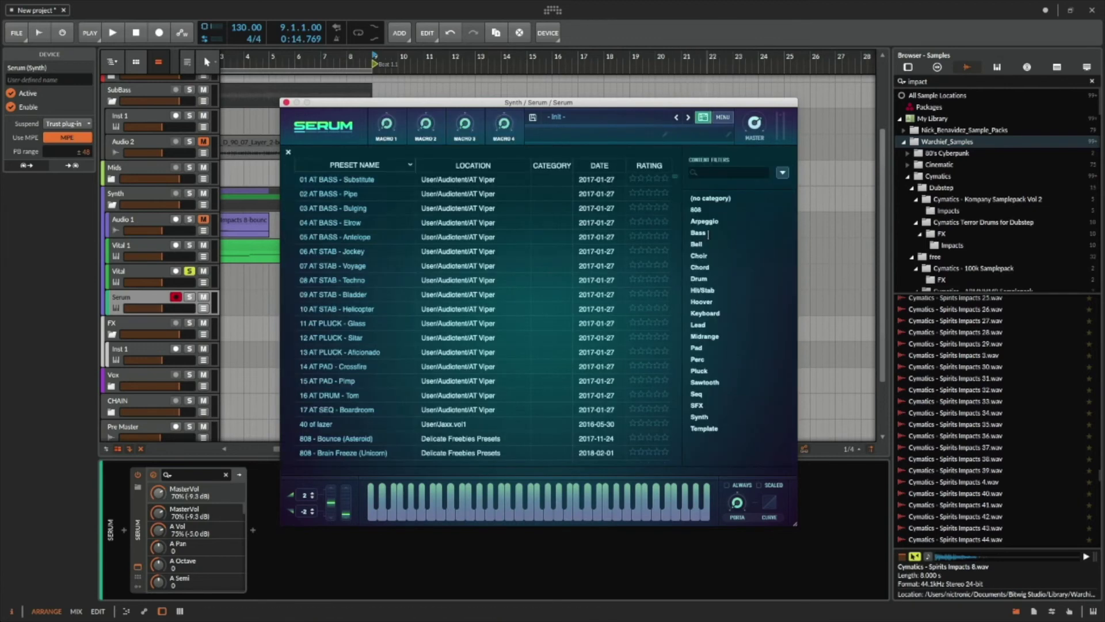
{"action": "left_click", "coordinate": [702, 371]}
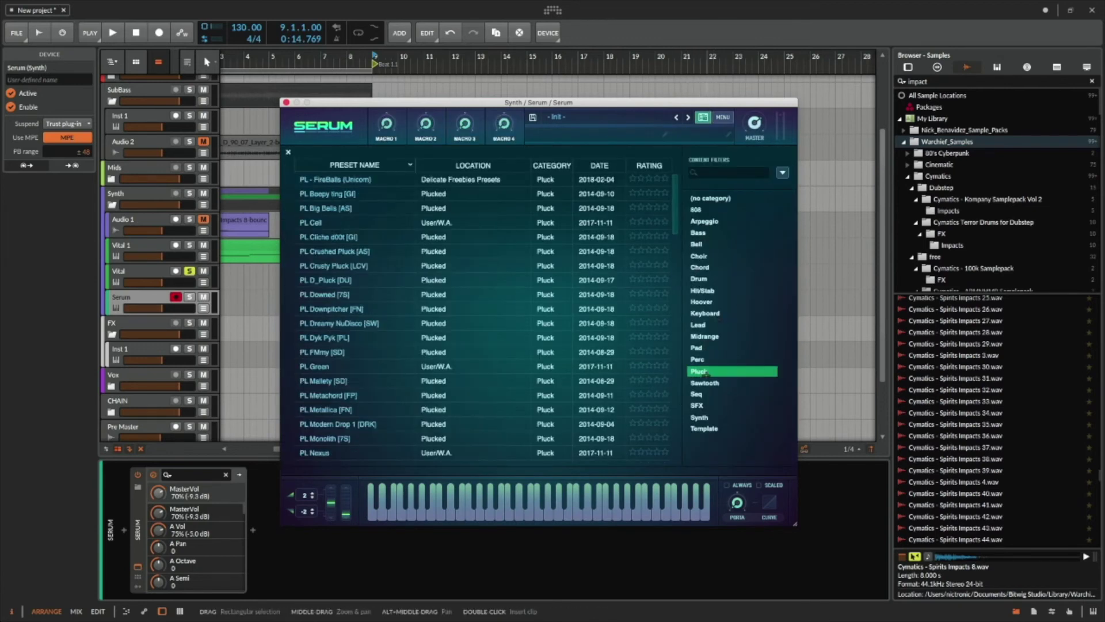
{"action": "left_click", "coordinate": [338, 222]}
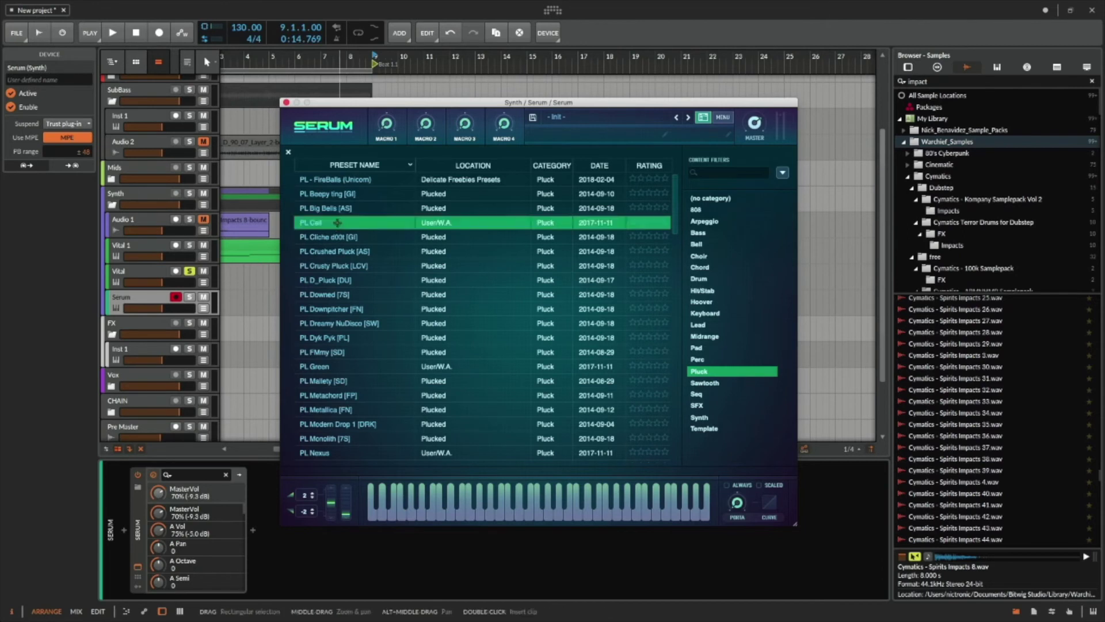
Solo the Serum track, audition several pluck presets, load PL FMmy [SD] and close the Serum window.
{"action": "left_click", "coordinate": [191, 297]}
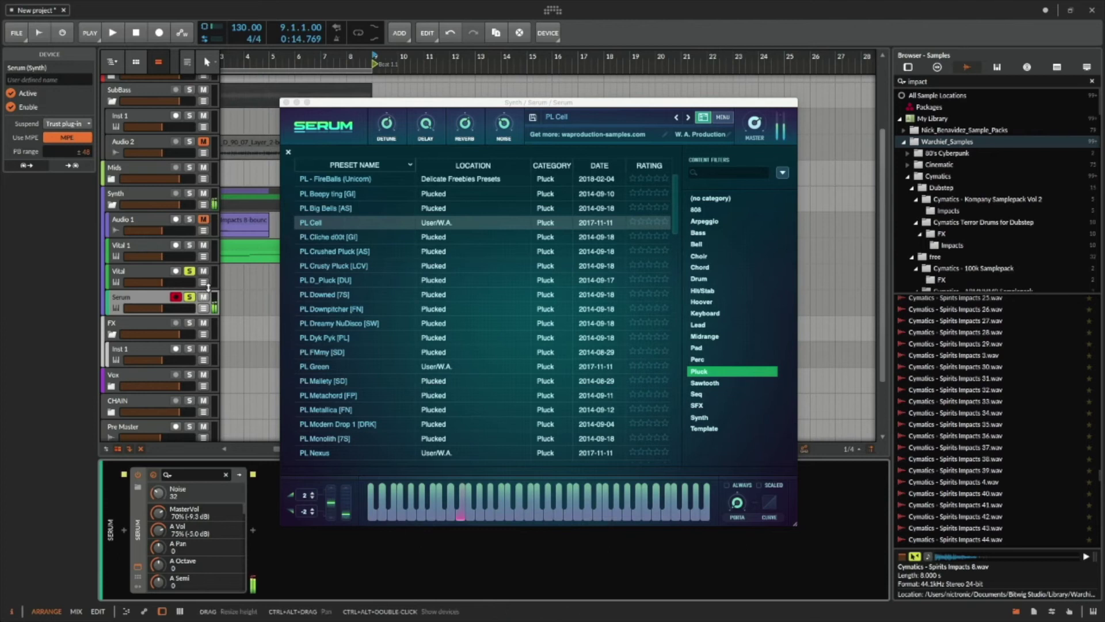
{"action": "left_click", "coordinate": [364, 251]}
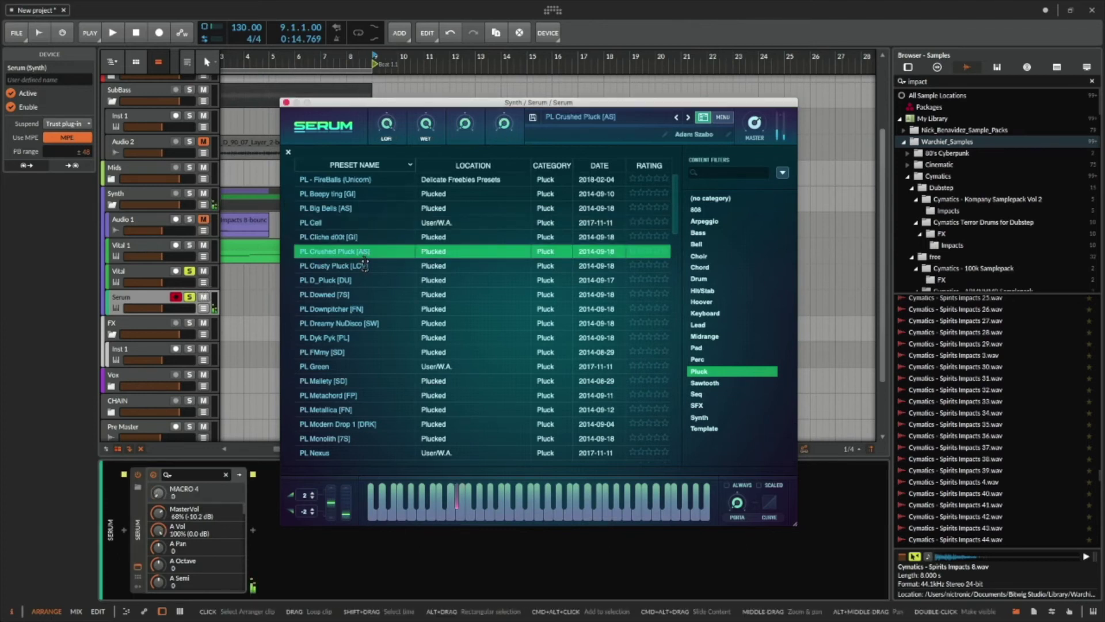
{"action": "left_click", "coordinate": [375, 266]}
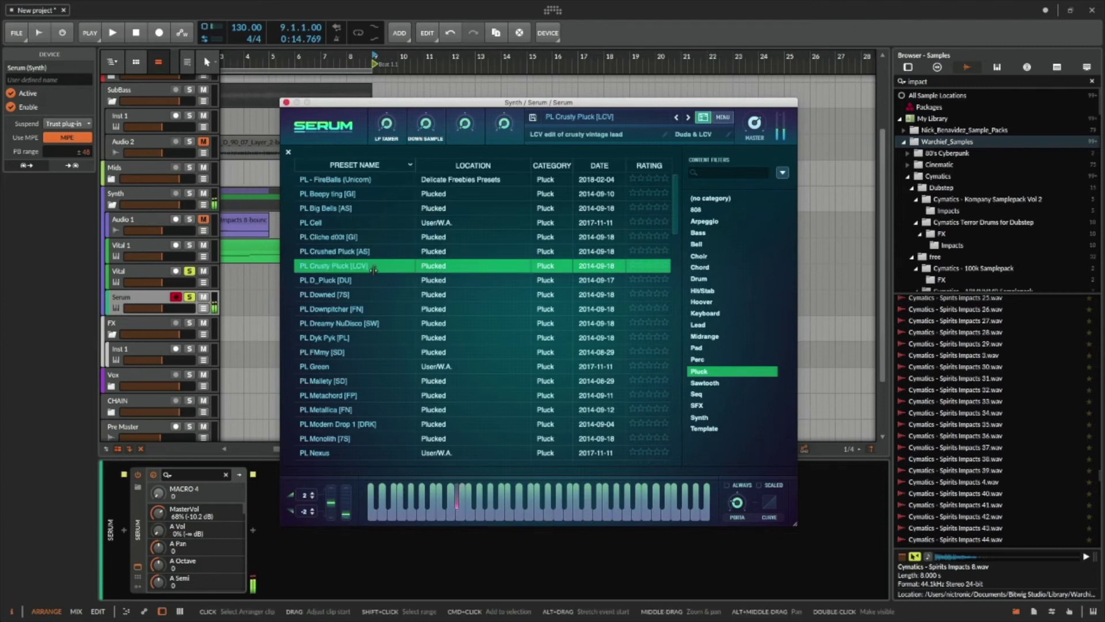
{"action": "left_click", "coordinate": [375, 279]}
{"action": "left_click", "coordinate": [375, 295]}
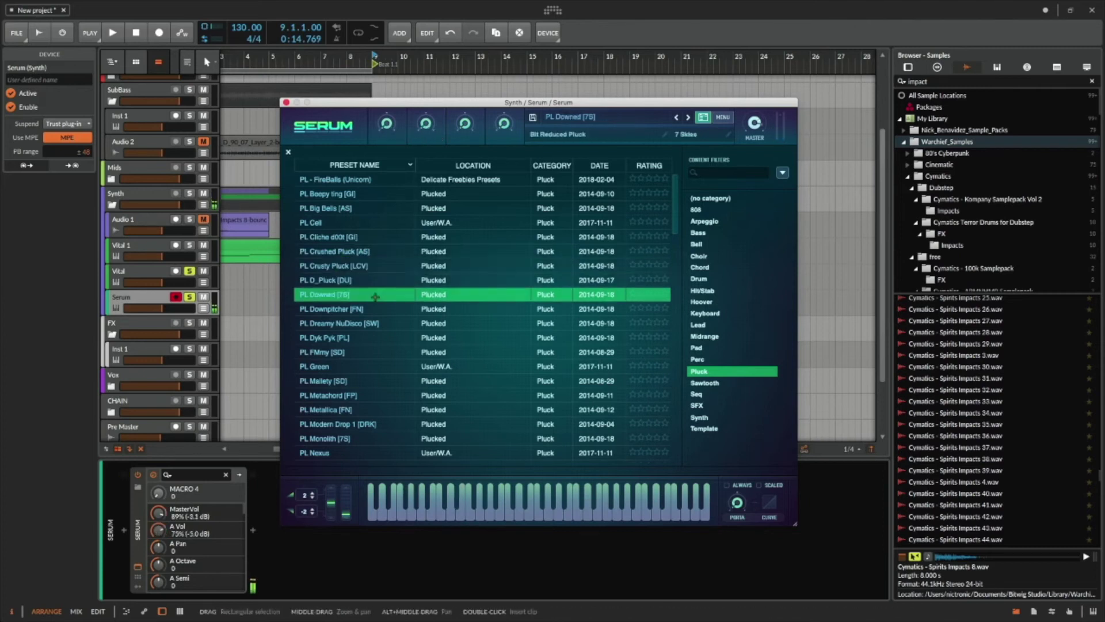
{"action": "left_click", "coordinate": [368, 352]}
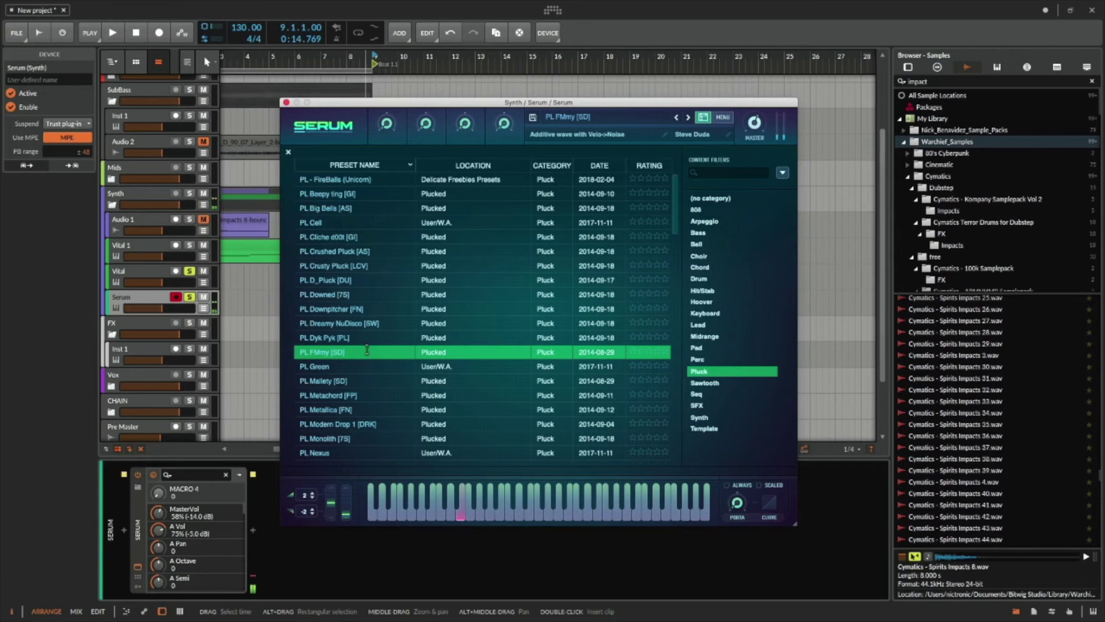
{"action": "left_click", "coordinate": [374, 337]}
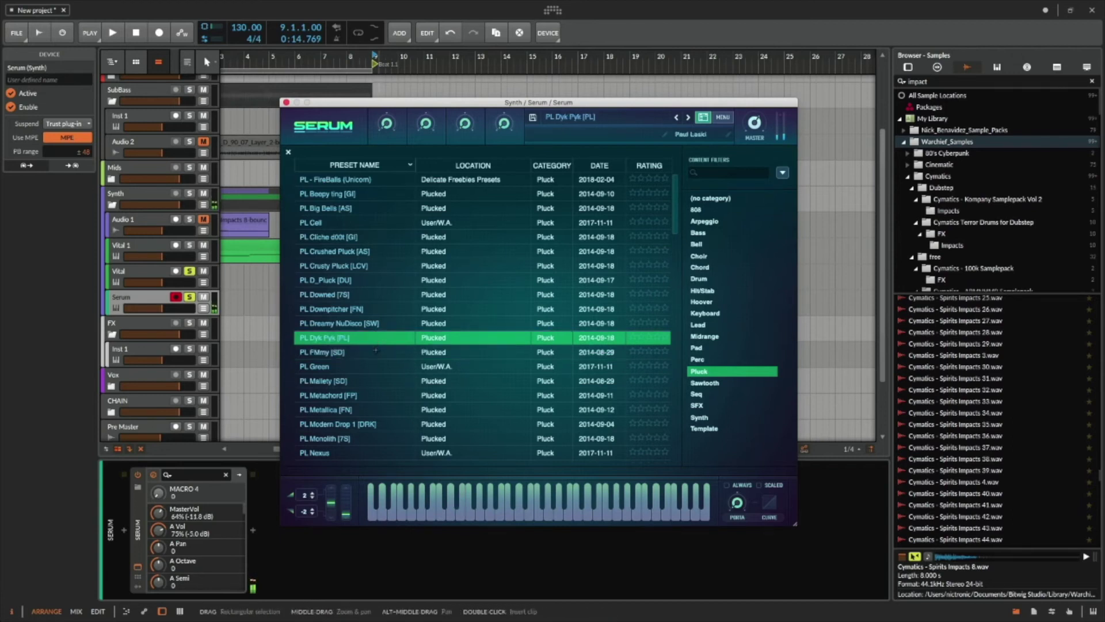
{"action": "left_click", "coordinate": [376, 352]}
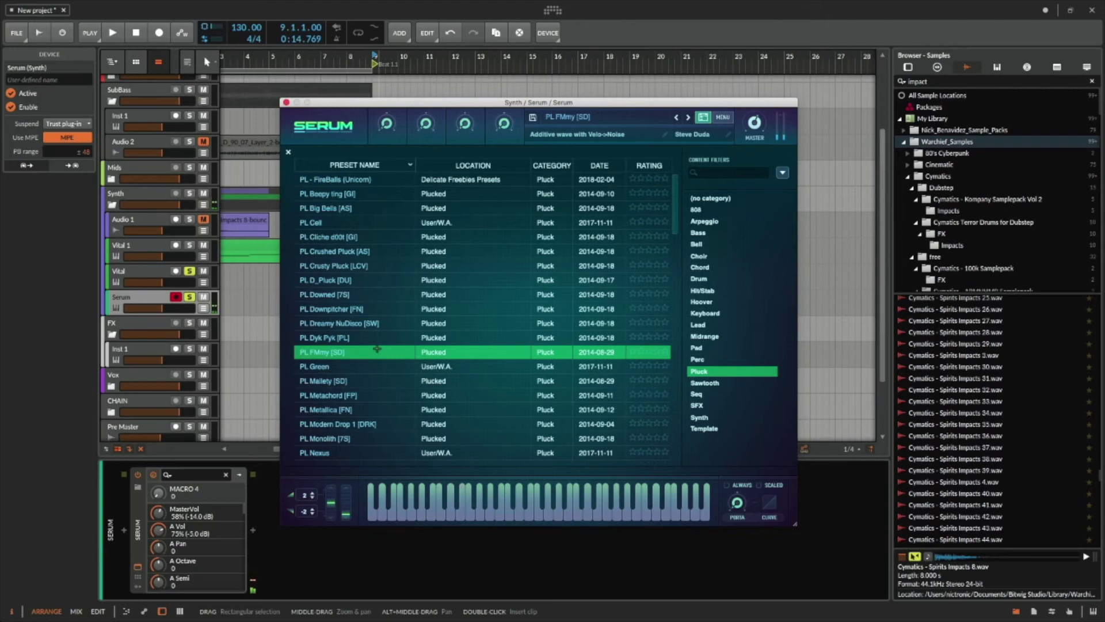
{"action": "left_click", "coordinate": [286, 101]}
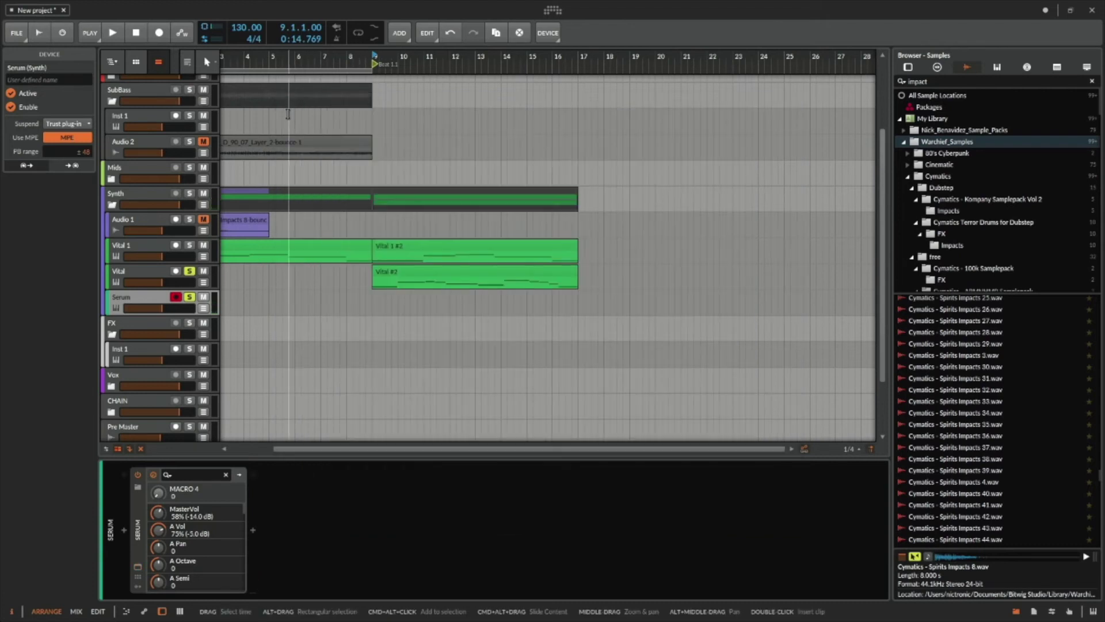
Open the Vital clip at bar 9 in the note editor and shift the long C2 note from bar 10 to the clip's start.
{"action": "double_click", "coordinate": [423, 274]}
{"action": "left_click_drag", "start_coordinate": [519, 498], "coordinate": [547, 274]}
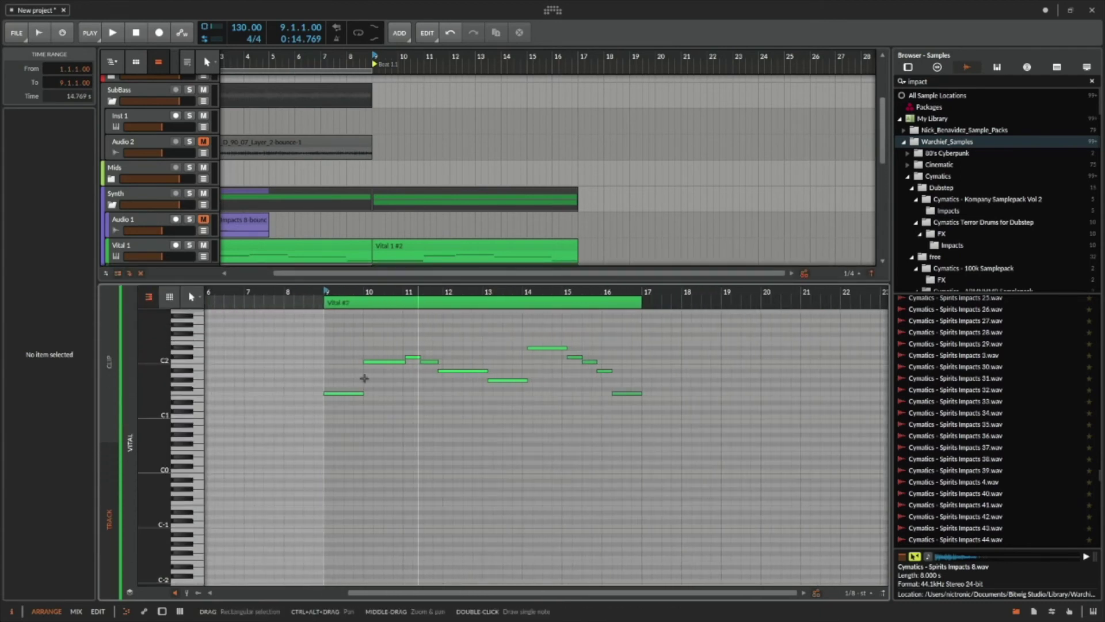
{"action": "left_click_drag", "start_coordinate": [396, 282], "coordinate": [396, 289]}
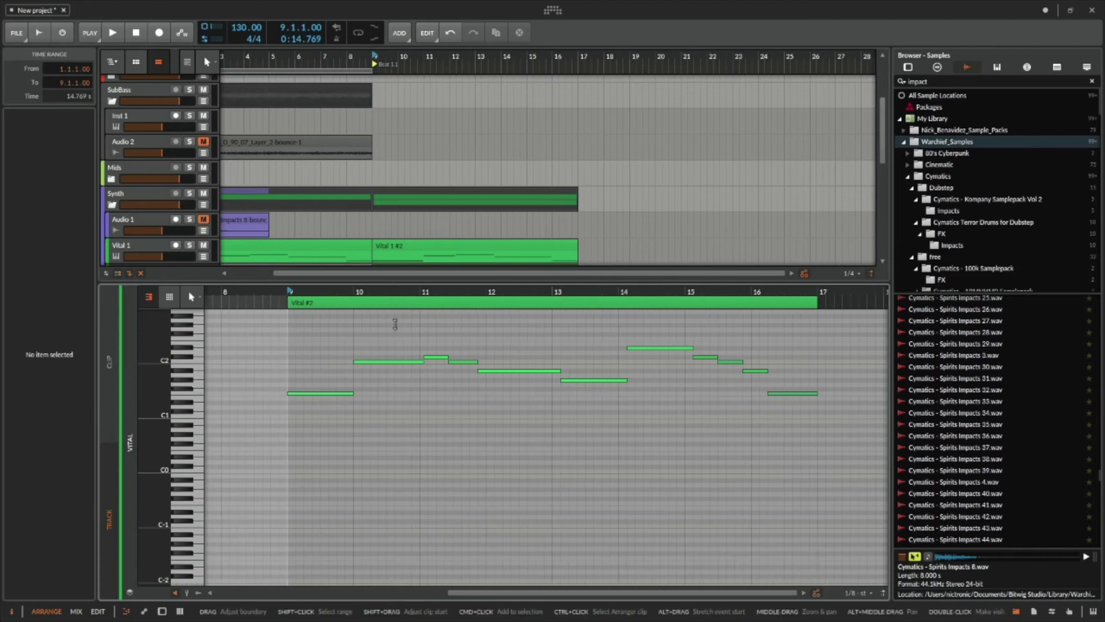
{"action": "left_click", "coordinate": [382, 362]}
{"action": "key", "text": "Left"}
{"action": "key", "text": "Left"}
{"action": "key", "text": "Left"}
{"action": "key", "text": "Left"}
Shift the C#2 note at bar 11 back to the clip's start and delete the short C2 note that followed it.
{"action": "left_click", "coordinate": [432, 357]}
{"action": "key", "text": "Left"}
{"action": "key", "text": "Left"}
{"action": "key", "text": "Left"}
{"action": "key", "text": "Left"}
{"action": "key", "text": "Left"}
{"action": "key", "text": "Left"}
{"action": "key", "text": "Left"}
{"action": "key", "text": "Left"}
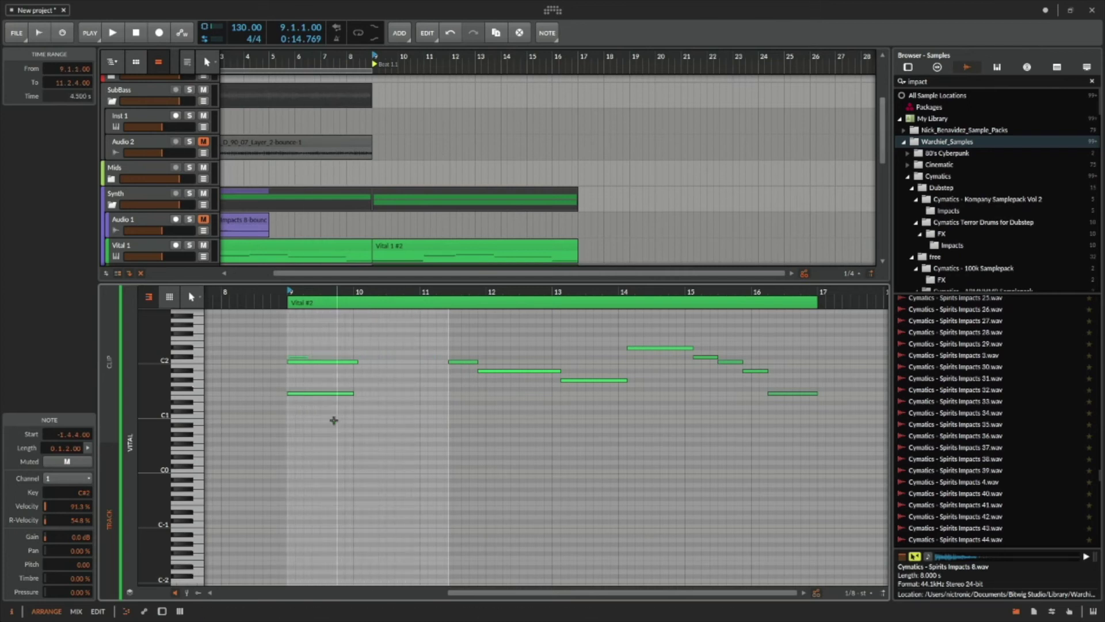
{"action": "left_click", "coordinate": [464, 363]}
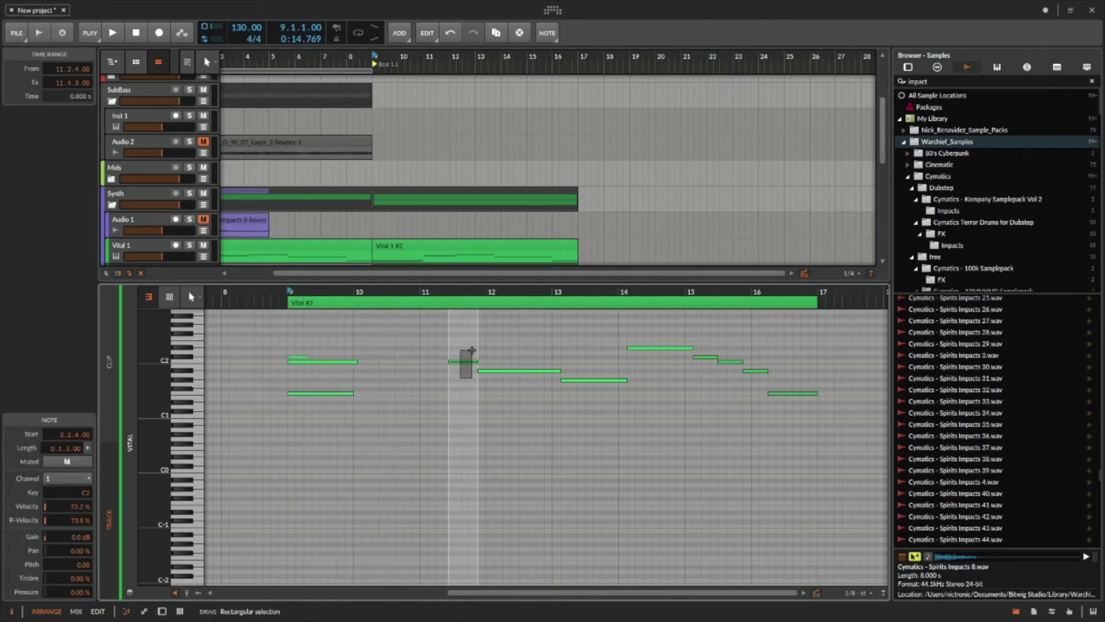
{"action": "key", "text": "Delete"}
Shift the long A#1 note that ends at bar 13 back to the clip's start at bar 9.
{"action": "left_click", "coordinate": [528, 370]}
{"action": "left_click_drag", "start_coordinate": [537, 372], "coordinate": [494, 389]}
{"action": "key", "text": "ctrl+z"}
{"action": "key", "text": "Left"}
{"action": "key", "text": "Left"}
{"action": "key", "text": "Left"}
{"action": "key", "text": "Left"}
{"action": "key", "text": "Left"}
{"action": "key", "text": "Left"}
{"action": "key", "text": "Left"}
{"action": "key", "text": "Left"}
{"action": "key", "text": "Left"}
{"action": "key", "text": "Left"}
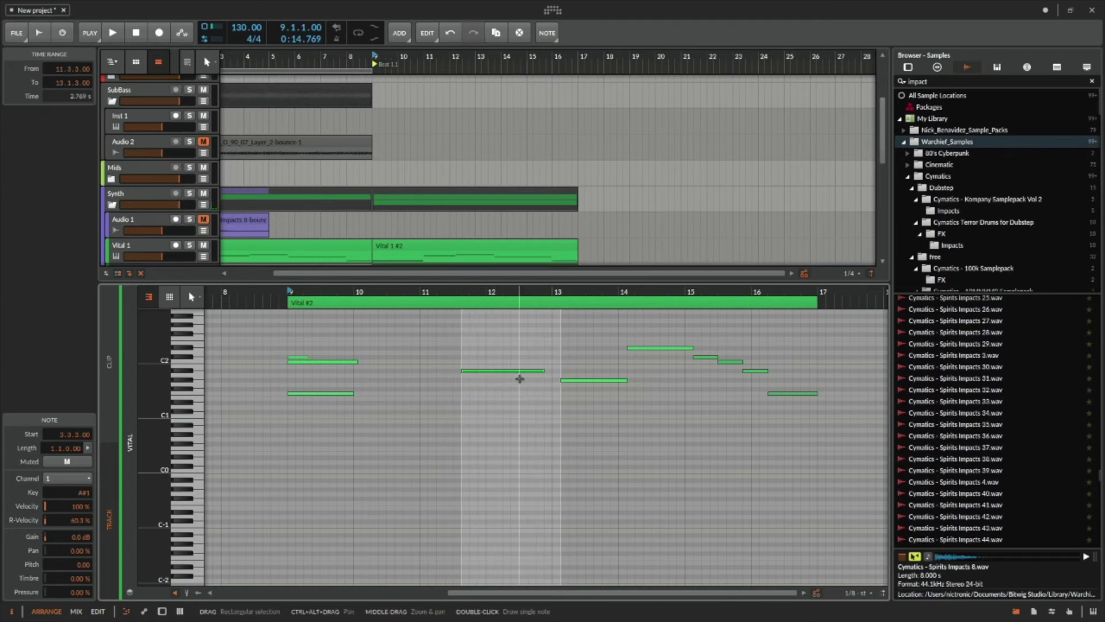
{"action": "key", "text": "Left"}
{"action": "key", "text": "Left"}
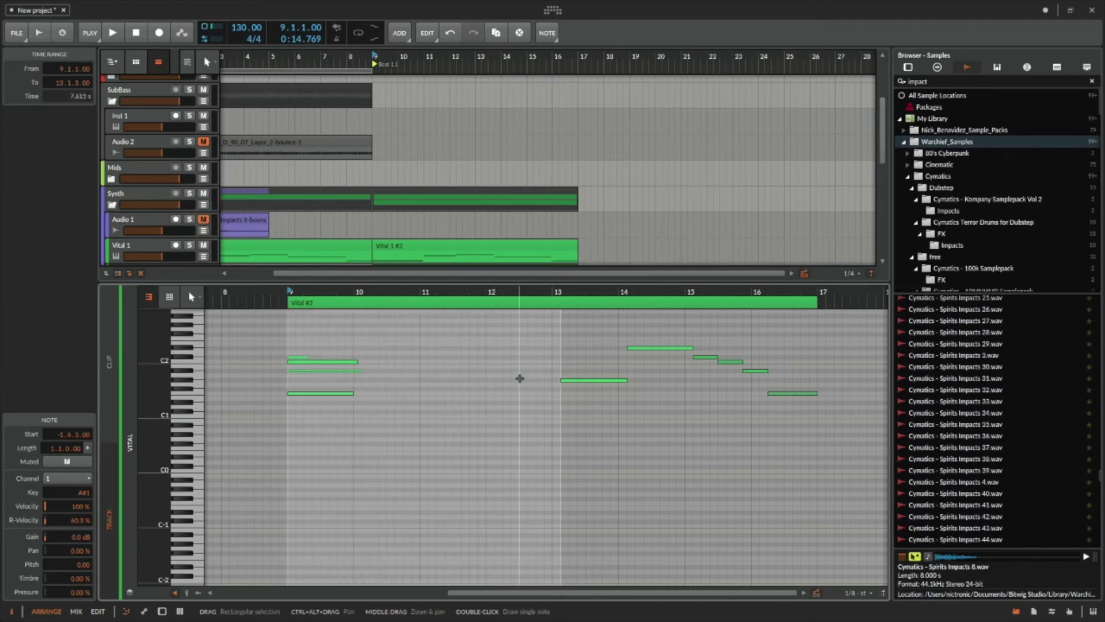
{"action": "left_click_drag", "start_coordinate": [160, 352], "coordinate": [160, 331]}
{"action": "key", "text": "Right"}
{"action": "key", "text": "Right"}
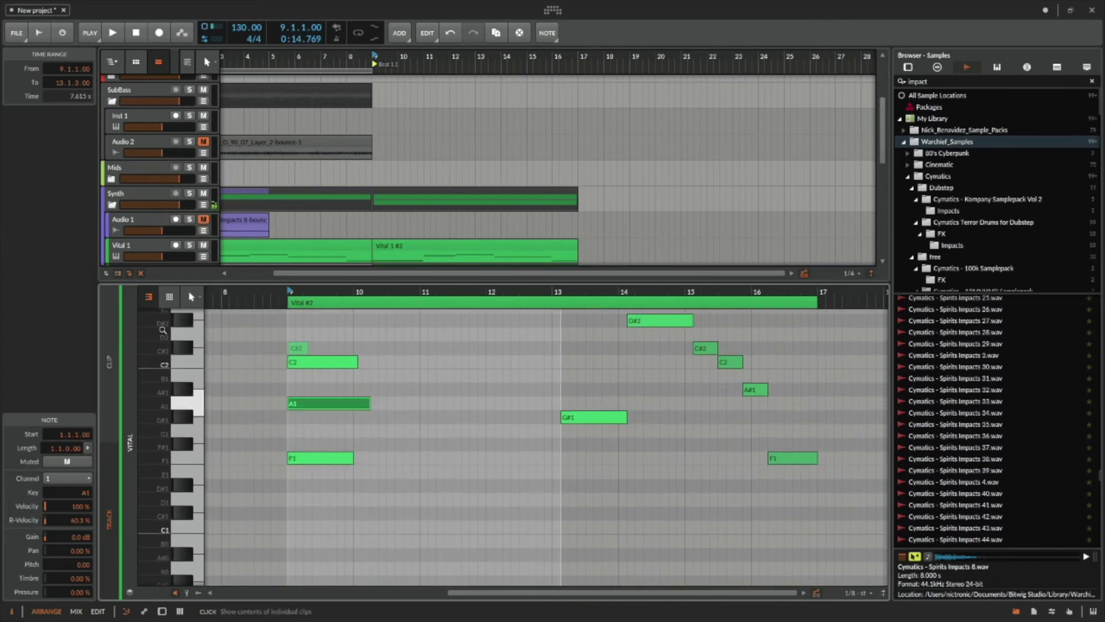
Align the C#2 note with bar 9 and lengthen it to one full bar.
{"action": "left_click", "coordinate": [302, 349]}
{"action": "key", "text": "Left"}
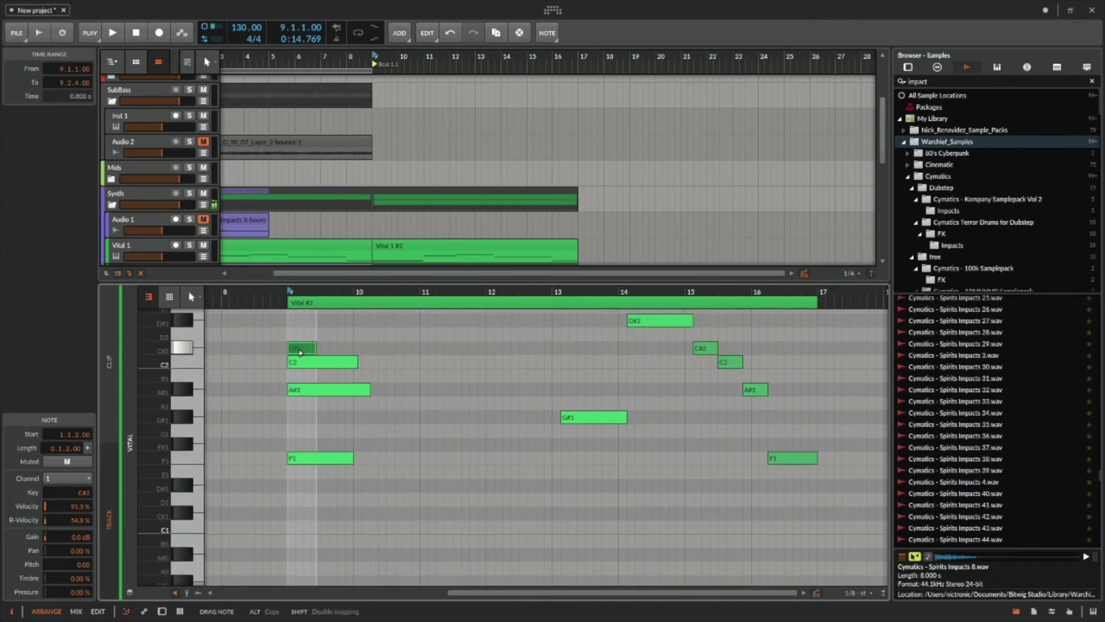
{"action": "left_click_drag", "start_coordinate": [313, 349], "coordinate": [358, 350]}
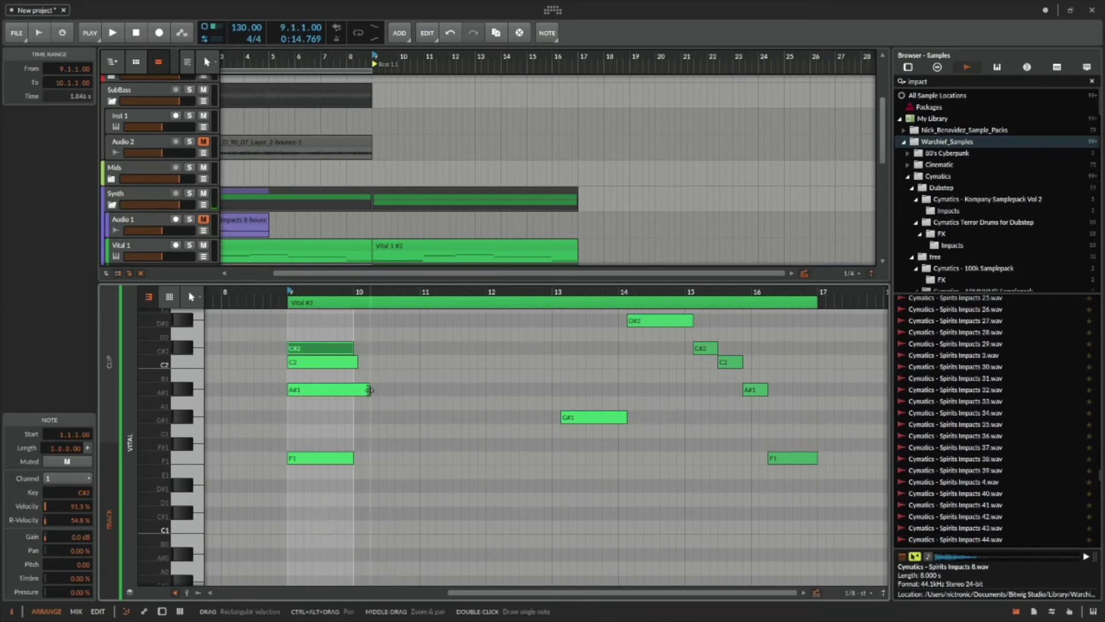
Shorten the A#1 and C2 notes at the clip's start to one bar, matching the F1 note.
{"action": "left_click_drag", "start_coordinate": [370, 390], "coordinate": [357, 392]}
{"action": "left_click", "coordinate": [353, 362]}
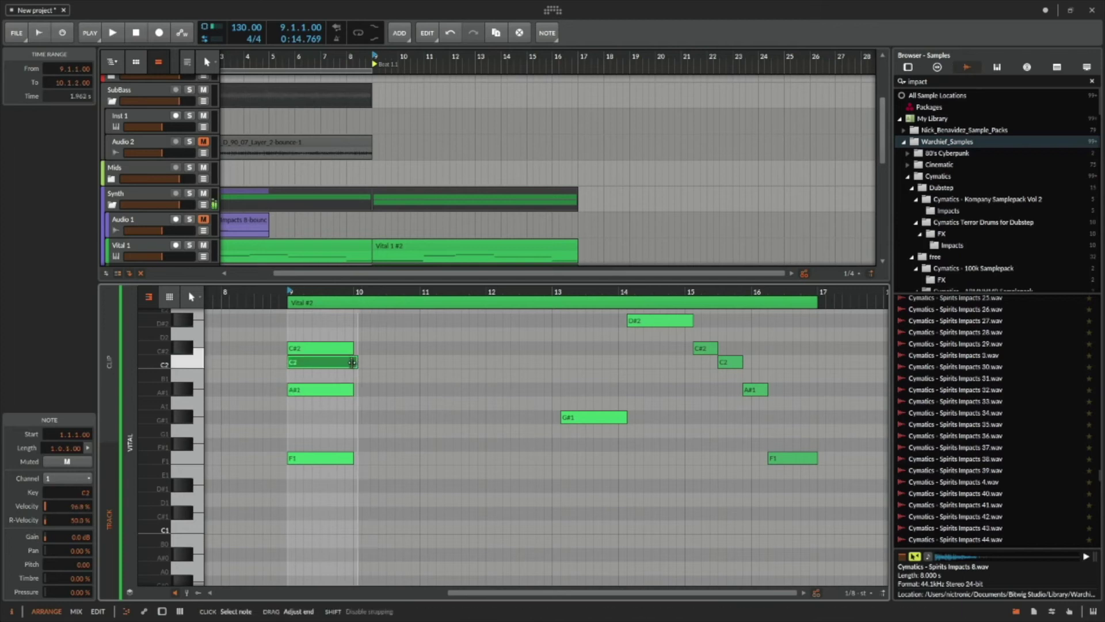
{"action": "left_click", "coordinate": [350, 458]}
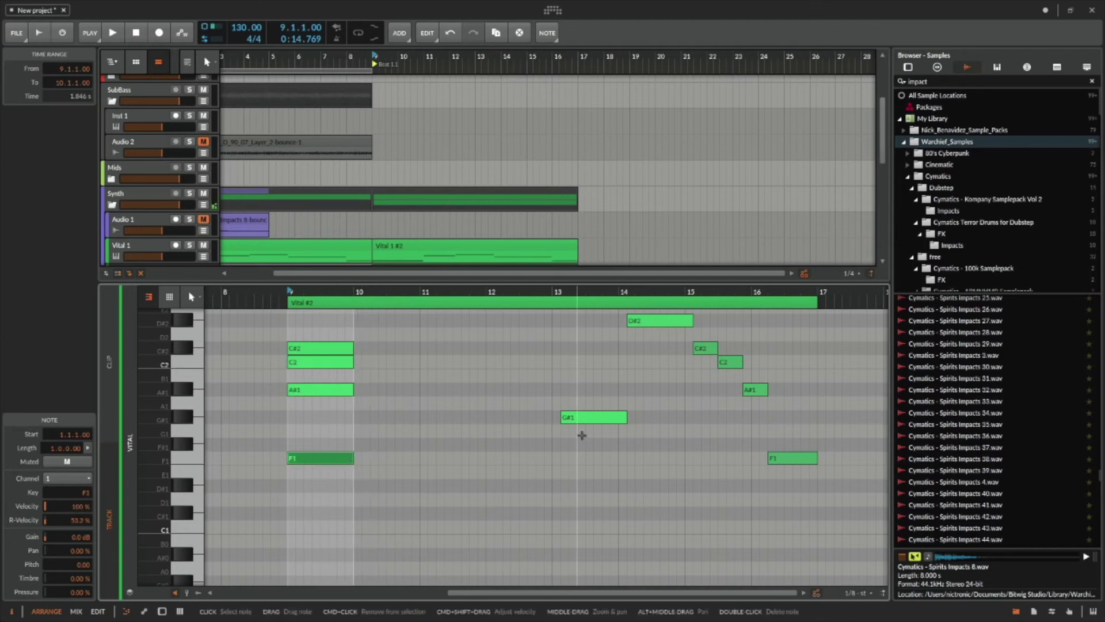
Stack the G#1 and D#2 notes at the clip's start and delete the short C#2, C2 and A#1 notes in bars 15 and 16.
{"action": "left_click_drag", "start_coordinate": [575, 418], "coordinate": [302, 417]}
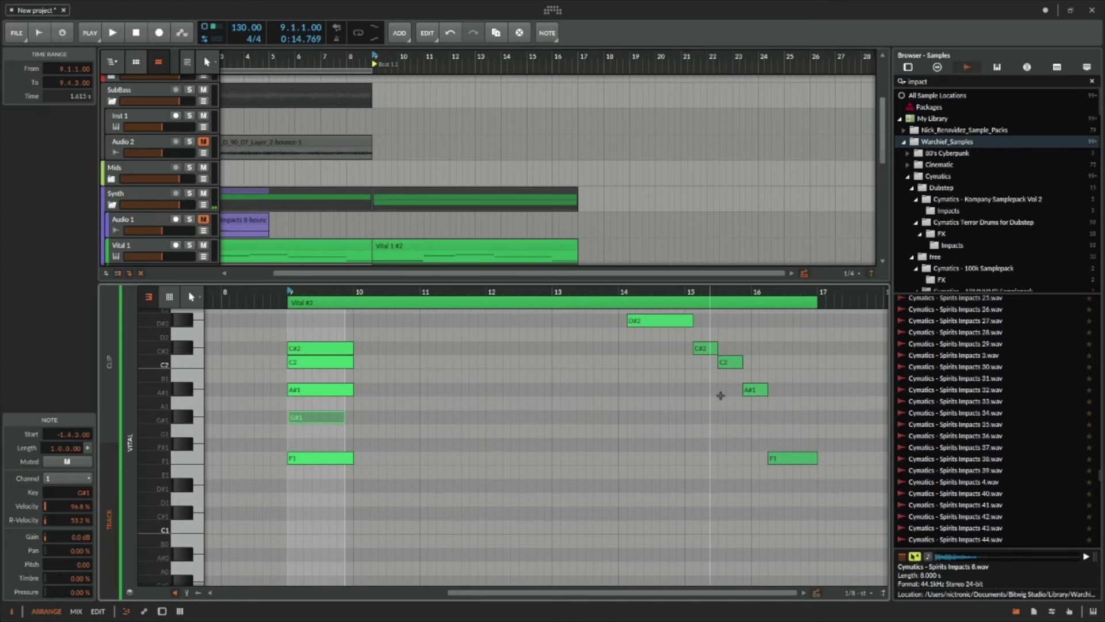
{"action": "left_click", "coordinate": [754, 391]}
{"action": "double_click", "coordinate": [755, 390]}
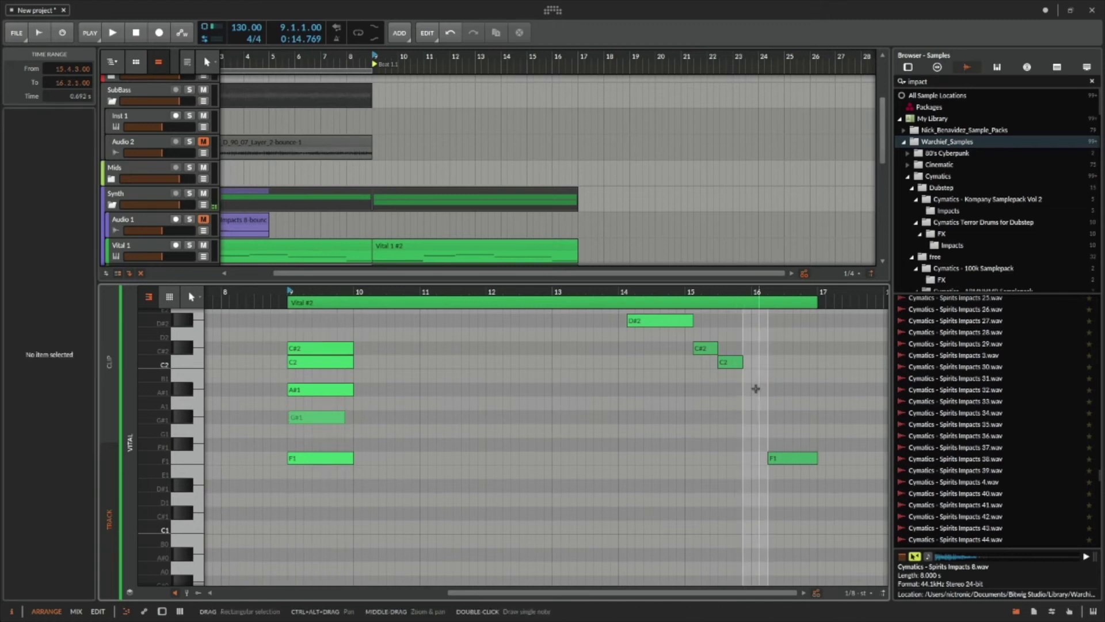
{"action": "double_click", "coordinate": [729, 363]}
{"action": "double_click", "coordinate": [701, 351]}
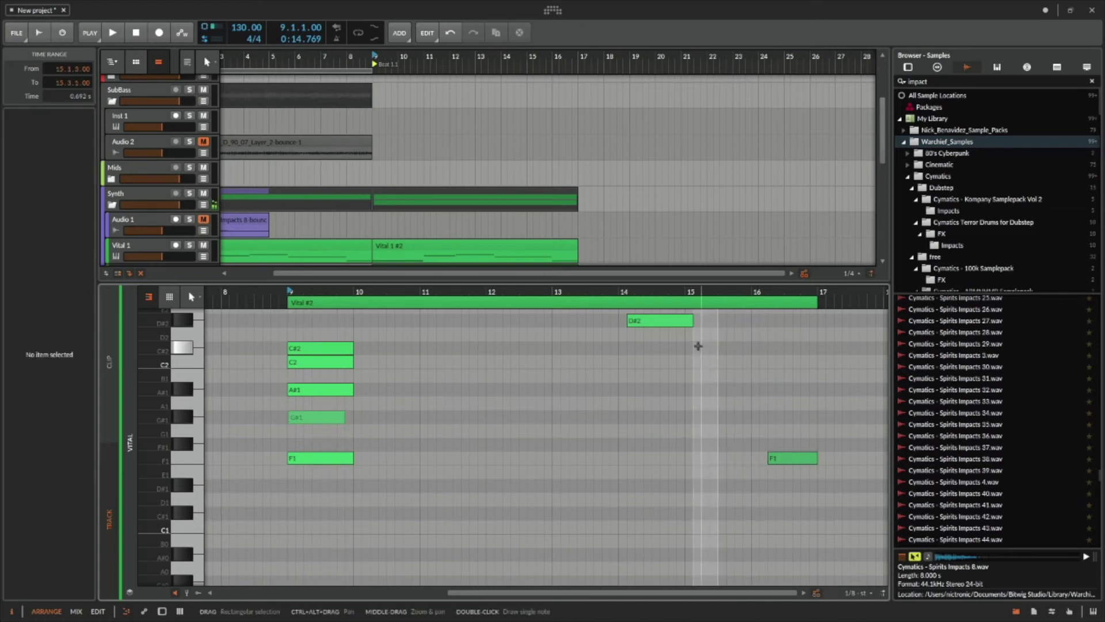
{"action": "left_click_drag", "start_coordinate": [666, 320], "coordinate": [328, 331]}
Set the audio input device to None in the audio settings.
{"action": "left_click", "coordinate": [548, 9]}
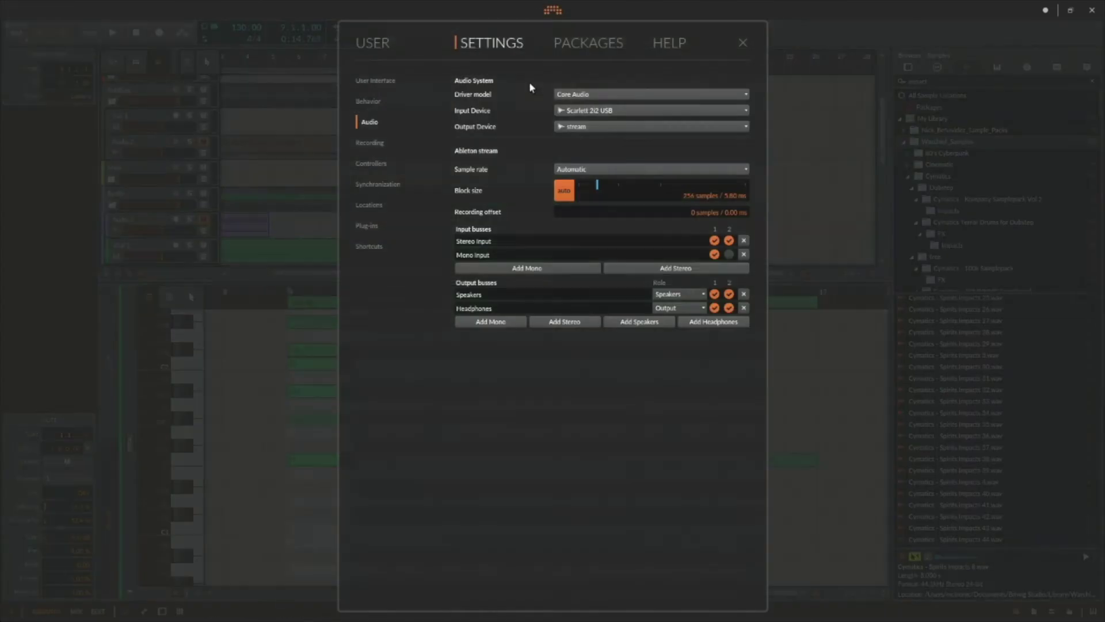
{"action": "left_click", "coordinate": [579, 109]}
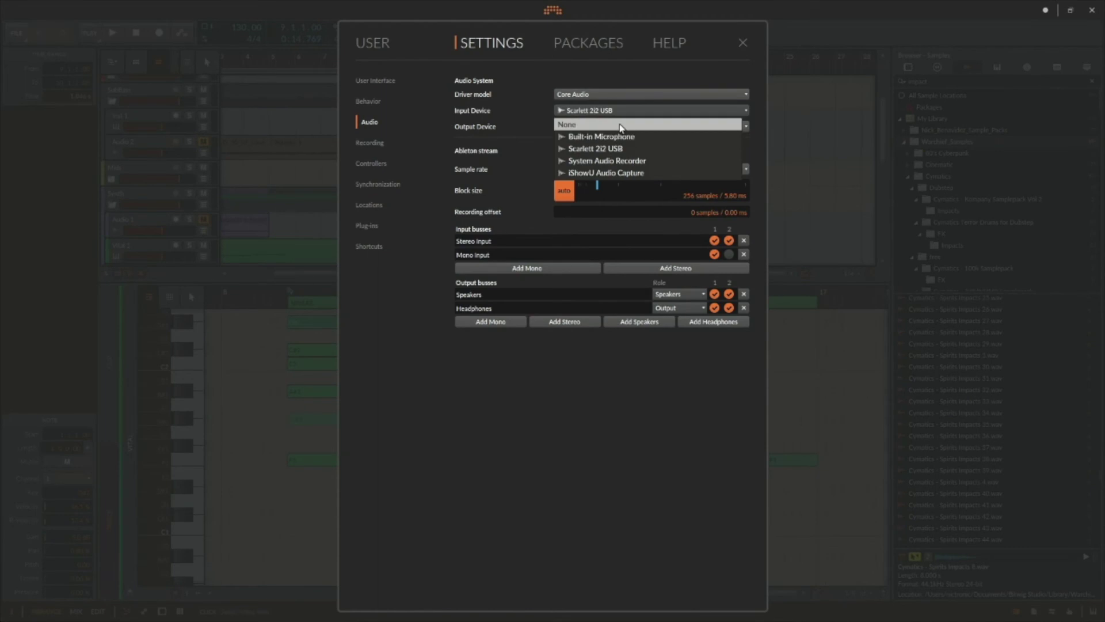
{"action": "left_click", "coordinate": [662, 118]}
{"action": "left_click", "coordinate": [1093, 60]}
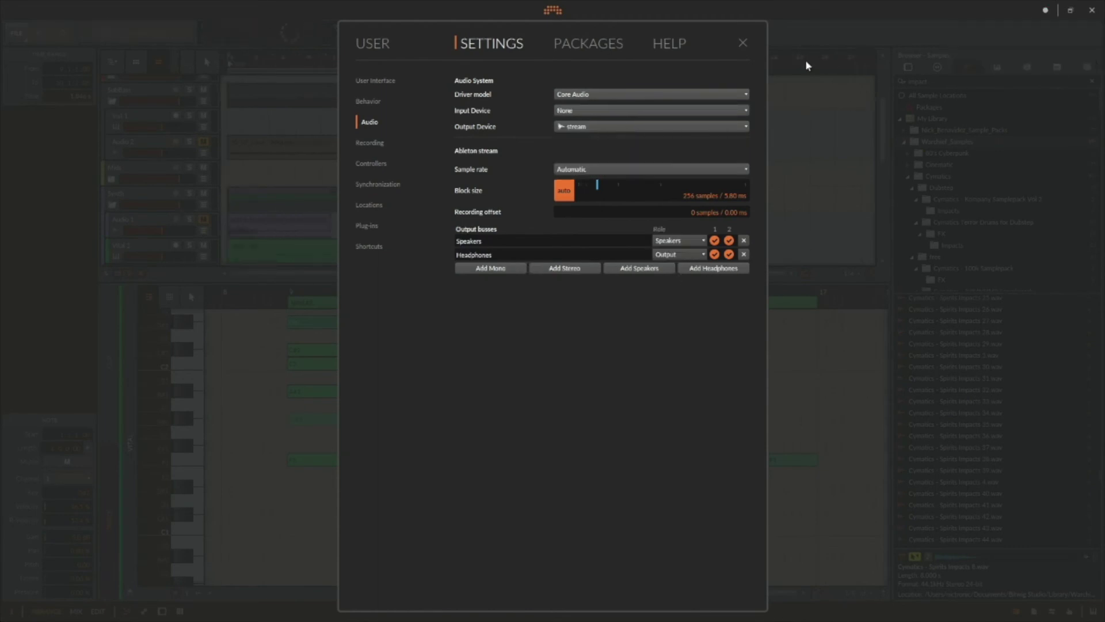
Close the audio settings.
{"action": "left_click", "coordinate": [742, 43]}
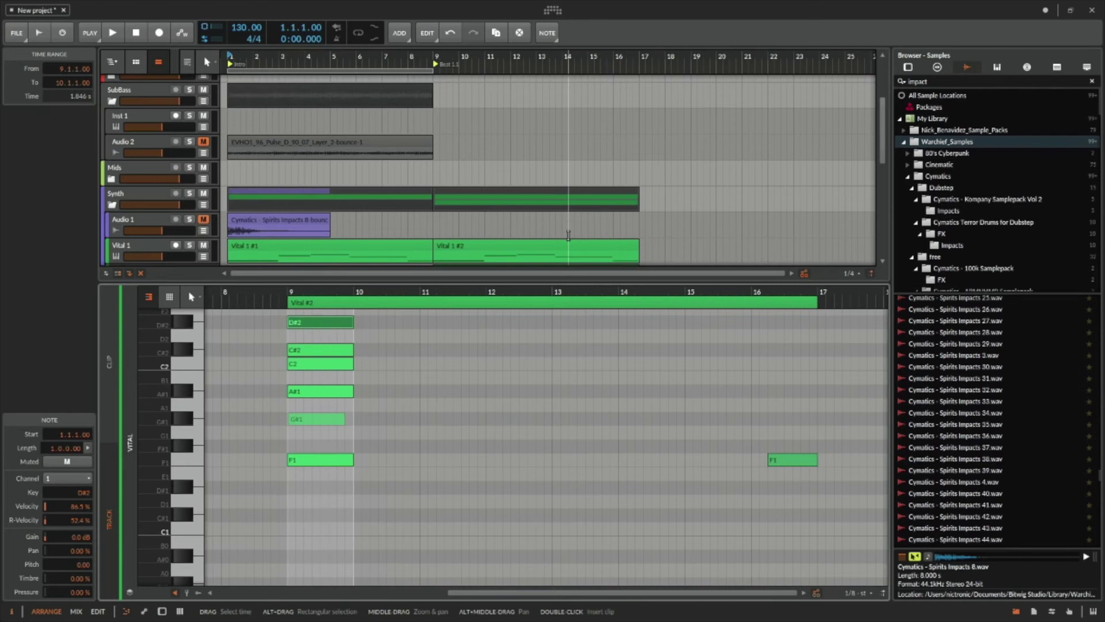
Lengthen the G#1 note to one full bar and delete the leftover F1 note at the clip's end.
{"action": "left_click_drag", "start_coordinate": [323, 421], "coordinate": [336, 425]}
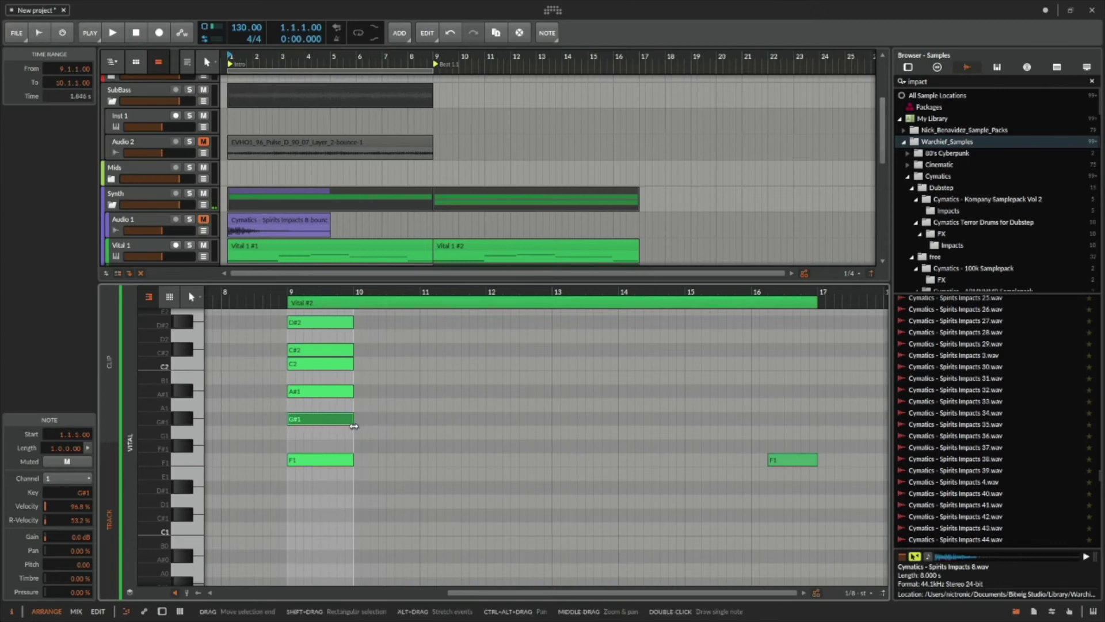
{"action": "double_click", "coordinate": [788, 465]}
{"action": "scroll", "coordinate": [521, 424], "scroll_direction": "up", "scroll_amount": 3}
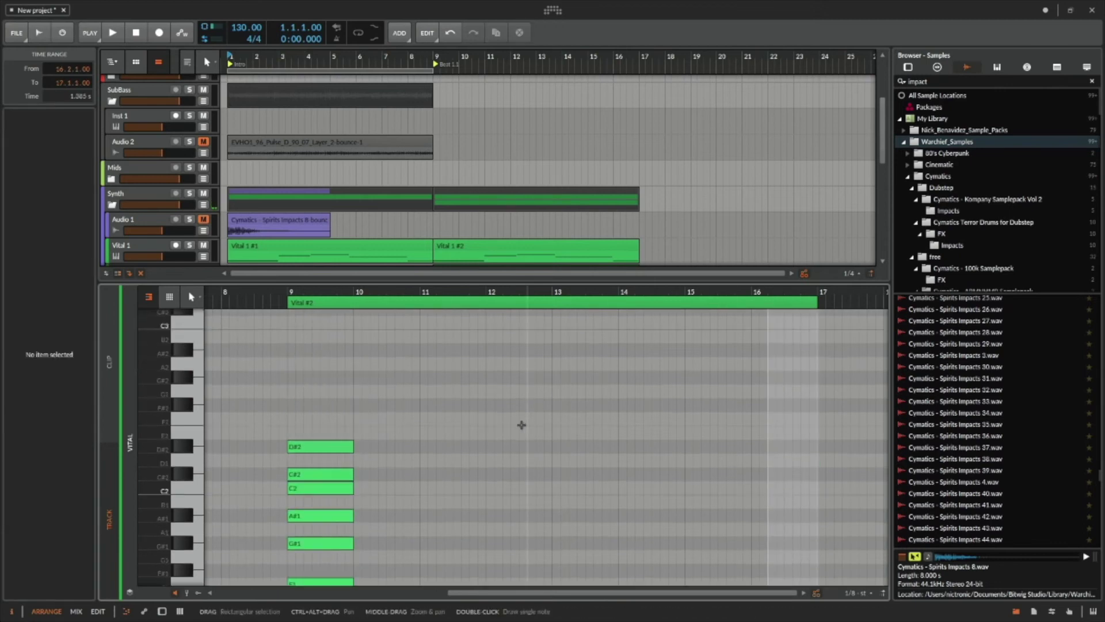
Extend all six stacked notes from bar 9 to the end of the Vital #2 clip at bar 17.
{"action": "left_click_drag", "start_coordinate": [378, 313], "coordinate": [289, 544]}
{"action": "left_click_drag", "start_coordinate": [352, 531], "coordinate": [813, 535]}
{"action": "left_click_drag", "start_coordinate": [679, 292], "coordinate": [507, 291]}
{"action": "scroll", "coordinate": [495, 167], "scroll_direction": "down", "scroll_amount": 3}
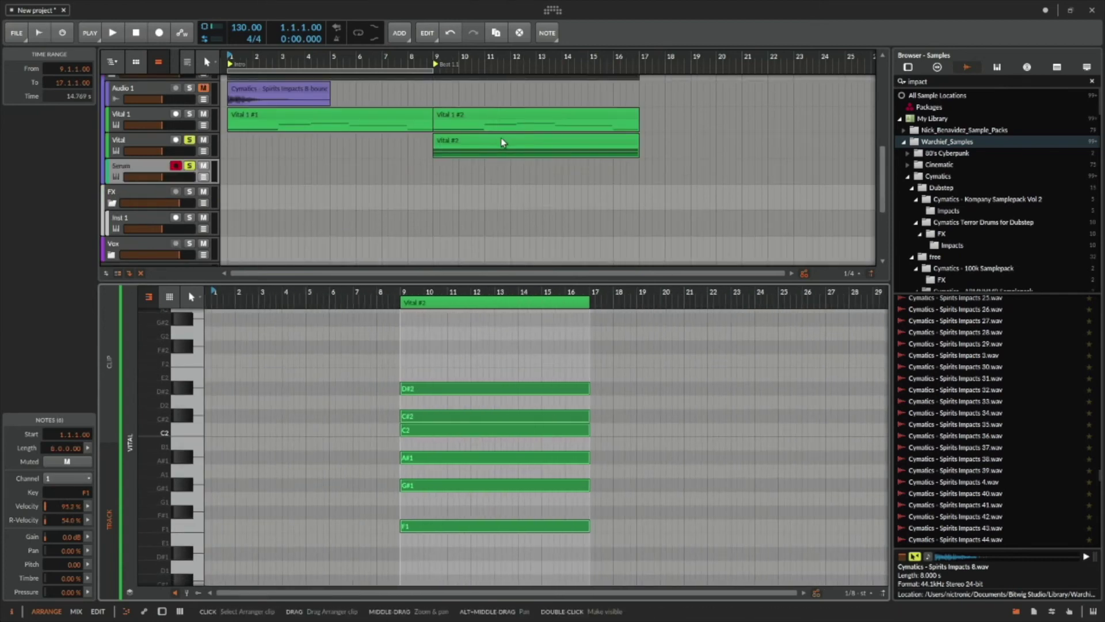
Undo the stacking edits in the Vital #2 clip and the added Serum track, back to the original melody.
{"action": "left_click", "coordinate": [502, 138]}
{"action": "left_click", "coordinate": [182, 144]}
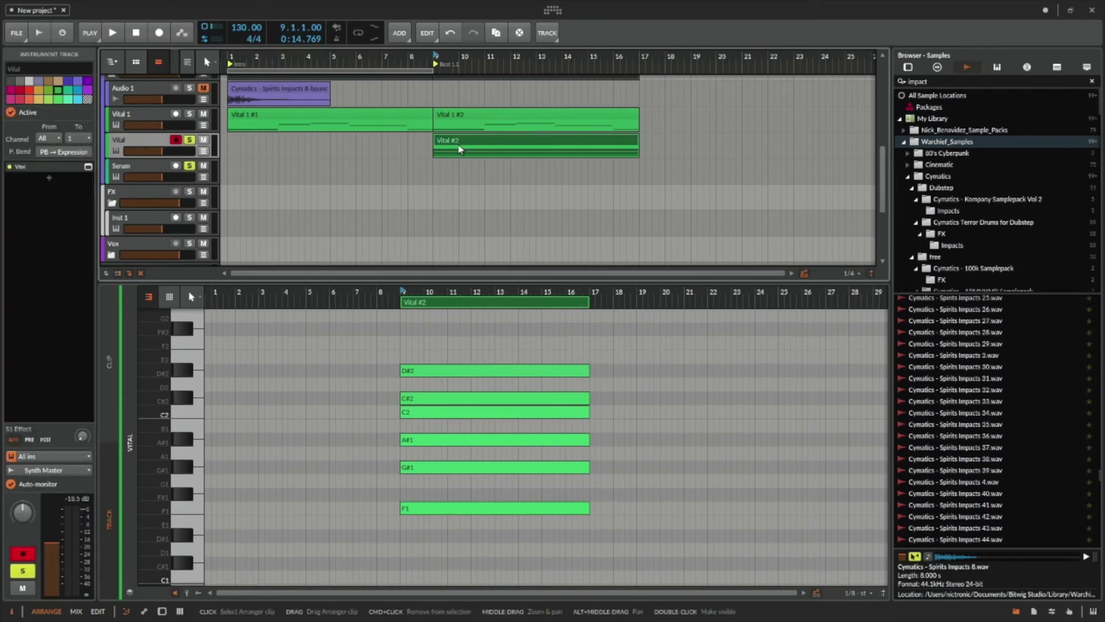
{"action": "left_click", "coordinate": [477, 140]}
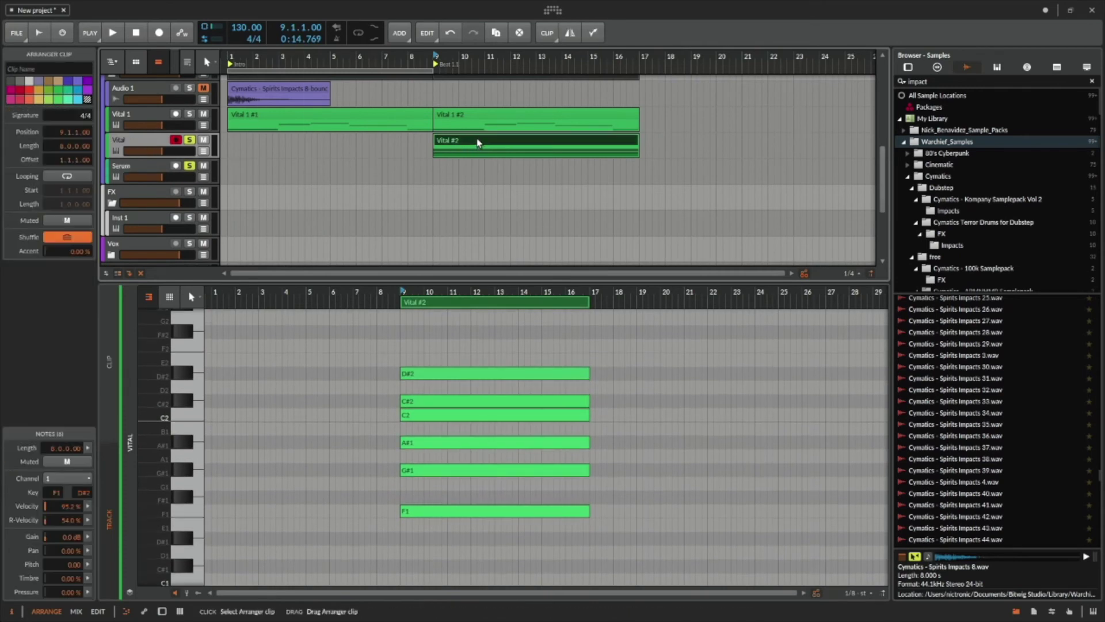
{"action": "scroll", "coordinate": [489, 184], "scroll_direction": "up", "scroll_amount": 2}
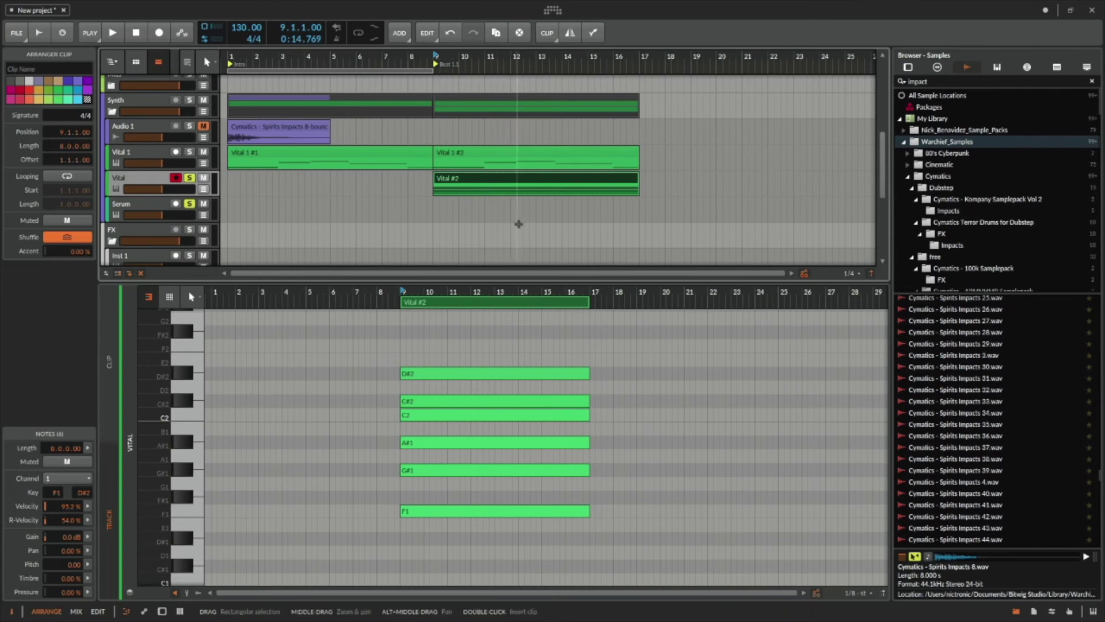
{"action": "key", "text": "ctrl+z"}
{"action": "key", "text": "ctrl+z"}
{"action": "key", "text": "ctrl+z"}
{"action": "key", "text": "ctrl+z"}
{"action": "key", "text": "ctrl+z"}
{"action": "key", "text": "ctrl+z"}
{"action": "key", "text": "ctrl+z"}
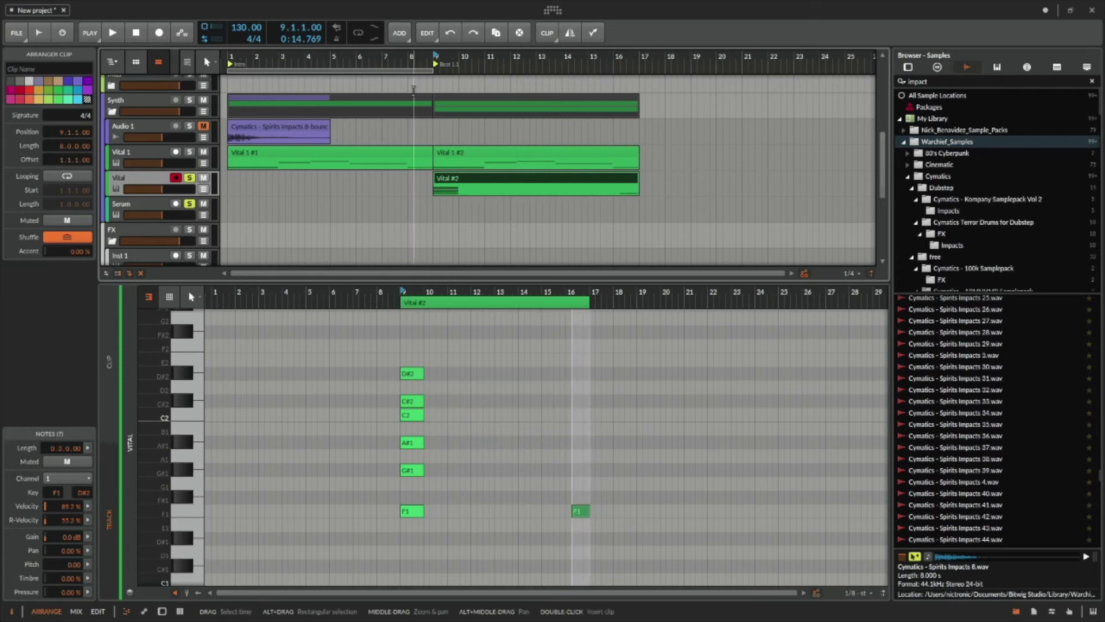
{"action": "key", "text": "ctrl+z"}
{"action": "key", "text": "ctrl+z"}
{"action": "key", "text": "ctrl+z"}
{"action": "key", "text": "ctrl+z"}
{"action": "key", "text": "ctrl+z"}
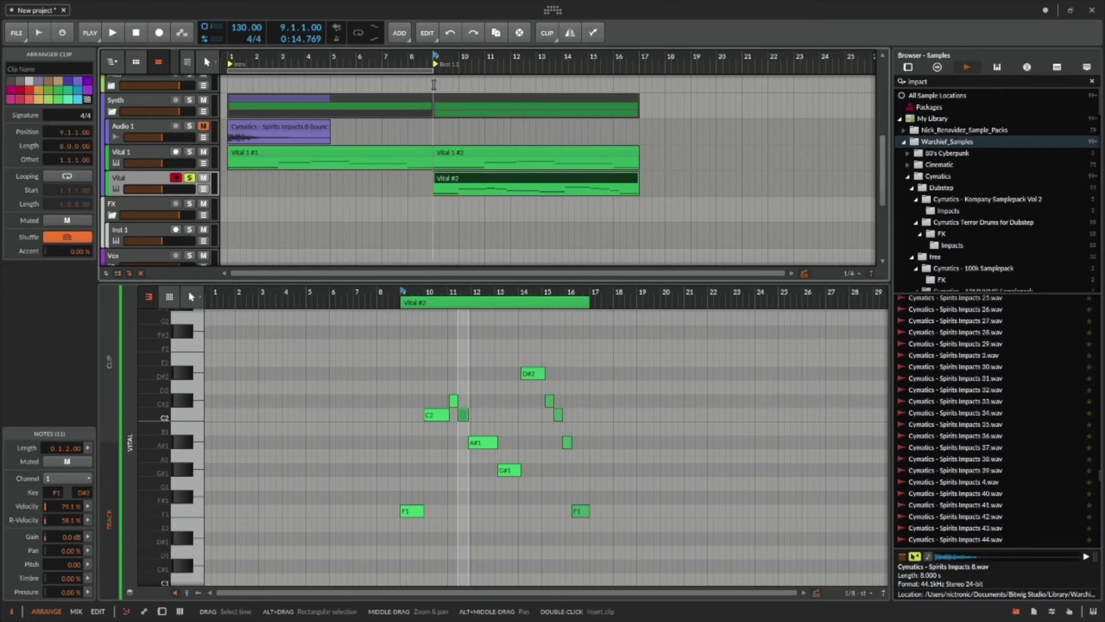
Add an instrument track below the Vital track and place a duplicate of the Vital #2 clip on it at bar 9.
{"action": "left_click", "coordinate": [514, 182]}
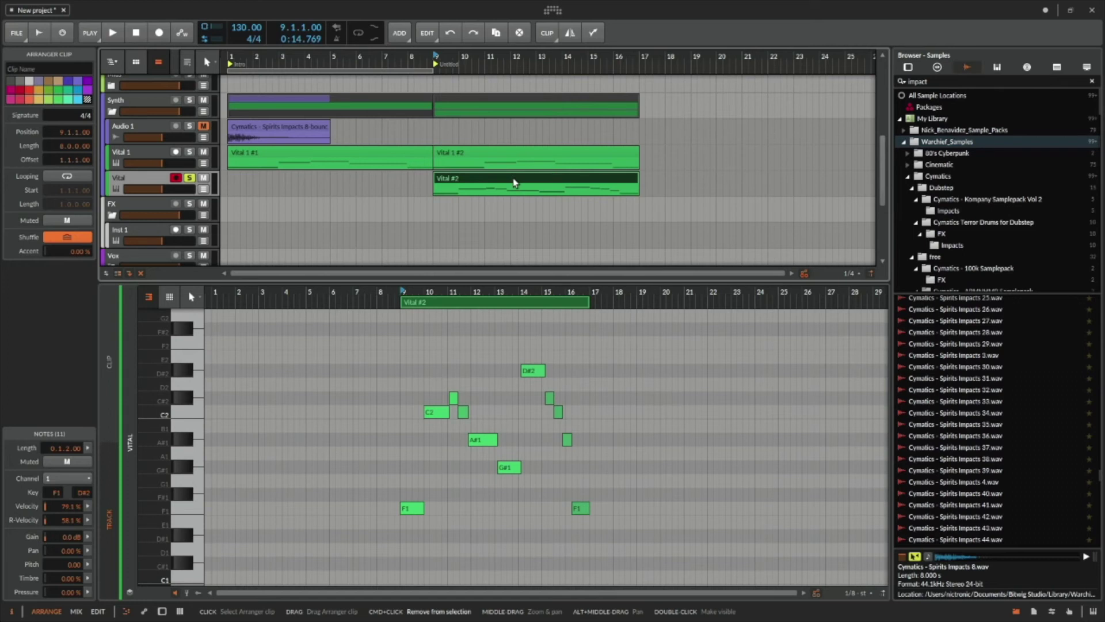
{"action": "key", "text": "ctrl+d"}
{"action": "left_click", "coordinate": [148, 182]}
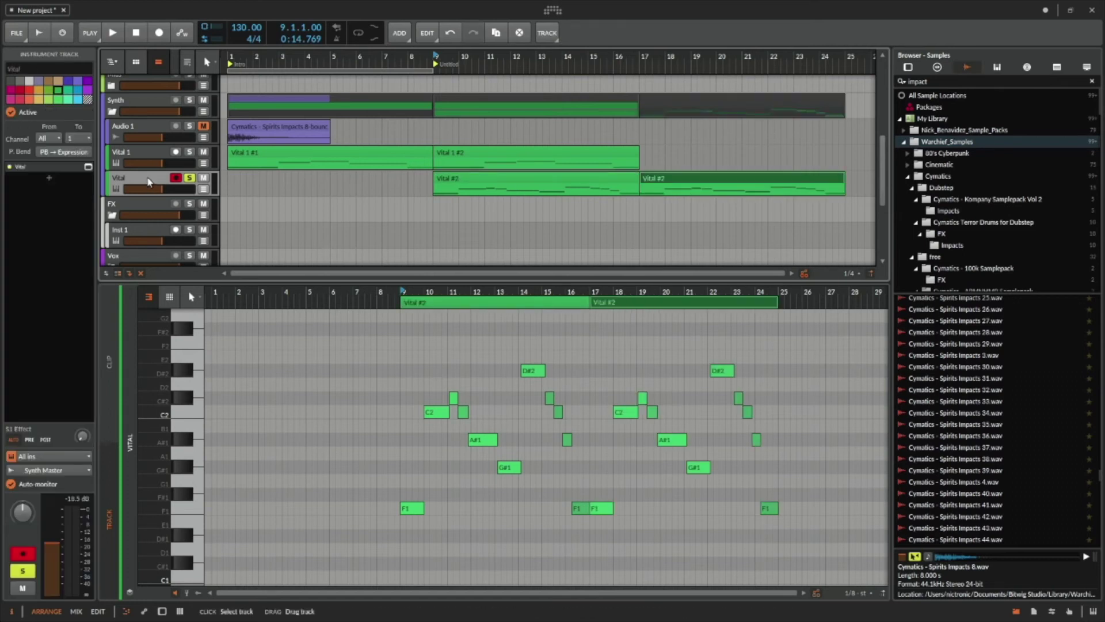
{"action": "right_click", "coordinate": [148, 182]}
{"action": "left_click", "coordinate": [200, 186]}
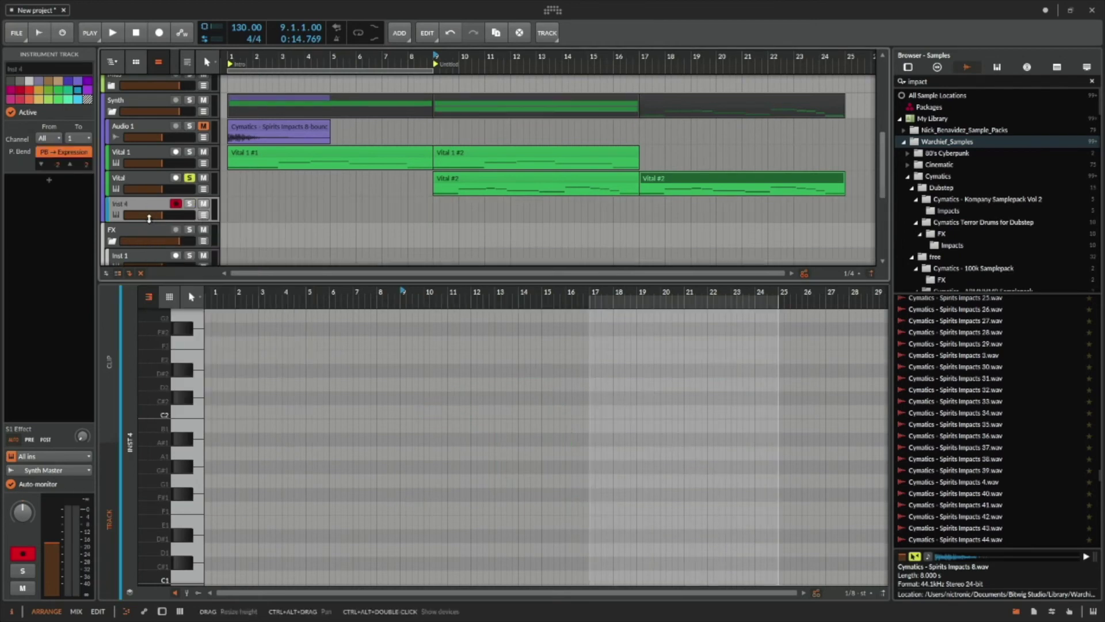
{"action": "left_click_drag", "start_coordinate": [711, 183], "coordinate": [504, 208]}
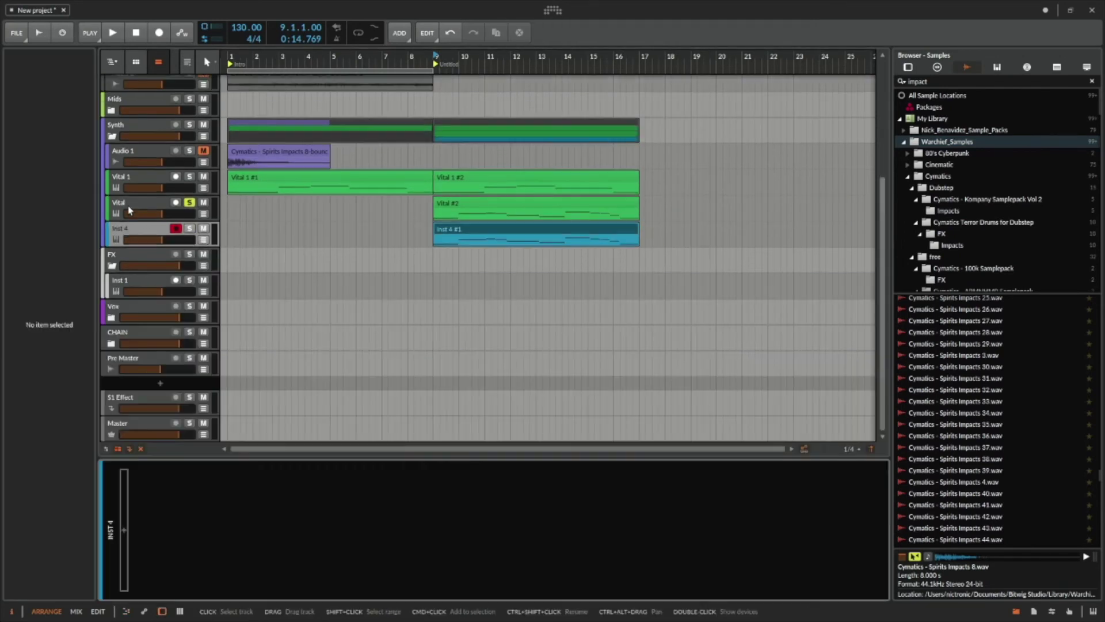
Load the Serum synth onto the new instrument track and open its clip for note editing.
{"action": "key", "text": "d"}
{"action": "left_click", "coordinate": [124, 530]}
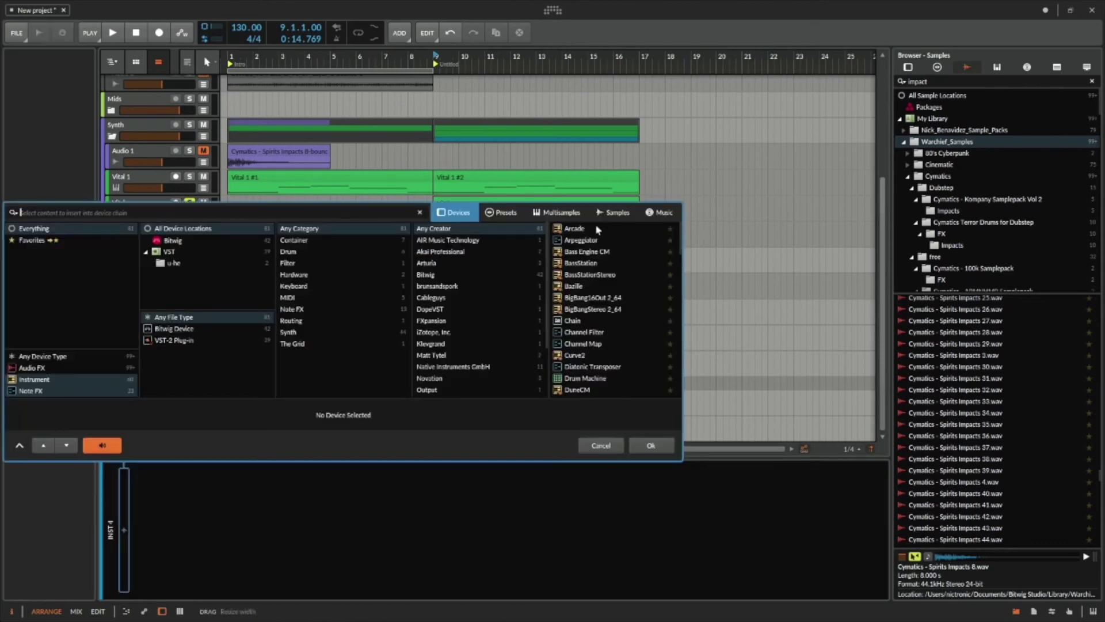
{"action": "type", "text": "serum"}
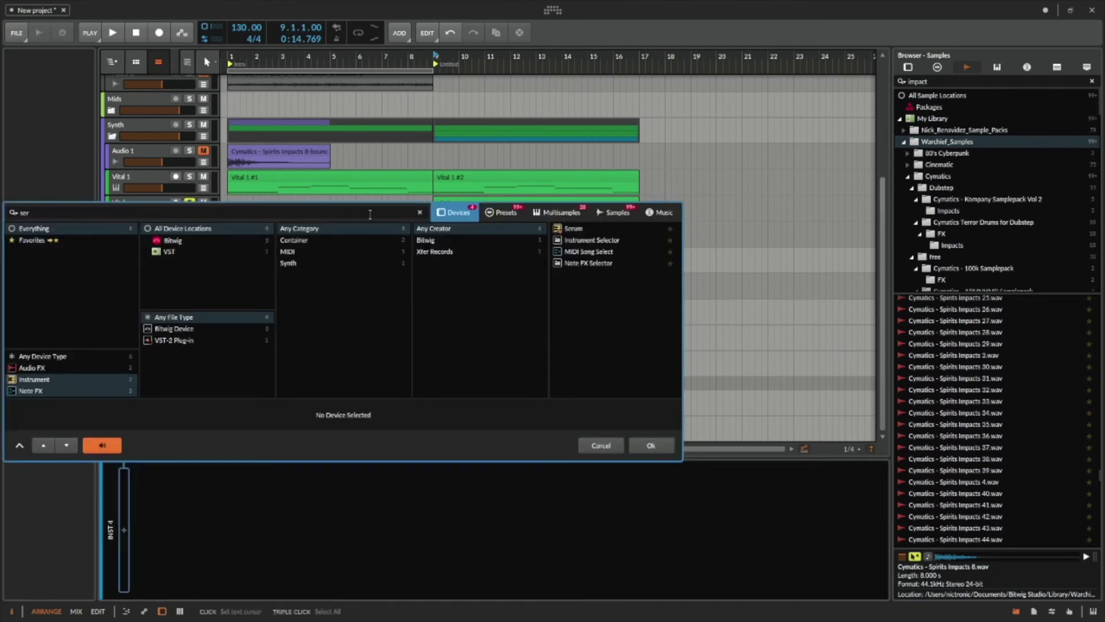
{"action": "double_click", "coordinate": [590, 230]}
{"action": "double_click", "coordinate": [501, 234]}
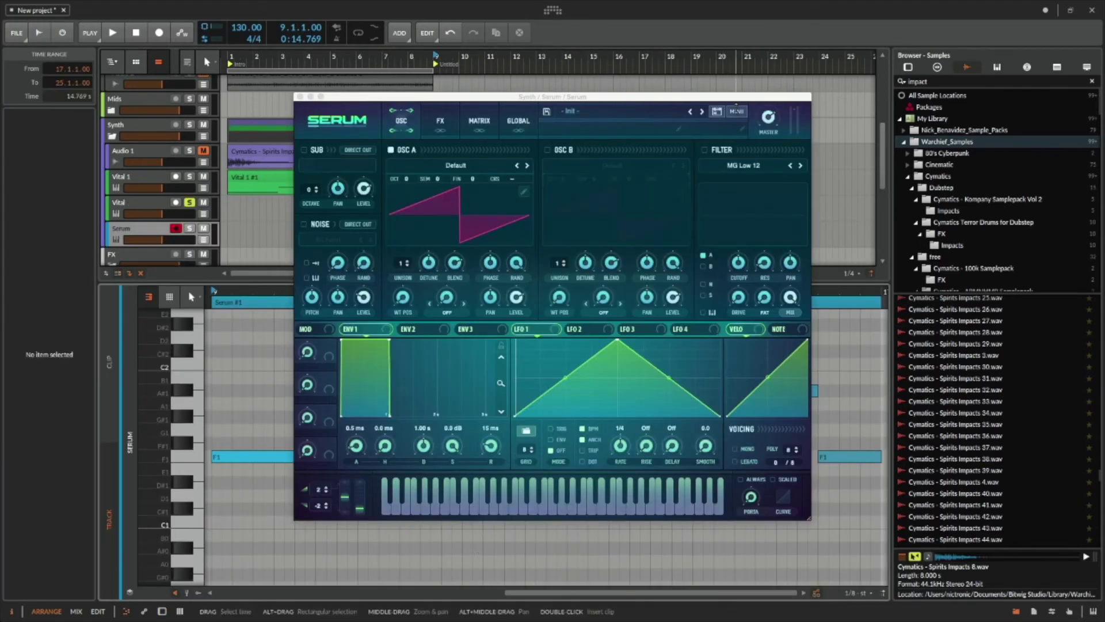
Filter Serum's presets to Pluck, load PL Dyk Pyk [PL] and solo the Serum track.
{"action": "left_click", "coordinate": [716, 112]}
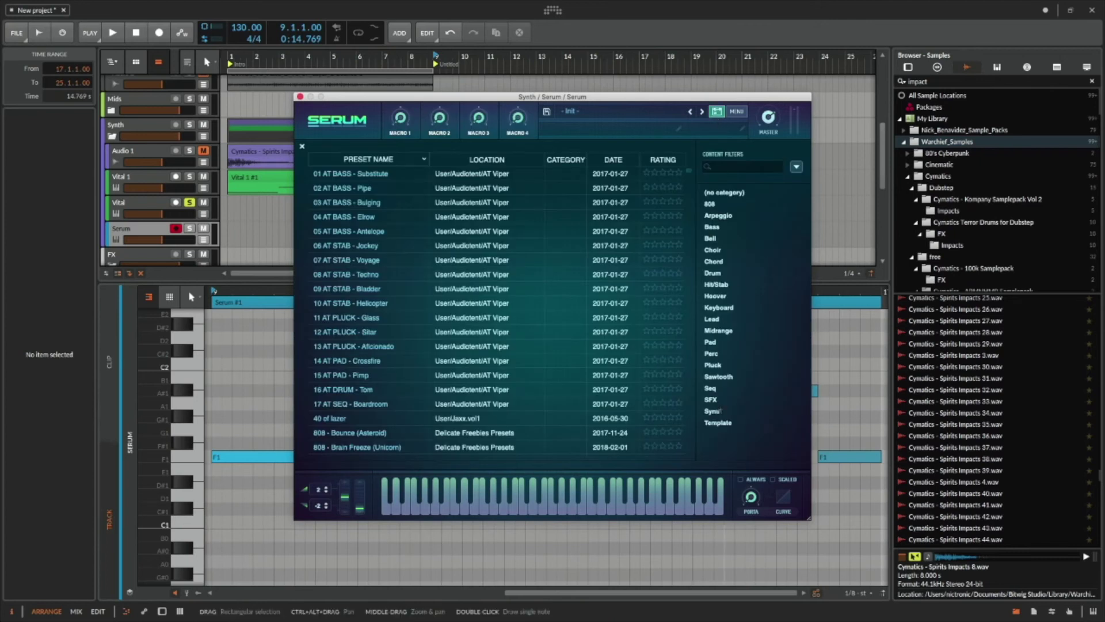
{"action": "left_click", "coordinate": [725, 367]}
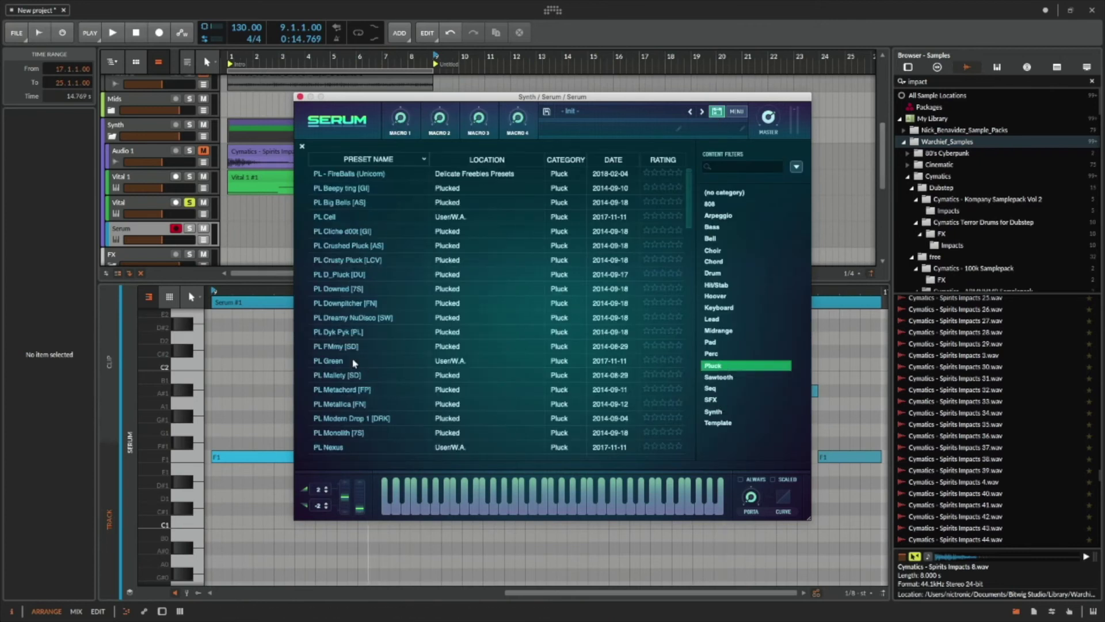
{"action": "left_click", "coordinate": [357, 332]}
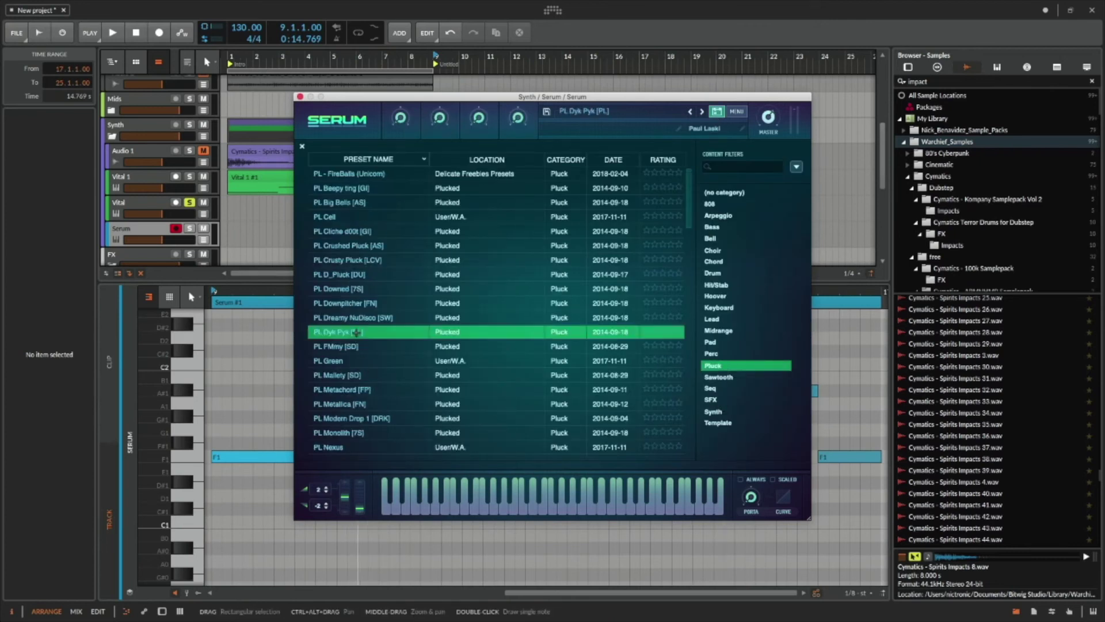
{"action": "left_click", "coordinate": [190, 227]}
Audition pluck presets ranging from PL FMmy [SD] to PL Monolith [7S] on the Serum track.
{"action": "left_click", "coordinate": [406, 346]}
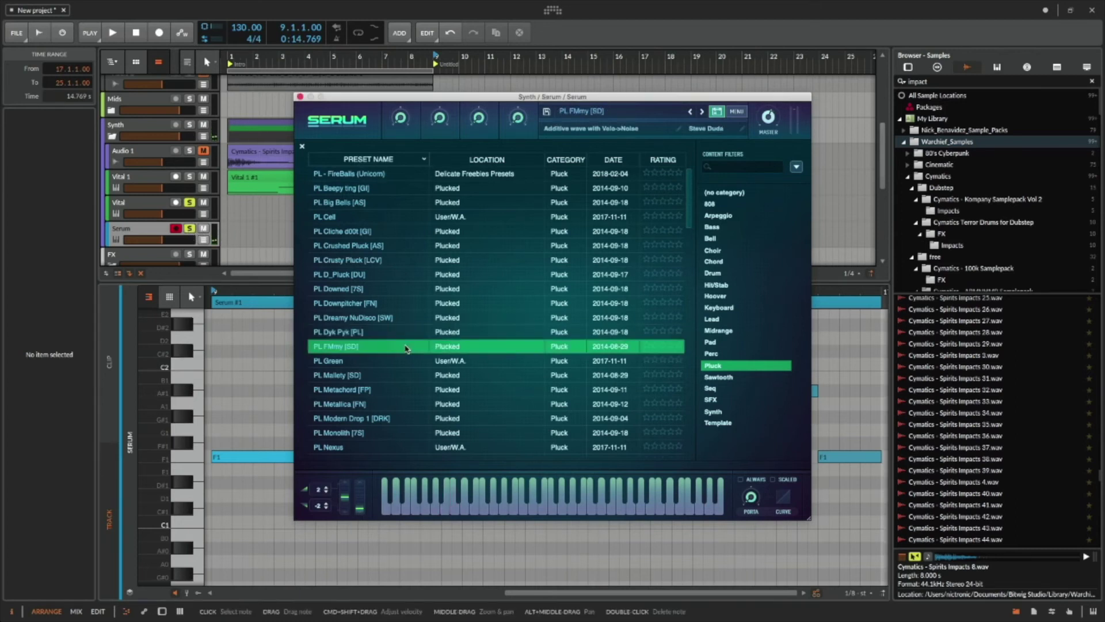
{"action": "left_click", "coordinate": [406, 361]}
{"action": "left_click", "coordinate": [403, 376]}
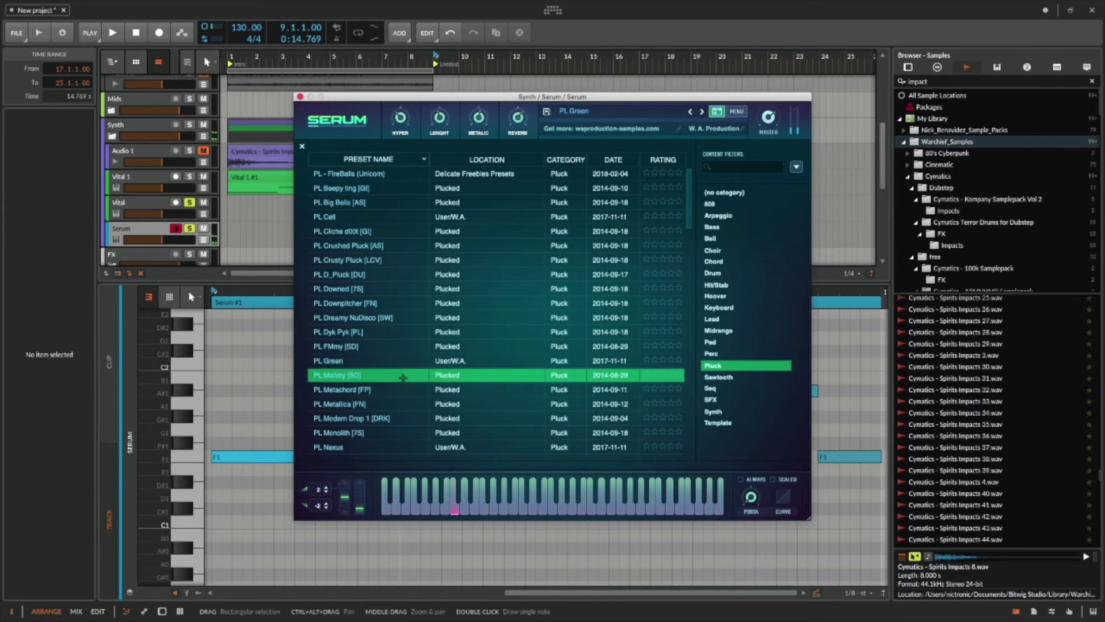
{"action": "left_click", "coordinate": [408, 394]}
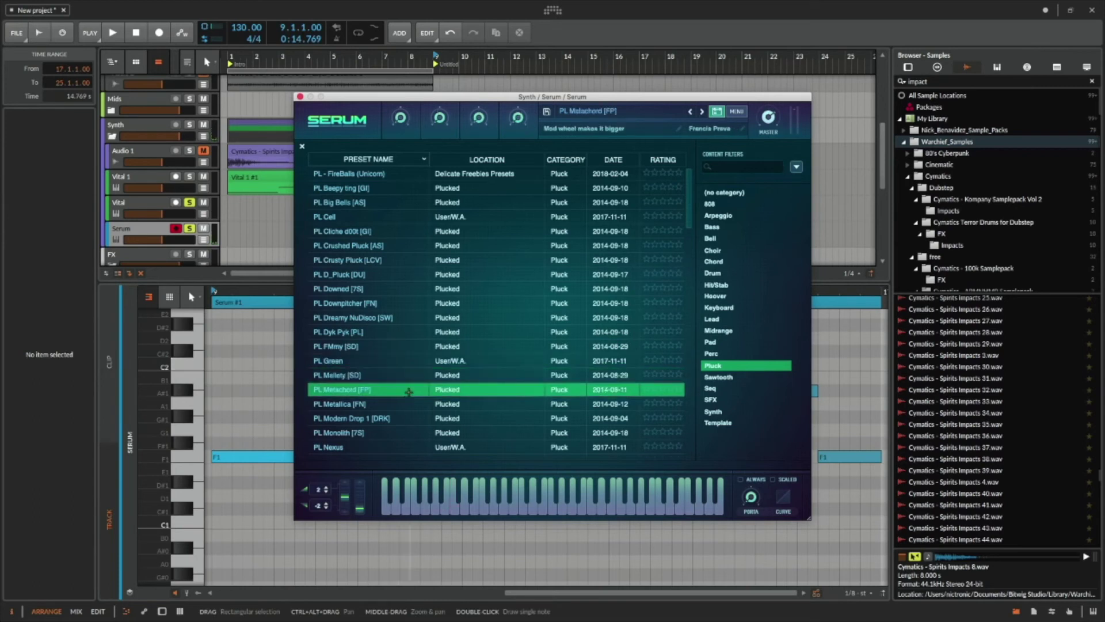
{"action": "left_click", "coordinate": [396, 362]}
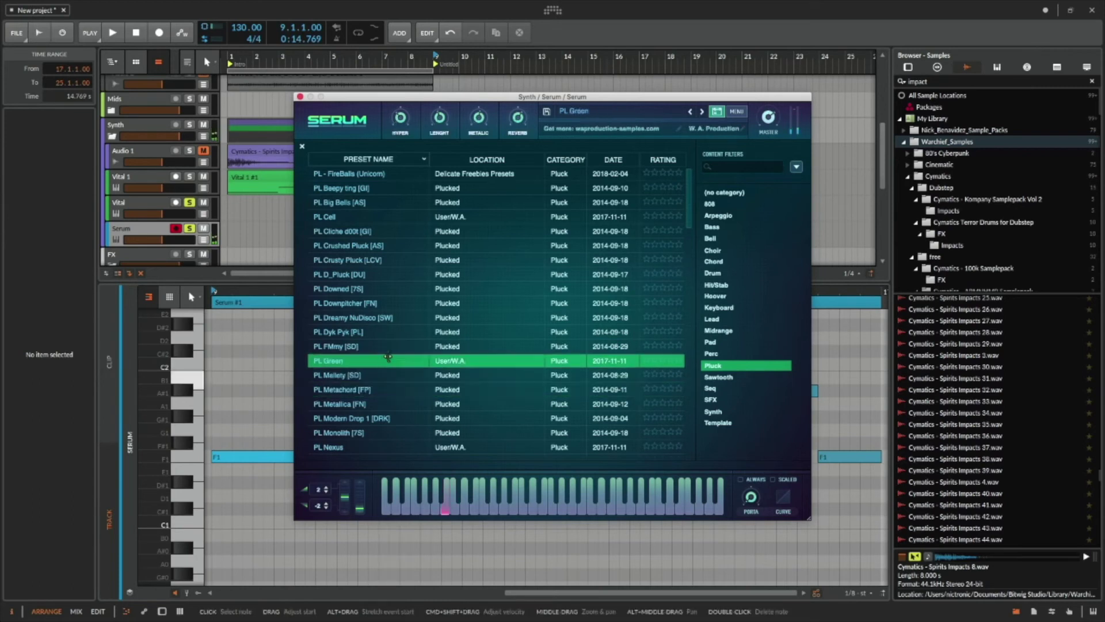
{"action": "left_click", "coordinate": [403, 394]}
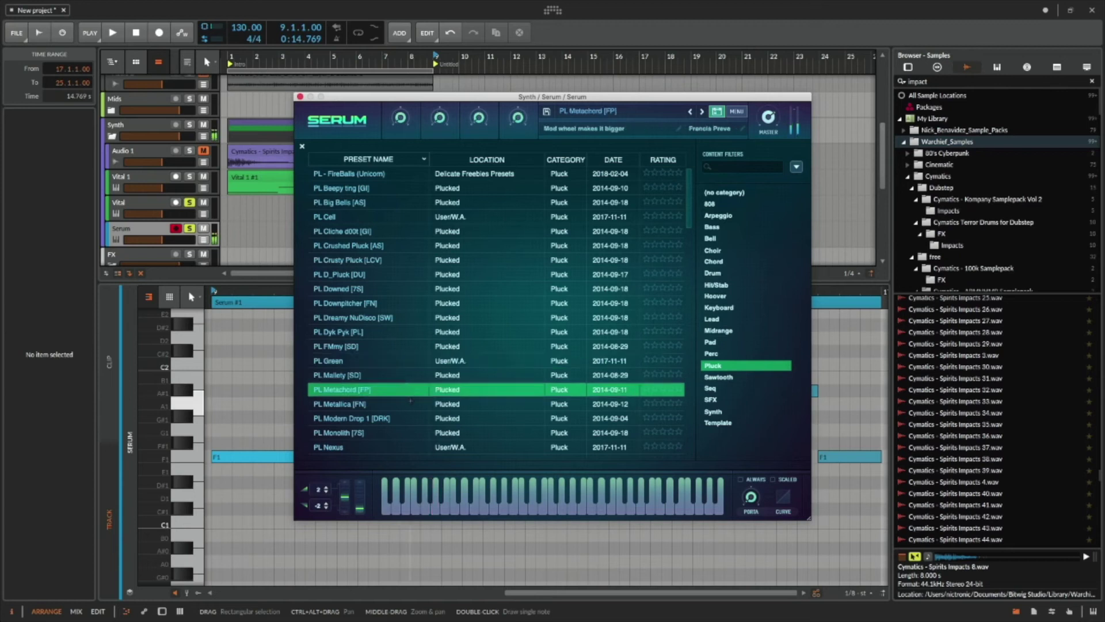
{"action": "left_click", "coordinate": [410, 403]}
{"action": "left_click", "coordinate": [421, 434]}
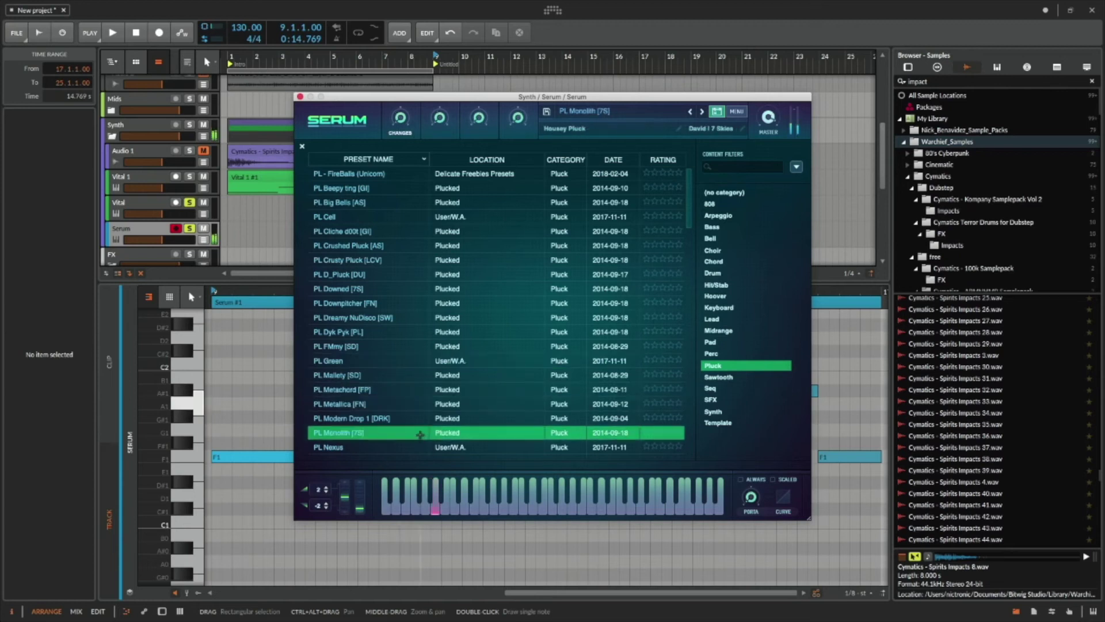
Compare PL Modern Drop 1 [DRK], PL Dreamy NuDisco [SW] and PL Dyk Pyk [PL], load PL FMmy [SD] and close Serum.
{"action": "left_click", "coordinate": [417, 420]}
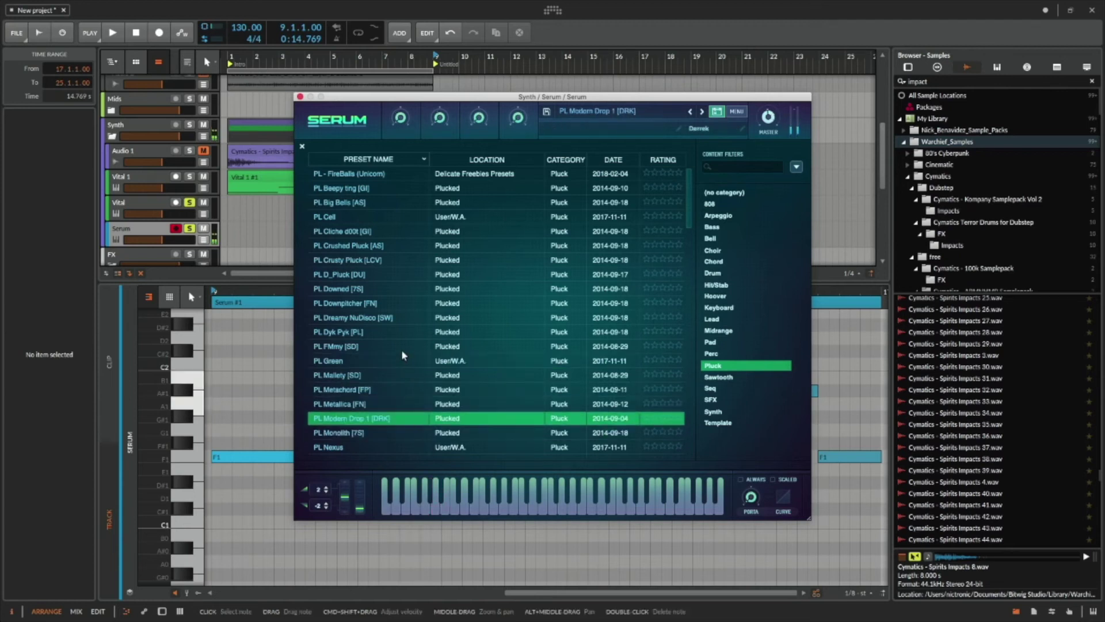
{"action": "left_click", "coordinate": [400, 318]}
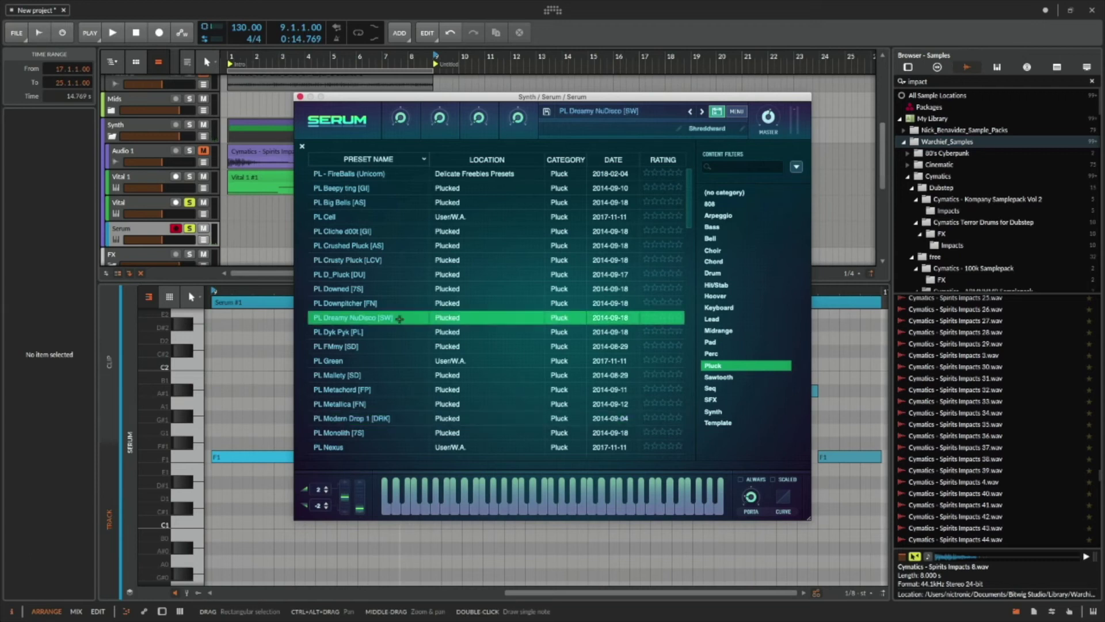
{"action": "left_click", "coordinate": [403, 332]}
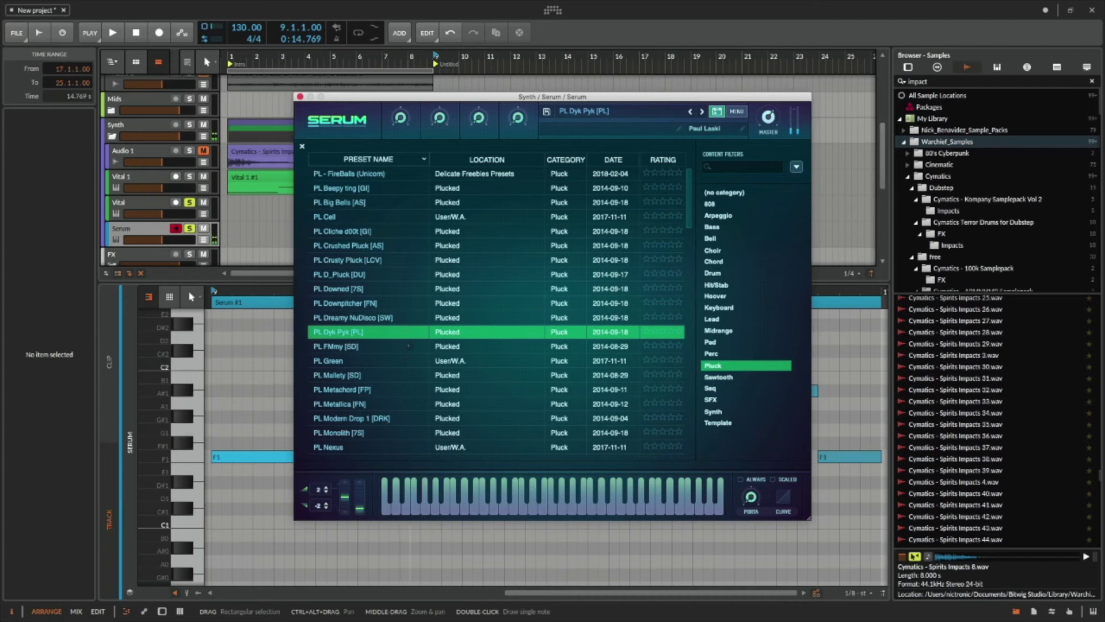
{"action": "left_click", "coordinate": [408, 345]}
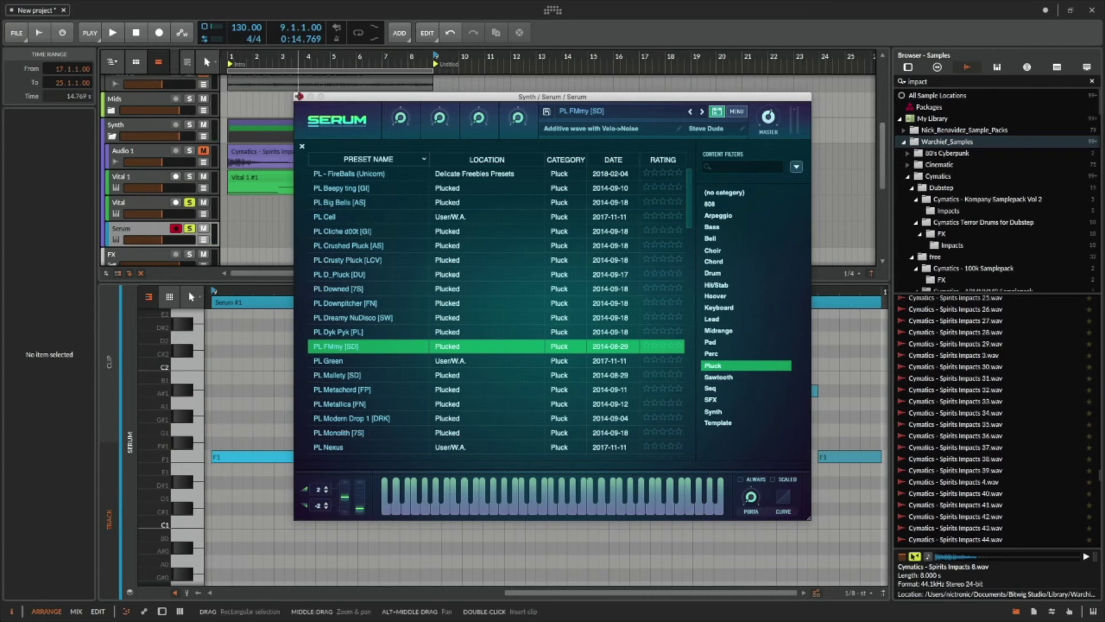
{"action": "left_click", "coordinate": [298, 96]}
Move the long C2 note in the Serum clip from bar 10 to the clip's start at bar 9.
{"action": "left_click", "coordinate": [594, 237]}
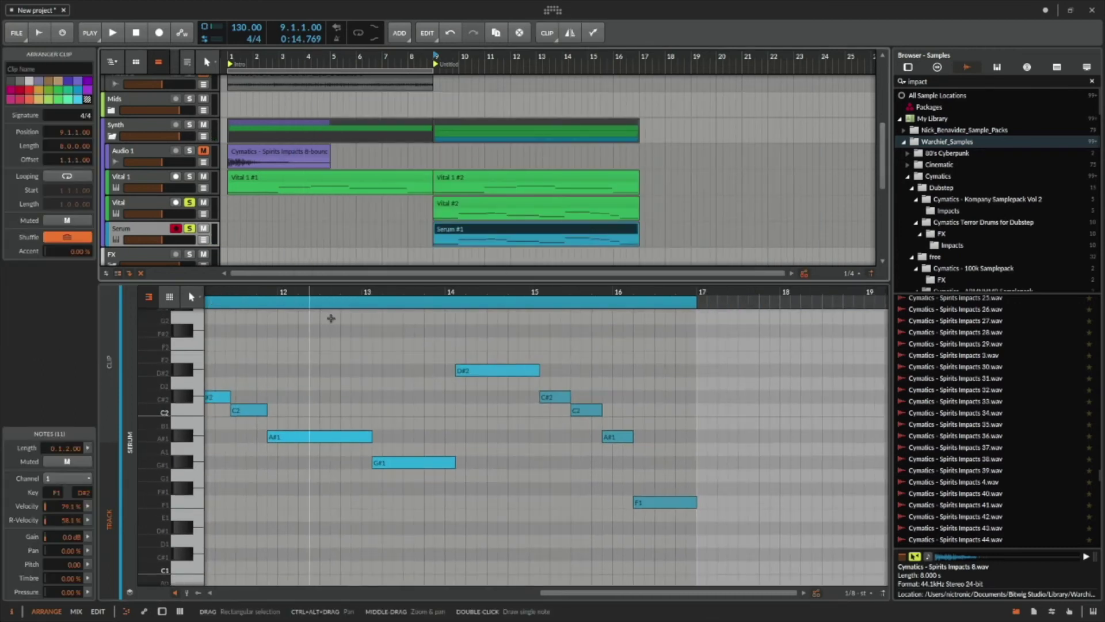
{"action": "scroll", "coordinate": [403, 333], "scroll_direction": "left", "scroll_amount": 5}
{"action": "left_click", "coordinate": [460, 410]}
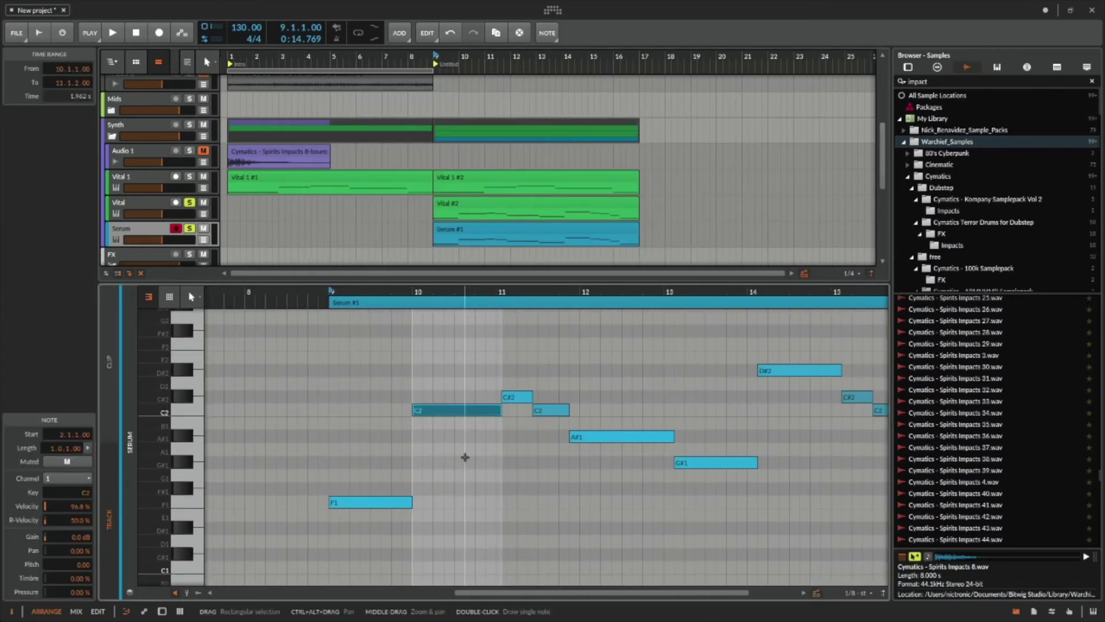
{"action": "key", "text": "Left"}
{"action": "key", "text": "Left"}
{"action": "key", "text": "Left"}
{"action": "key", "text": "Left"}
{"action": "key", "text": "Left"}
{"action": "key", "text": "Left"}
{"action": "key", "text": "Left"}
{"action": "key", "text": "Left"}
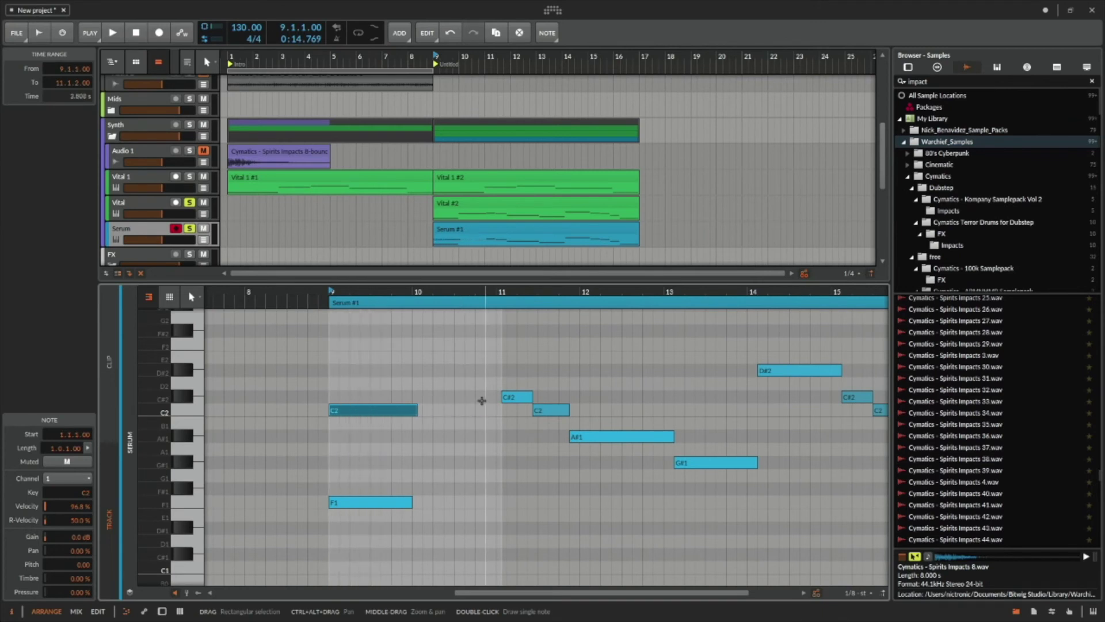
Move the first C#2 note to the Serum clip's start and delete the short C2 note in bar 11.
{"action": "left_click", "coordinate": [516, 397]}
{"action": "left_click_drag", "start_coordinate": [516, 397], "coordinate": [347, 399]}
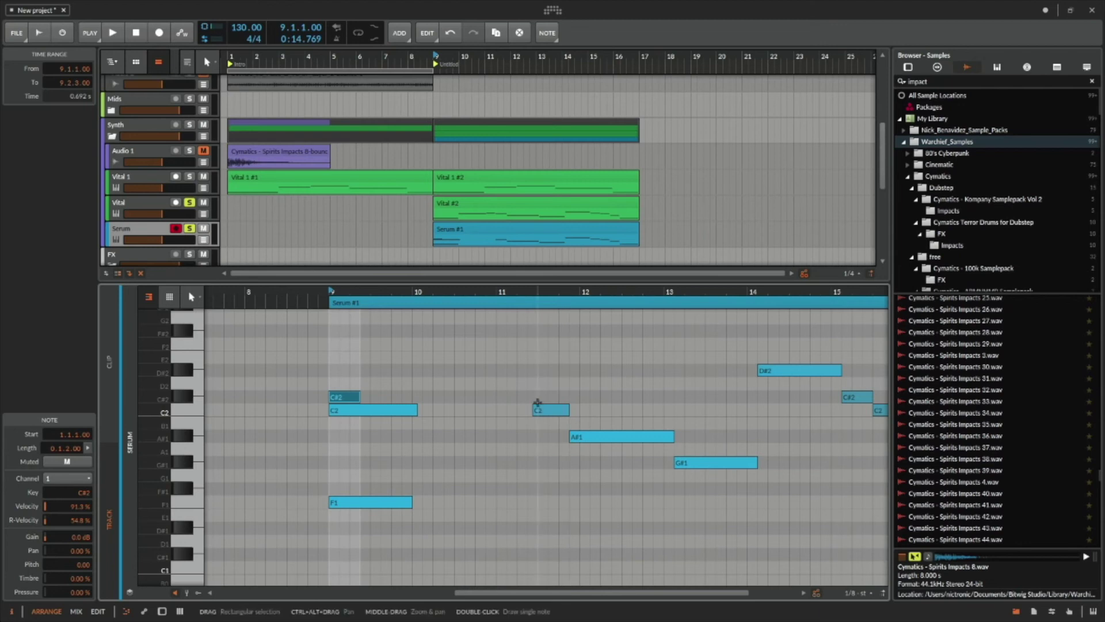
{"action": "left_click", "coordinate": [541, 411]}
{"action": "double_click", "coordinate": [541, 412]}
Move the long A#1, G#1 and D#2 notes to the Serum clip's start at bar 9.
{"action": "left_click_drag", "start_coordinate": [583, 441], "coordinate": [352, 444]}
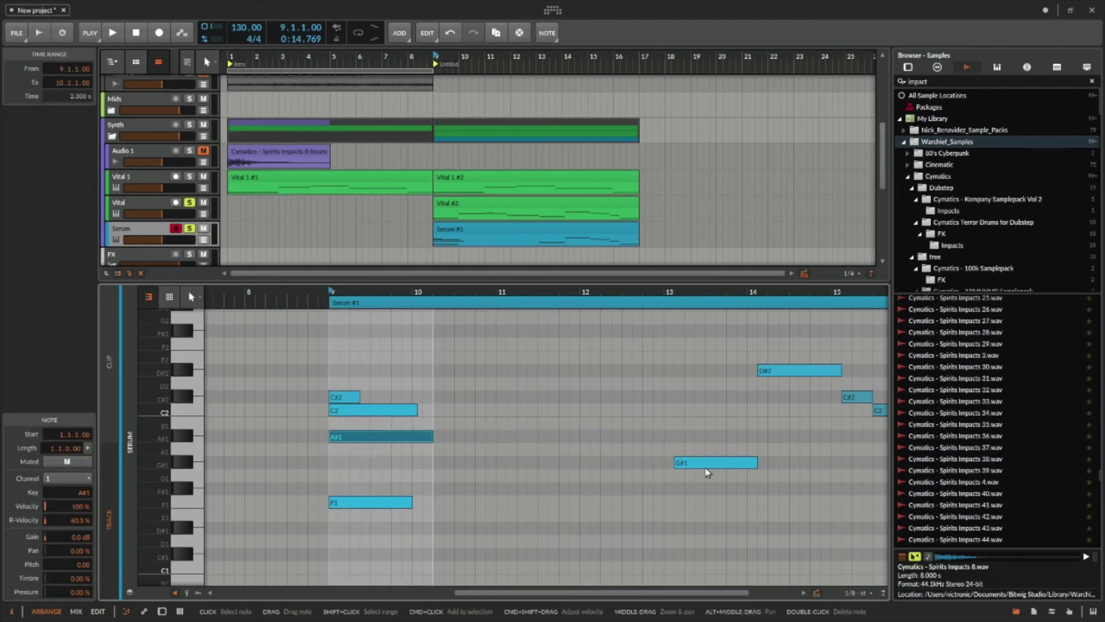
{"action": "left_click_drag", "start_coordinate": [704, 467], "coordinate": [361, 463]}
{"action": "left_click_drag", "start_coordinate": [794, 370], "coordinate": [368, 378]}
{"action": "scroll", "coordinate": [472, 444], "scroll_direction": "right", "scroll_amount": 2}
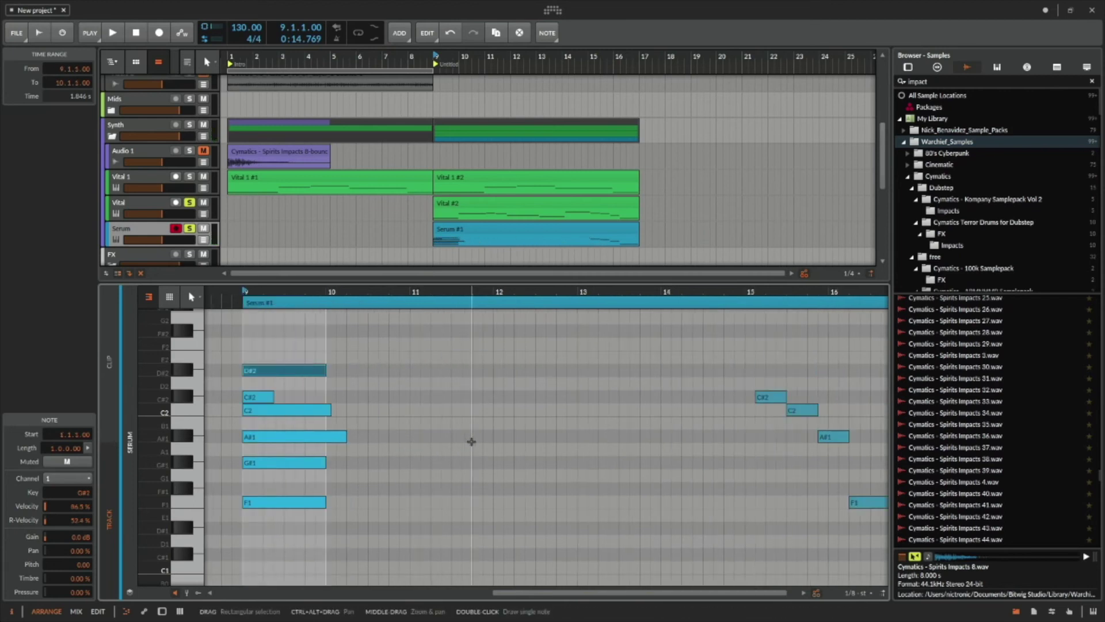
Delete the leftover C#2, C2, A#1 and F1 notes near the Serum clip's end in bars 15 and 16.
{"action": "left_click", "coordinate": [763, 399]}
{"action": "double_click", "coordinate": [762, 399]}
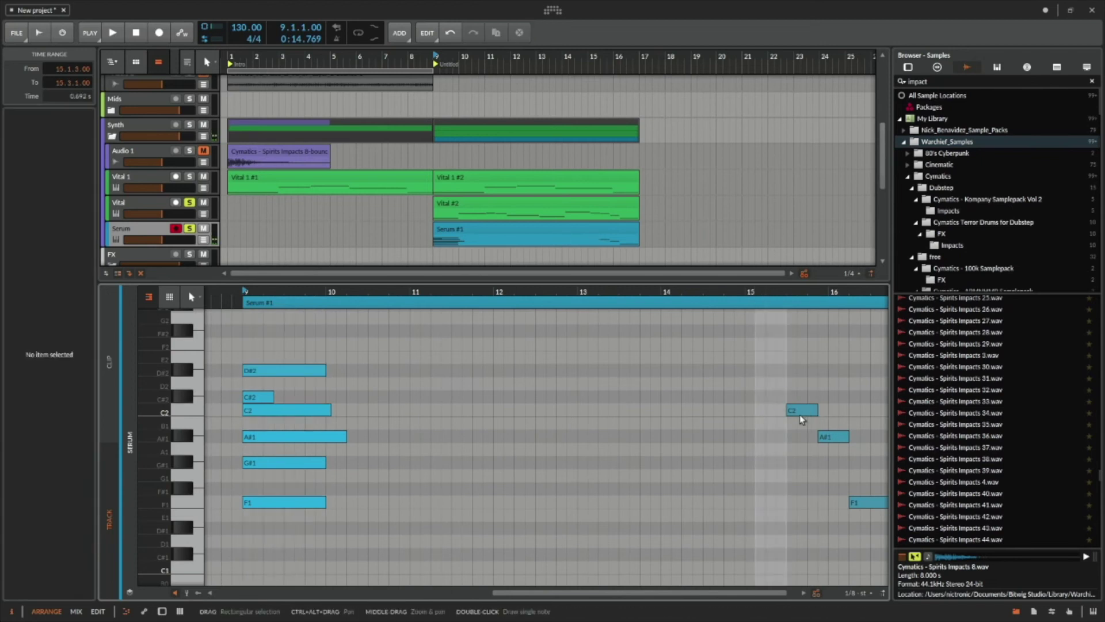
{"action": "double_click", "coordinate": [797, 410]}
{"action": "double_click", "coordinate": [835, 438]}
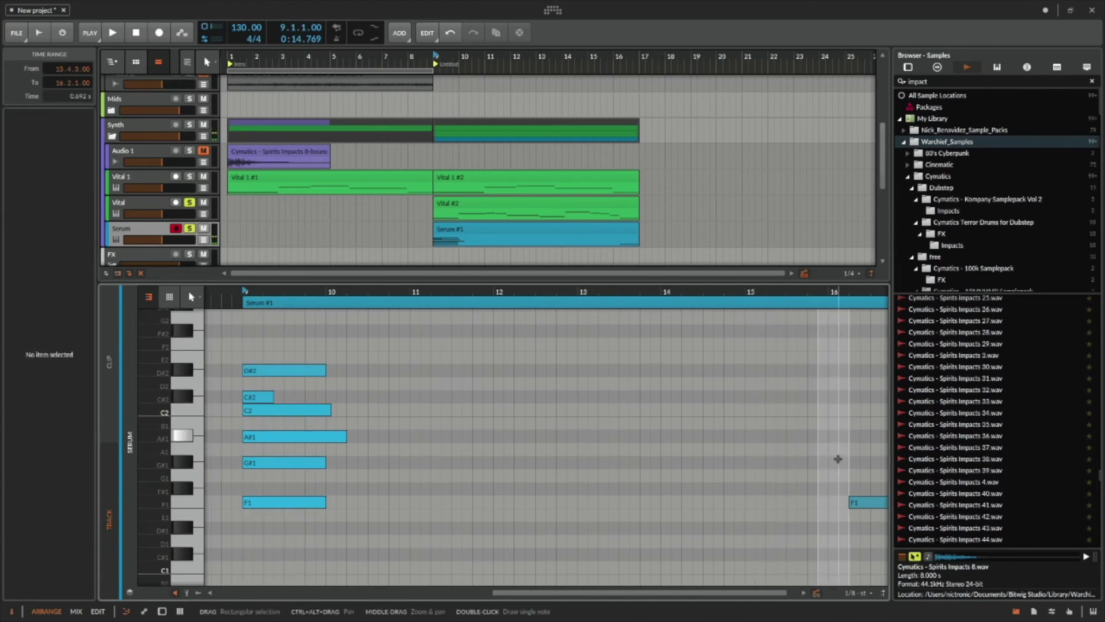
{"action": "double_click", "coordinate": [862, 503]}
{"action": "scroll", "coordinate": [751, 490], "scroll_direction": "right", "scroll_amount": 3}
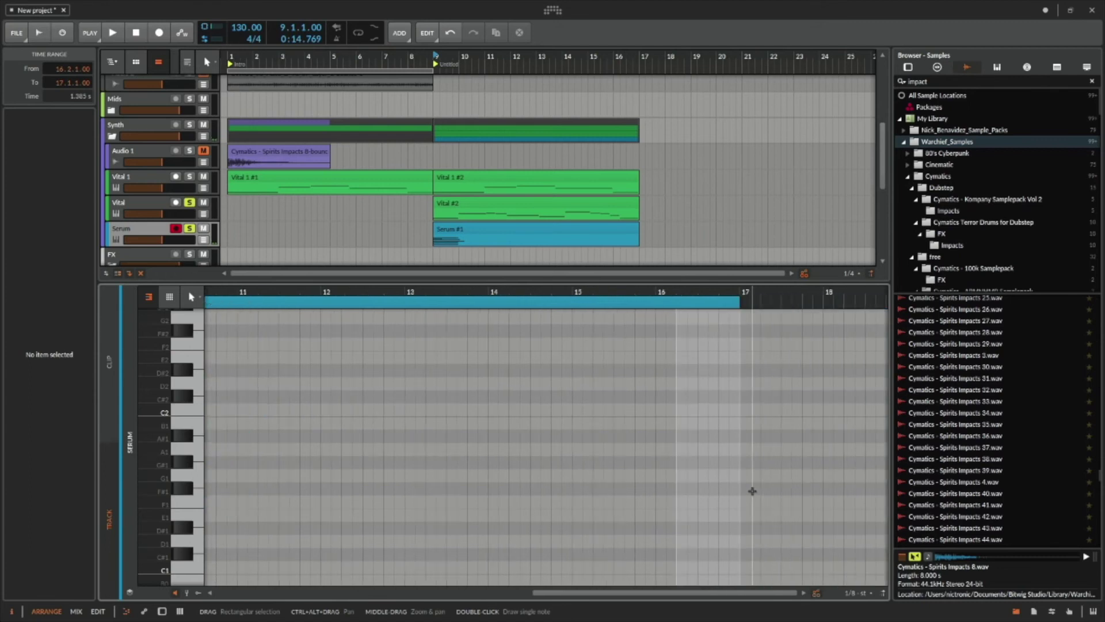
Even out the lengths of the six stacked Serum notes, extend them all to the clip's end at bar 17 and close the note editor.
{"action": "scroll", "coordinate": [743, 488], "scroll_direction": "left", "scroll_amount": 6}
{"action": "left_click_drag", "start_coordinate": [645, 439], "coordinate": [629, 397]}
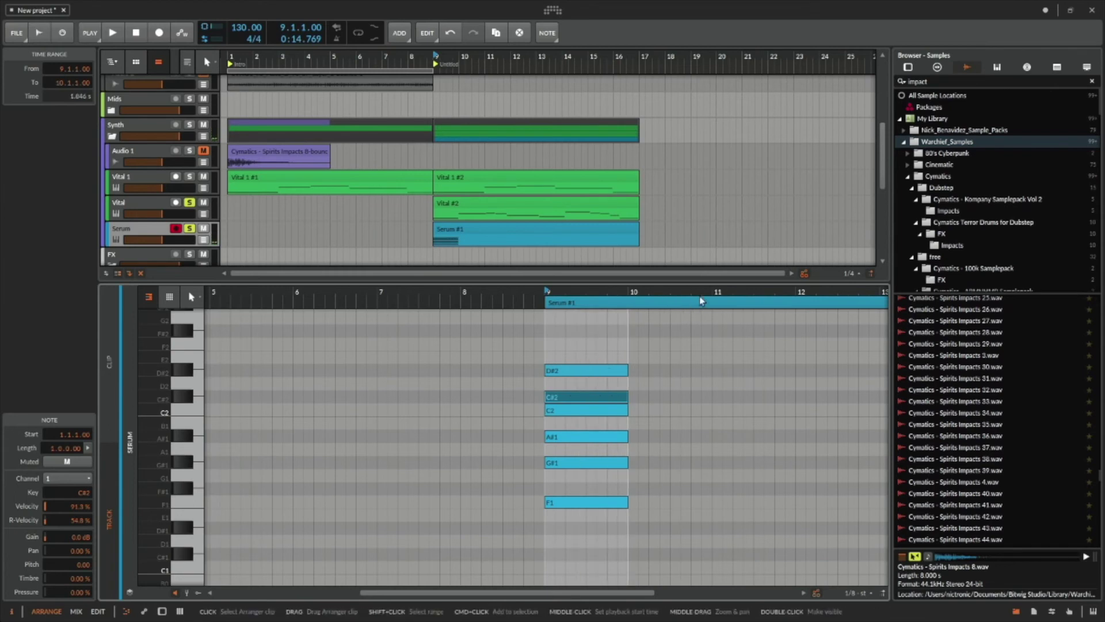
{"action": "scroll", "coordinate": [547, 443], "scroll_direction": "right", "scroll_amount": 10}
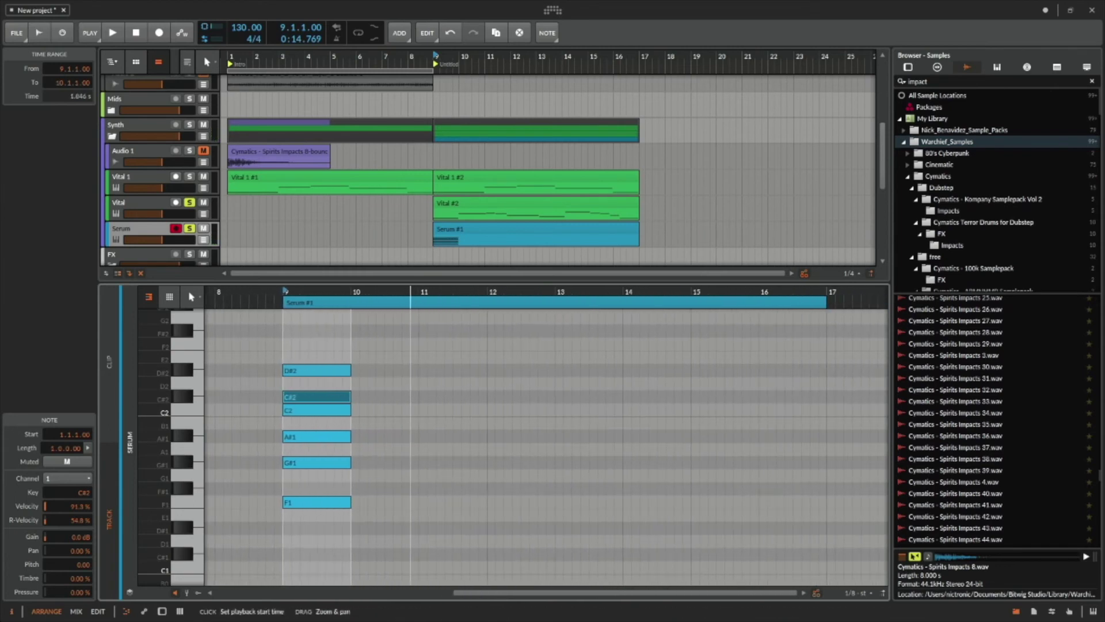
{"action": "left_click_drag", "start_coordinate": [381, 292], "coordinate": [349, 288]}
{"action": "left_click_drag", "start_coordinate": [320, 346], "coordinate": [332, 504]}
{"action": "left_click_drag", "start_coordinate": [769, 500], "coordinate": [815, 504]}
{"action": "left_click_drag", "start_coordinate": [635, 283], "coordinate": [575, 584]}
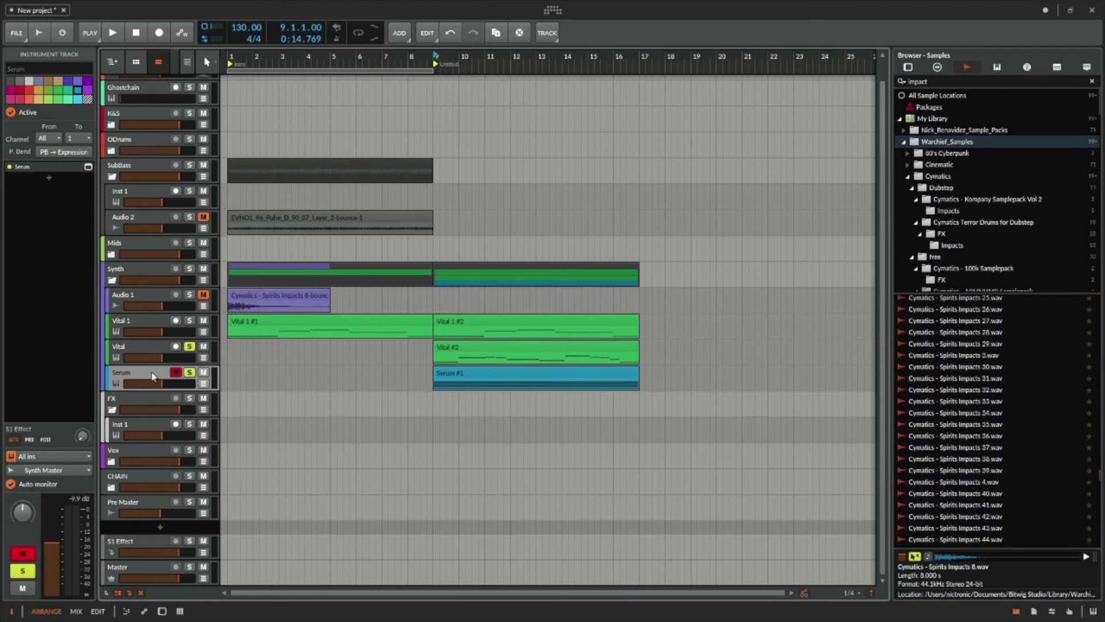
Insert an Arpeggiator note effect before Serum on the Serum track.
{"action": "double_click", "coordinate": [190, 373]}
{"action": "left_click", "coordinate": [124, 529]}
{"action": "type", "text": "a"}
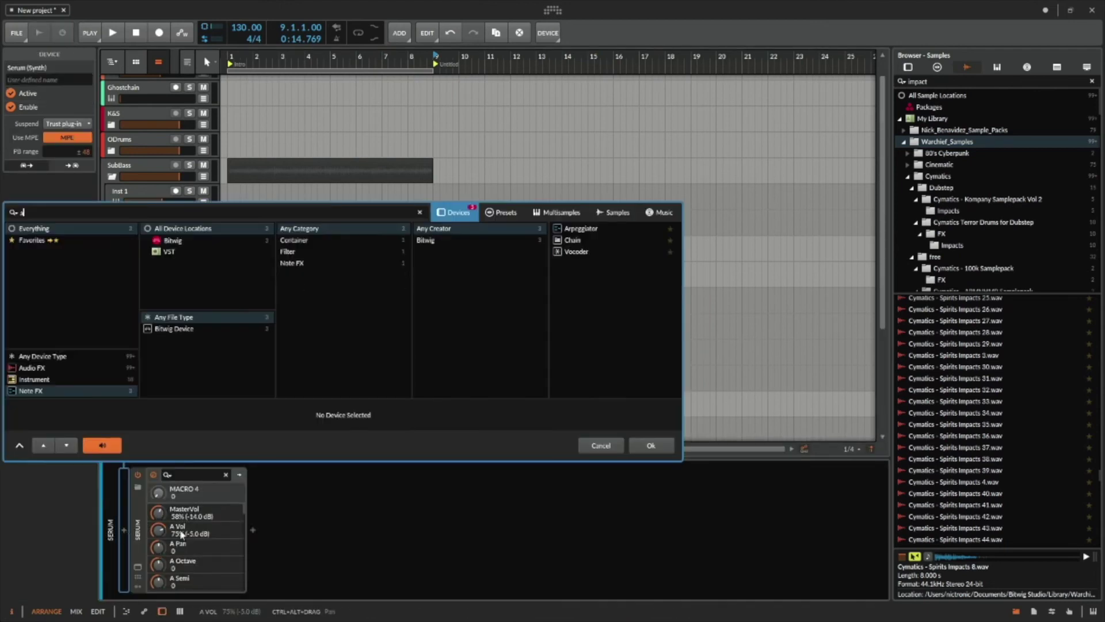
{"action": "key", "text": "Down"}
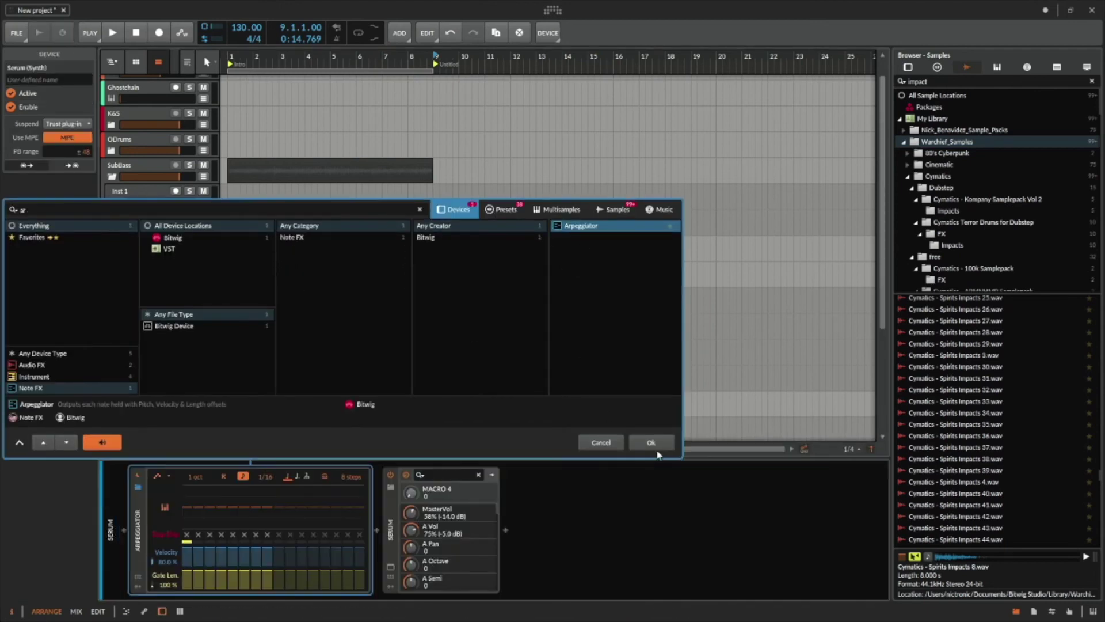
{"action": "key", "text": "Return"}
Set the arpeggiator's pattern to Up and its rate to 1/8, and listen to it from bar 9.
{"action": "left_click", "coordinate": [159, 477]}
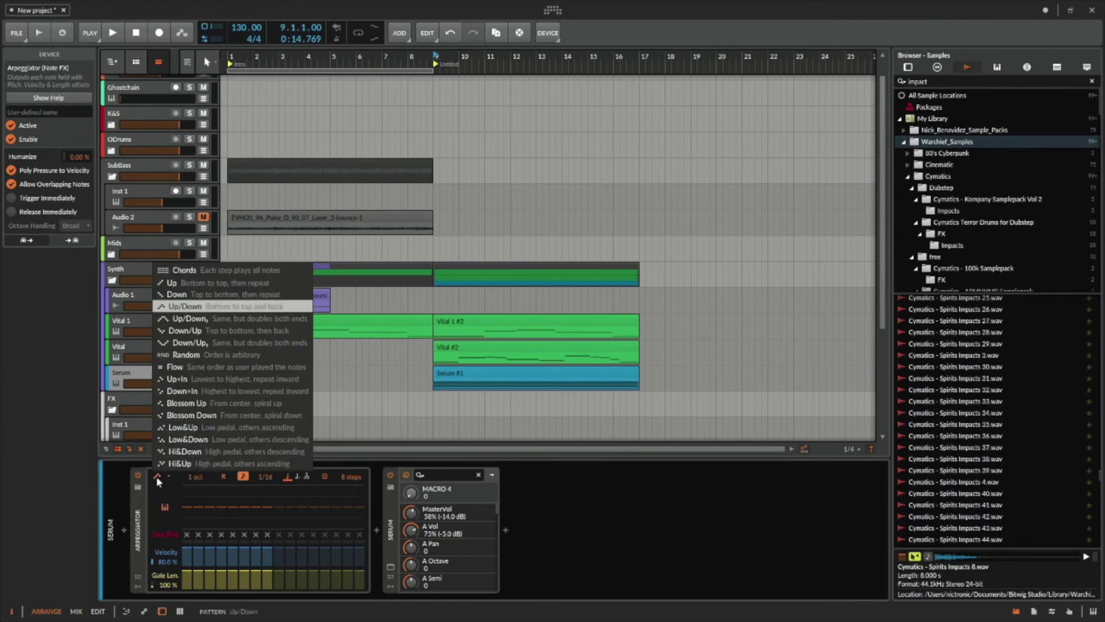
{"action": "left_click", "coordinate": [224, 292]}
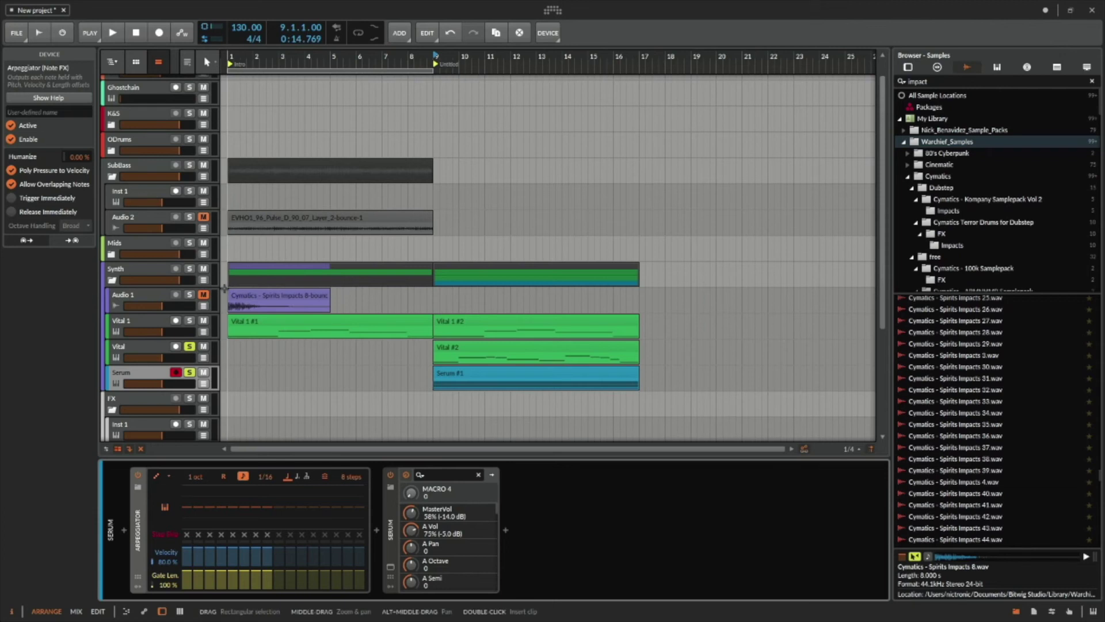
{"action": "left_click", "coordinate": [431, 355]}
{"action": "key", "text": "space"}
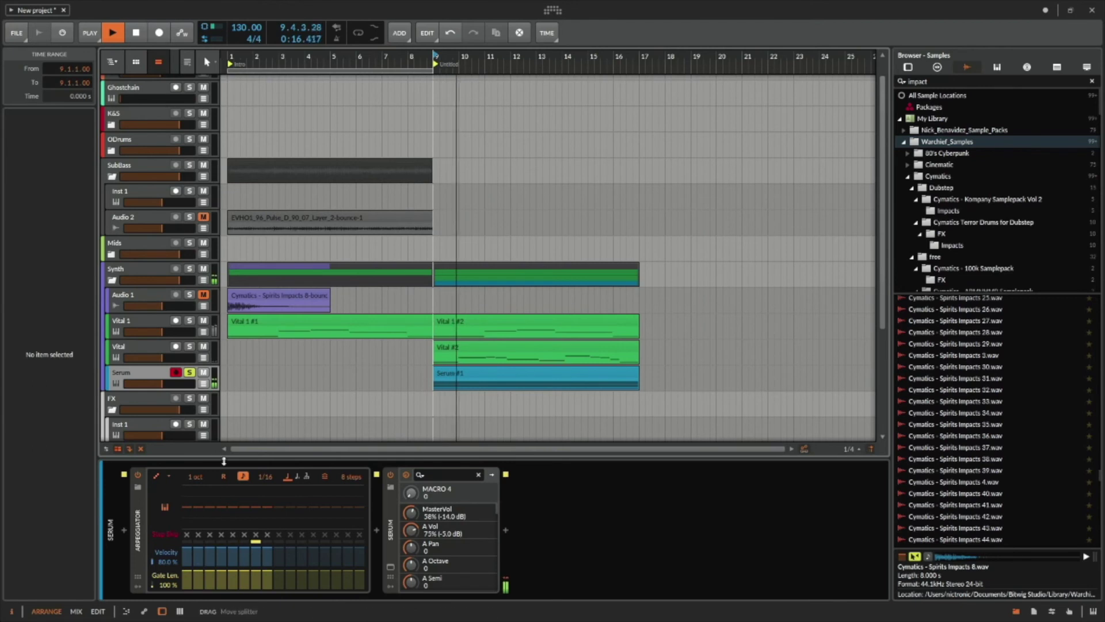
{"action": "key", "text": "space"}
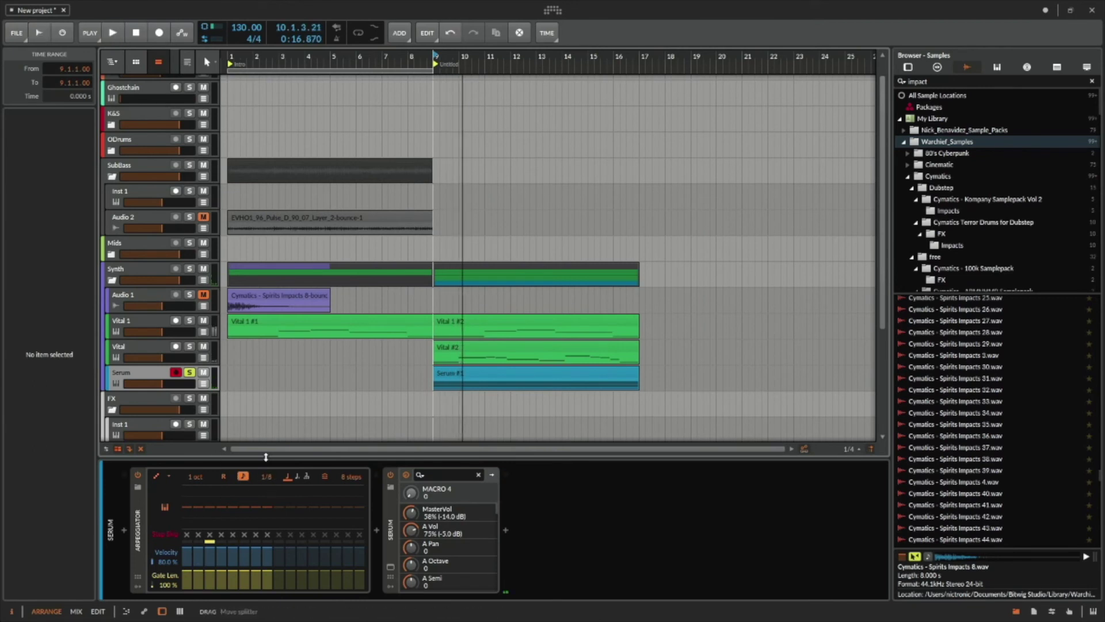
{"action": "key", "text": "space"}
{"action": "left_click", "coordinate": [162, 378]}
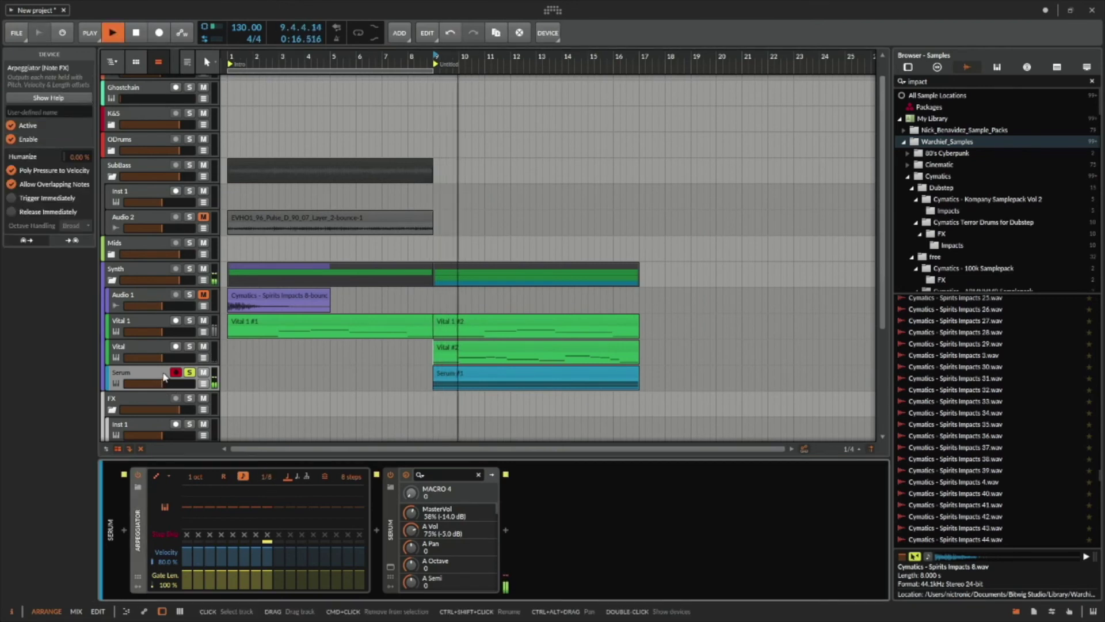
{"action": "key", "text": "space"}
Try the arpeggiator's Up/Down pattern and its variant that doubles both ends, playing each from bar 9.
{"action": "left_click", "coordinate": [154, 471]}
{"action": "left_click", "coordinate": [210, 301]}
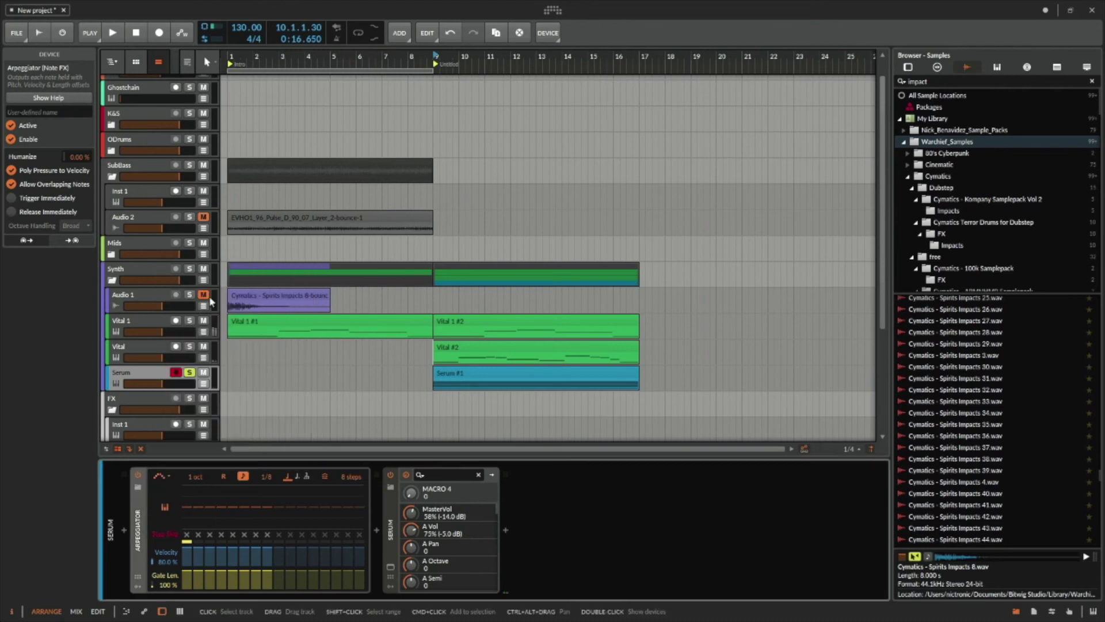
{"action": "left_click", "coordinate": [159, 476]}
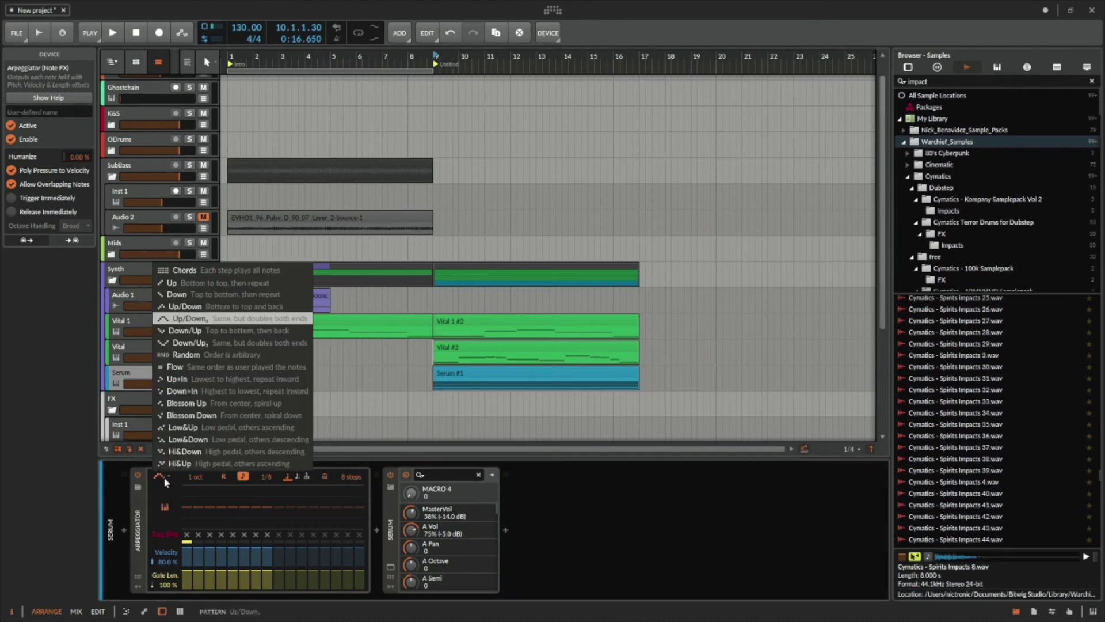
{"action": "left_click", "coordinate": [225, 314]}
{"action": "key", "text": "space"}
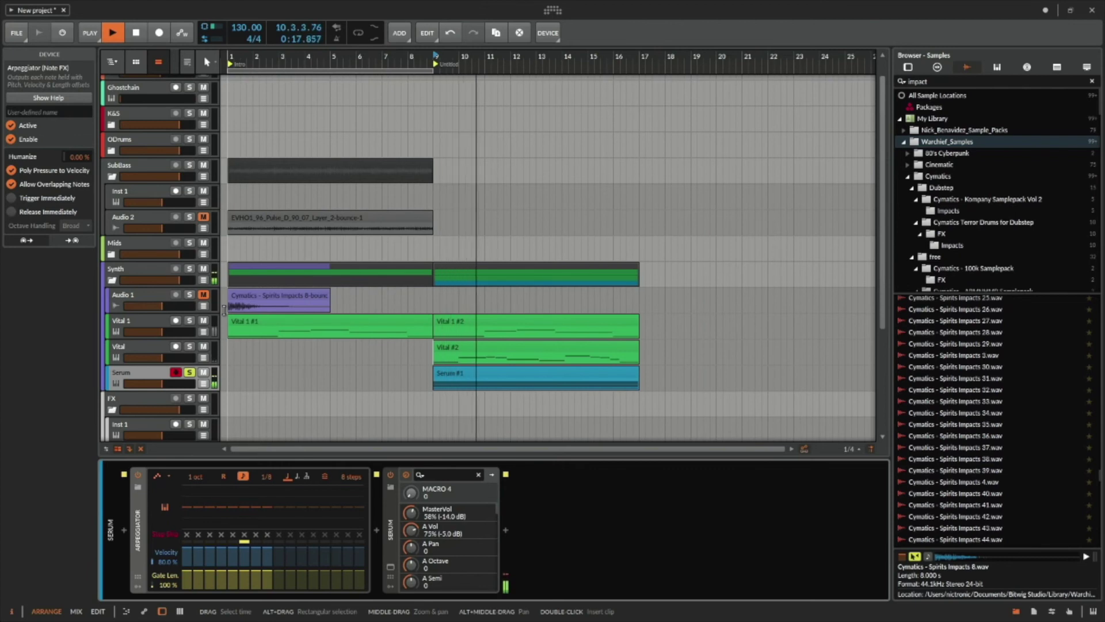
{"action": "key", "text": "space"}
{"action": "left_click", "coordinate": [169, 475]}
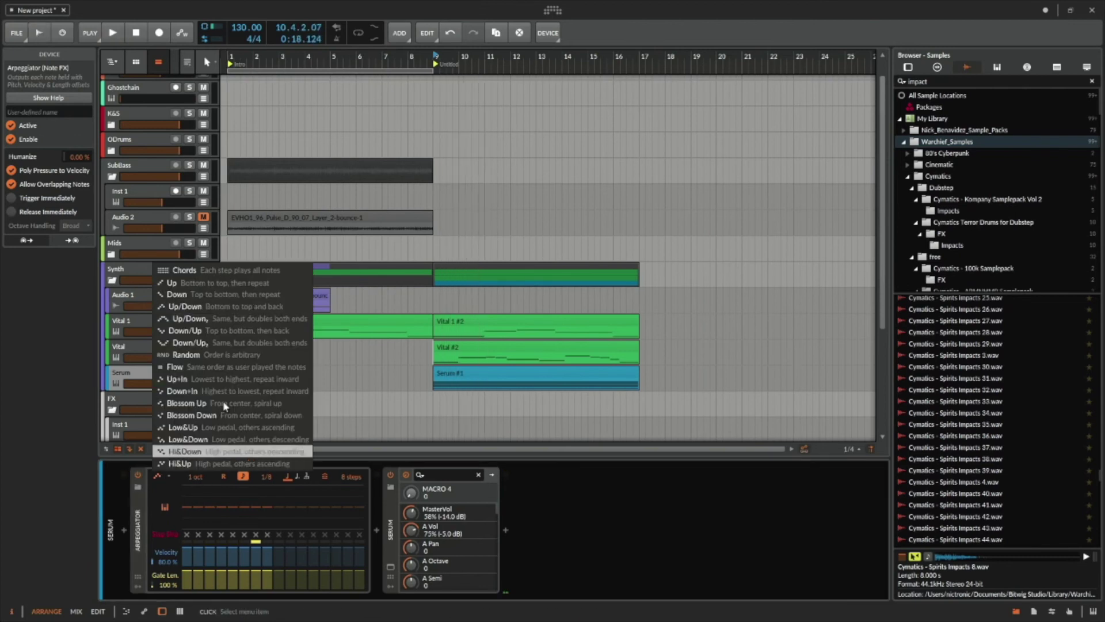
{"action": "left_click", "coordinate": [242, 329]}
{"action": "key", "text": "space"}
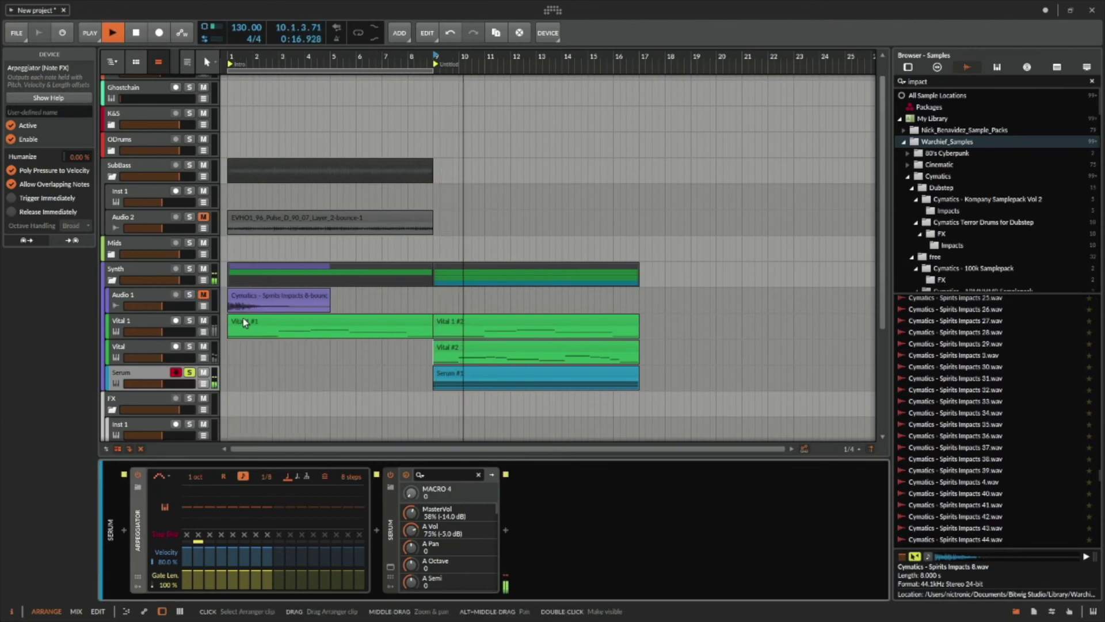
{"action": "key", "text": "space"}
Try the arpeggiator's Down pattern and listen to it from bar 9.
{"action": "left_click", "coordinate": [245, 322]}
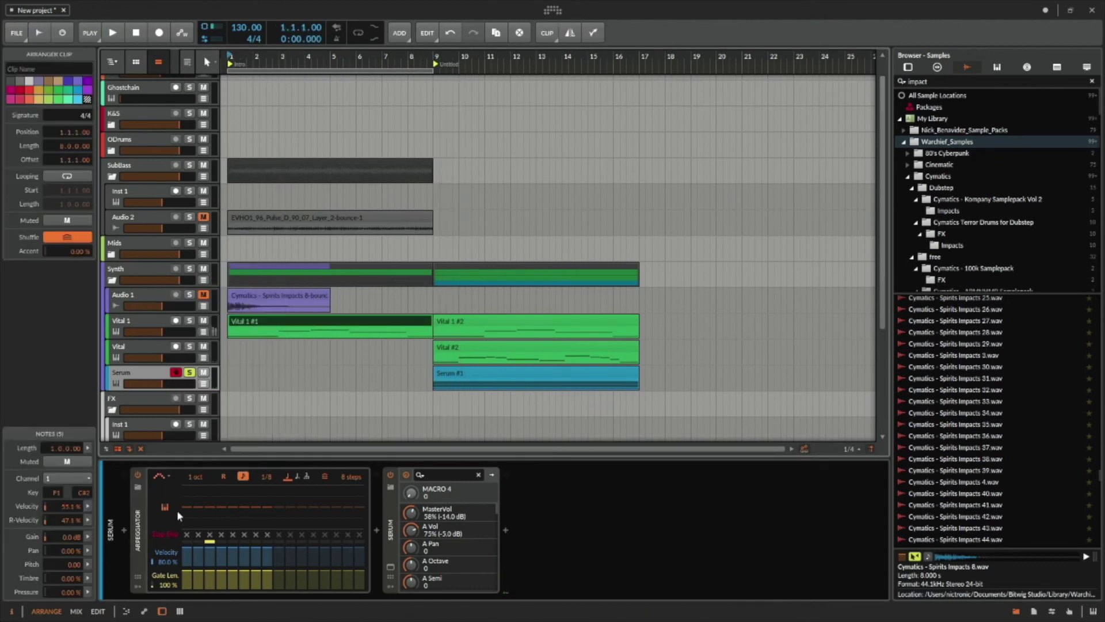
{"action": "left_click", "coordinate": [171, 475]}
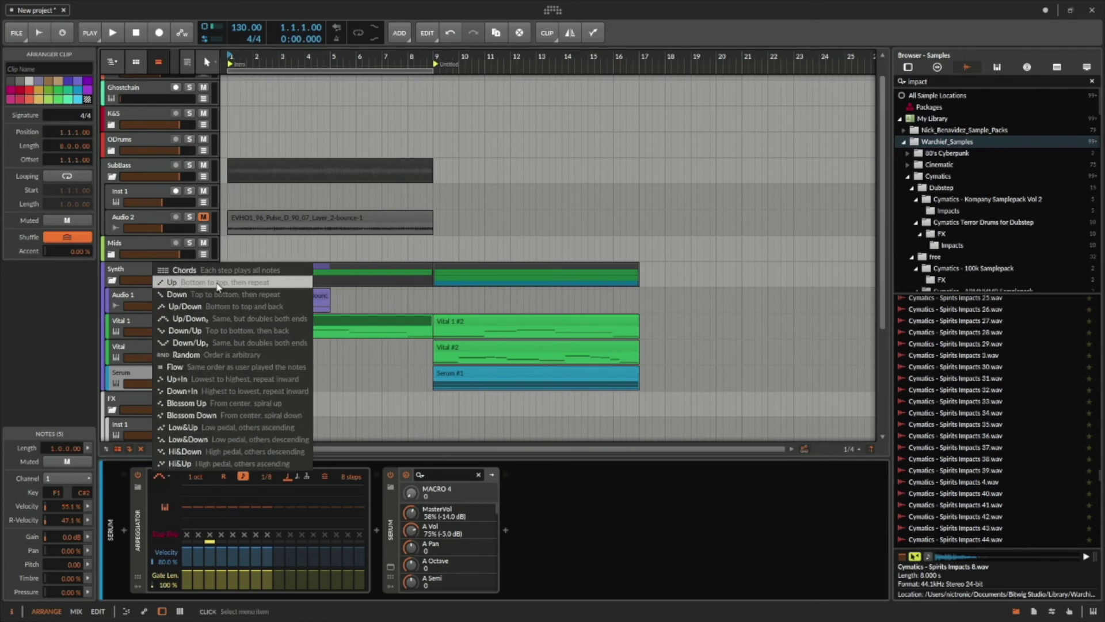
{"action": "left_click", "coordinate": [208, 306]}
{"action": "key", "text": "space"}
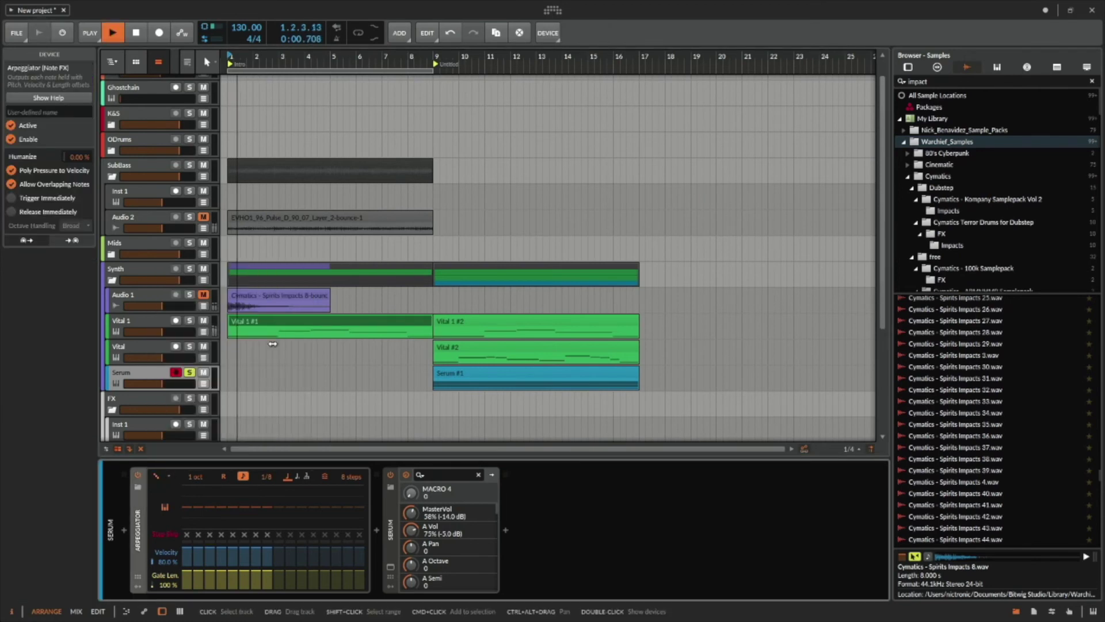
{"action": "left_click", "coordinate": [426, 372]}
{"action": "key", "text": "space"}
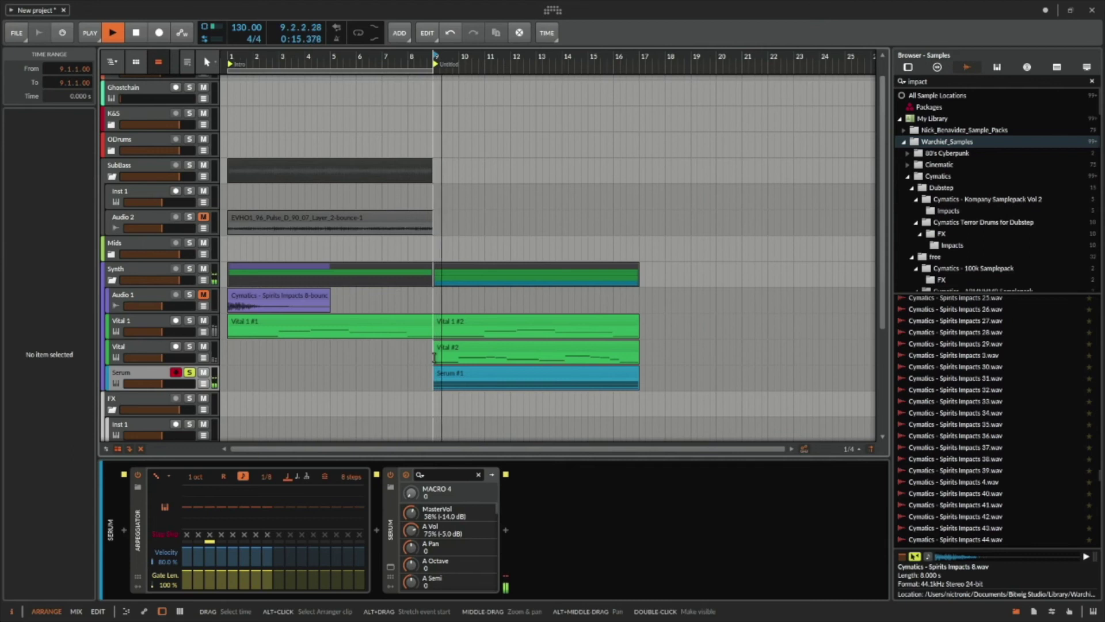
{"action": "key", "text": "space"}
Switch the arpeggiator's pattern back to Up and play the Serum clip from bar 9.
{"action": "left_click", "coordinate": [167, 475]}
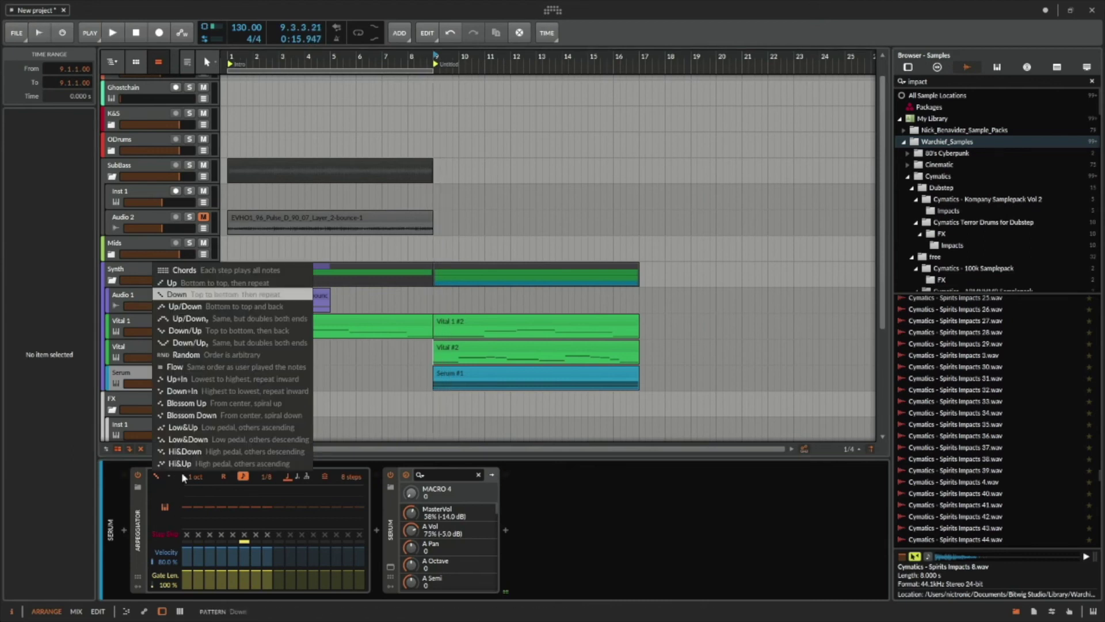
{"action": "left_click", "coordinate": [214, 283]}
{"action": "key", "text": "space"}
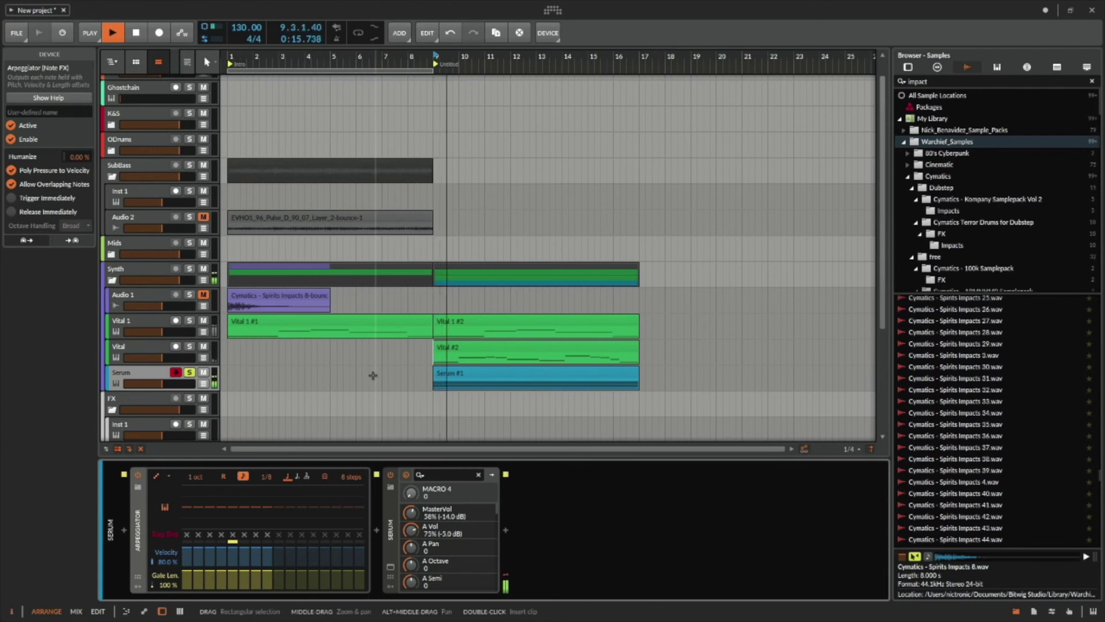
{"action": "key", "text": "space"}
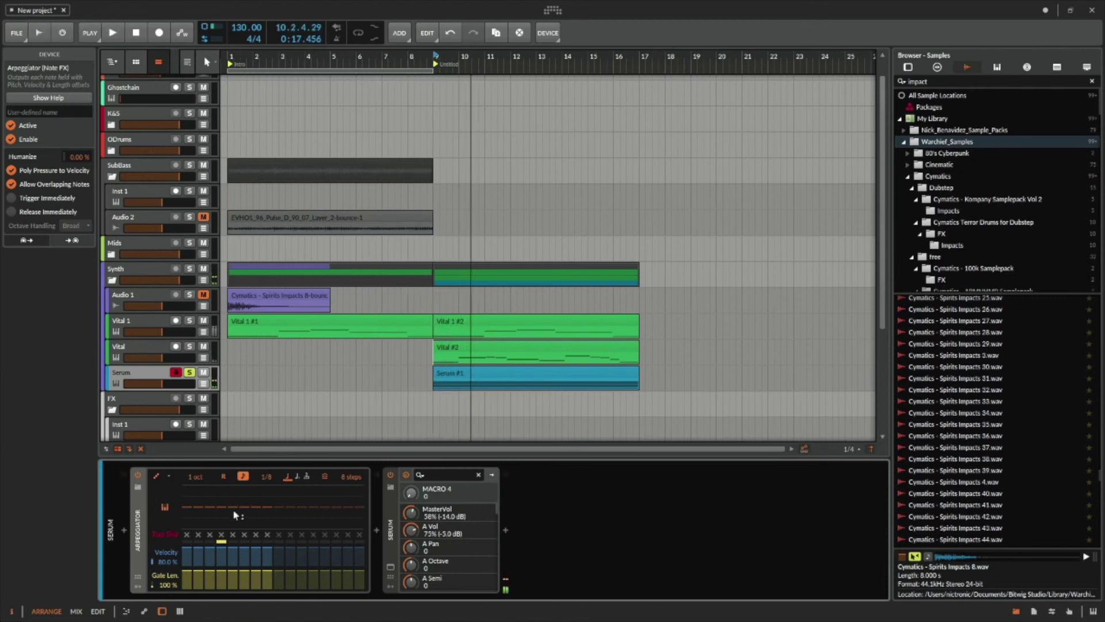
Open Serum's plug-in window and audition the PL Mallety [SD] preset with the arpeggiated notes.
{"action": "left_click", "coordinate": [141, 372]}
{"action": "left_click", "coordinate": [116, 527]}
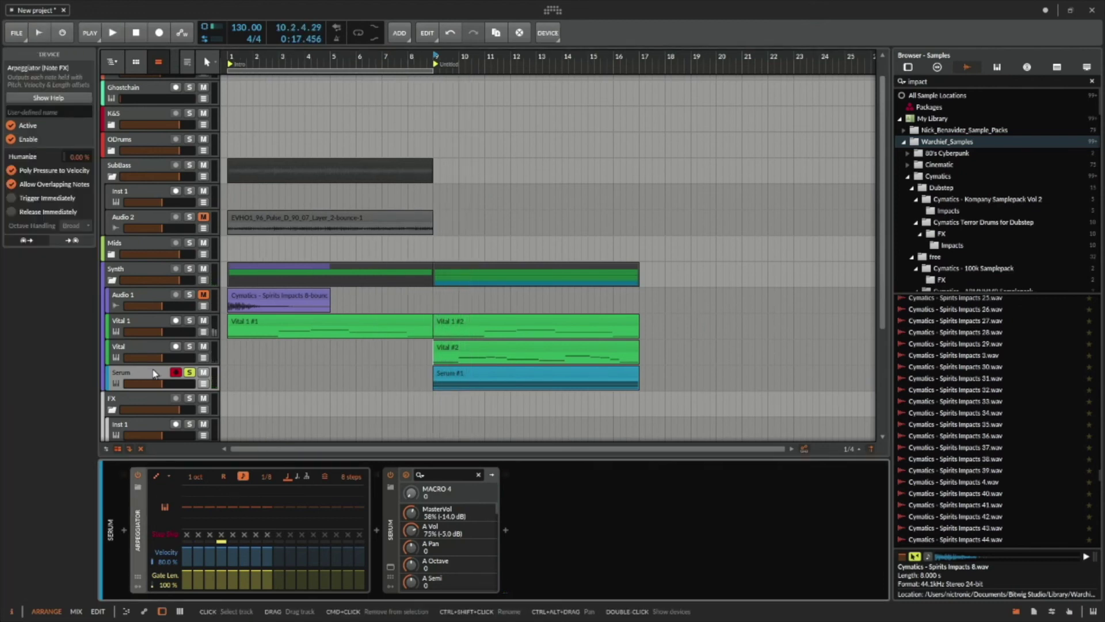
{"action": "left_click", "coordinate": [391, 568]}
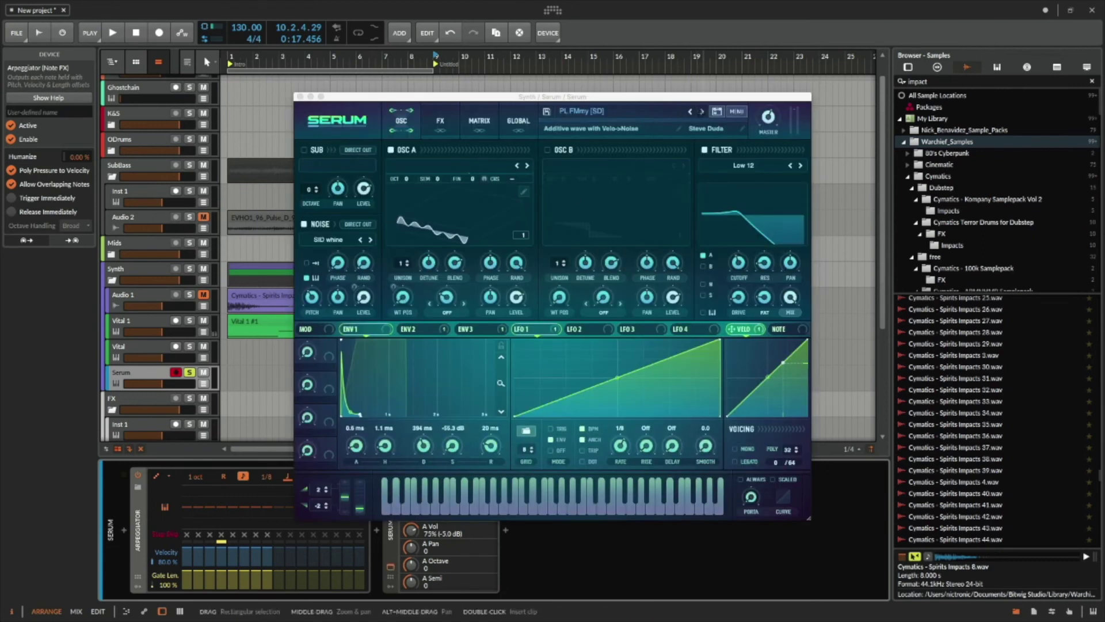
{"action": "left_click", "coordinate": [702, 111]}
{"action": "key", "text": "space"}
{"action": "key", "text": "space"}
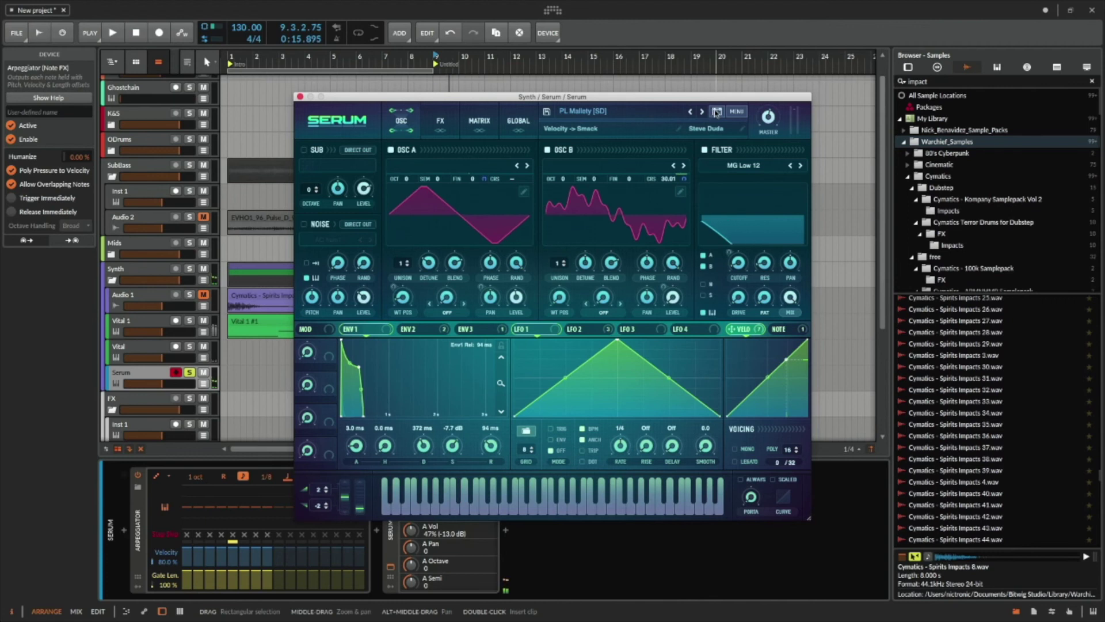
Open Serum's preset browser and compare PL Monolith [7S], PL Nice Plugger [FN], PL Nothing Special [DRK] and PL Pads Pluck [BR] during playback.
{"action": "left_click", "coordinate": [714, 111]}
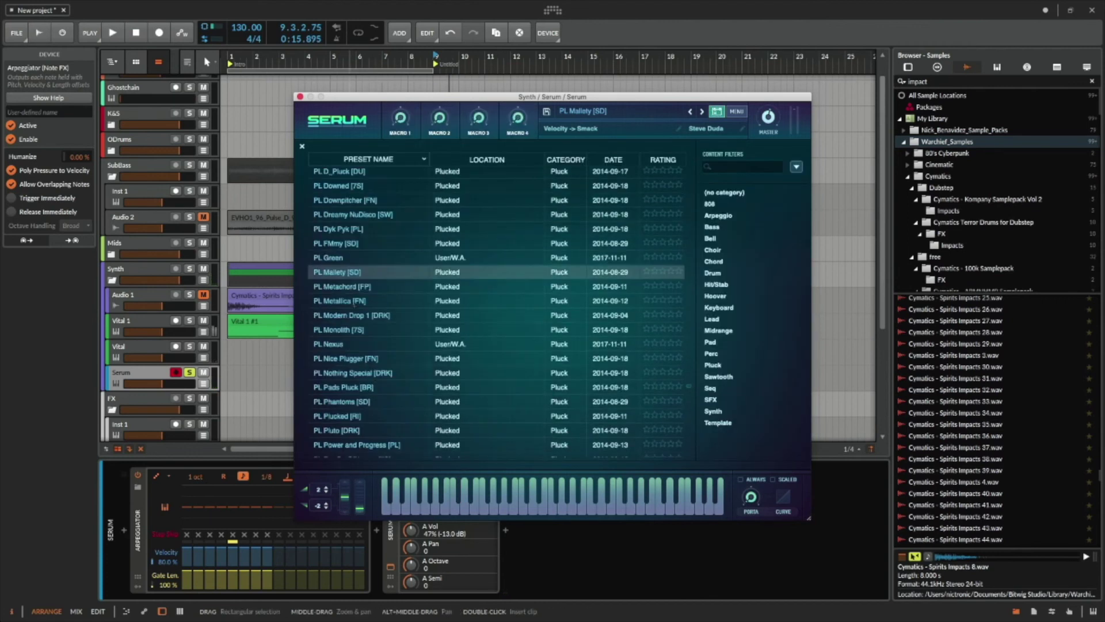
{"action": "left_click", "coordinate": [350, 328]}
{"action": "key", "text": "space"}
{"action": "left_click", "coordinate": [354, 354]}
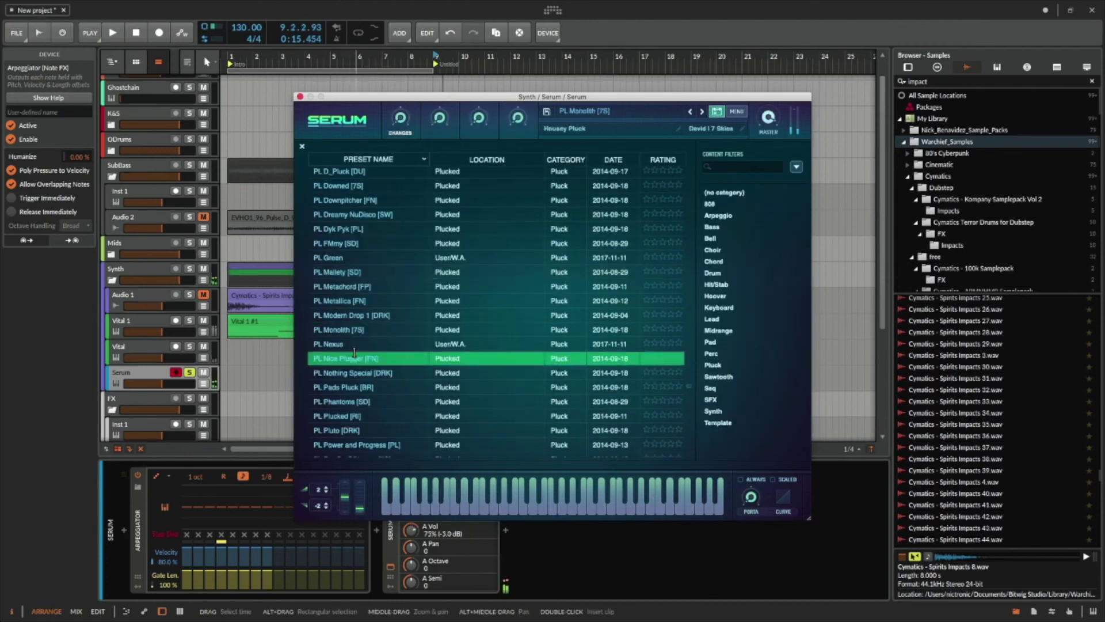
{"action": "left_click", "coordinate": [361, 373]}
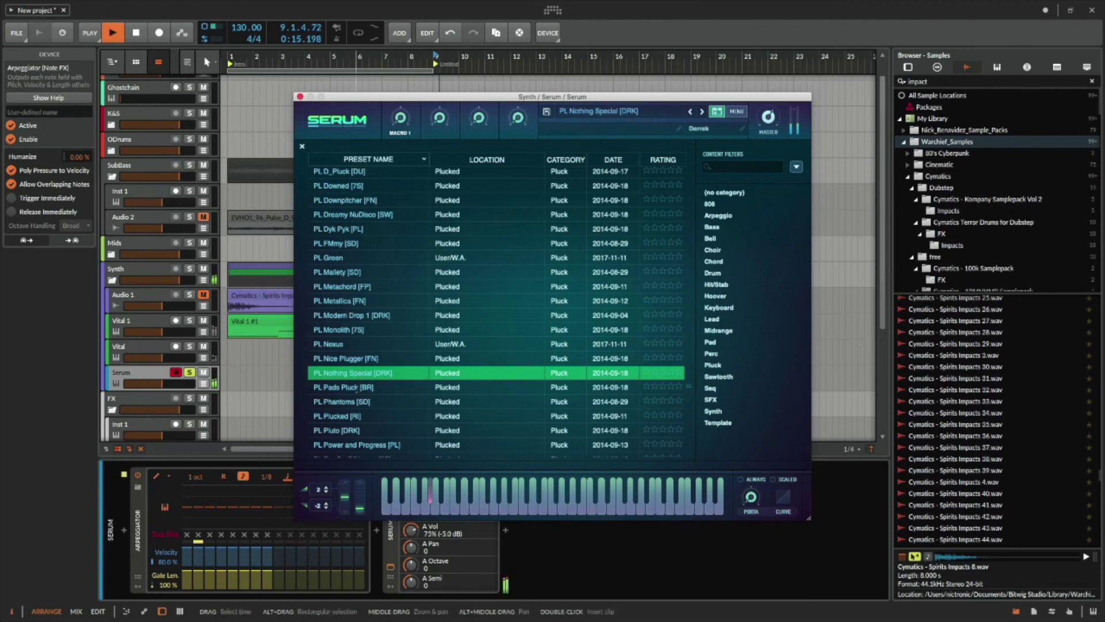
{"action": "left_click", "coordinate": [364, 386]}
{"action": "key", "text": "space"}
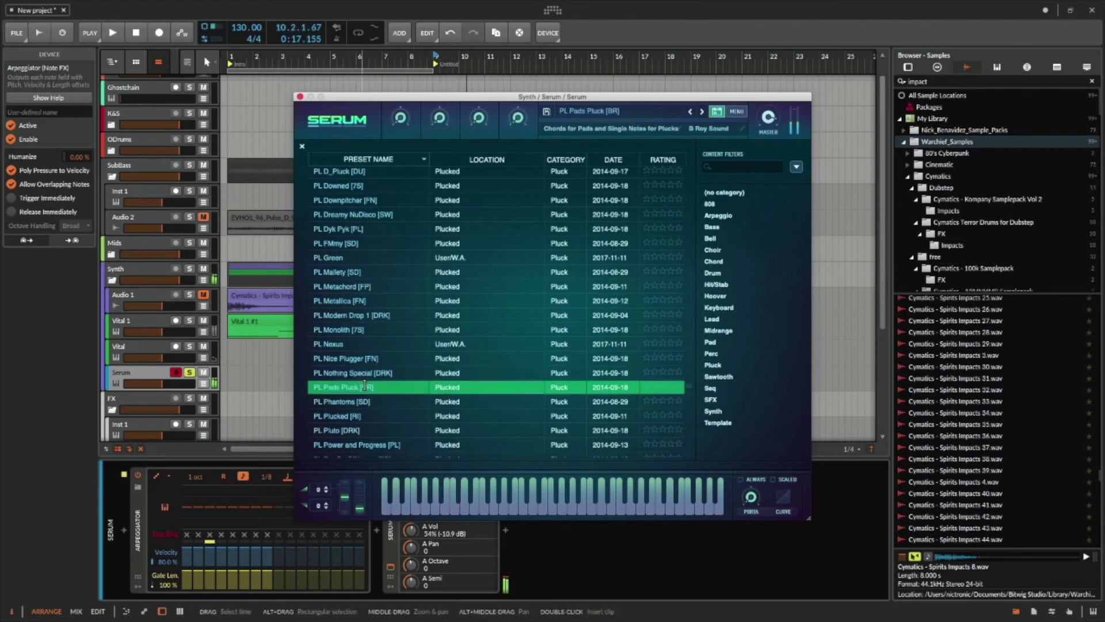
Audition PL Phantoms [SD], PL Plucked [RI], PL Pluto [DRK] and PL SuperAlba [7S] on the arpeggiated notes.
{"action": "left_click", "coordinate": [364, 405]}
{"action": "left_click", "coordinate": [362, 416]}
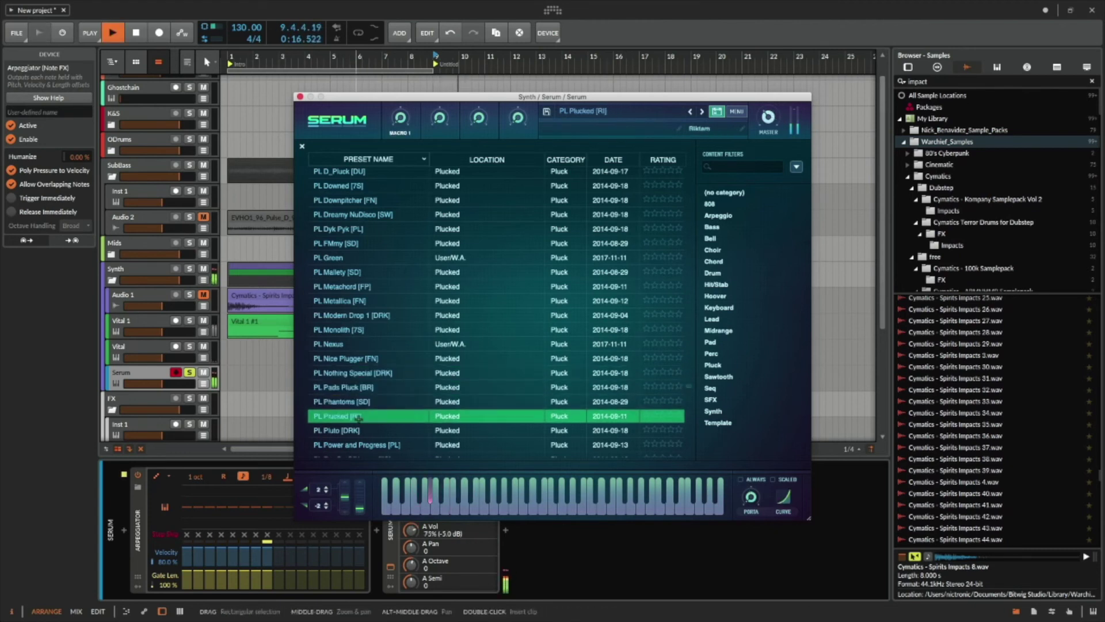
{"action": "left_click", "coordinate": [358, 402]}
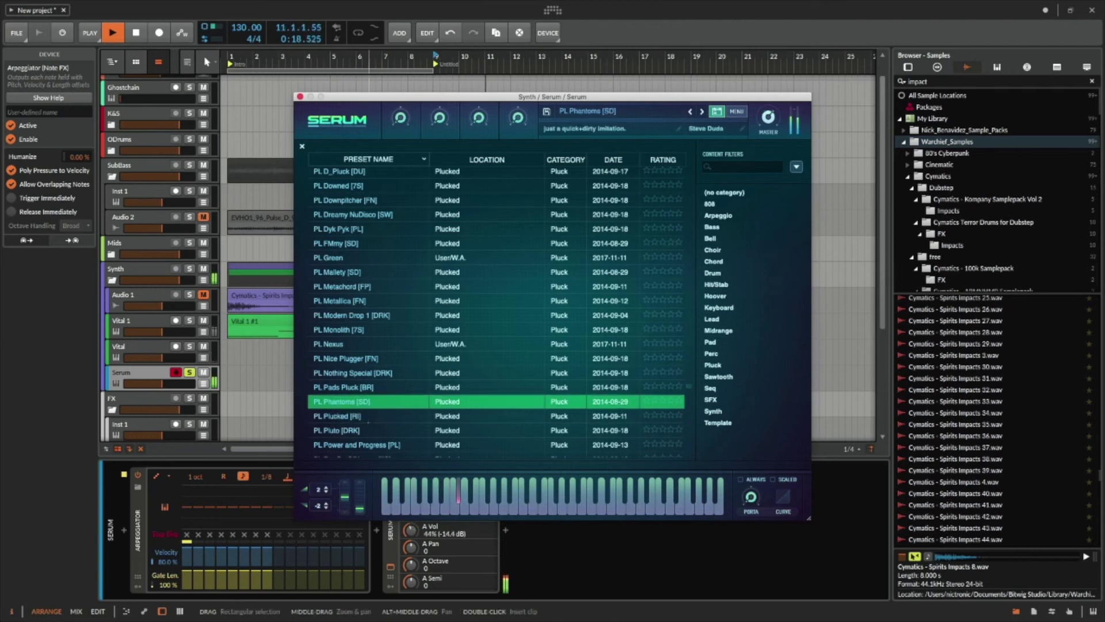
{"action": "left_click", "coordinate": [372, 430]}
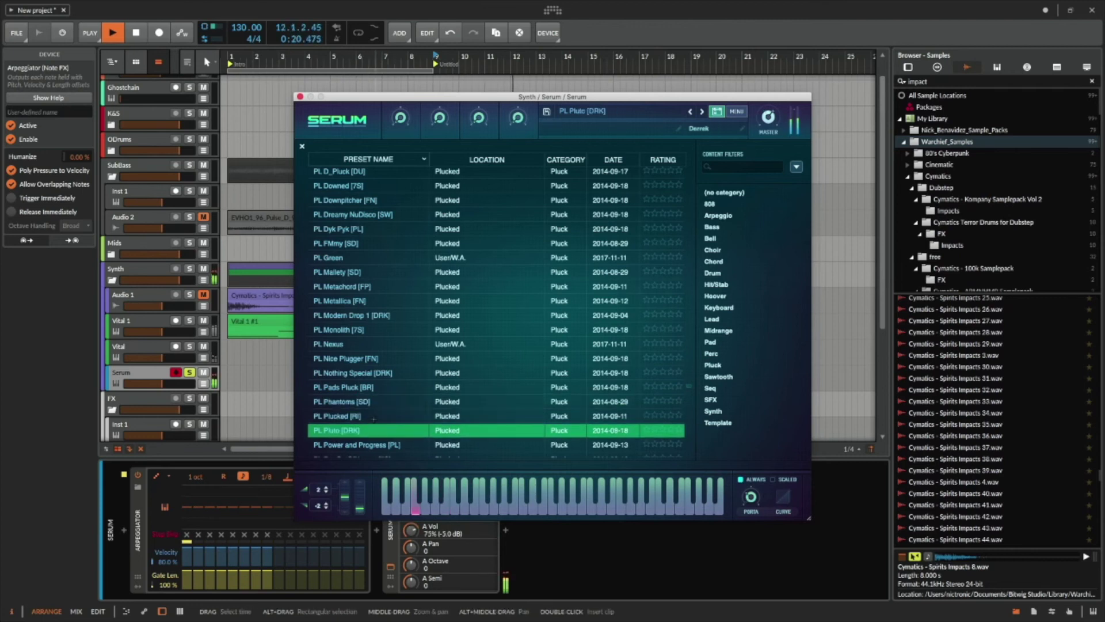
{"action": "scroll", "coordinate": [377, 415], "scroll_direction": "down", "scroll_amount": 4}
{"action": "left_click", "coordinate": [374, 413]}
{"action": "left_click", "coordinate": [382, 385]}
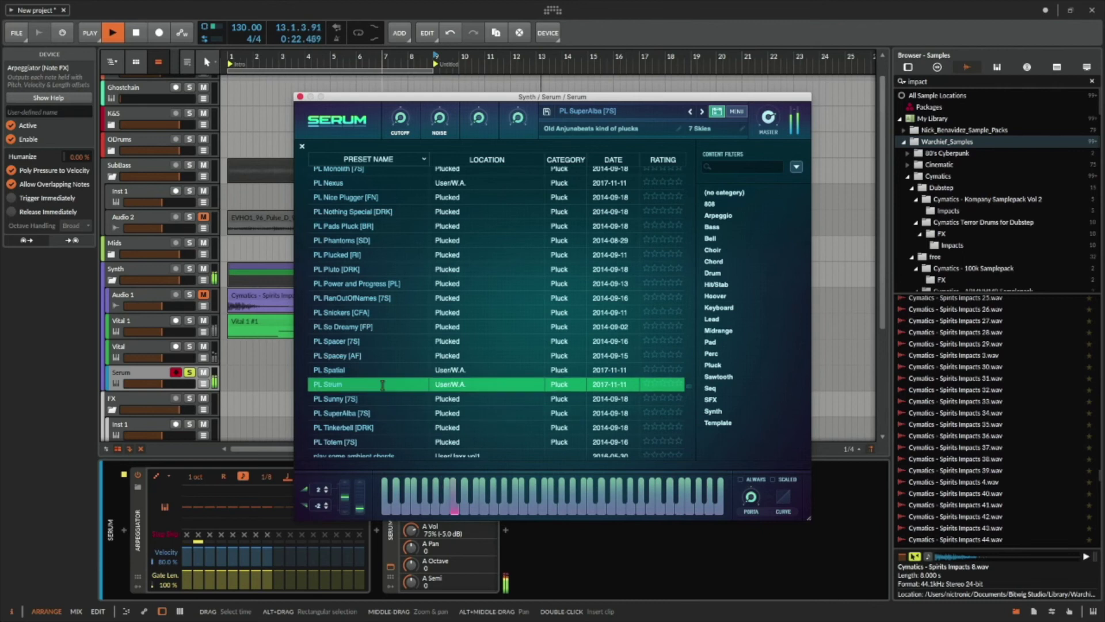
Compare the PL Monolith [7S], PL Nexus, PL Nice Plugger [FN] and PL Nothing Special [DRK] presets during playback.
{"action": "scroll", "coordinate": [374, 357], "scroll_direction": "up", "scroll_amount": 4}
{"action": "left_click", "coordinate": [366, 337]}
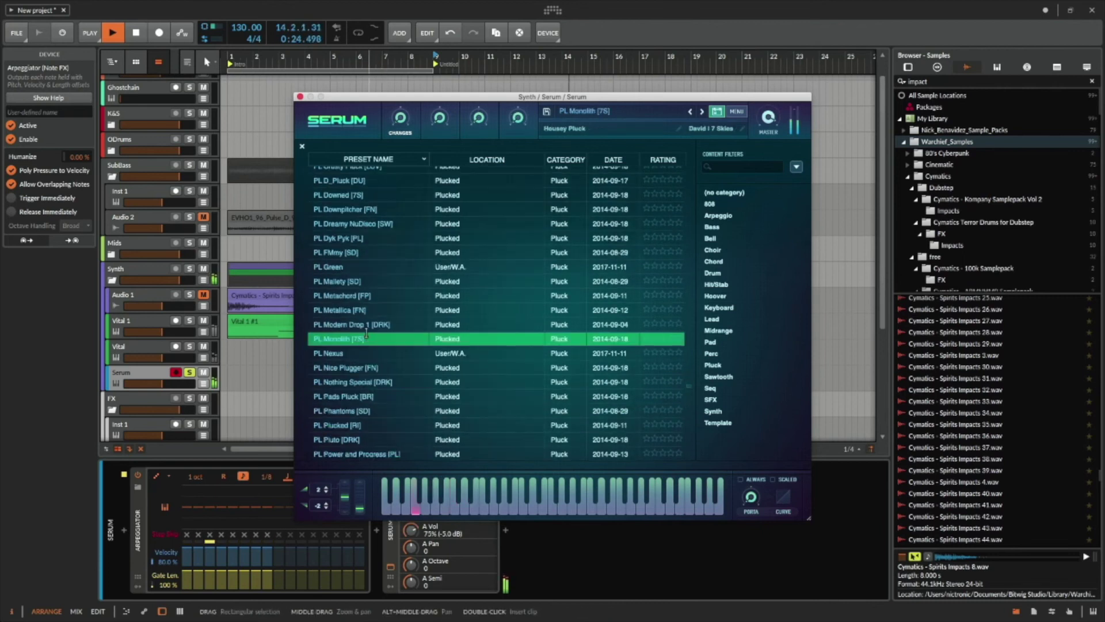
{"action": "scroll", "coordinate": [366, 334], "scroll_direction": "up", "scroll_amount": 1}
{"action": "left_click", "coordinate": [360, 383]}
{"action": "left_click", "coordinate": [367, 366]}
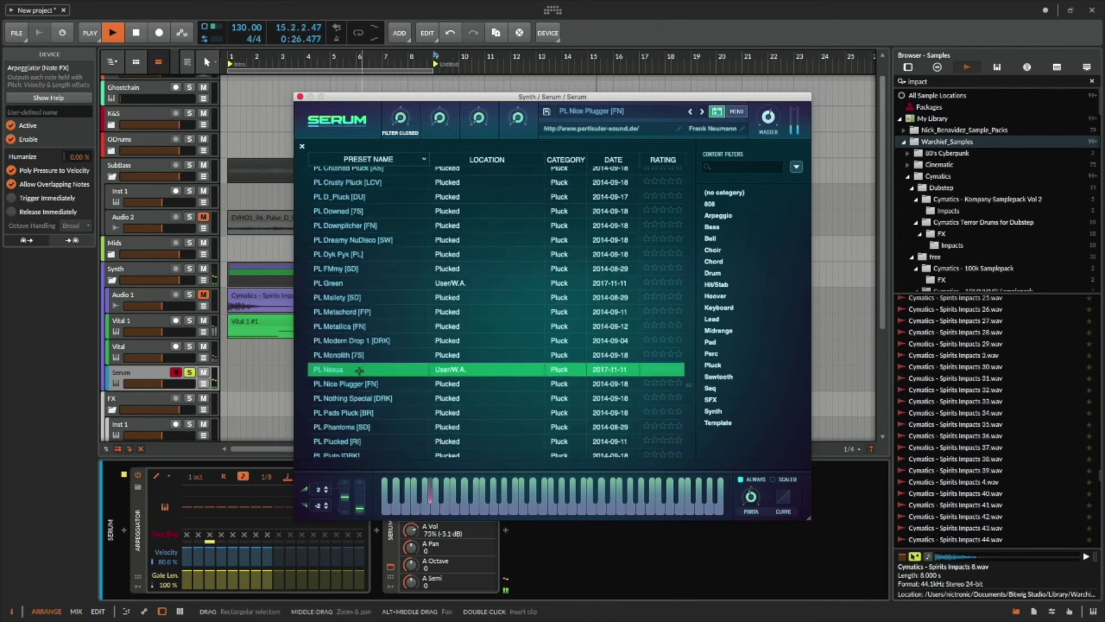
{"action": "left_click", "coordinate": [369, 399]}
{"action": "left_click", "coordinate": [369, 385]}
Try PL Phantoms [SD], PL Pads Pluck [BR], PL Plucked [RI], PL Pluto [DRK], PL Nice Plugger [FN] and PL Metachord [FP].
{"action": "left_click", "coordinate": [361, 426]}
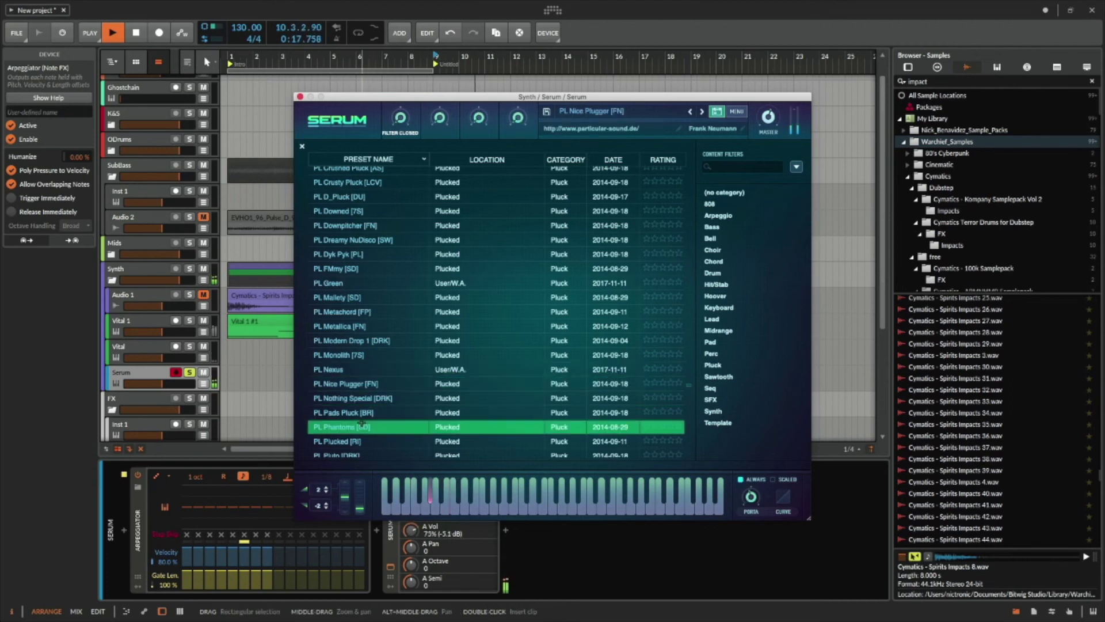
{"action": "left_click", "coordinate": [366, 412]}
{"action": "left_click", "coordinate": [359, 440]}
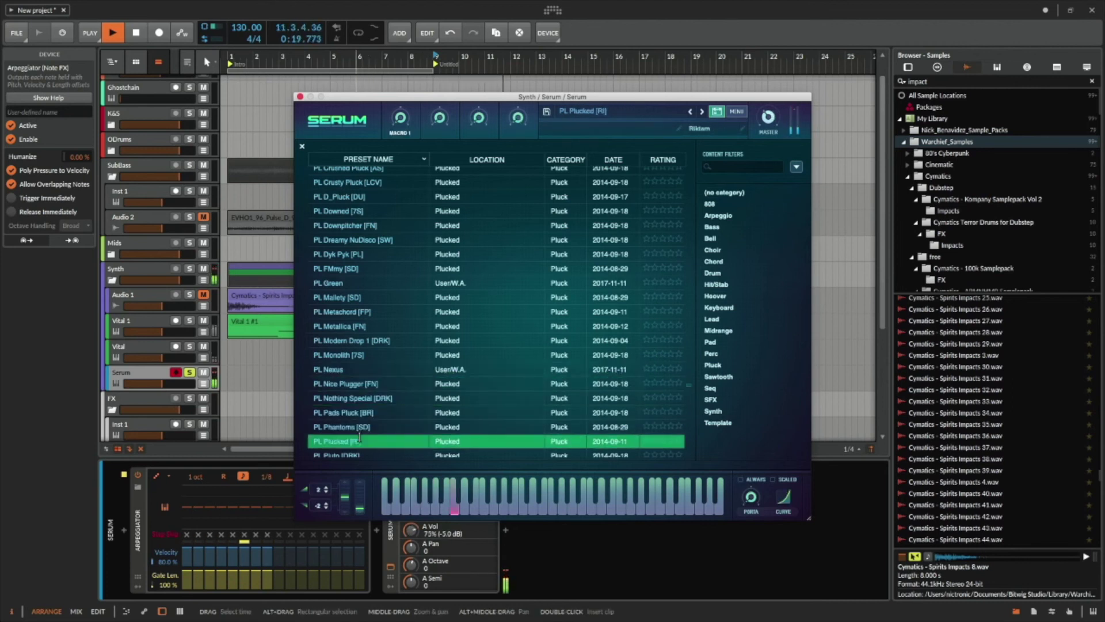
{"action": "left_click", "coordinate": [357, 453]}
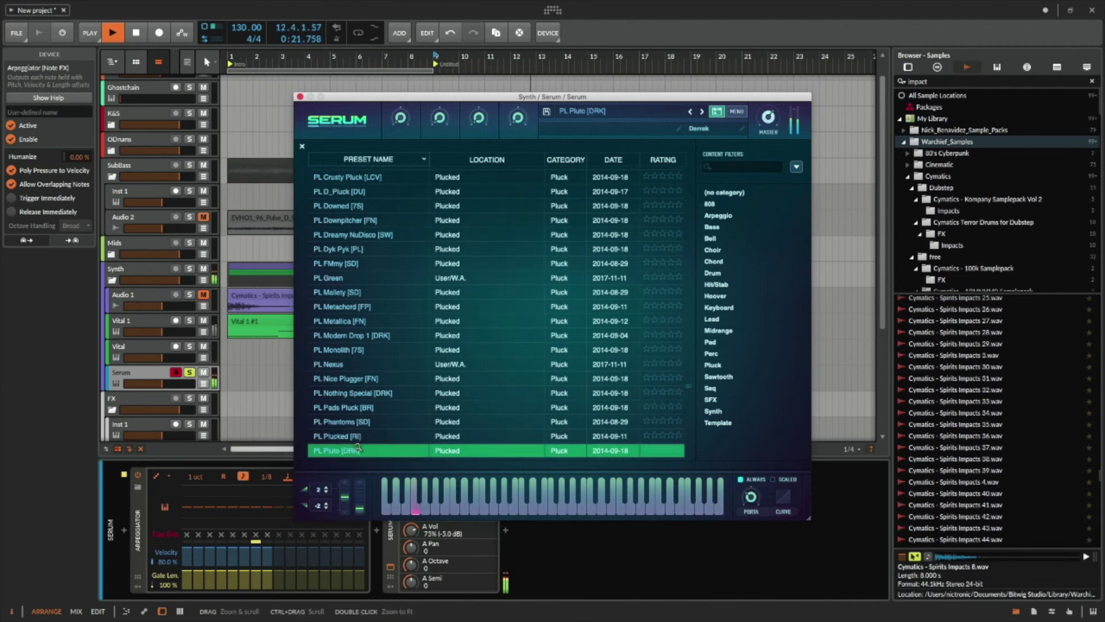
{"action": "left_click", "coordinate": [354, 379]}
{"action": "left_click", "coordinate": [349, 307]}
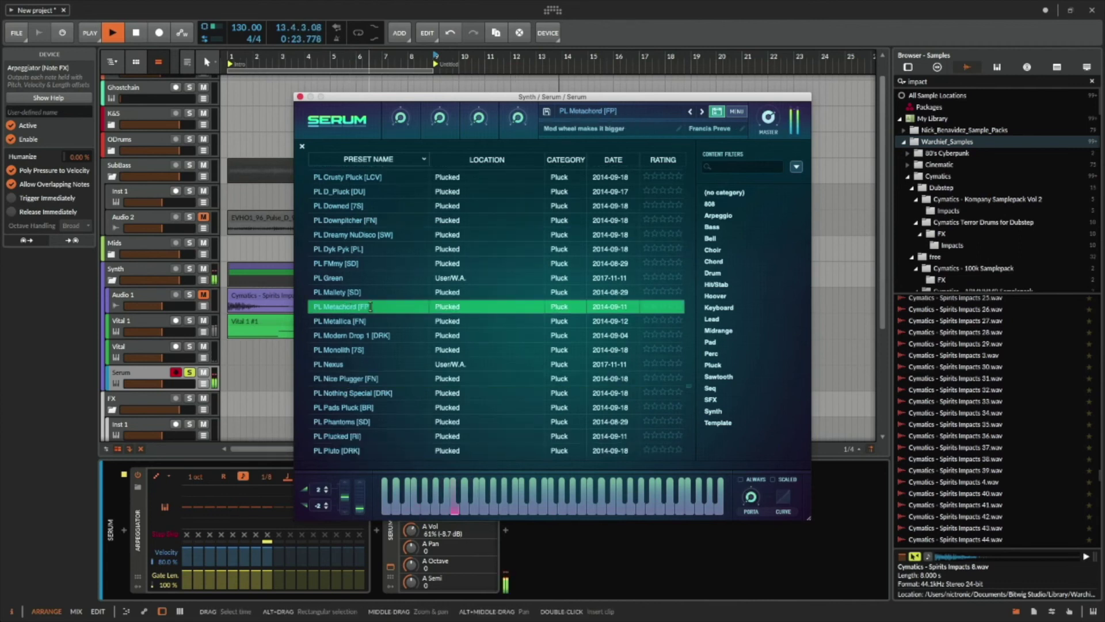
Work upward through the pluck presets from PL Mallety [SD] to PL Crusty Pluck [LCV], listening to each from bar 9.
{"action": "scroll", "coordinate": [371, 306], "scroll_direction": "up", "scroll_amount": 2}
{"action": "left_click", "coordinate": [371, 365]}
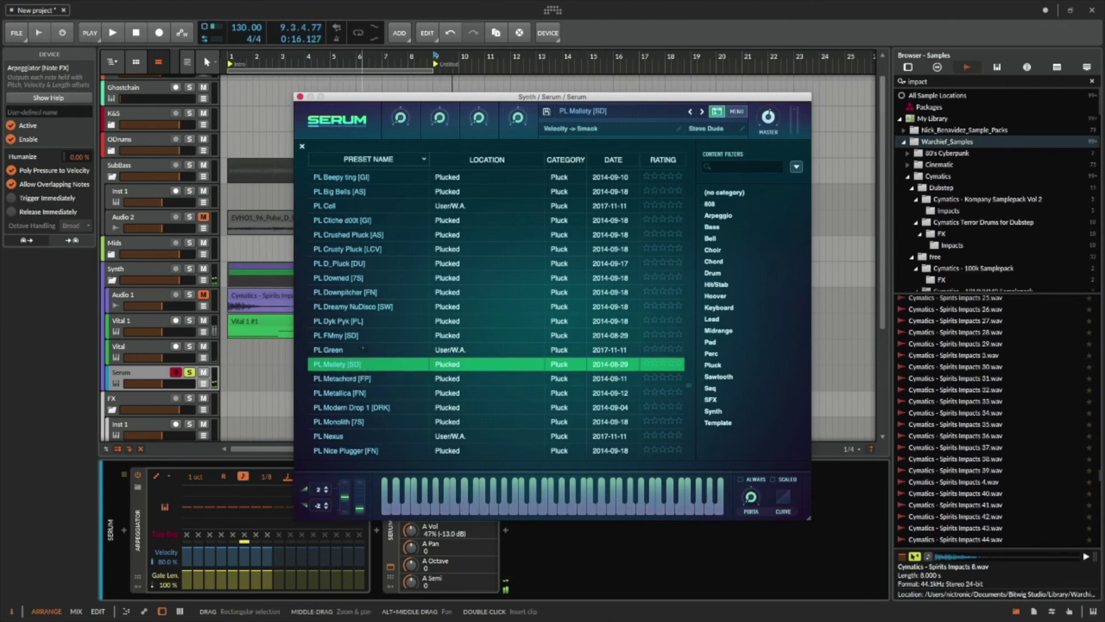
{"action": "left_click", "coordinate": [362, 348]}
{"action": "left_click", "coordinate": [372, 335]}
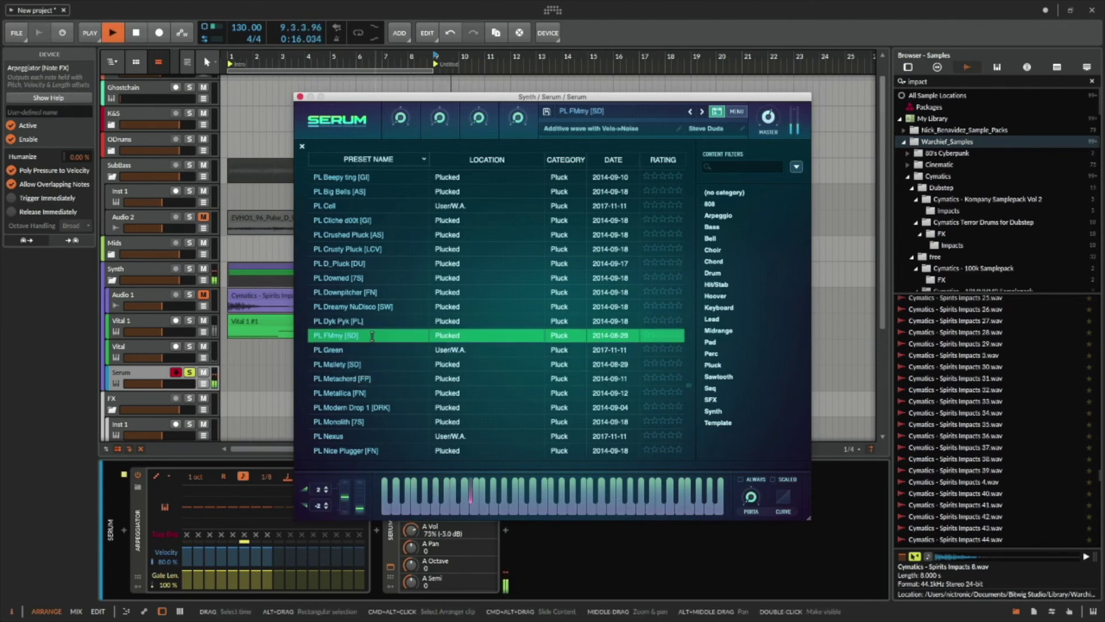
{"action": "left_click", "coordinate": [374, 322]}
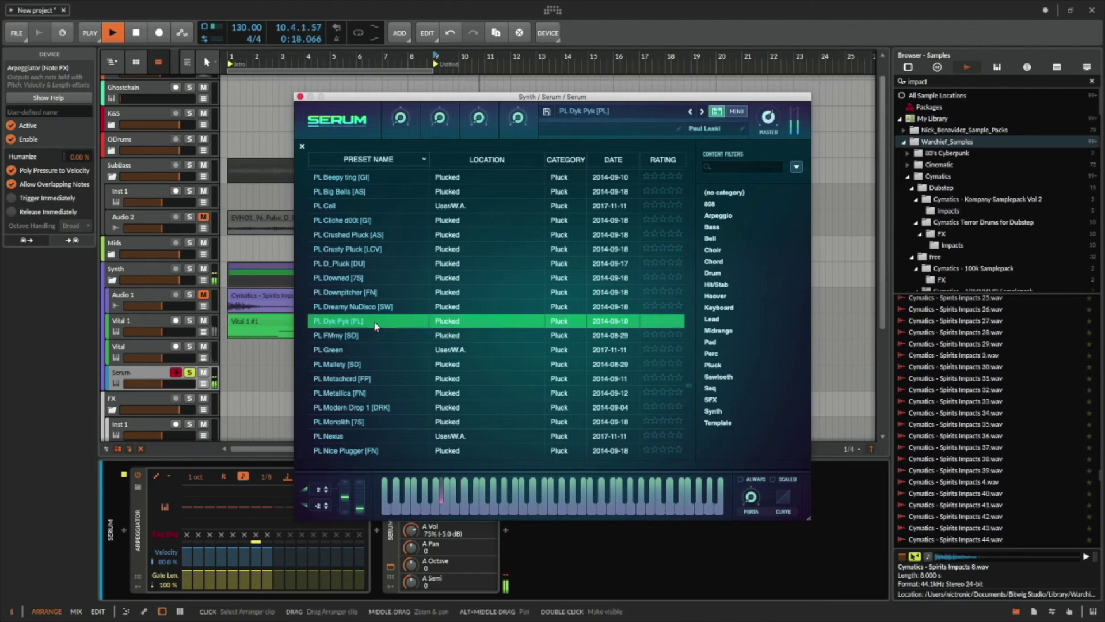
{"action": "left_click", "coordinate": [384, 307]}
{"action": "left_click", "coordinate": [366, 276]}
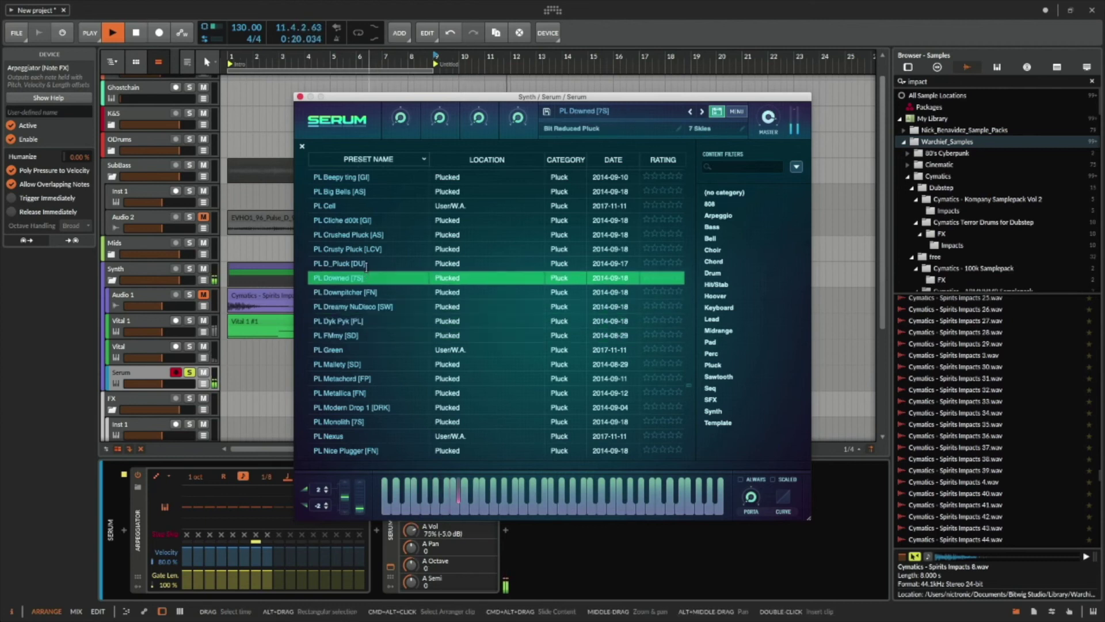
{"action": "left_click", "coordinate": [369, 266]}
{"action": "left_click", "coordinate": [367, 251]}
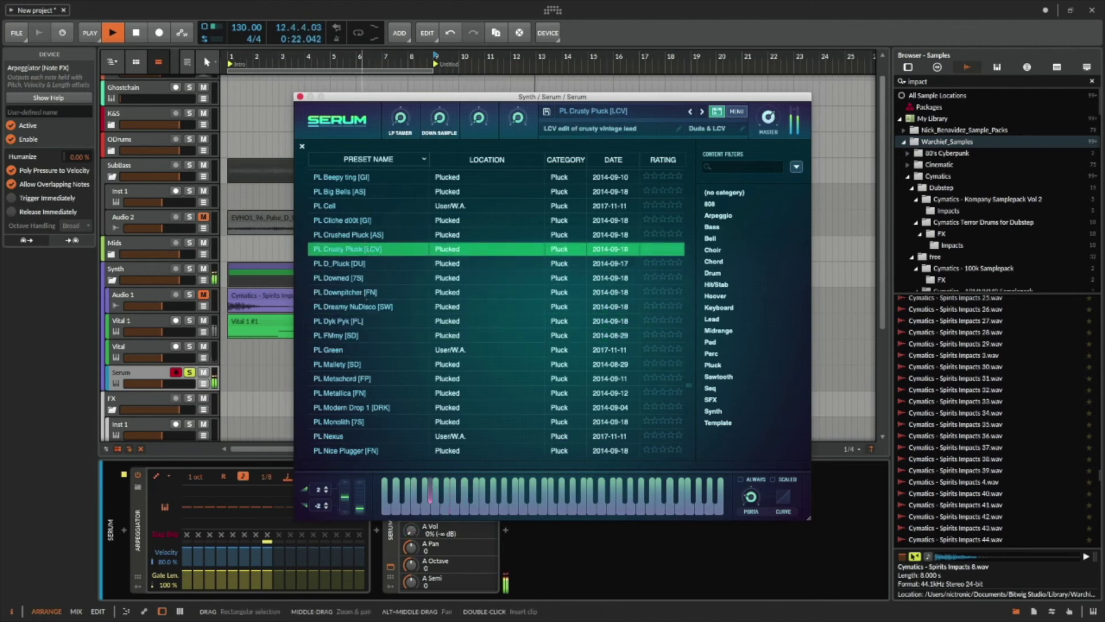
Recheck PL Dreamy NuDisco [SW], PL Dyk Pyk [PL], PL Mallety [SD] and PL Metachord [FP] against each other.
{"action": "left_click", "coordinate": [372, 307]}
{"action": "left_click", "coordinate": [370, 321]}
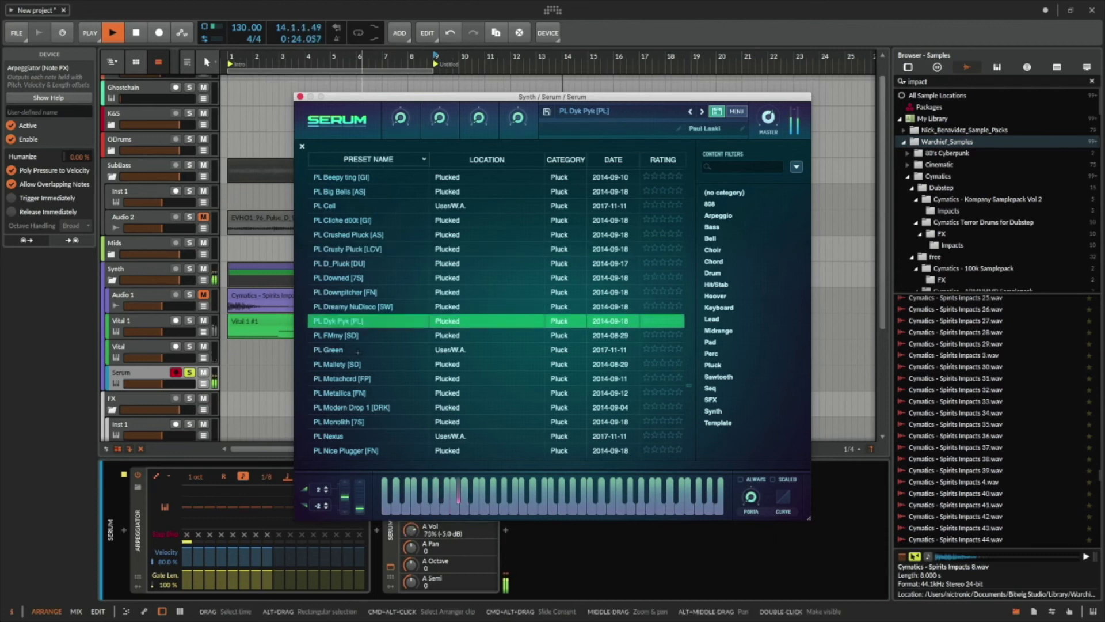
{"action": "left_click", "coordinate": [367, 364]}
{"action": "left_click", "coordinate": [366, 379]}
{"action": "left_click", "coordinate": [370, 366]}
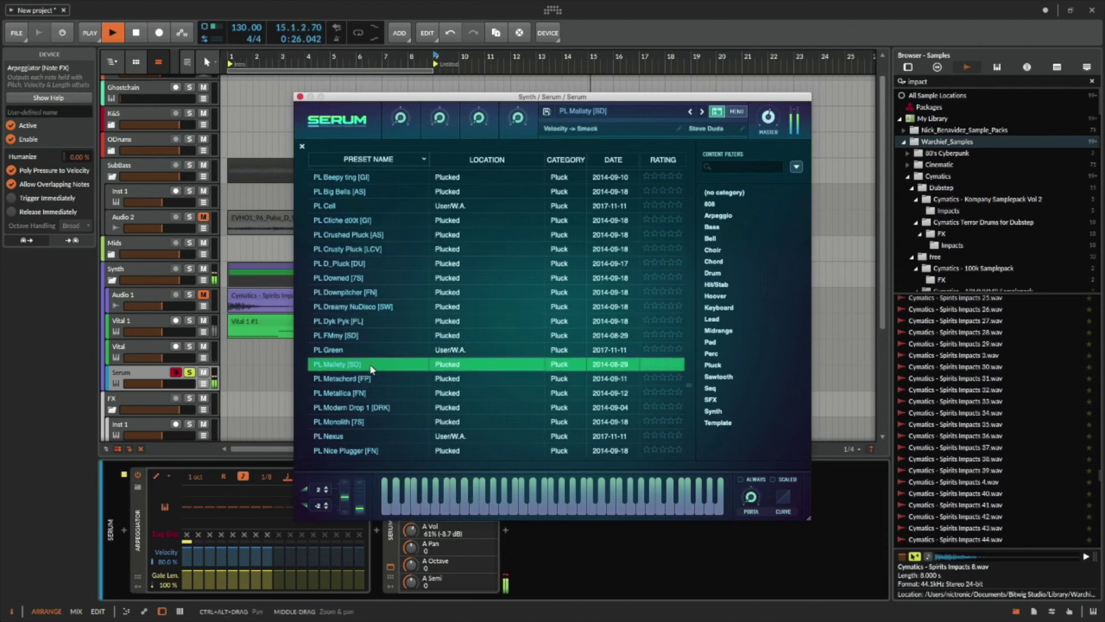
{"action": "left_click", "coordinate": [373, 378]}
Load the PL Green preset, listen to it from bar 9 and close Serum's plug-in window.
{"action": "left_click", "coordinate": [373, 348]}
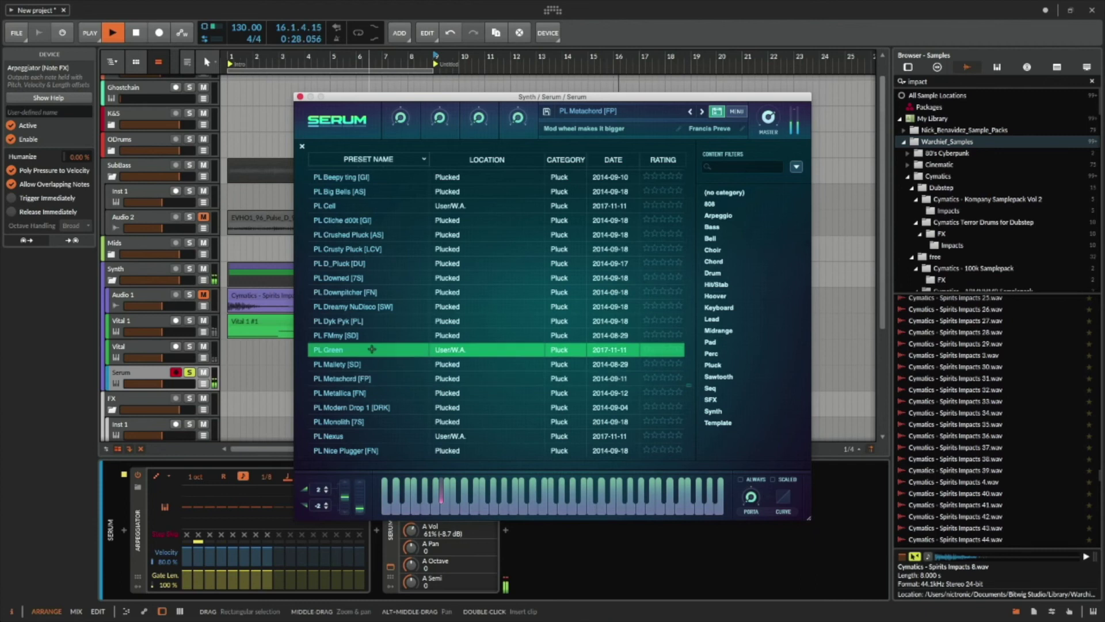
{"action": "key", "text": "space"}
{"action": "key", "text": "space"}
{"action": "key", "text": "space"}
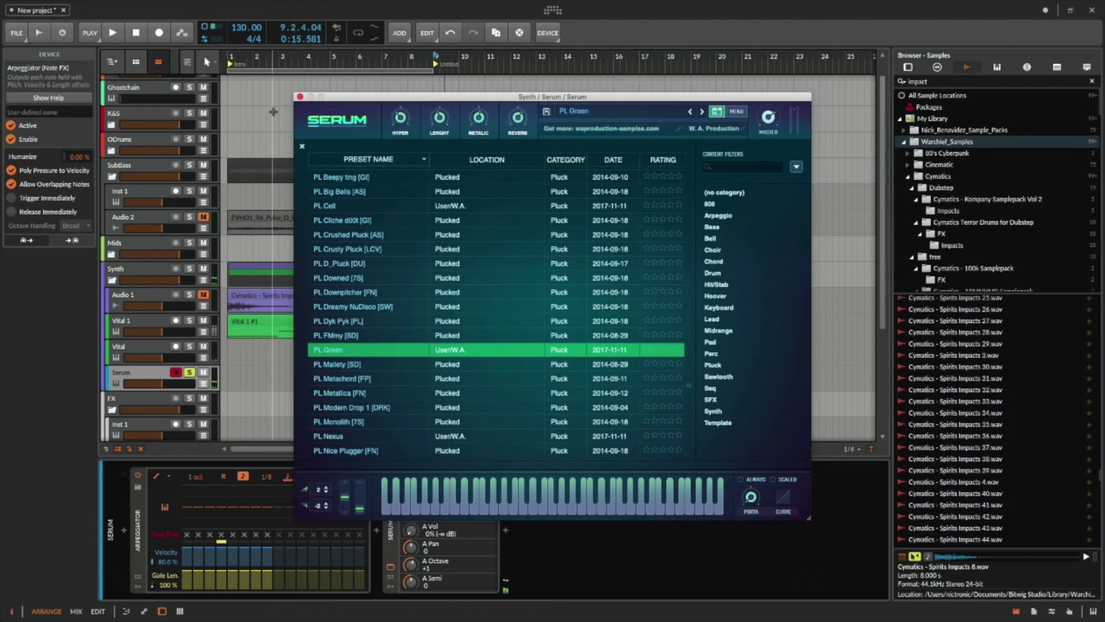
{"action": "left_click", "coordinate": [300, 96]}
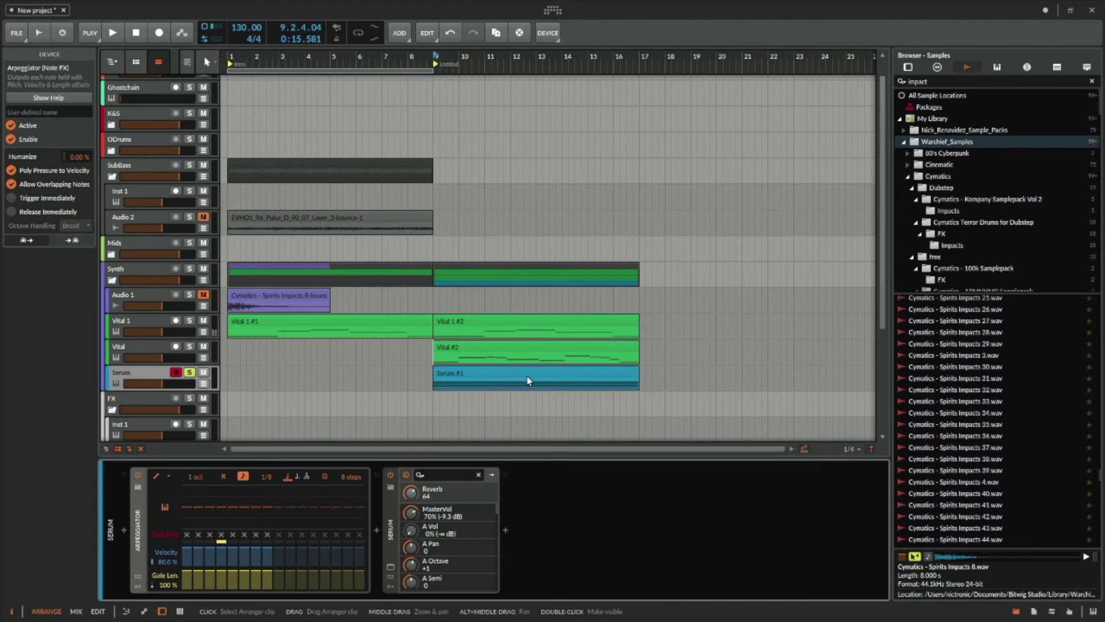
Insert the Drip audio effect after Serum in the Serum track's device chain.
{"action": "left_click", "coordinate": [150, 365]}
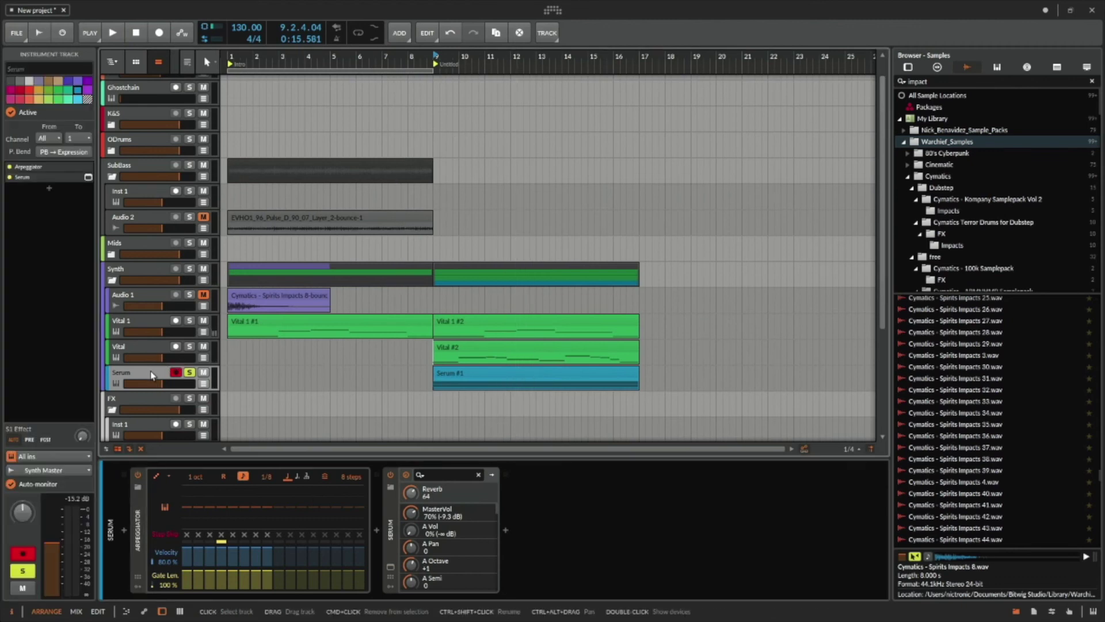
{"action": "left_click", "coordinate": [201, 523]}
{"action": "left_click", "coordinate": [506, 531]}
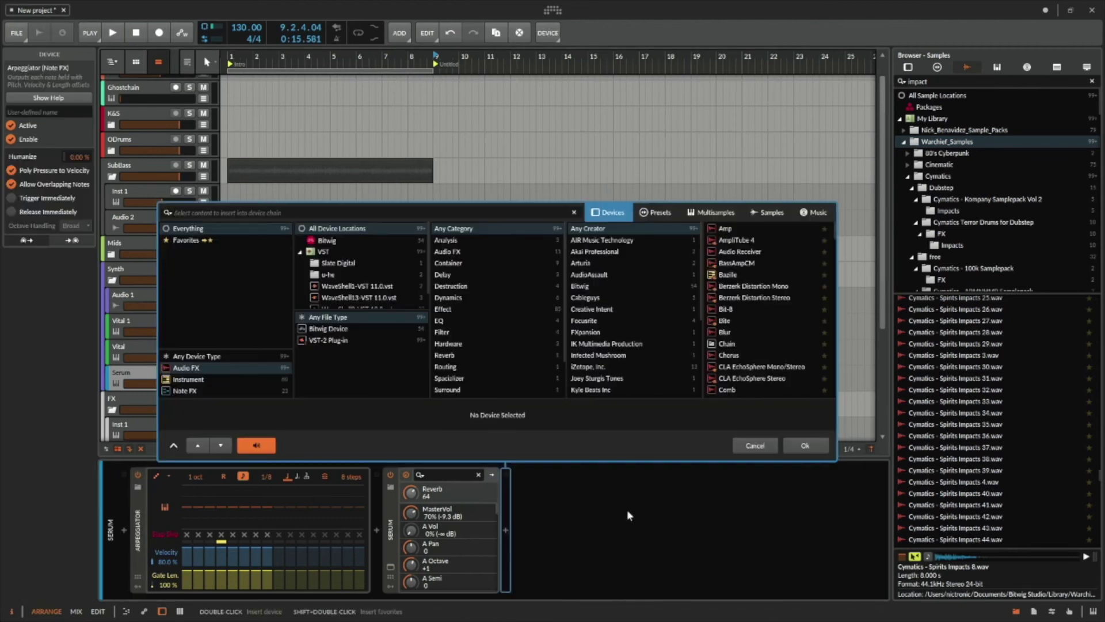
{"action": "type", "text": "drip"}
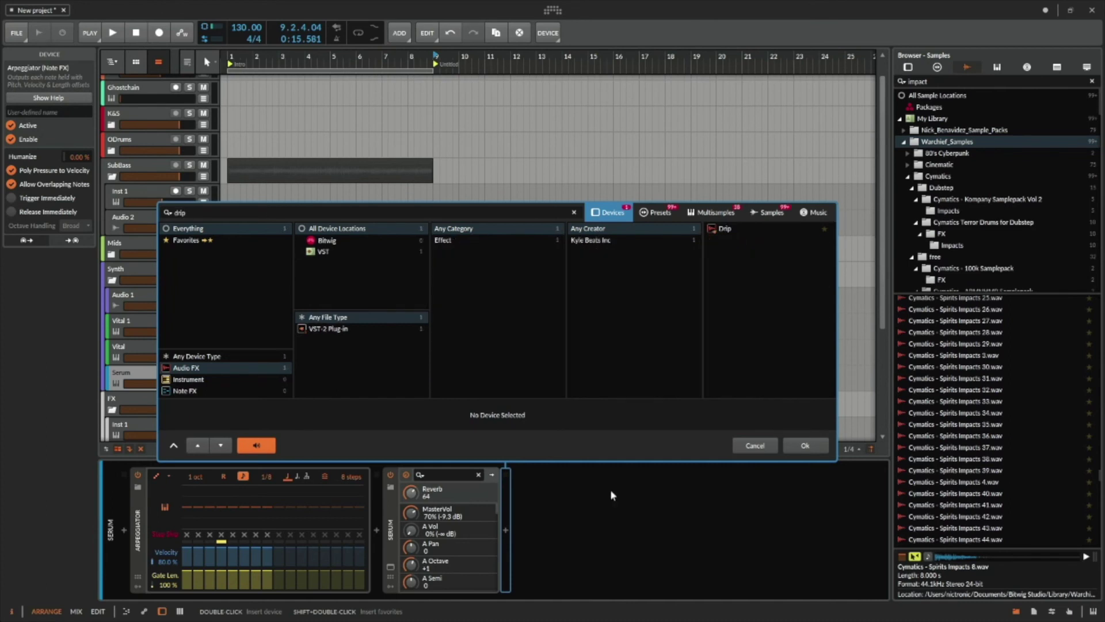
{"action": "left_click", "coordinate": [725, 229]}
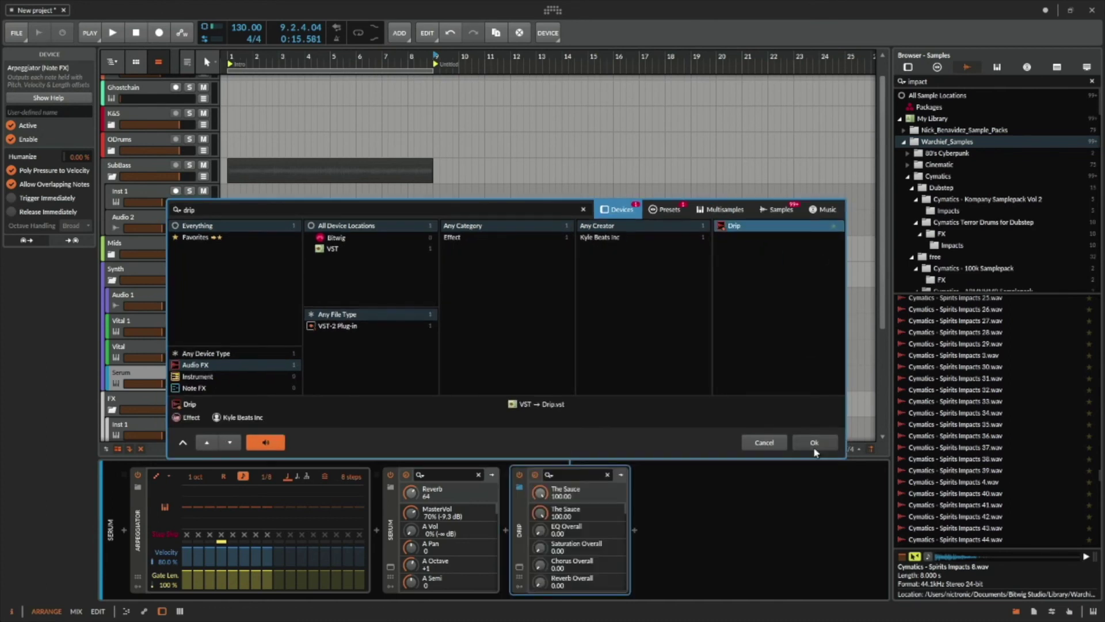
{"action": "left_click", "coordinate": [806, 445]}
Load Drip's SUPRA preset, listen to it on the Serum pluck and close the plug-in window.
{"action": "left_click", "coordinate": [532, 151]}
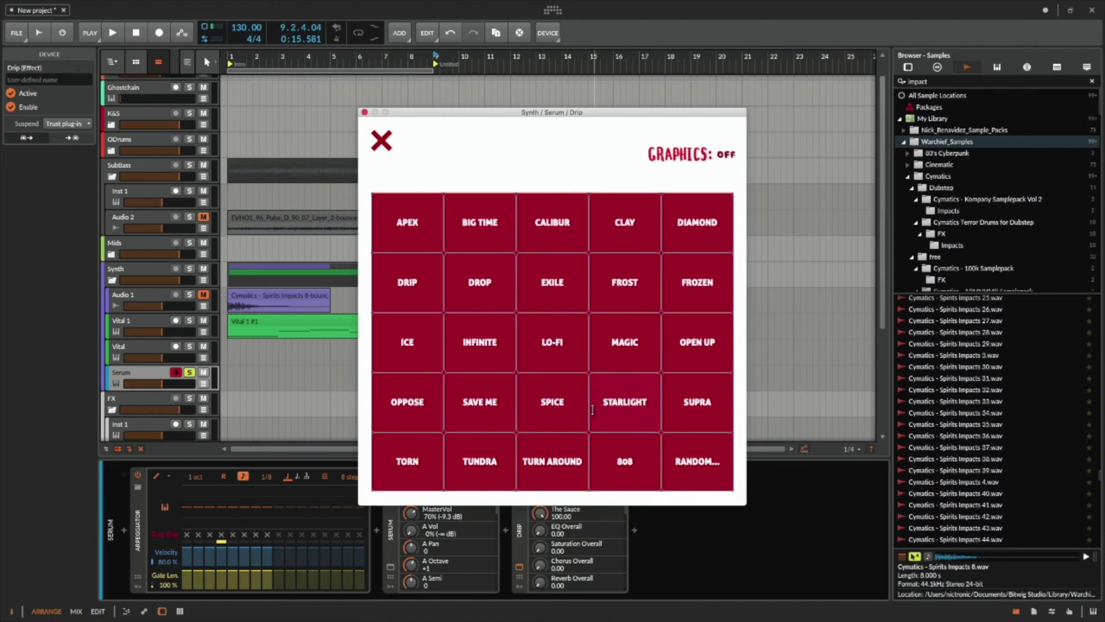
{"action": "left_click", "coordinate": [694, 403]}
{"action": "key", "text": "space"}
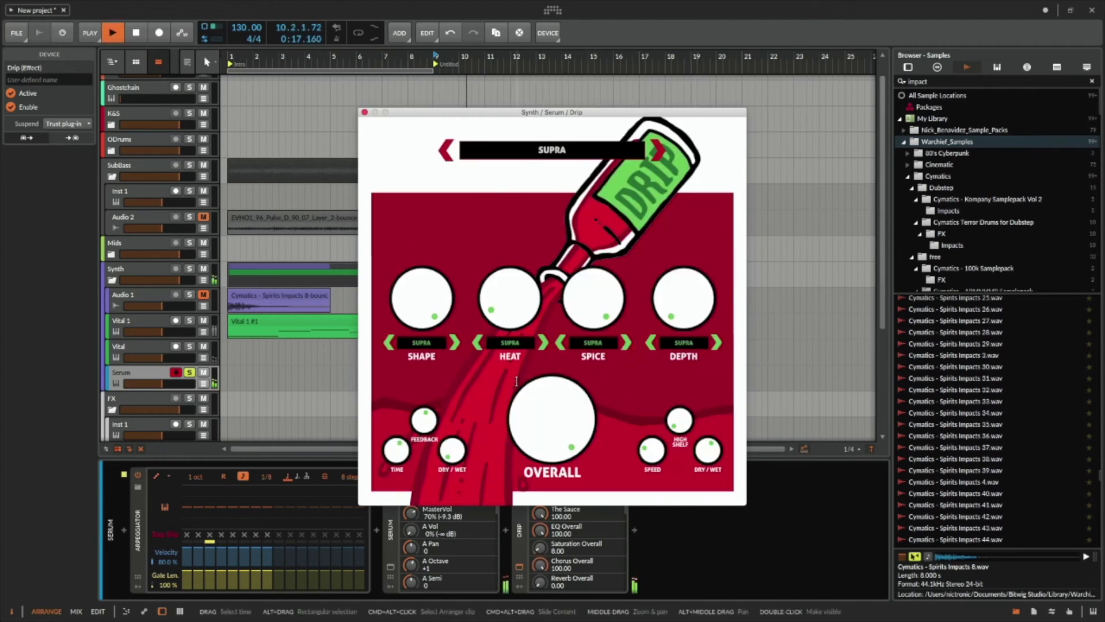
{"action": "key", "text": "space"}
{"action": "left_click", "coordinate": [364, 112]}
Turn off solo on the Serum track, unmute the Audio 2 bass track and play the arrangement from the start.
{"action": "scroll", "coordinate": [524, 340], "scroll_direction": "down", "scroll_amount": 2}
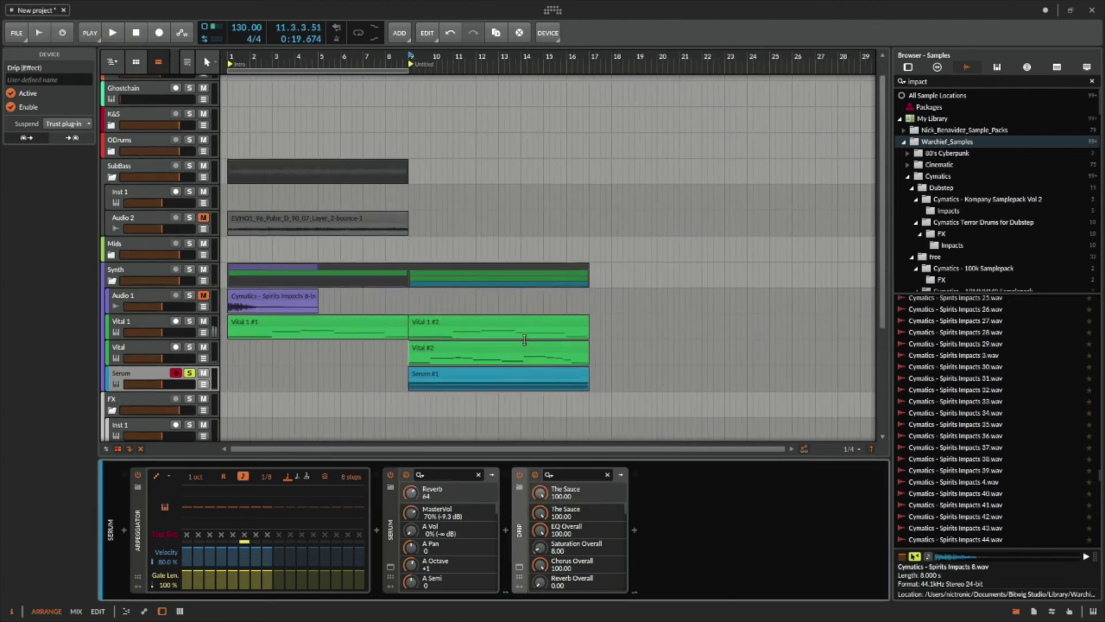
{"action": "scroll", "coordinate": [518, 345], "scroll_direction": "up", "scroll_amount": 1}
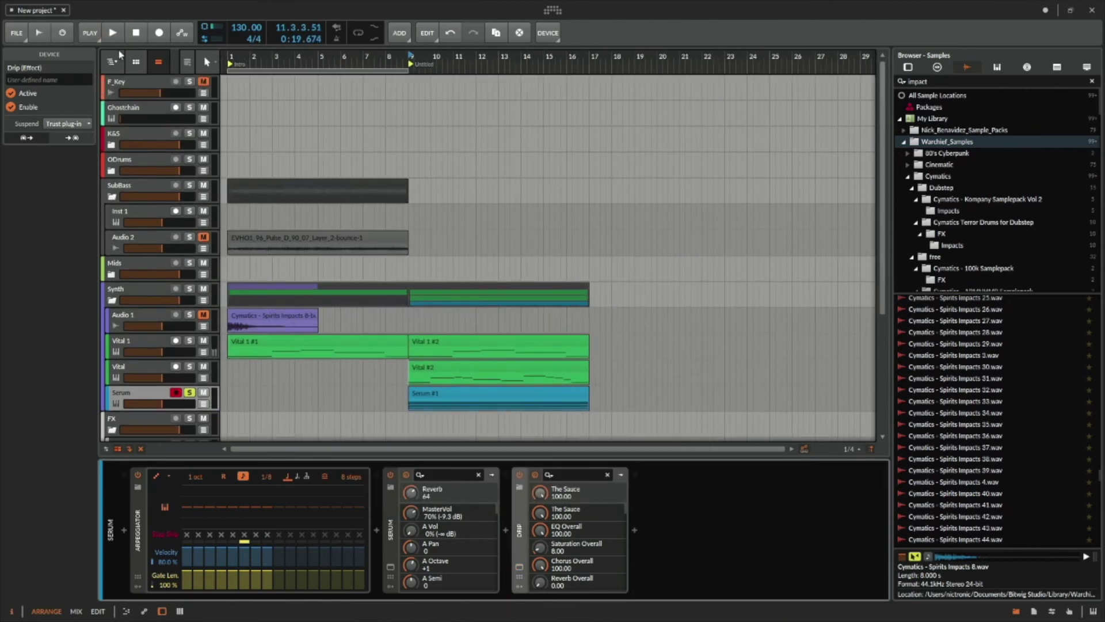
{"action": "left_click", "coordinate": [189, 392]}
{"action": "left_click", "coordinate": [204, 237]}
{"action": "key", "text": "space"}
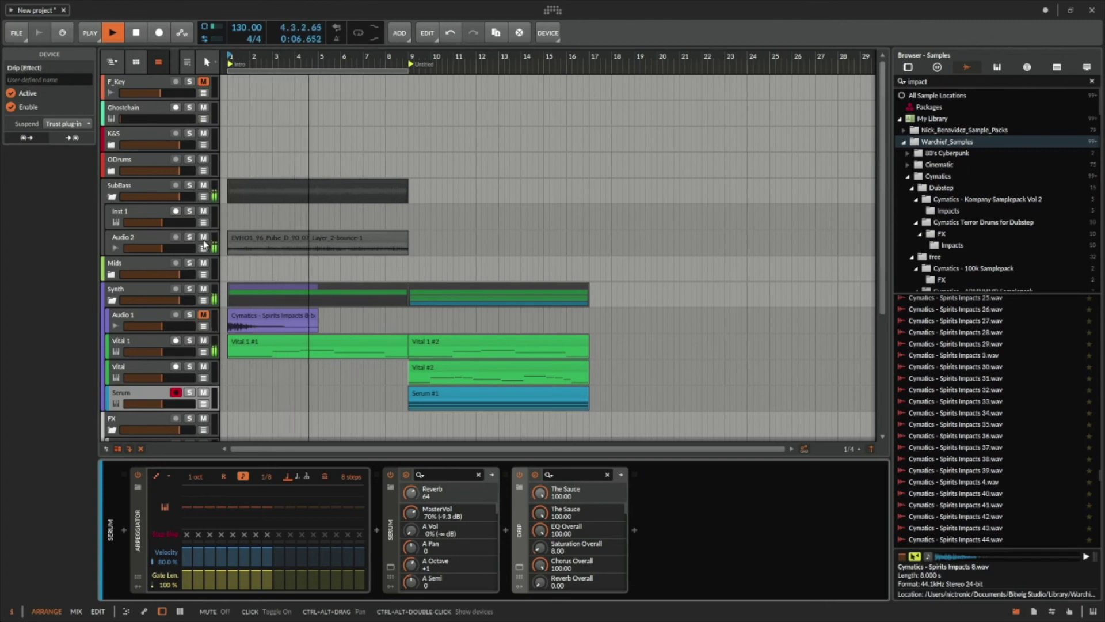
Stop playback and delete the bounced EVHO1_96_Pulse bass clip from the Audio 2 track.
{"action": "left_click", "coordinate": [369, 243]}
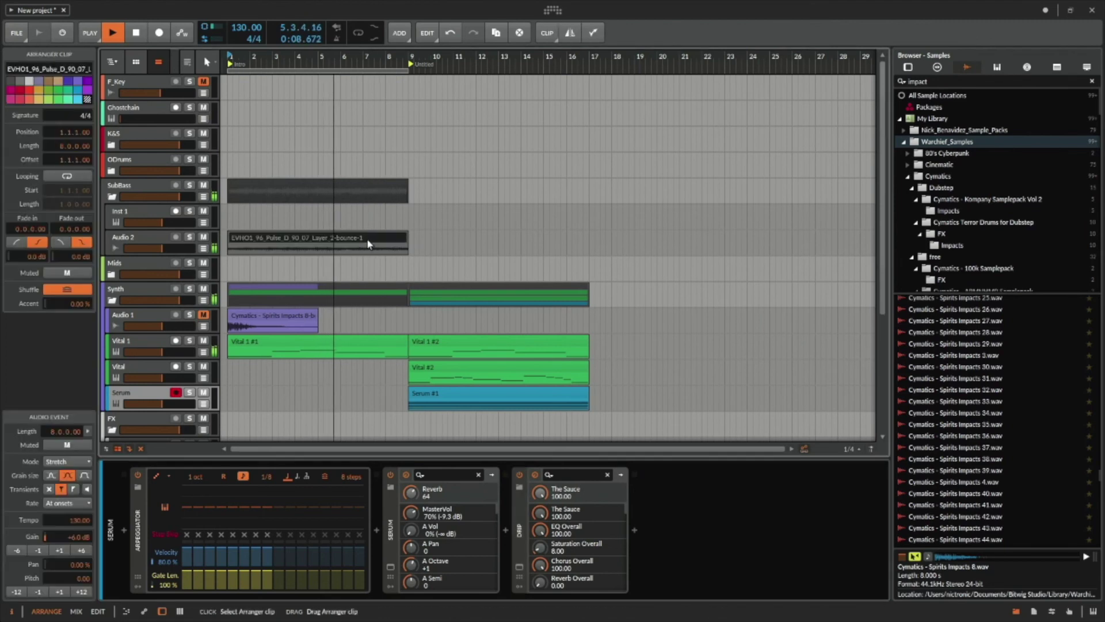
{"action": "key", "text": "space"}
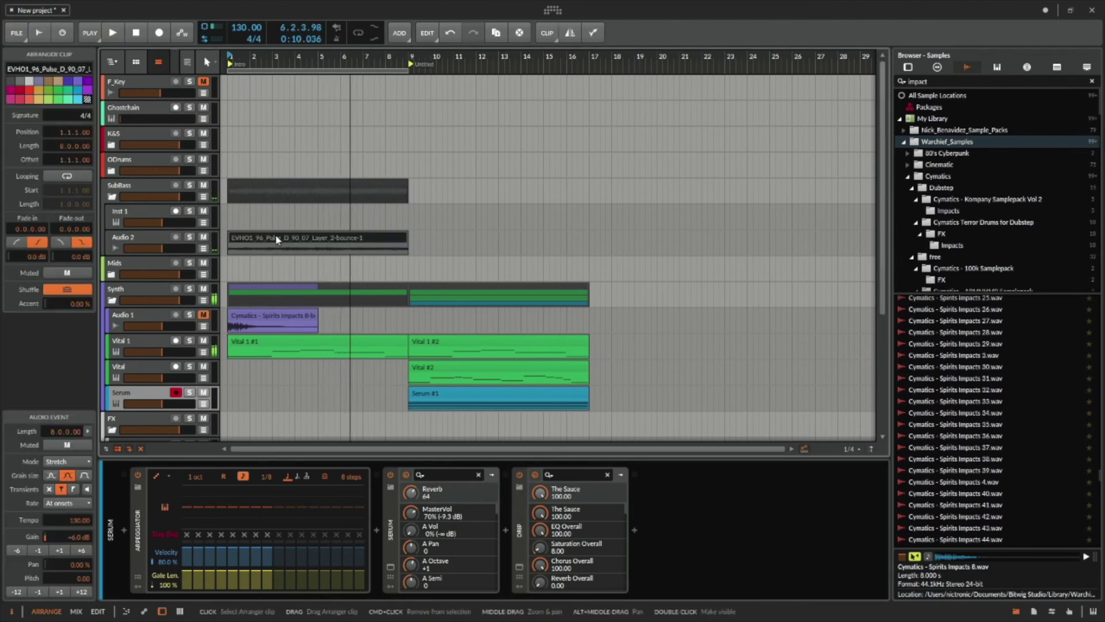
{"action": "key", "text": "Delete"}
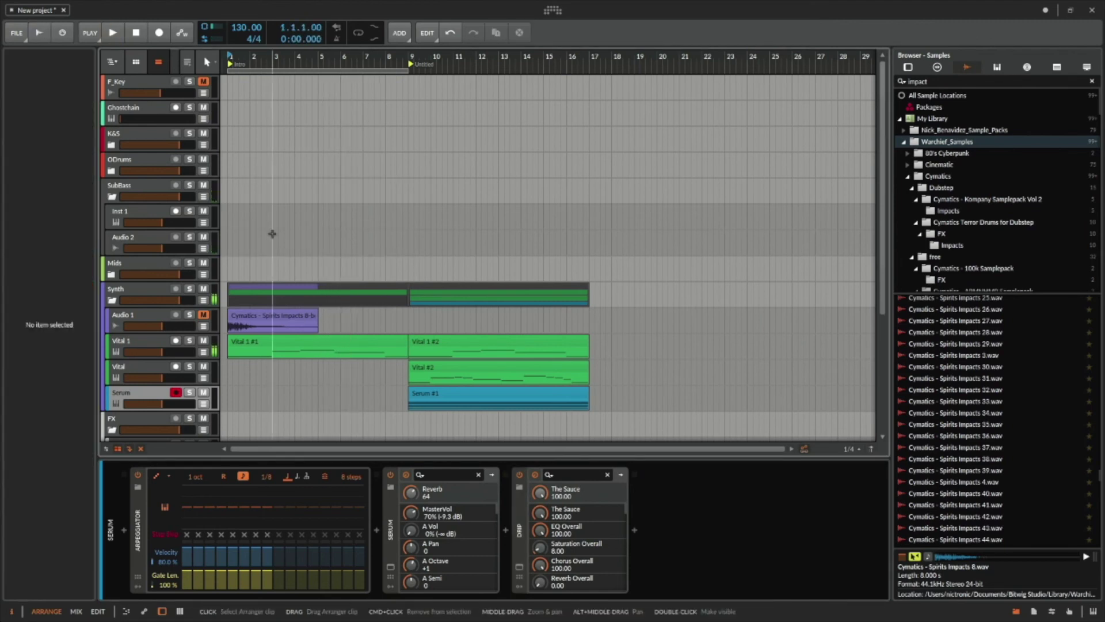
Select the Audio 2 track in the SubBass group and examine its FX Layer, EQ and Tool device chain.
{"action": "left_click", "coordinate": [147, 235]}
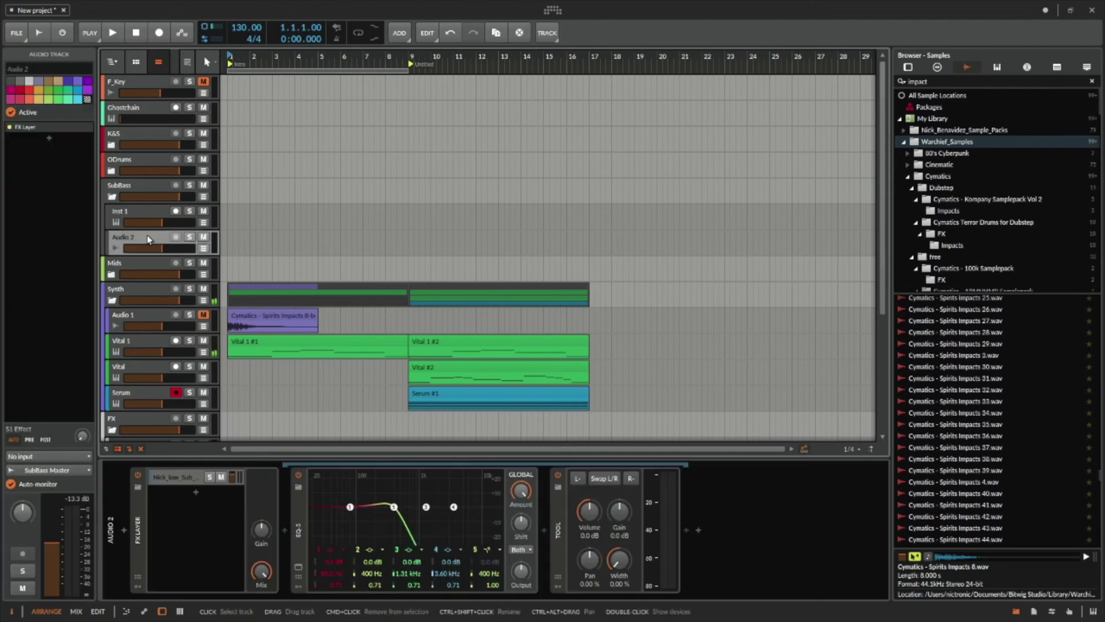
{"action": "left_click", "coordinate": [155, 477]}
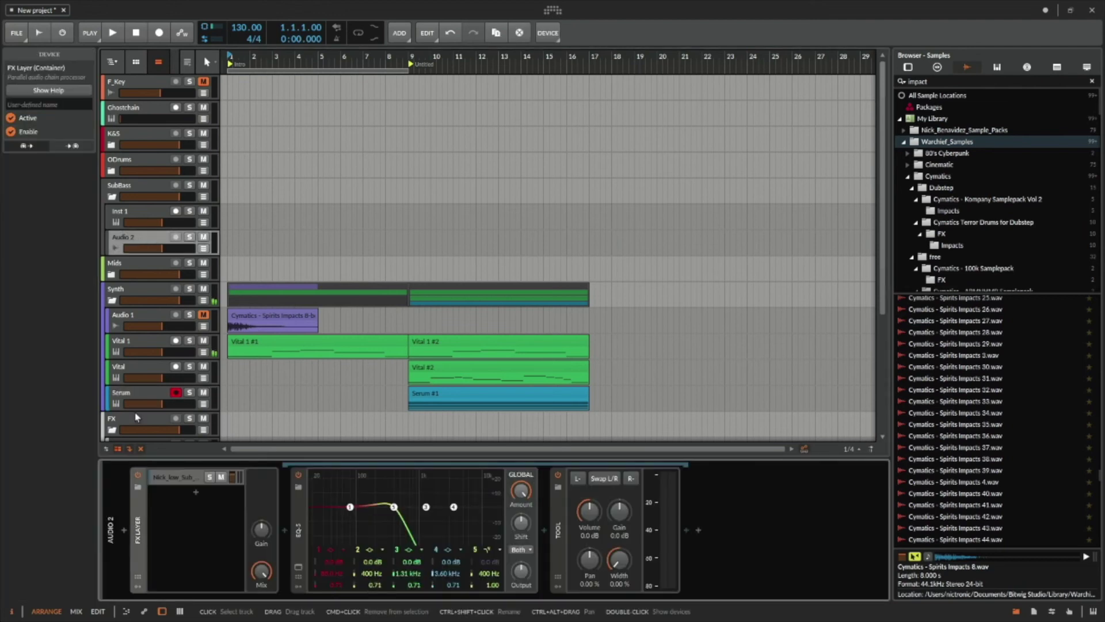
{"action": "right_click", "coordinate": [155, 236]}
{"action": "left_click", "coordinate": [143, 245]}
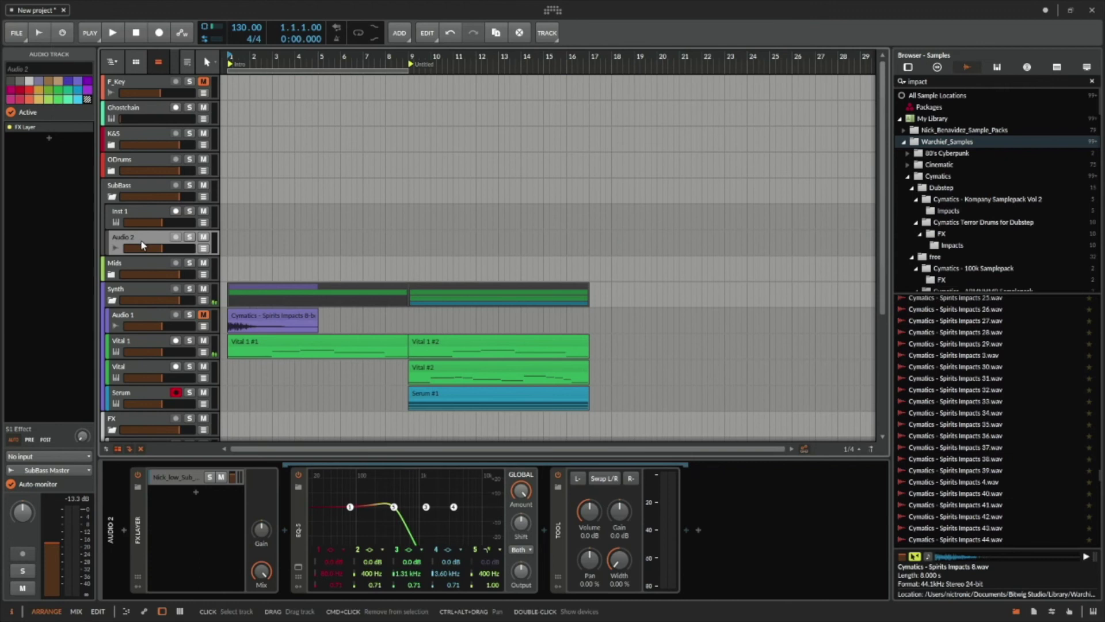
Load the Serum preset PAD - Classic Rumble onto the empty Inst 1 track in the SubBass group and close the plug-in window.
{"action": "right_click", "coordinate": [145, 242]}
{"action": "left_click", "coordinate": [140, 211]}
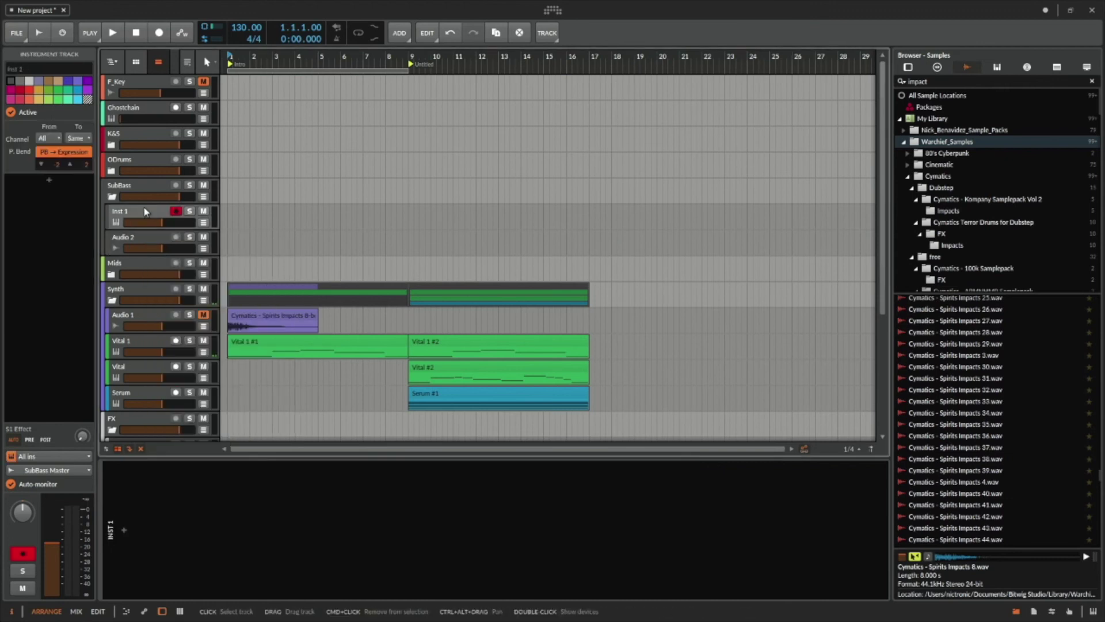
{"action": "left_click", "coordinate": [123, 534]}
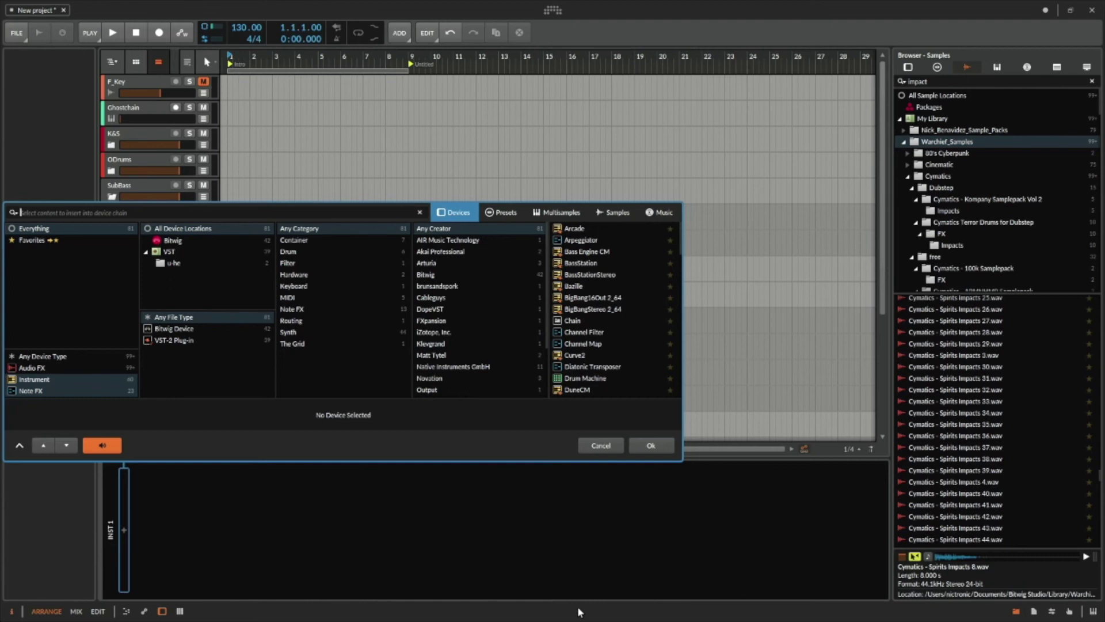
{"action": "type", "text": "n"}
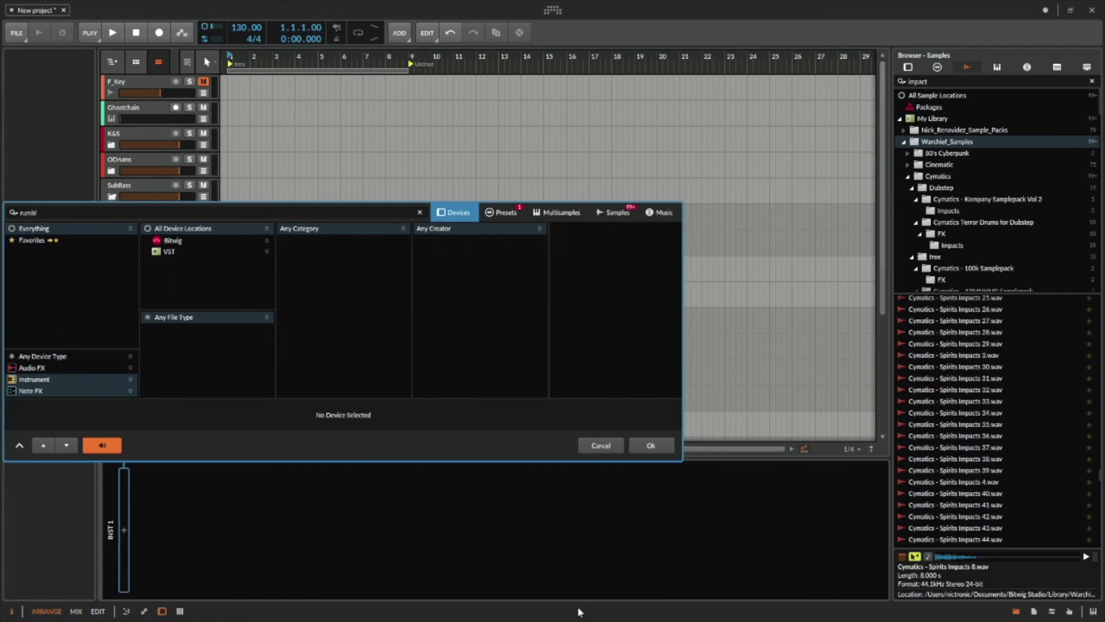
{"action": "left_click", "coordinate": [505, 219]}
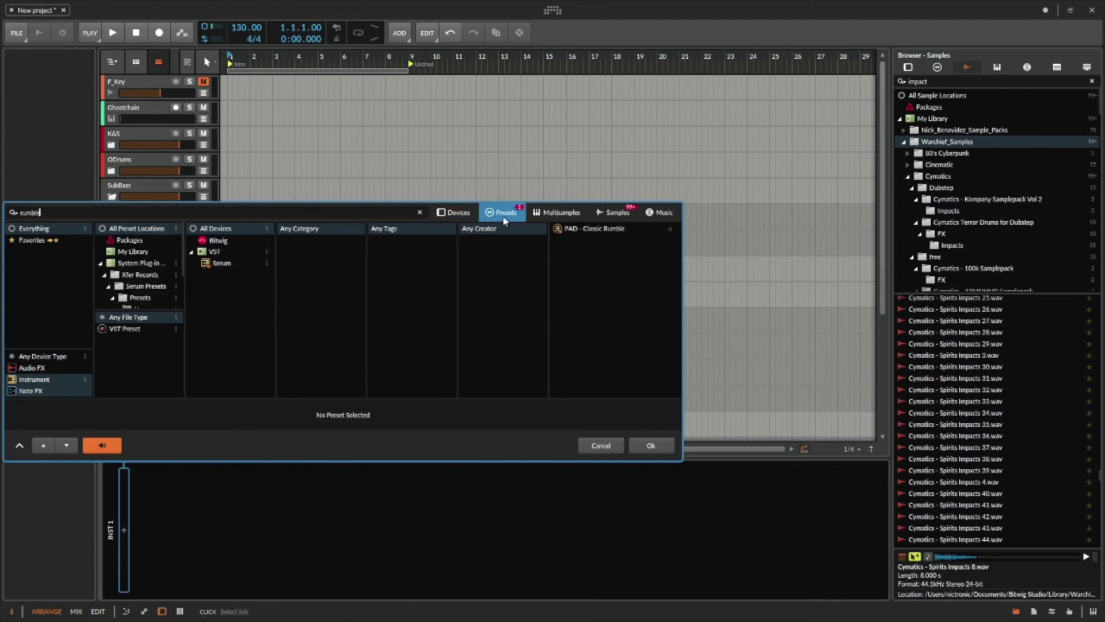
{"action": "double_click", "coordinate": [583, 230]}
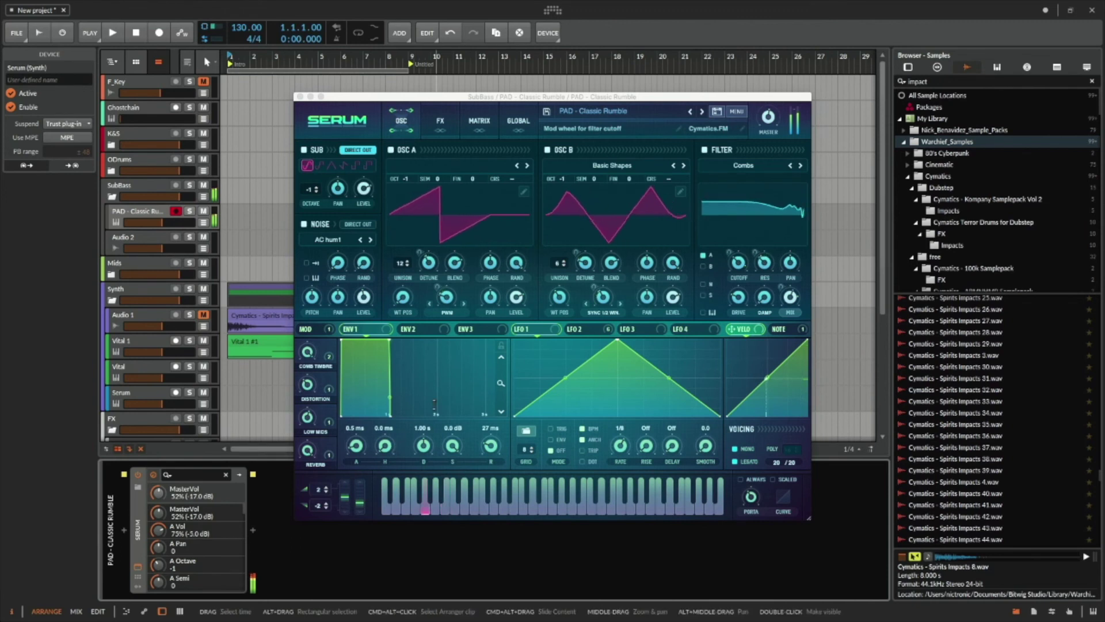
{"action": "left_click", "coordinate": [300, 96]}
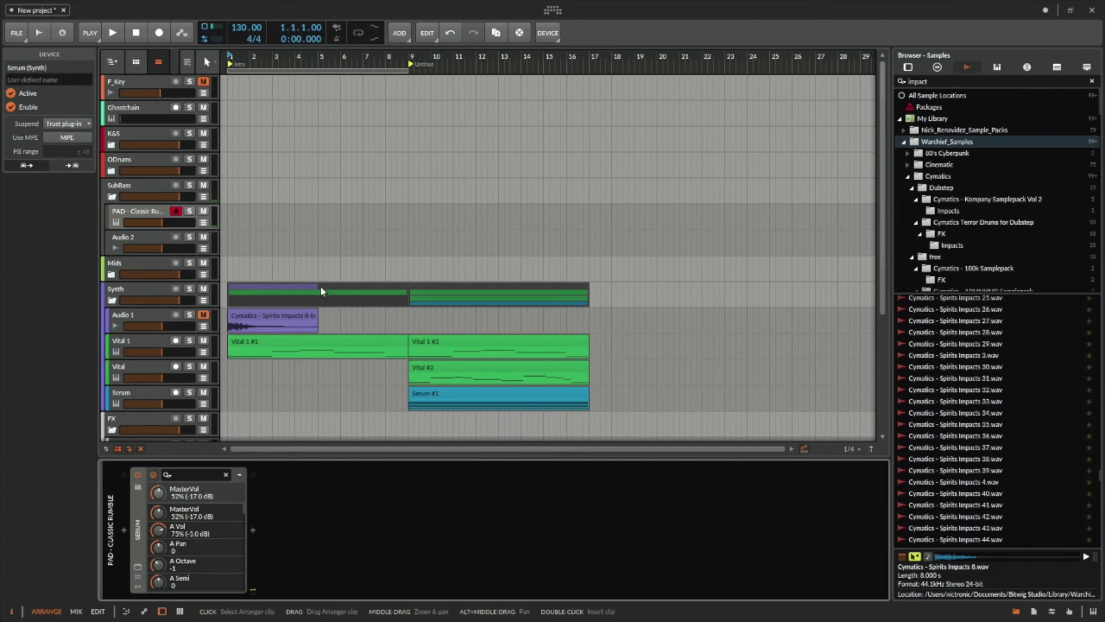
Copy the Vital 1 #1 clip to the PAD - Classic Rumble track at bar 1 and open it in an enlarged note editor.
{"action": "left_click_drag", "start_coordinate": [326, 338], "coordinate": [318, 214]}
{"action": "double_click", "coordinate": [316, 213]}
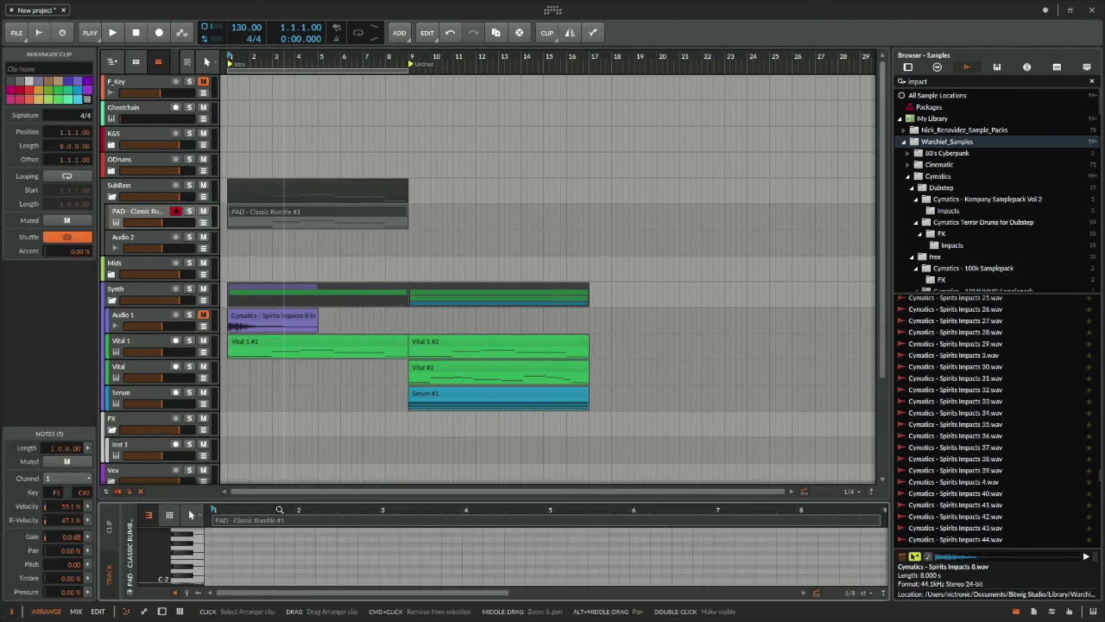
{"action": "left_click_drag", "start_coordinate": [362, 500], "coordinate": [379, 239]}
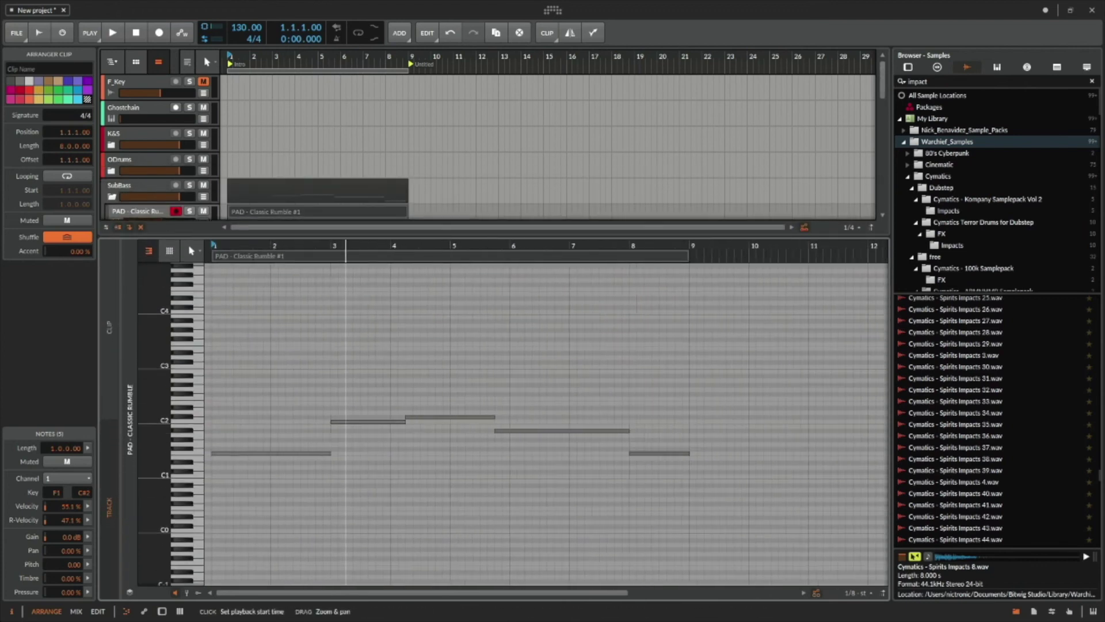
Shorten the first F1 note to a quarter note and duplicate it back to back up to 2.4.
{"action": "left_click_drag", "start_coordinate": [377, 453], "coordinate": [223, 456]}
{"action": "key", "text": "ctrl+d"}
{"action": "key", "text": "ctrl+d"}
{"action": "key", "text": "ctrl+d"}
{"action": "key", "text": "ctrl+d"}
{"action": "key", "text": "ctrl+d"}
{"action": "key", "text": "ctrl+d"}
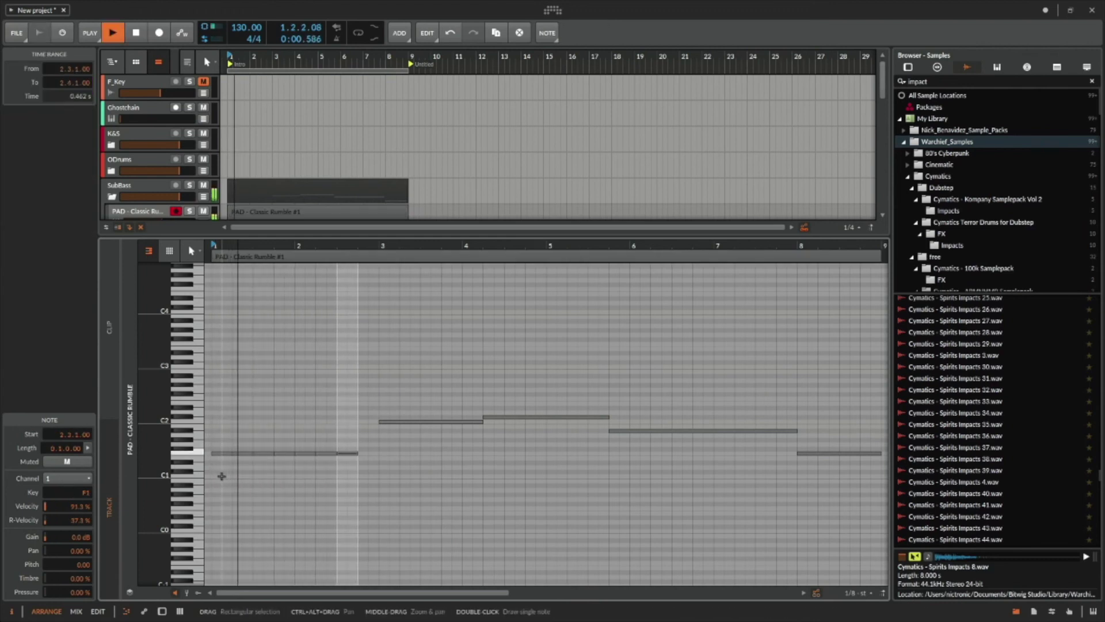
Stop playback, solo the PAD - Classic Rumble track and select the seven quarter-note F1 notes.
{"action": "key", "text": "space"}
{"action": "left_click", "coordinate": [327, 460]}
{"action": "left_click_drag", "start_coordinate": [375, 427], "coordinate": [212, 467]}
{"action": "scroll", "coordinate": [196, 203], "scroll_direction": "down", "scroll_amount": 1}
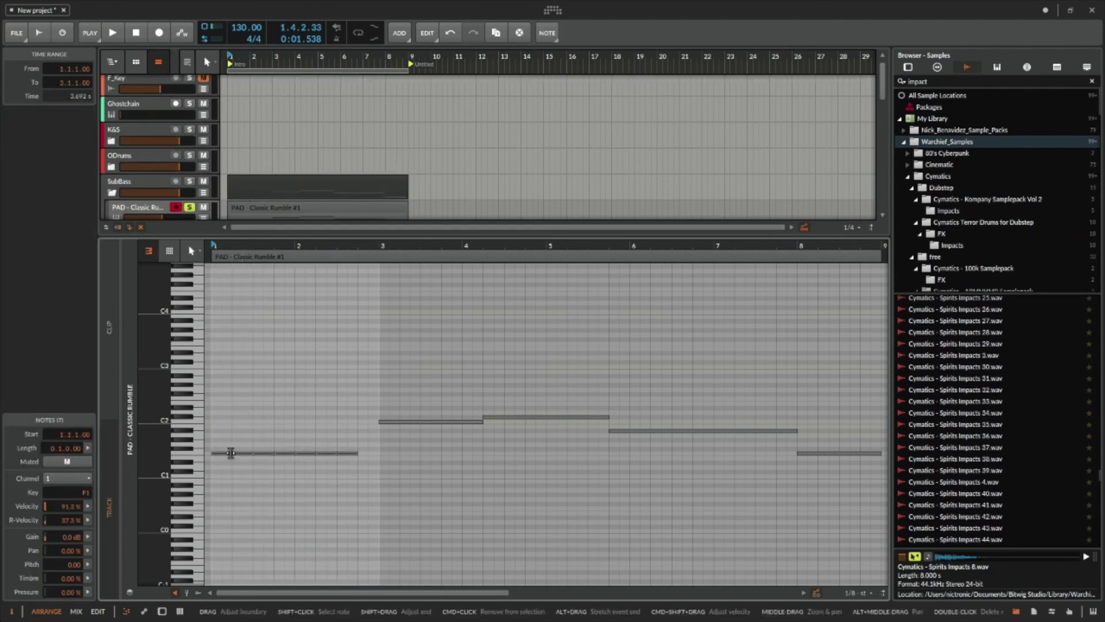
Try shortening the seven F1 notes to eighth notes on quarter-note spacing, listen, and restore their quarter-note length.
{"action": "left_click_drag", "start_coordinate": [230, 454], "coordinate": [219, 453]}
{"action": "key", "text": "space"}
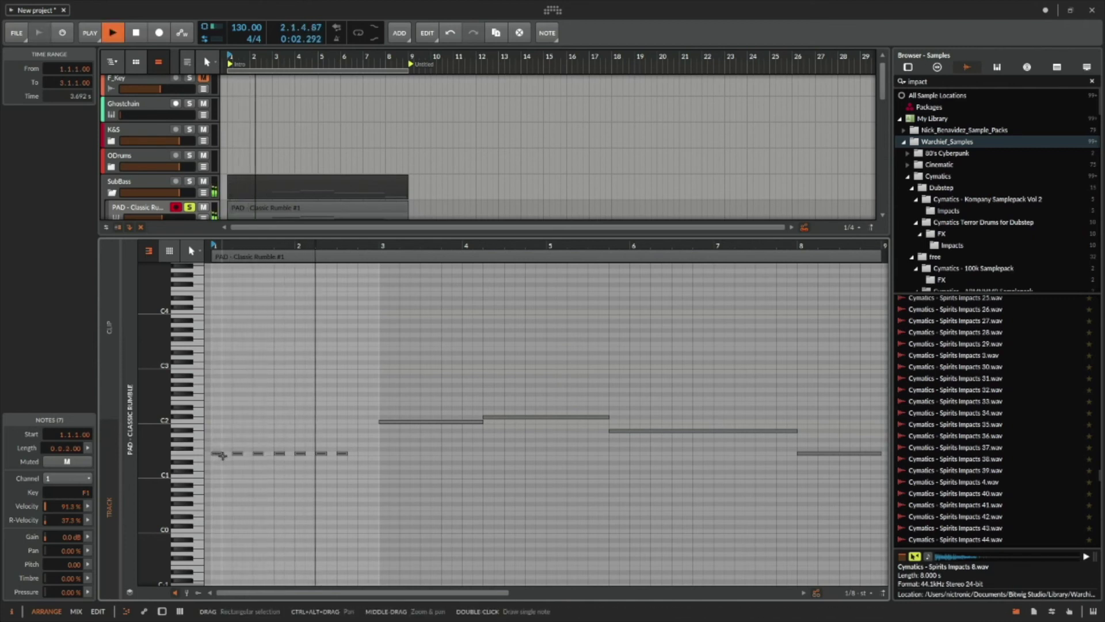
{"action": "key", "text": "space"}
{"action": "left_click_drag", "start_coordinate": [348, 430], "coordinate": [205, 483]}
{"action": "key", "text": "space"}
{"action": "key", "text": "shift+Up"}
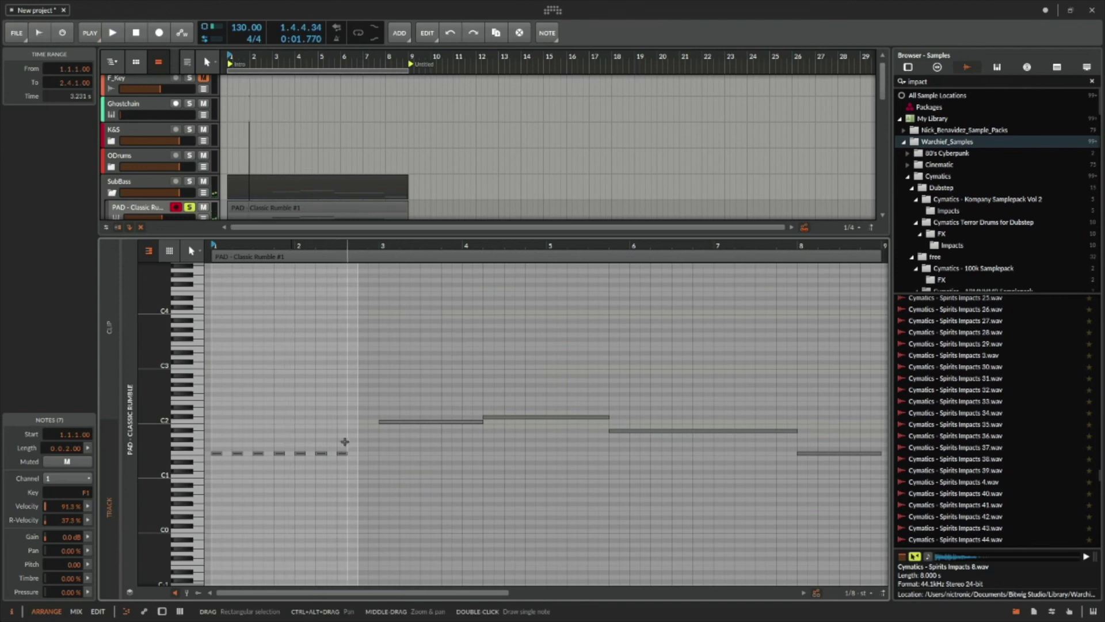
{"action": "left_click_drag", "start_coordinate": [345, 441], "coordinate": [217, 453]}
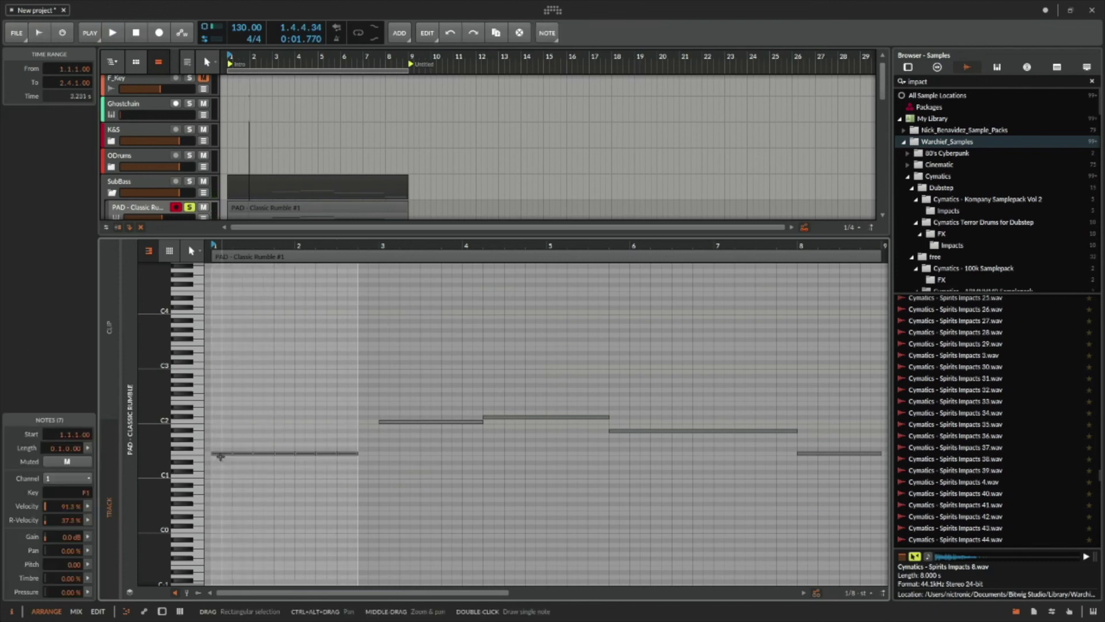
Select the seven F1 notes, scale them to 50% and play the result.
{"action": "right_click", "coordinate": [217, 453]}
{"action": "left_click", "coordinate": [212, 466]}
{"action": "left_click", "coordinate": [217, 452]}
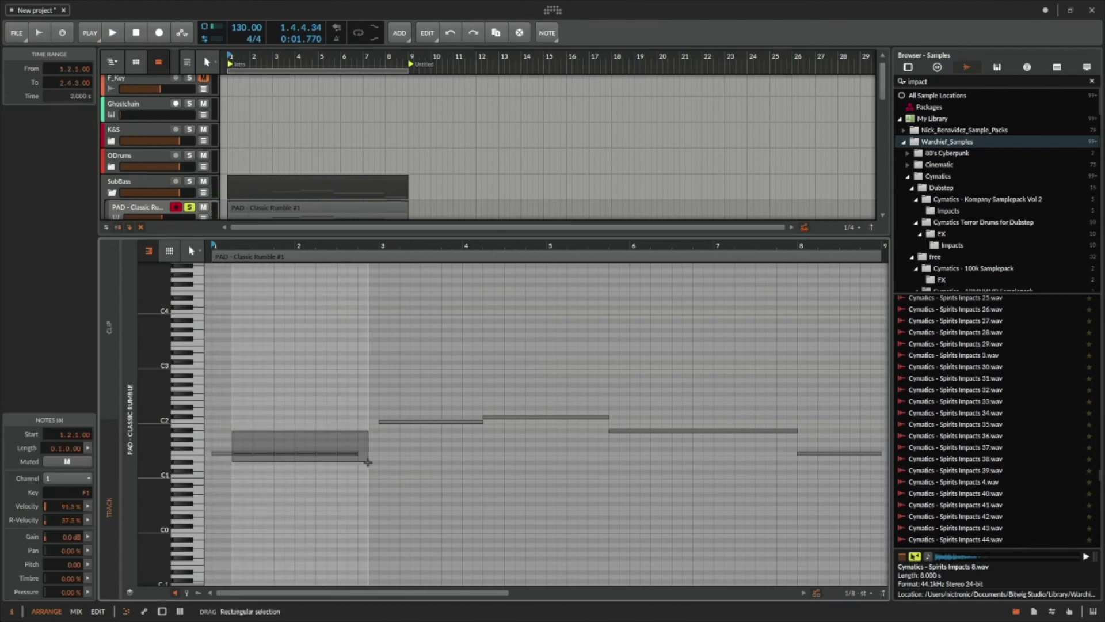
{"action": "key", "text": "Right"}
{"action": "key", "text": "Right"}
{"action": "key", "text": "Right"}
{"action": "left_click_drag", "start_coordinate": [353, 431], "coordinate": [215, 458]}
{"action": "right_click", "coordinate": [217, 456]}
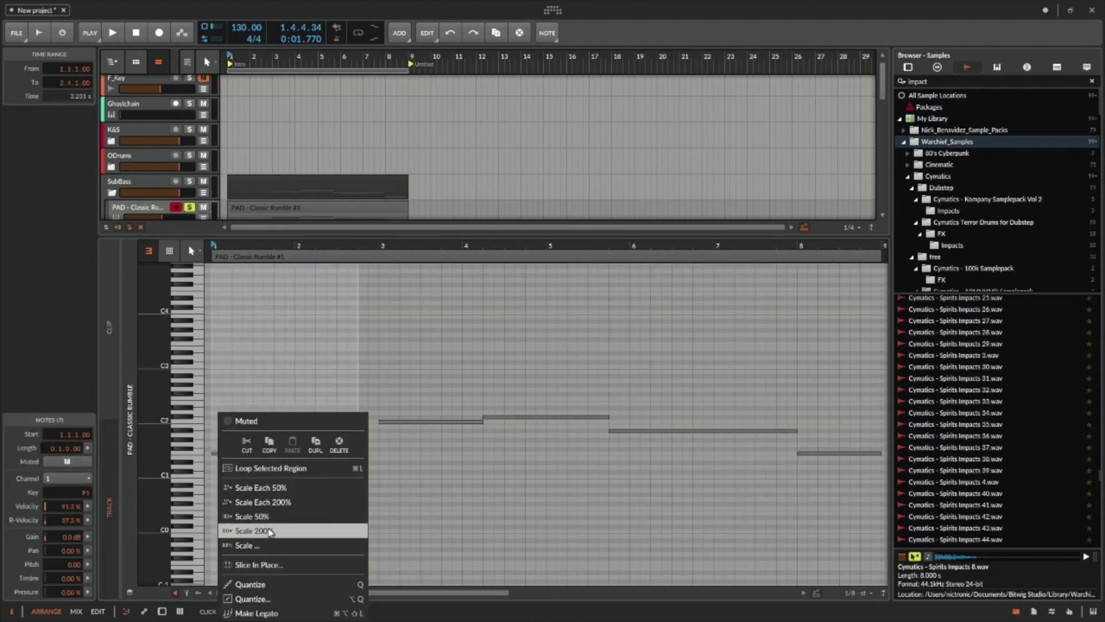
{"action": "left_click", "coordinate": [248, 516]}
{"action": "key", "text": "space"}
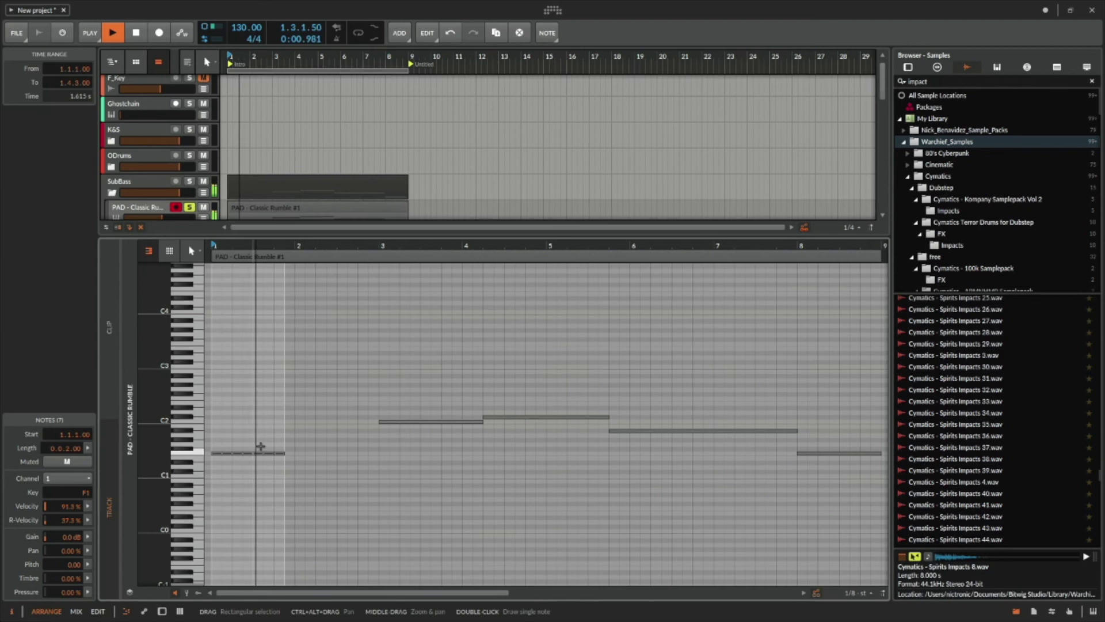
{"action": "key", "text": "space"}
Shorten the seven selected F1 notes to sixteenth notes and play the pattern.
{"action": "left_click_drag", "start_coordinate": [277, 245], "coordinate": [449, 243]}
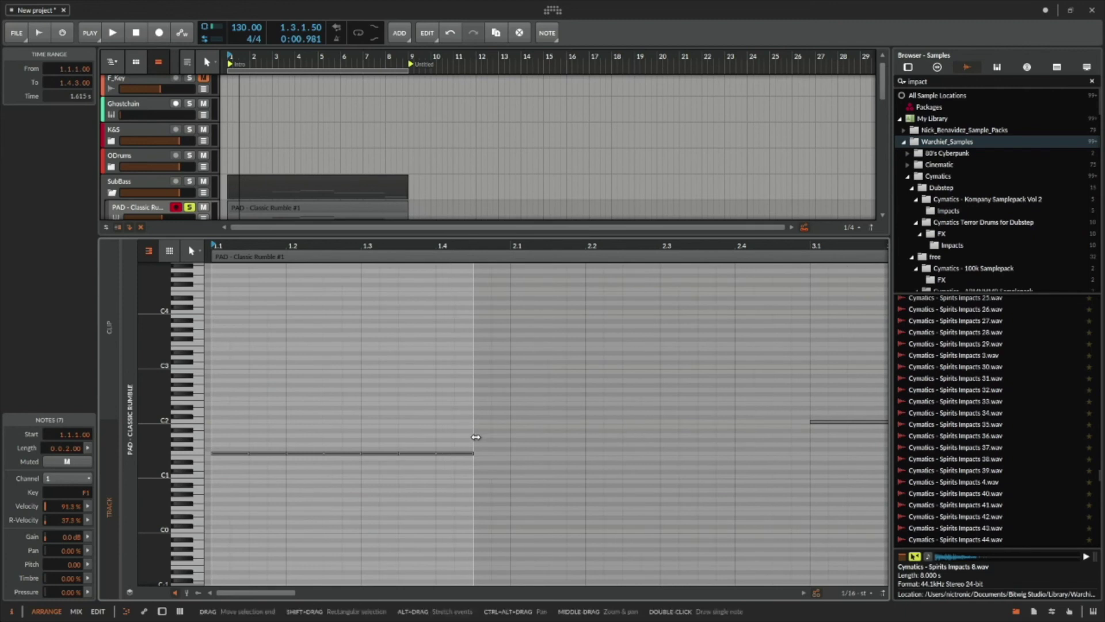
{"action": "left_click_drag", "start_coordinate": [471, 453], "coordinate": [448, 455]}
{"action": "key", "text": "space"}
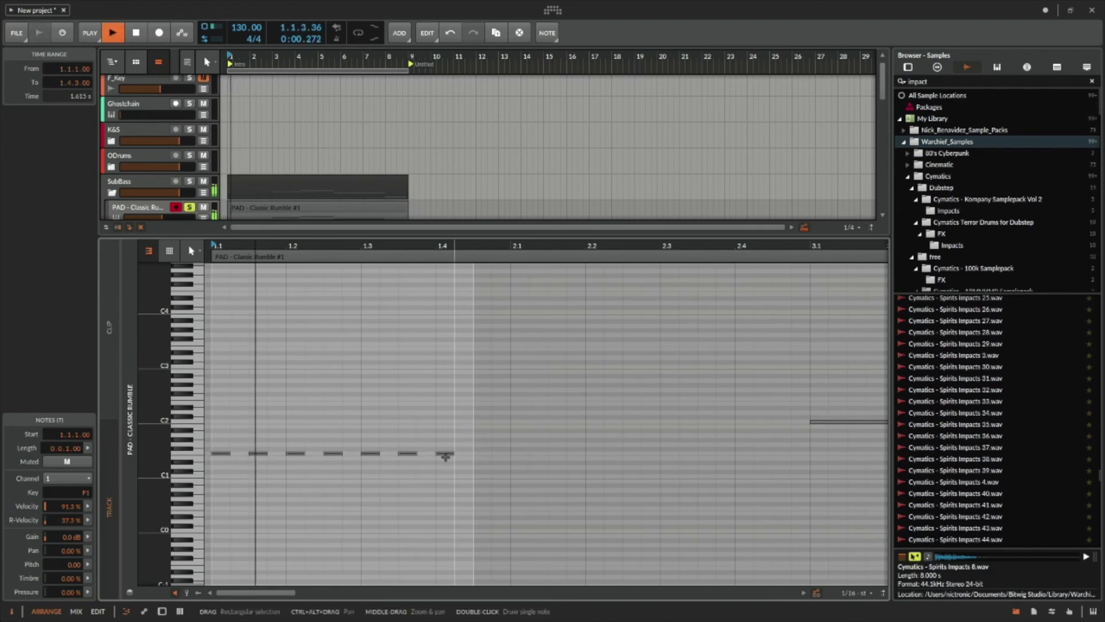
Duplicate the block of seven short F1 notes once so the pattern reaches 2.4.
{"action": "left_click_drag", "start_coordinate": [522, 245], "coordinate": [368, 245]}
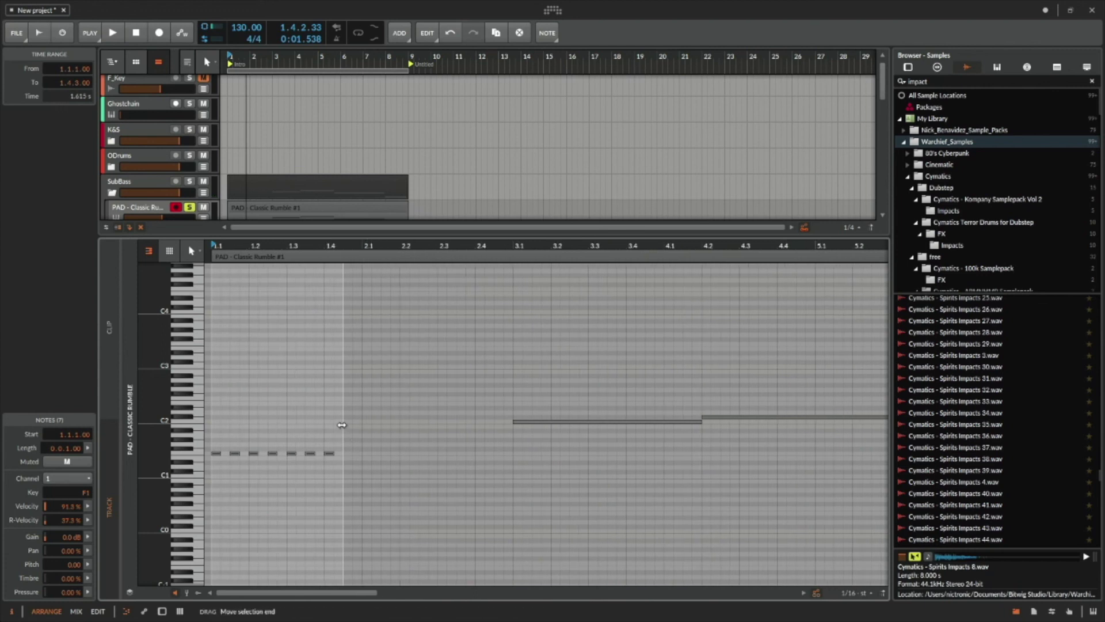
{"action": "left_click", "coordinate": [338, 473]}
{"action": "left_click_drag", "start_coordinate": [344, 453], "coordinate": [204, 423]}
{"action": "key", "text": "ctrl+d"}
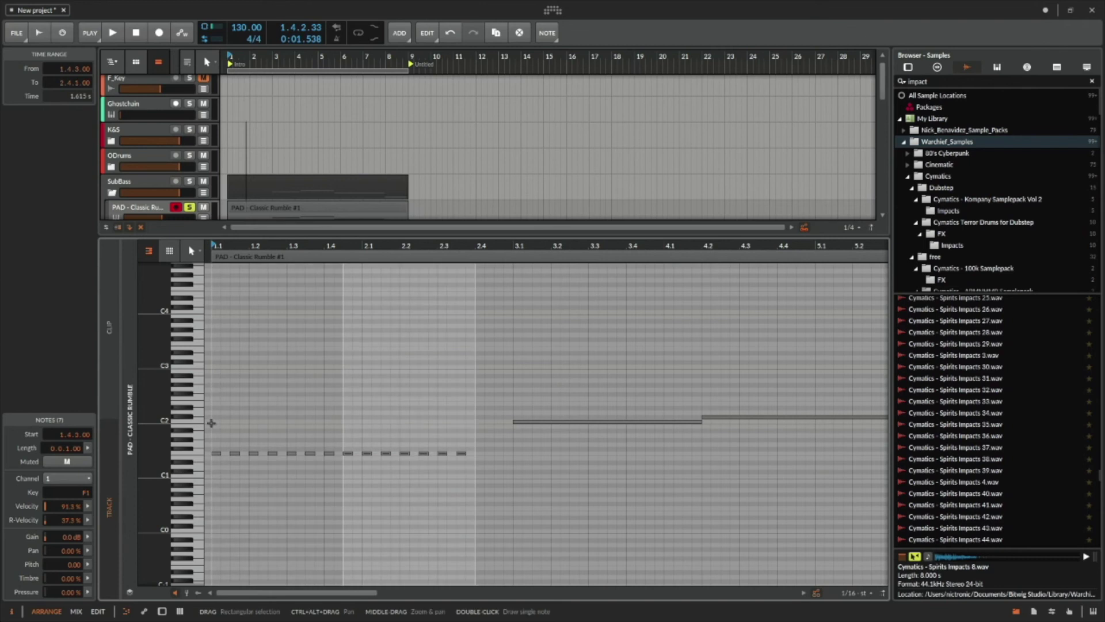
Duplicate the last short F1 note twice at eighth-note spacing to fill the pattern up to bar 3.
{"action": "left_click", "coordinate": [439, 434]}
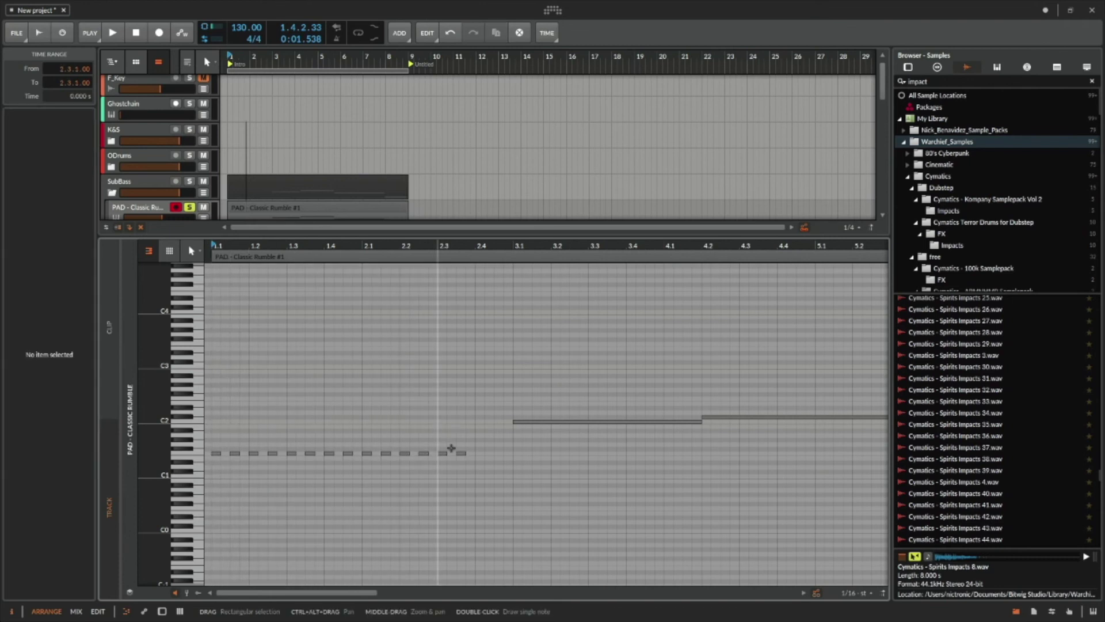
{"action": "left_click", "coordinate": [461, 453]}
{"action": "key", "text": "Right"}
{"action": "key", "text": "Right"}
{"action": "key", "text": "Right"}
{"action": "key", "text": "Right"}
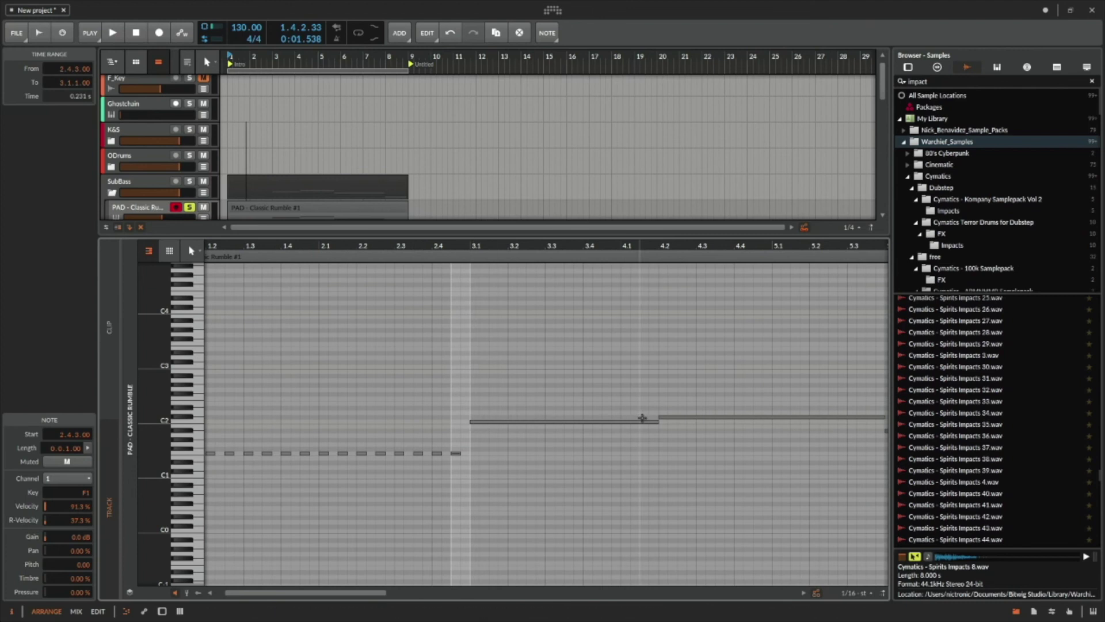
Shorten the C2 note at bar 3 to a sixteenth and duplicate it at eighth-note spacing up to 4.2.
{"action": "left_click_drag", "start_coordinate": [654, 422], "coordinate": [541, 425]}
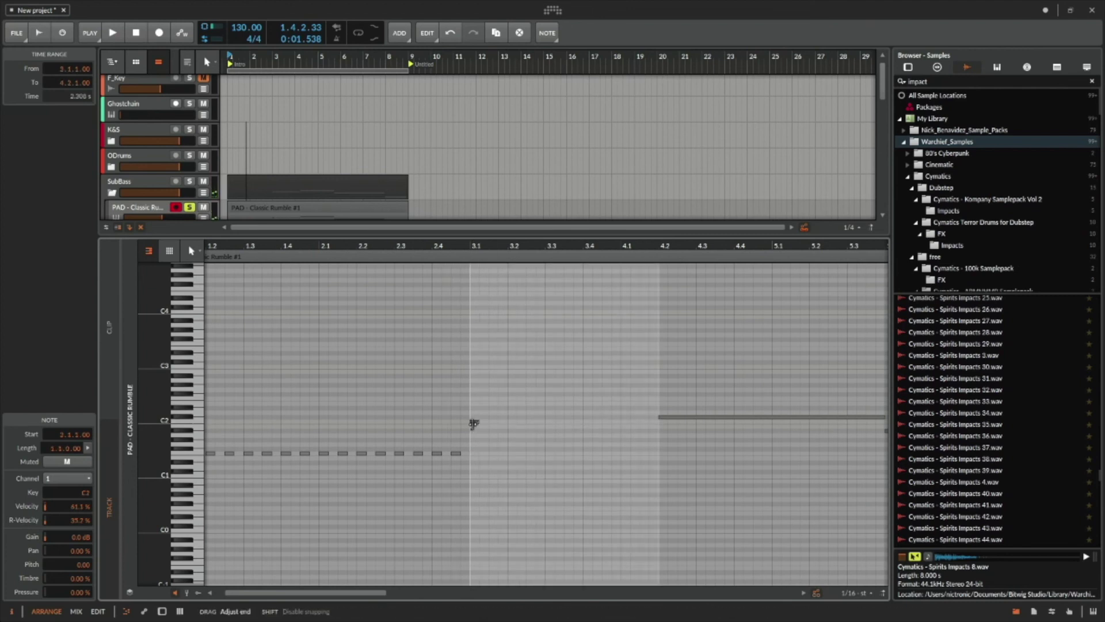
{"action": "left_click", "coordinate": [503, 423]}
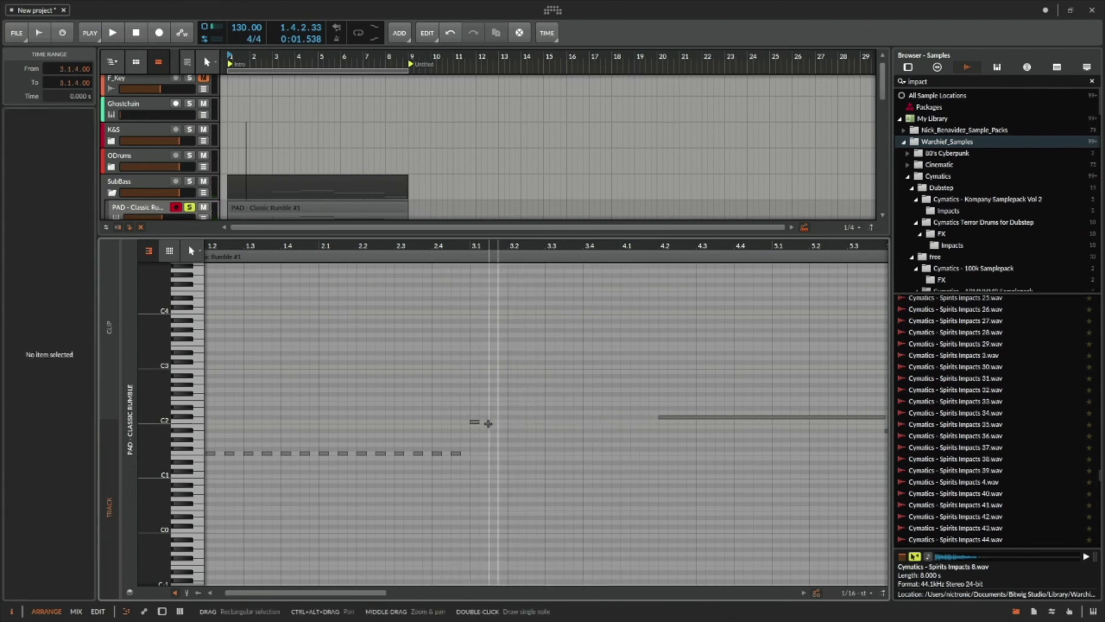
{"action": "left_click", "coordinate": [475, 422]}
{"action": "key", "text": "ctrl+d"}
{"action": "key", "text": "ctrl+d"}
{"action": "key", "text": "ctrl+d"}
{"action": "key", "text": "ctrl+d"}
{"action": "key", "text": "ctrl+d"}
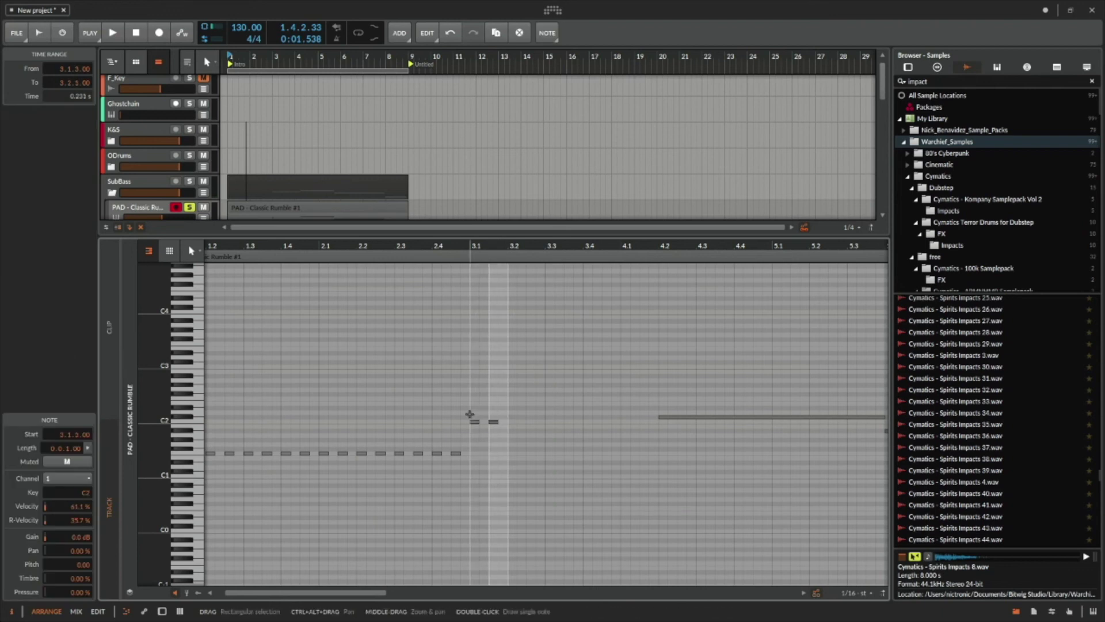
{"action": "key", "text": "ctrl+d"}
{"action": "key", "text": "ctrl+d"}
{"action": "key", "text": "ctrl+d"}
{"action": "key", "text": "ctrl+d"}
{"action": "scroll", "coordinate": [547, 402], "scroll_direction": "right", "scroll_amount": 10}
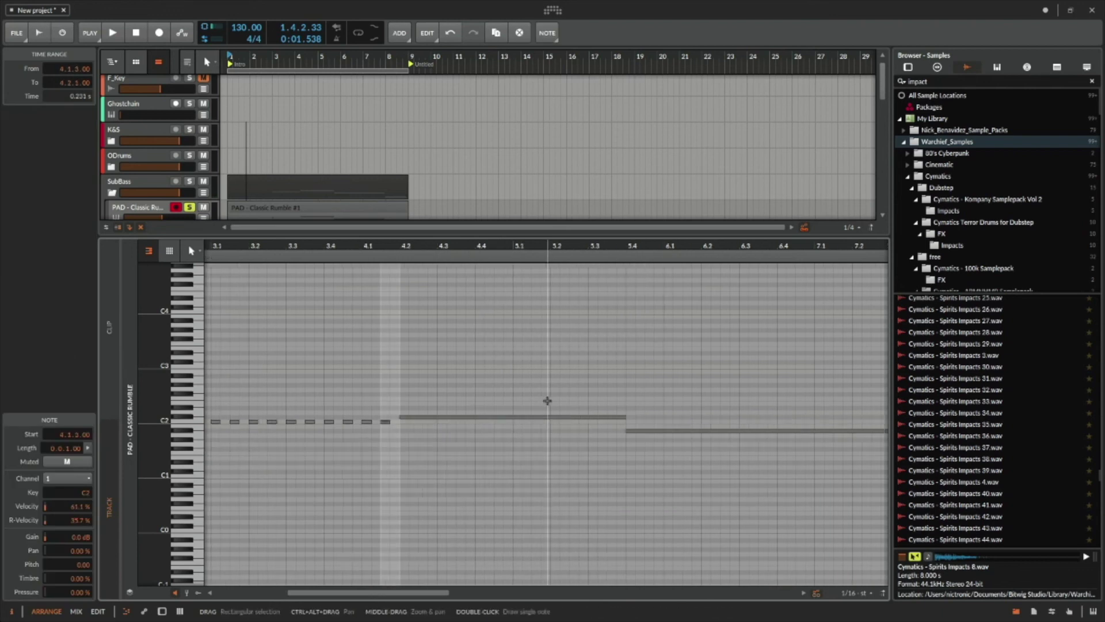
Shorten the C#2 note at 4.2 to a sixteenth and duplicate it at eighth-note spacing up to 5.4.
{"action": "scroll", "coordinate": [516, 410], "scroll_direction": "left", "scroll_amount": 5}
{"action": "left_click", "coordinate": [630, 416]}
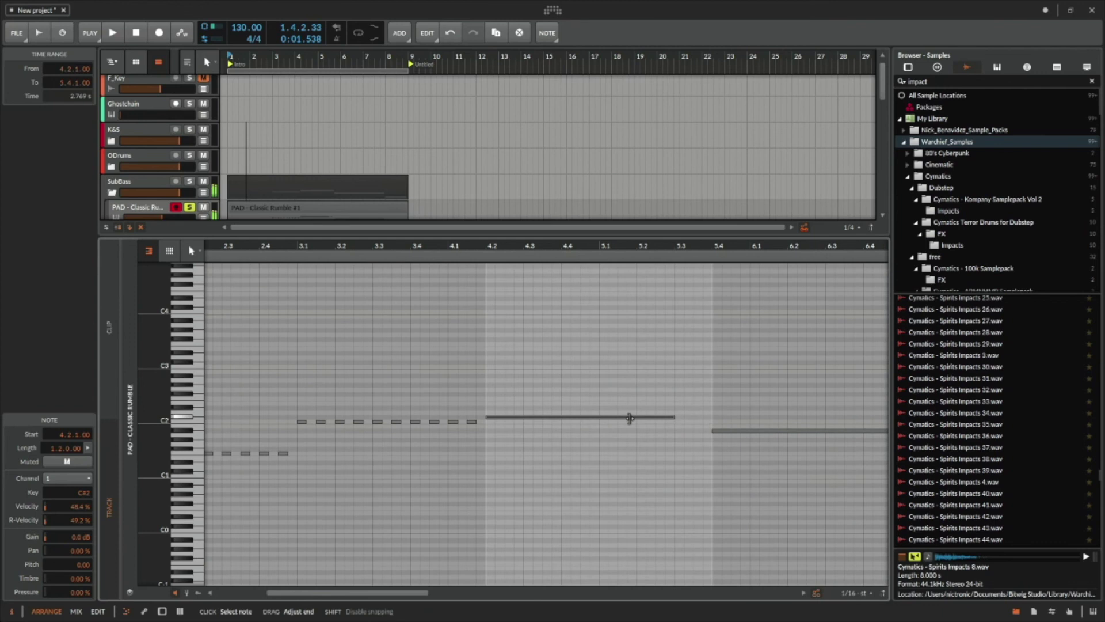
{"action": "left_click_drag", "start_coordinate": [494, 414], "coordinate": [493, 414]}
{"action": "left_click", "coordinate": [488, 415]}
{"action": "key", "text": "ctrl+d"}
{"action": "key", "text": "ctrl+d"}
{"action": "key", "text": "ctrl+d"}
{"action": "key", "text": "ctrl+d"}
{"action": "key", "text": "ctrl+d"}
{"action": "key", "text": "ctrl+d"}
{"action": "key", "text": "ctrl+d"}
{"action": "key", "text": "ctrl+d"}
{"action": "key", "text": "ctrl+d"}
{"action": "key", "text": "ctrl+d"}
{"action": "key", "text": "ctrl+d"}
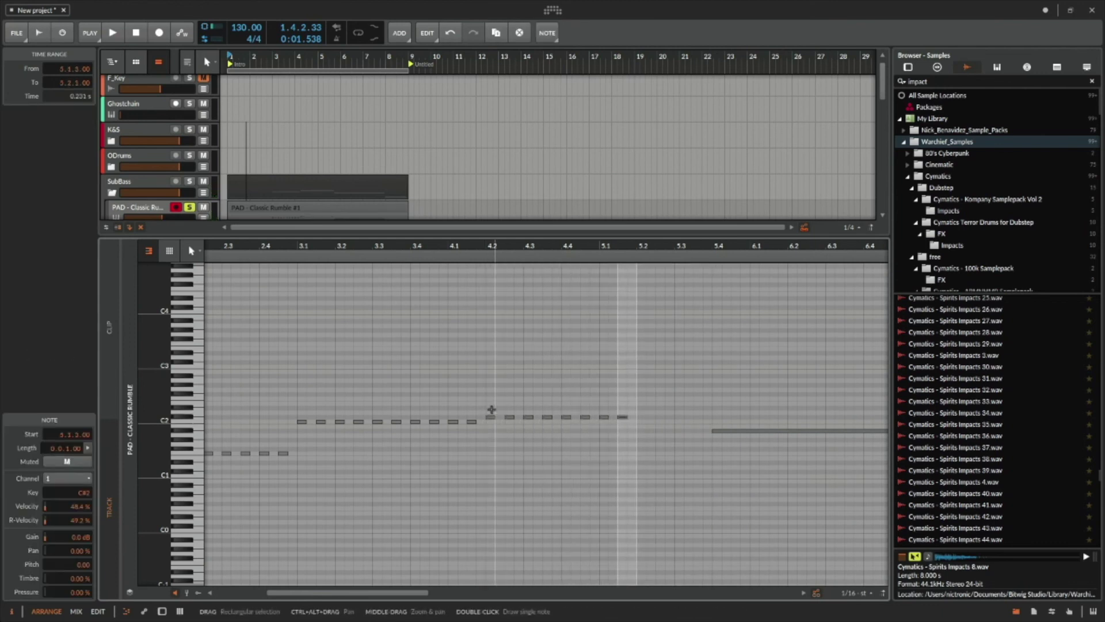
Shorten the A#1 note at 5.4 to a sixteenth and undo the back-to-back duplicates made from it.
{"action": "scroll", "coordinate": [575, 417], "scroll_direction": "right", "scroll_amount": 5}
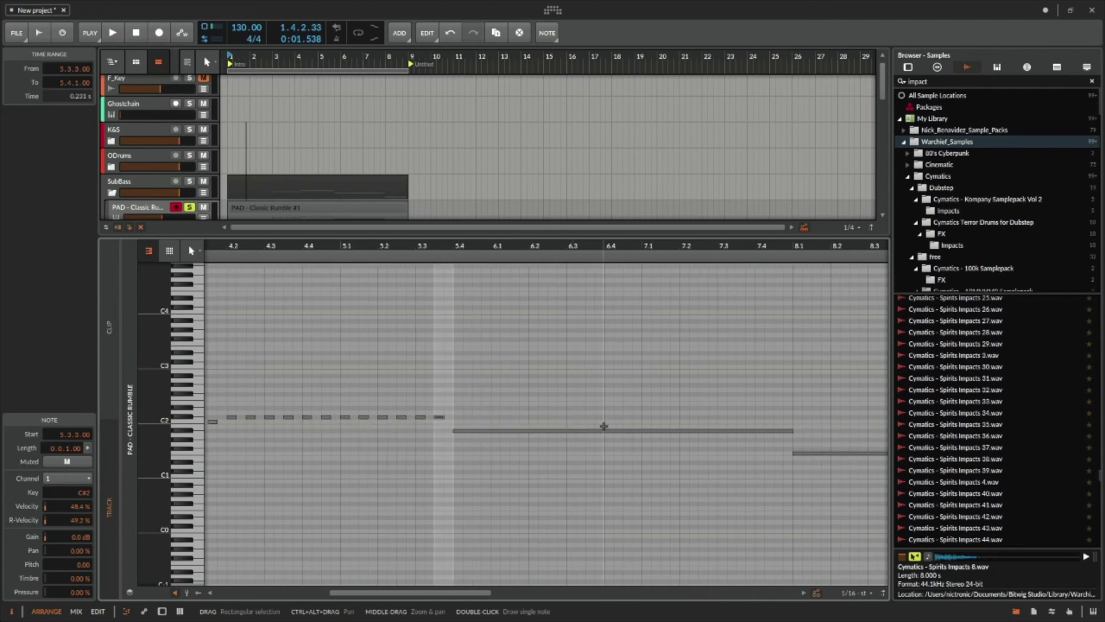
{"action": "left_click", "coordinate": [738, 430]}
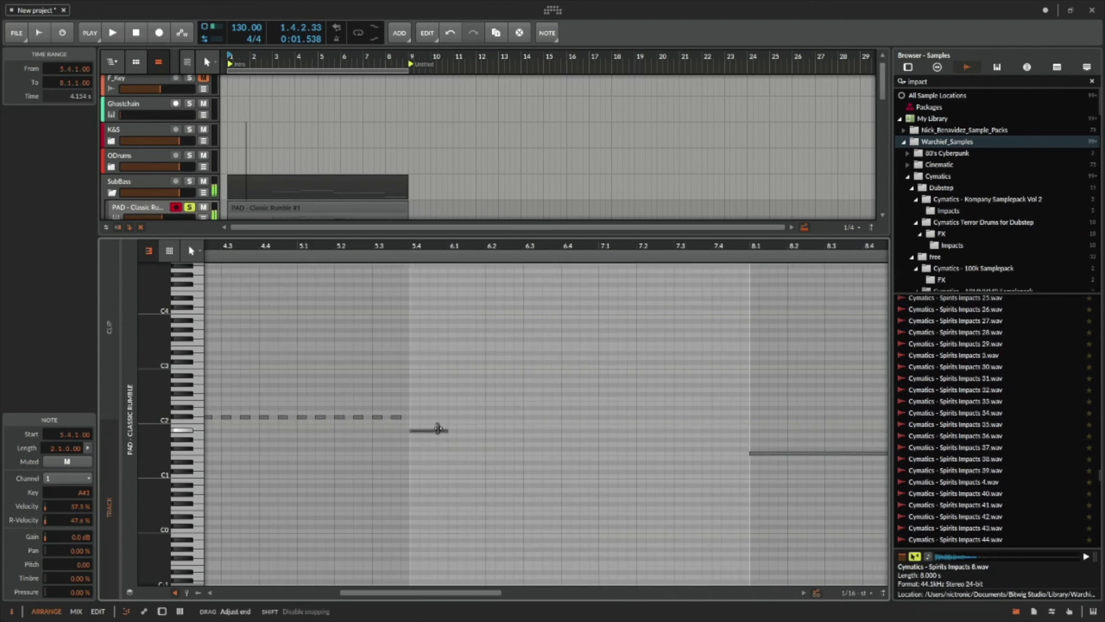
{"action": "key", "text": "ctrl+d"}
{"action": "left_click", "coordinate": [627, 356]}
{"action": "double_click", "coordinate": [417, 433]}
{"action": "key", "text": "ctrl+d"}
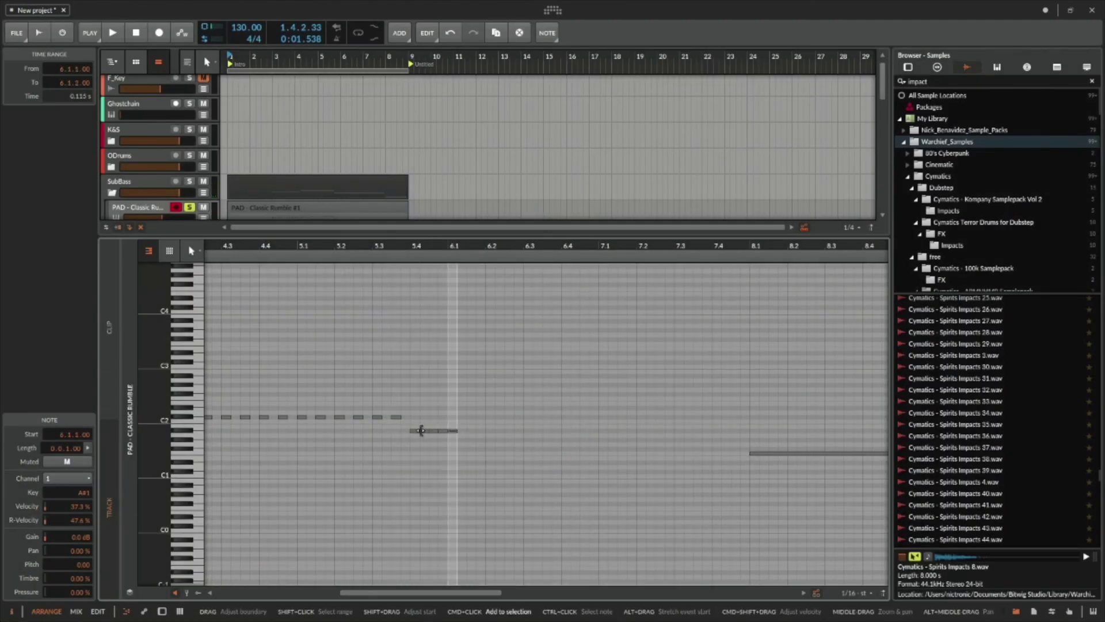
{"action": "key", "text": "ctrl+z"}
{"action": "key", "text": "ctrl+z"}
{"action": "key", "text": "ctrl+z"}
{"action": "key", "text": "ctrl+z"}
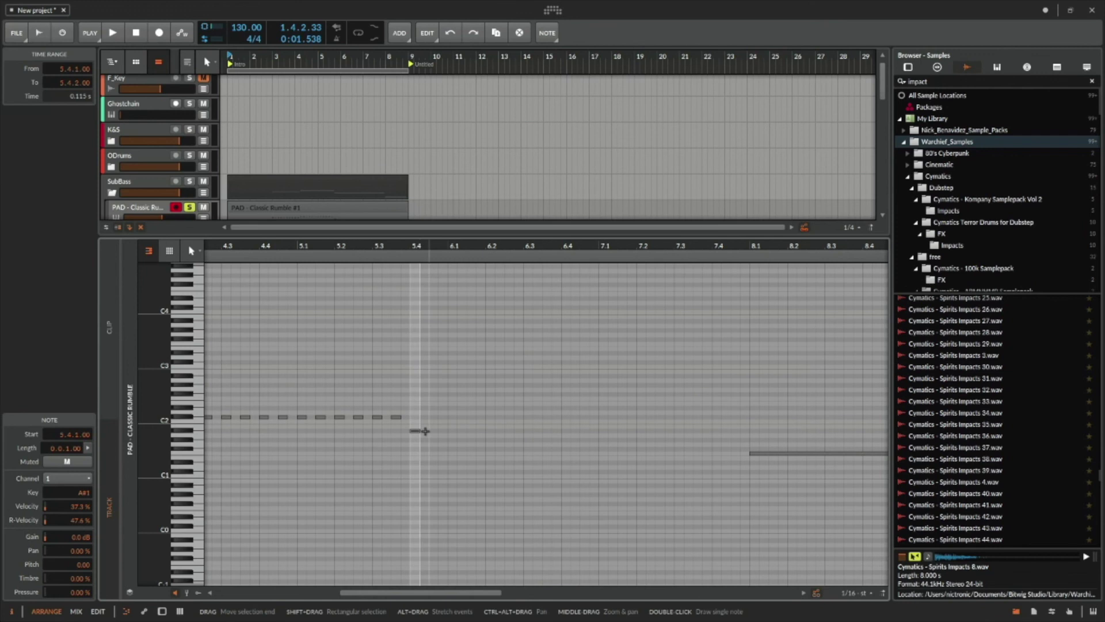
Duplicate the sixteenth A#1 note at eighth-note spacing from 5.4 up to bar 8.
{"action": "key", "text": "ctrl+d"}
{"action": "key", "text": "ctrl+d"}
{"action": "key", "text": "ctrl+d"}
{"action": "key", "text": "ctrl+d"}
{"action": "key", "text": "ctrl+d"}
{"action": "key", "text": "ctrl+d"}
{"action": "key", "text": "ctrl+d"}
{"action": "key", "text": "ctrl+d"}
{"action": "key", "text": "ctrl+d"}
{"action": "key", "text": "ctrl+d"}
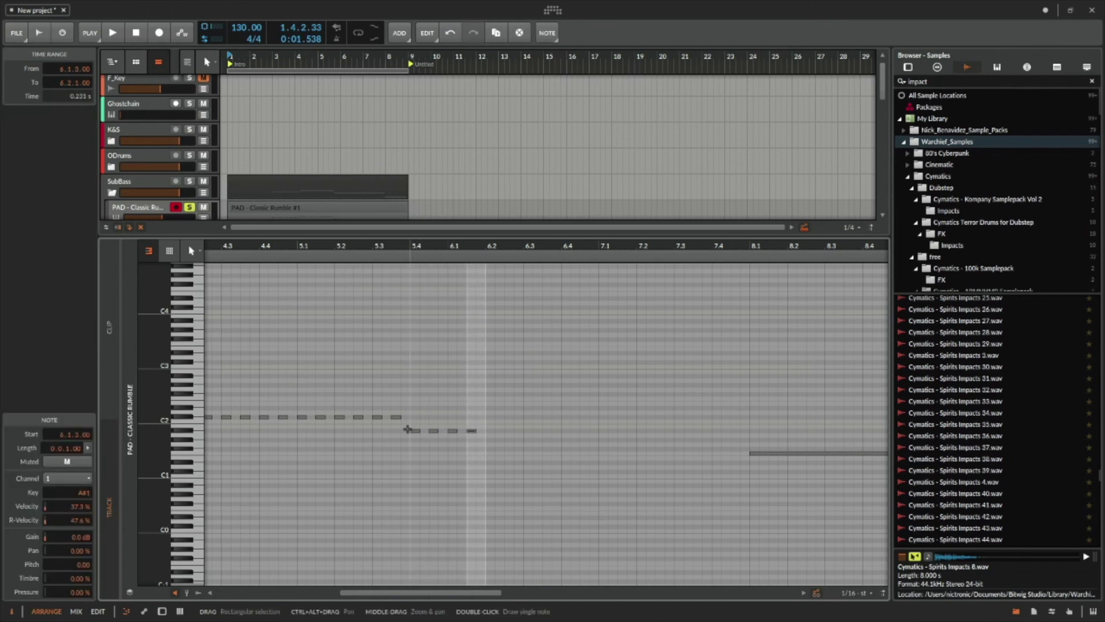
{"action": "key", "text": "ctrl+d"}
{"action": "key", "text": "ctrl+d"}
{"action": "key", "text": "ctrl+d"}
{"action": "key", "text": "ctrl+d"}
{"action": "key", "text": "ctrl+d"}
{"action": "key", "text": "ctrl+d"}
{"action": "key", "text": "ctrl+d"}
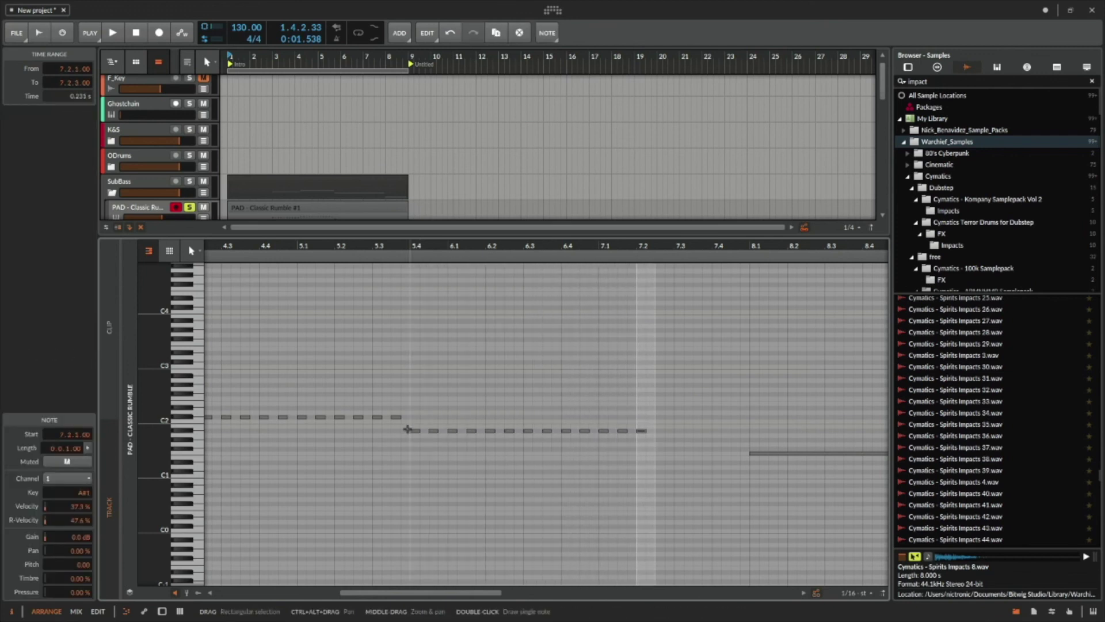
{"action": "scroll", "coordinate": [455, 441], "scroll_direction": "right", "scroll_amount": 5}
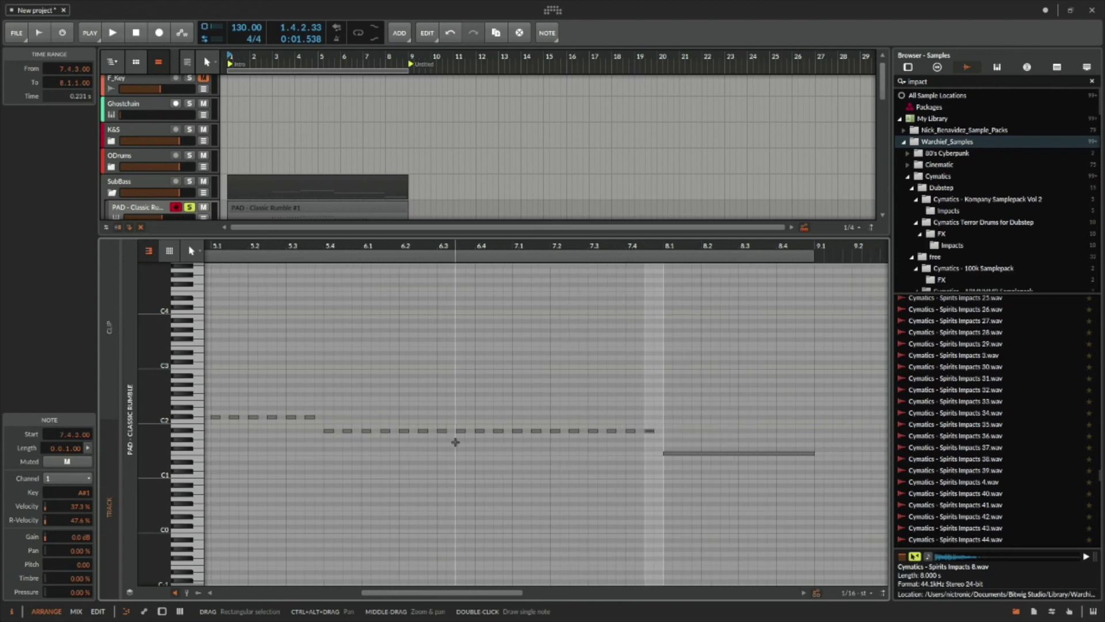
Shorten the F1 note at bar 8 to a sixteenth and duplicate it at eighth-note spacing to just past bar 9.
{"action": "left_click", "coordinate": [539, 452]}
{"action": "left_click", "coordinate": [424, 457]}
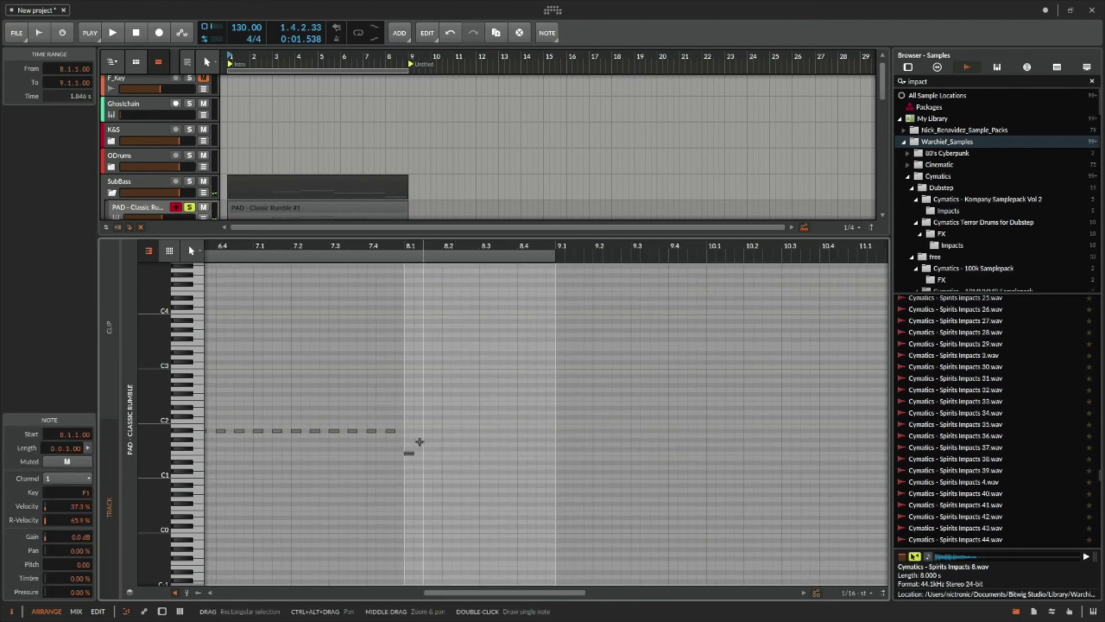
{"action": "left_click", "coordinate": [409, 453]}
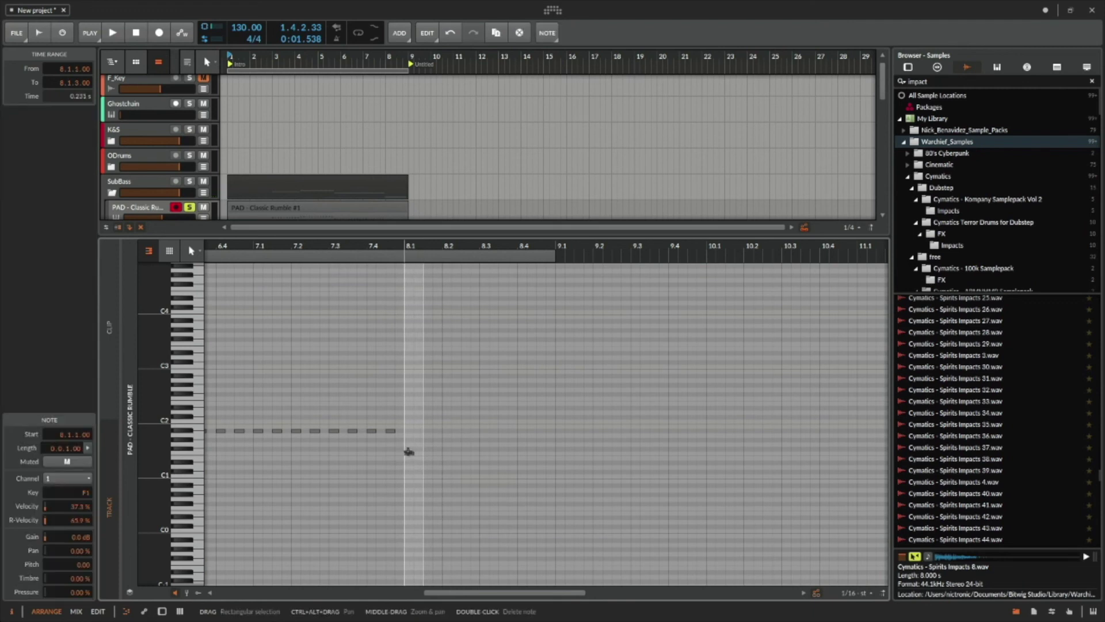
{"action": "key", "text": "ctrl+d"}
{"action": "key", "text": "ctrl+d"}
{"action": "key", "text": "ctrl+d"}
{"action": "key", "text": "ctrl+d"}
{"action": "key", "text": "ctrl+d"}
{"action": "key", "text": "ctrl+d"}
{"action": "key", "text": "ctrl+d"}
{"action": "key", "text": "ctrl+d"}
{"action": "key", "text": "ctrl+d"}
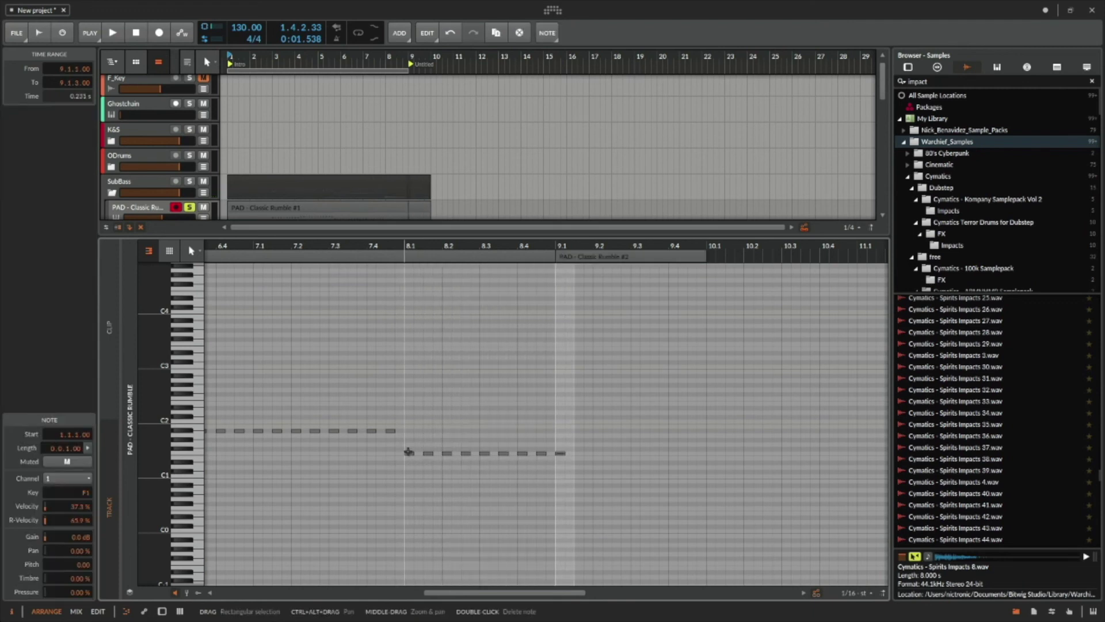
Delete the surplus F1 notes past bar 9 and remove the extra one-bar clip there from the PAD - Classic Rumble track.
{"action": "left_click_drag", "start_coordinate": [619, 420], "coordinate": [554, 473]}
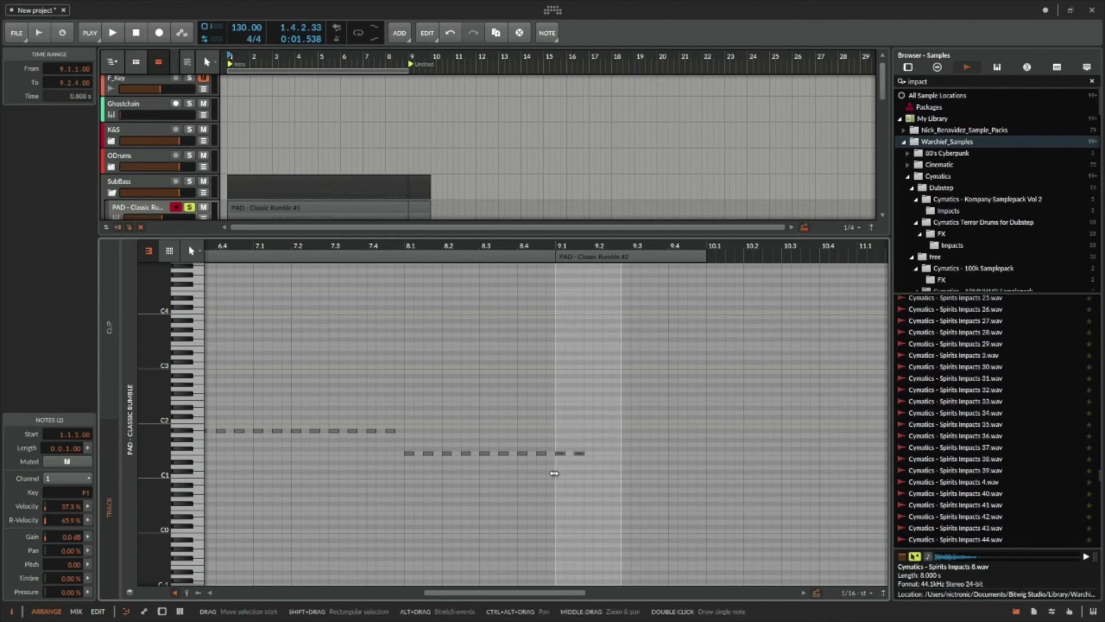
{"action": "key", "text": "Delete"}
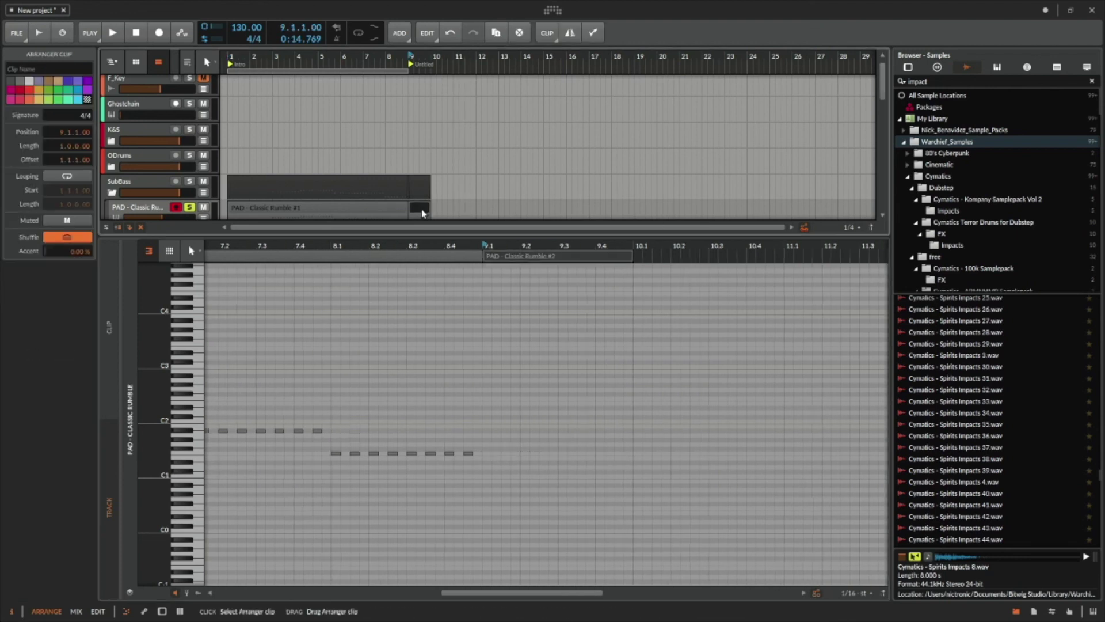
{"action": "left_click_drag", "start_coordinate": [430, 207], "coordinate": [408, 208]}
{"action": "left_click_drag", "start_coordinate": [356, 234], "coordinate": [356, 486]}
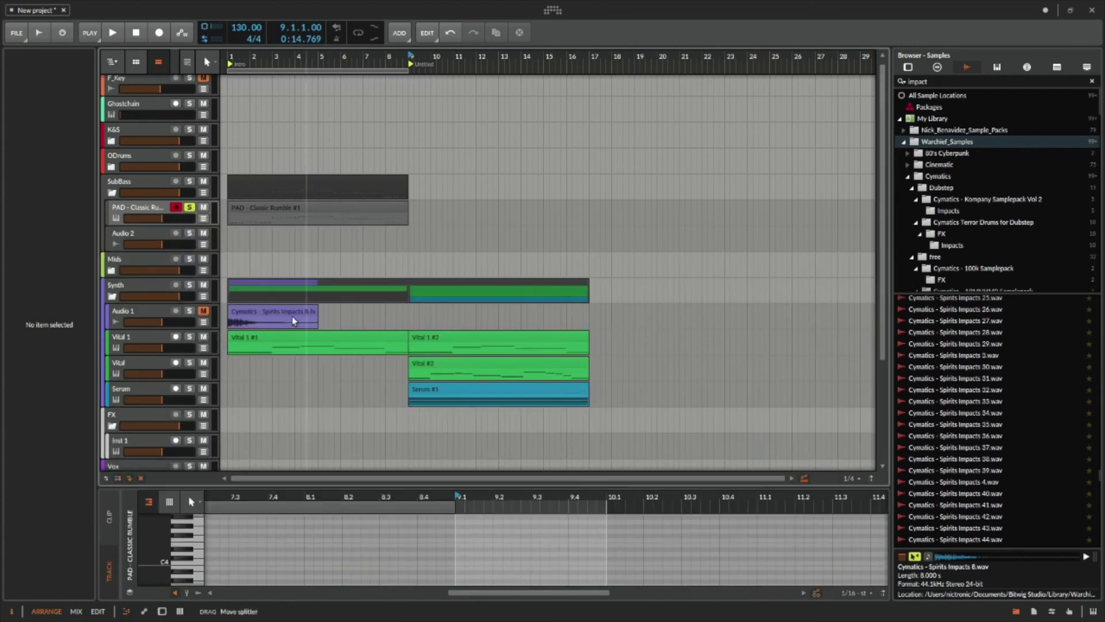
Check the audio device settings and play the soloed sub-bass part from bar 1 through bar 8.
{"action": "left_click", "coordinate": [228, 222]}
{"action": "key", "text": "space"}
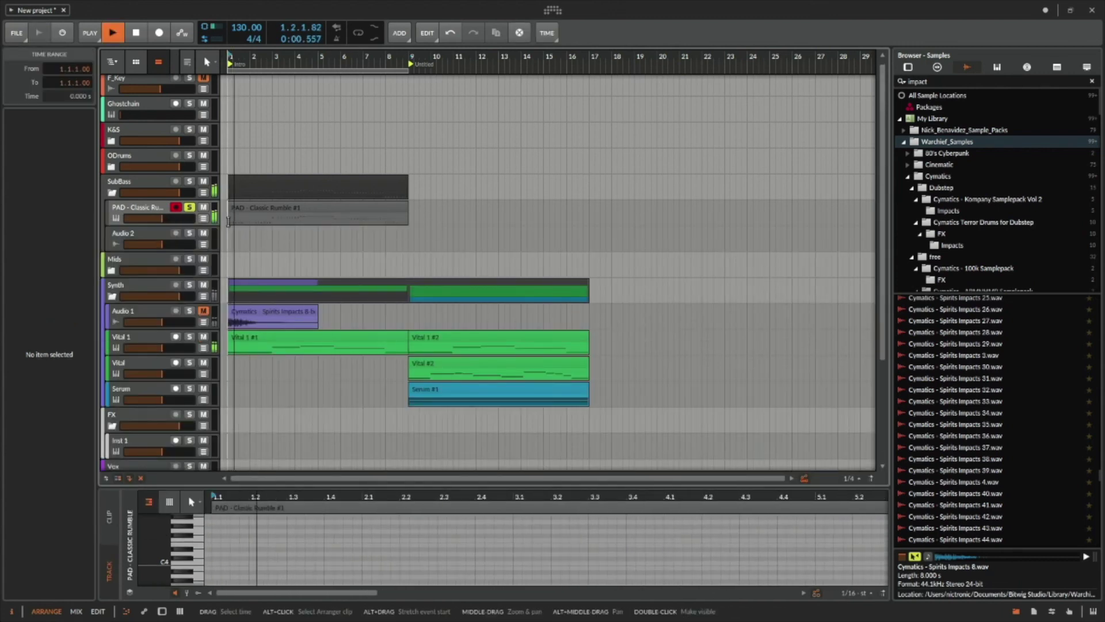
{"action": "key", "text": "space"}
{"action": "left_click", "coordinate": [552, 11]}
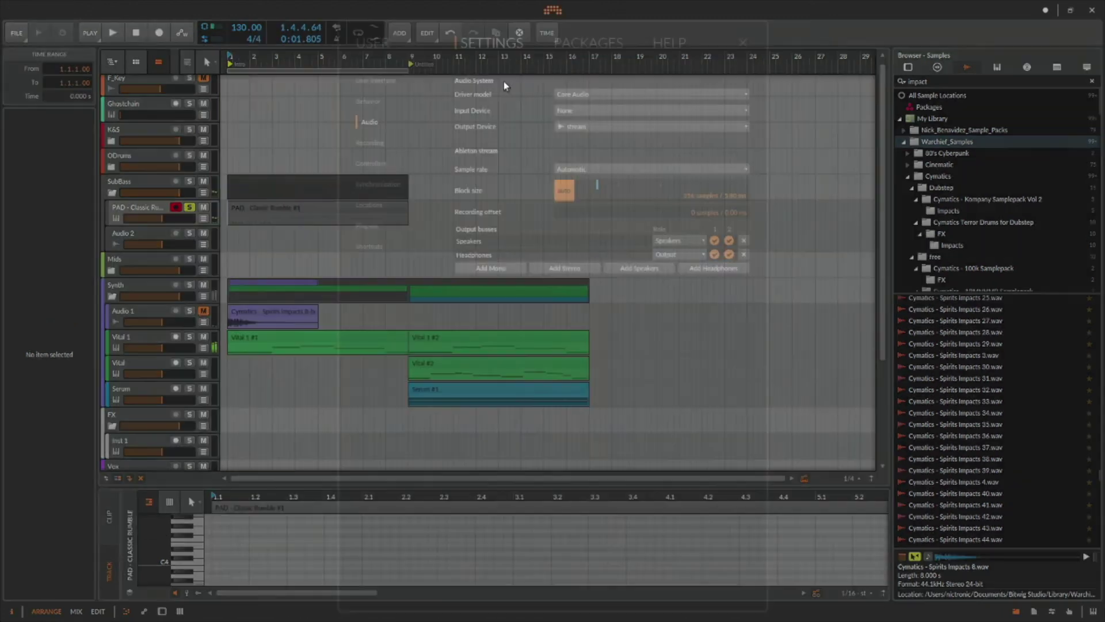
{"action": "left_click", "coordinate": [577, 109]}
{"action": "left_click", "coordinate": [587, 146]}
{"action": "left_click", "coordinate": [1099, 55]}
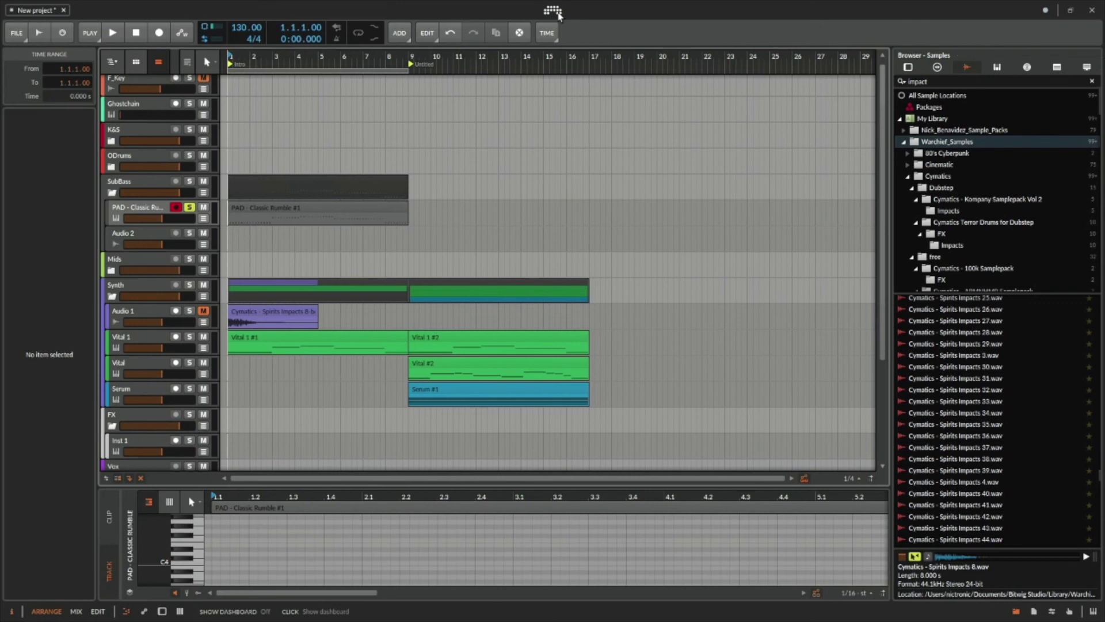
{"action": "key", "text": "space"}
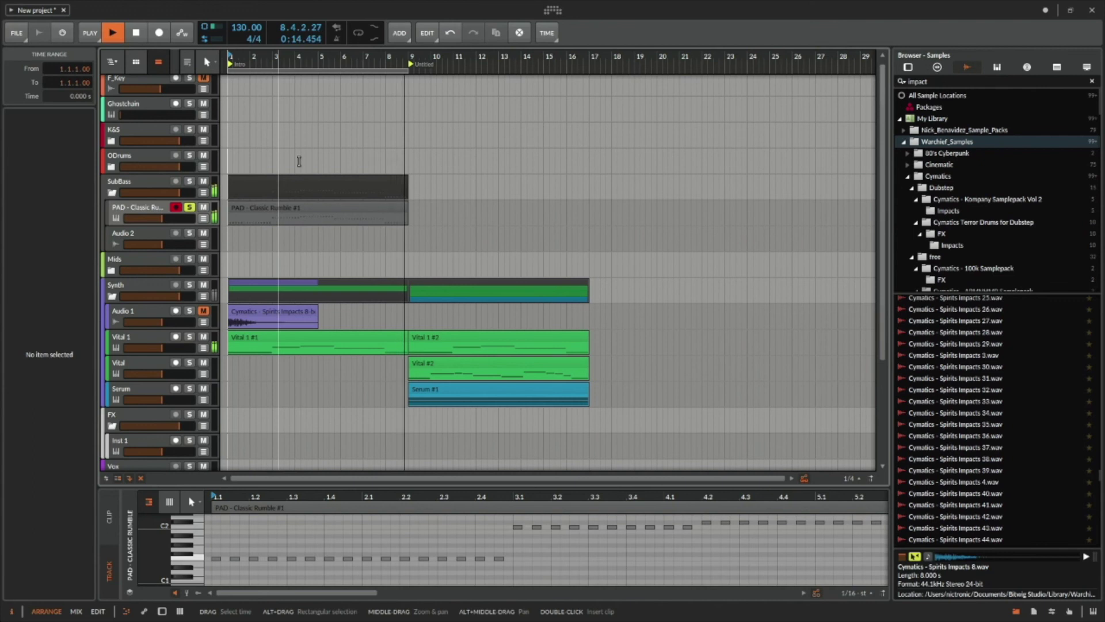
{"action": "key", "text": "space"}
In the Vital 1 #1 clip, shorten the C2 note to end at bar 4 and move the C#2 note to start at 4.1.
{"action": "left_click", "coordinate": [378, 333]}
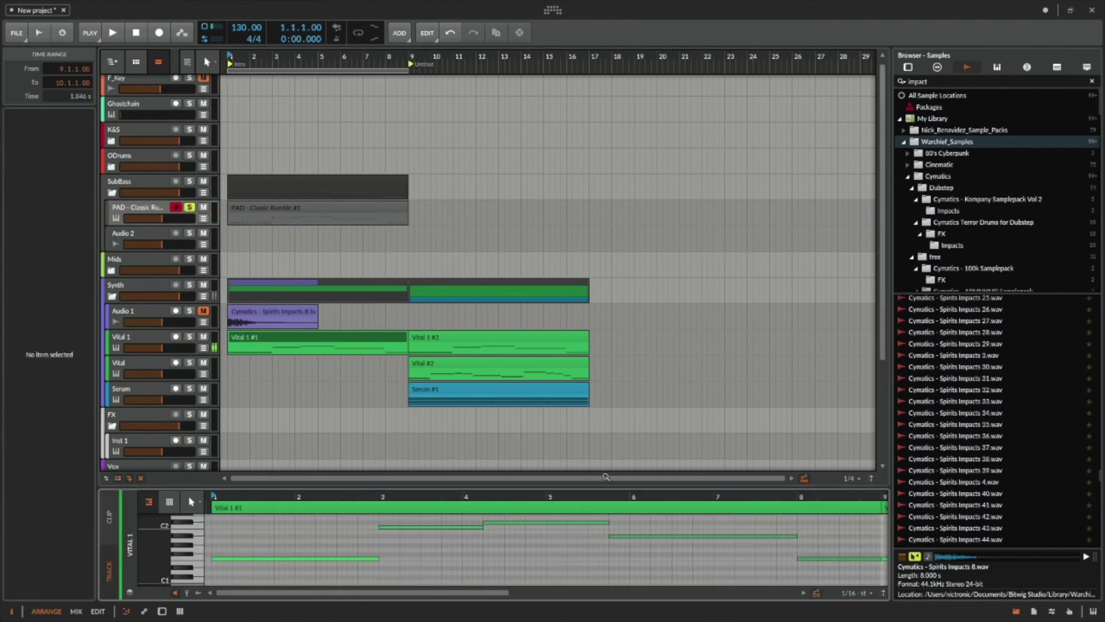
{"action": "left_click_drag", "start_coordinate": [679, 486], "coordinate": [613, 440]}
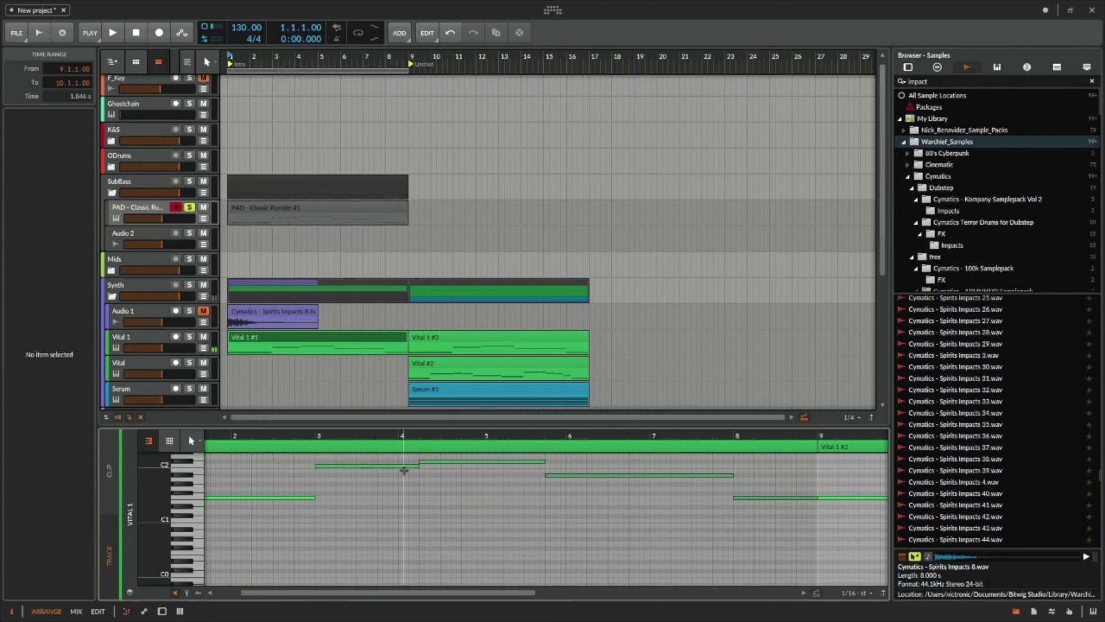
{"action": "left_click_drag", "start_coordinate": [416, 465], "coordinate": [398, 465]}
{"action": "left_click", "coordinate": [443, 462]}
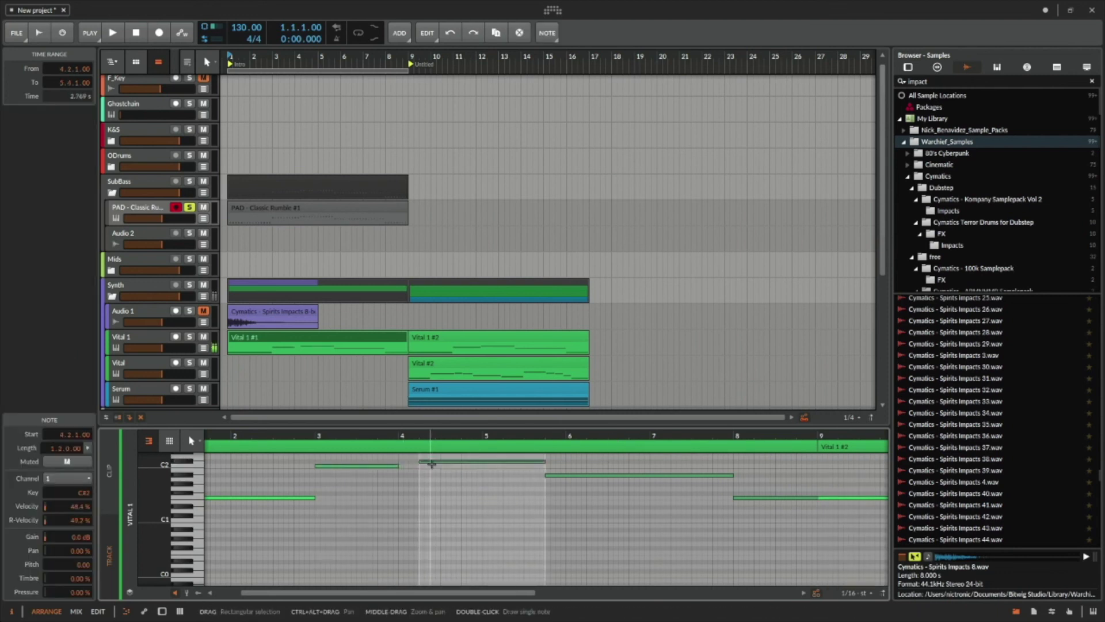
{"action": "left_click_drag", "start_coordinate": [433, 463], "coordinate": [417, 464]}
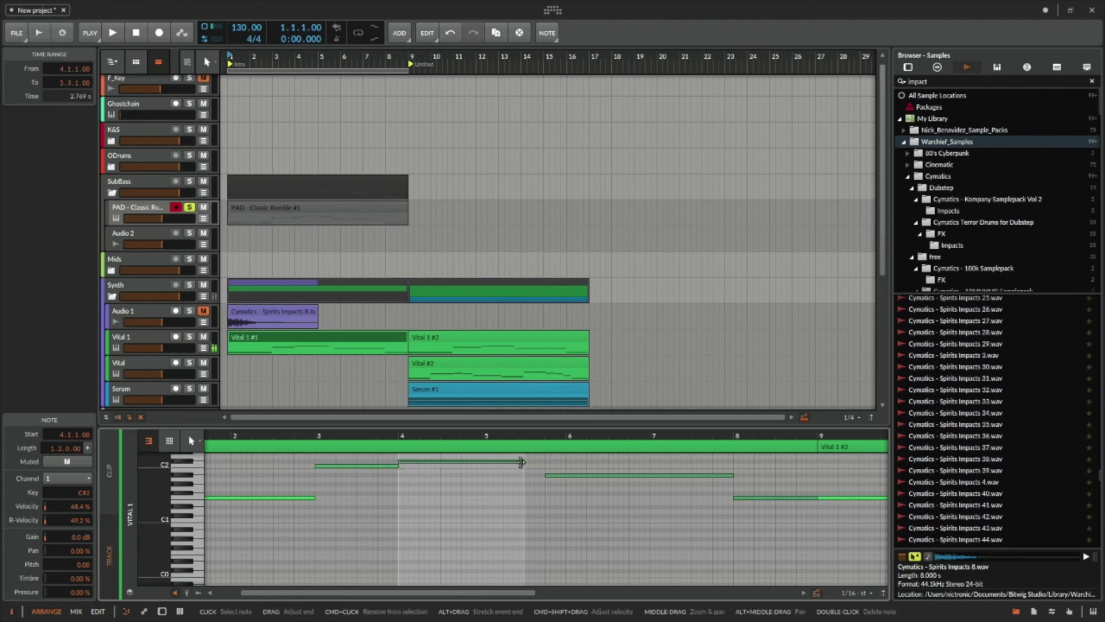
Move the A#1 note to 5.3 and end it at 7.3, and make the F1 note span from 7.3 to bar 9.
{"action": "left_click", "coordinate": [561, 475]}
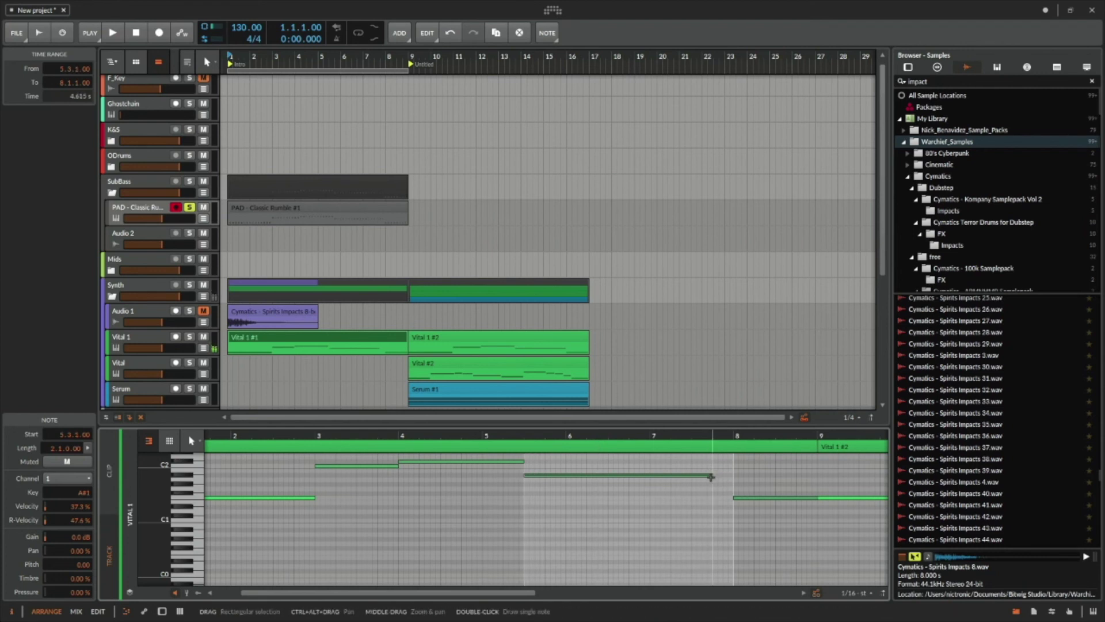
{"action": "left_click_drag", "start_coordinate": [712, 475], "coordinate": [704, 475]}
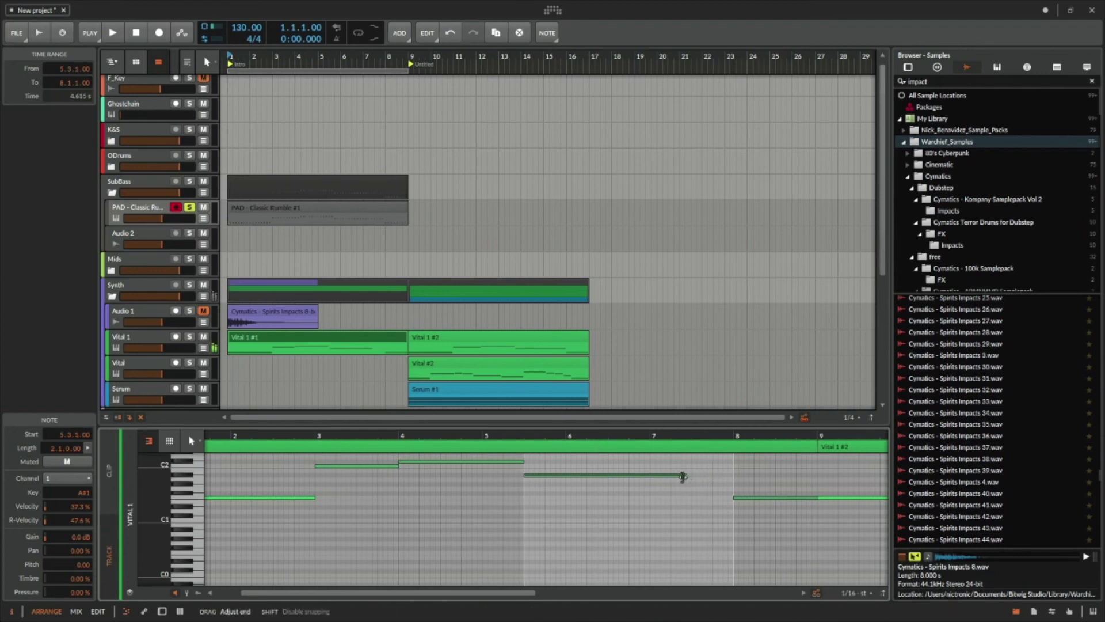
{"action": "left_click", "coordinate": [747, 496]}
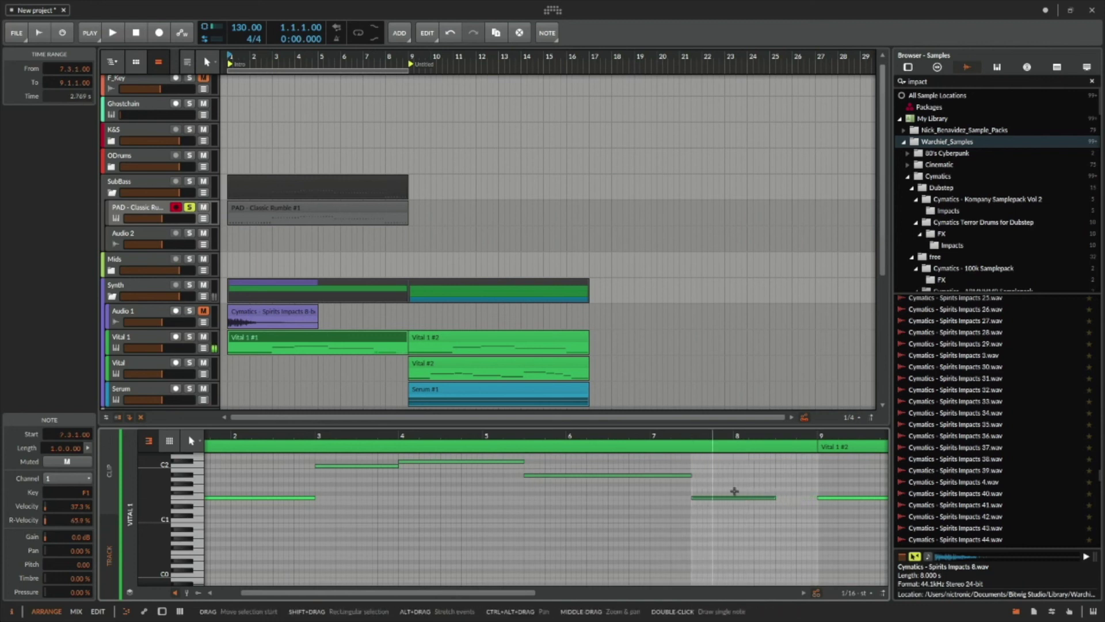
{"action": "left_click", "coordinate": [777, 498]}
{"action": "left_click_drag", "start_coordinate": [770, 498], "coordinate": [811, 495]}
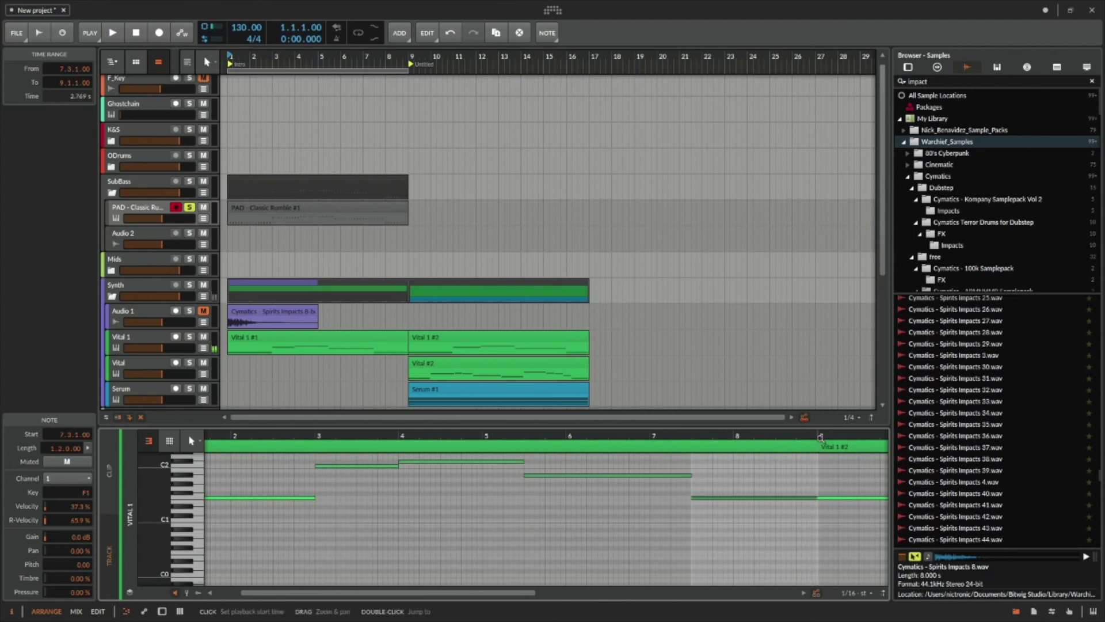
Delete the PAD - Classic Rumble #1 clip from bars 1–8 of the sub-bass track.
{"action": "left_click", "coordinate": [326, 209]}
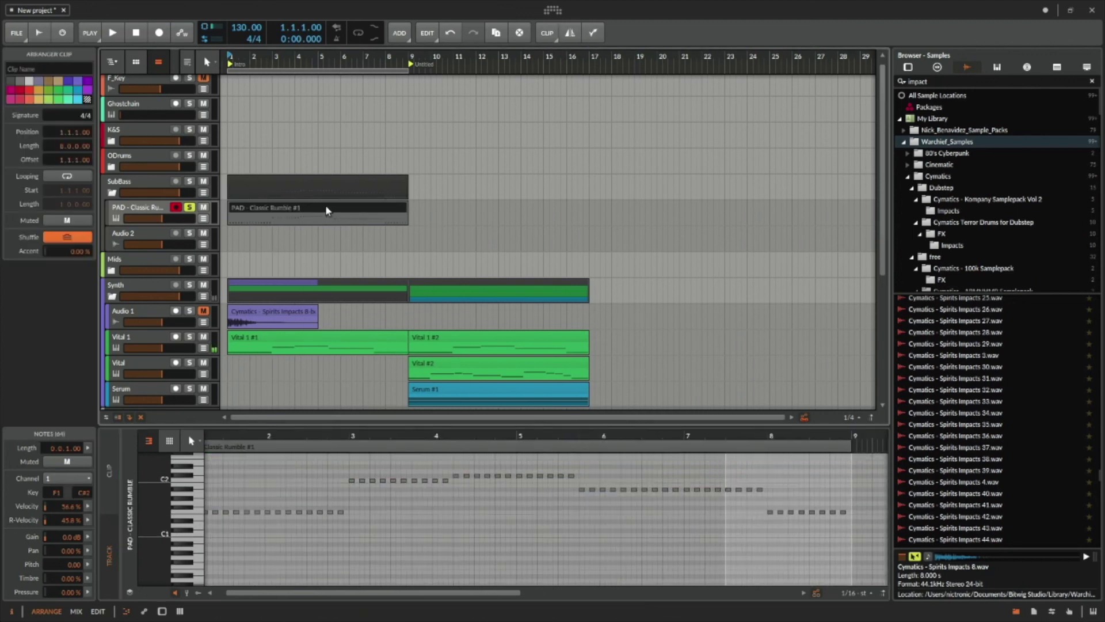
{"action": "key", "text": "Delete"}
Play the edited Vital 1 part soloed from bar 1 into bar 9.
{"action": "scroll", "coordinate": [322, 230], "scroll_direction": "down", "scroll_amount": 3}
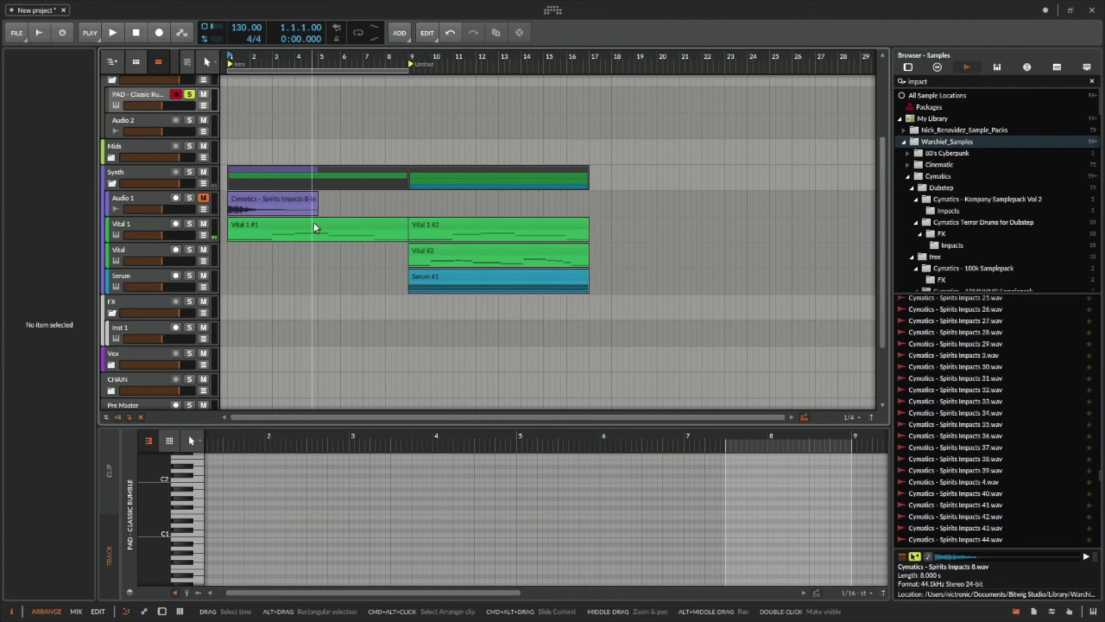
{"action": "scroll", "coordinate": [314, 234], "scroll_direction": "up", "scroll_amount": 2}
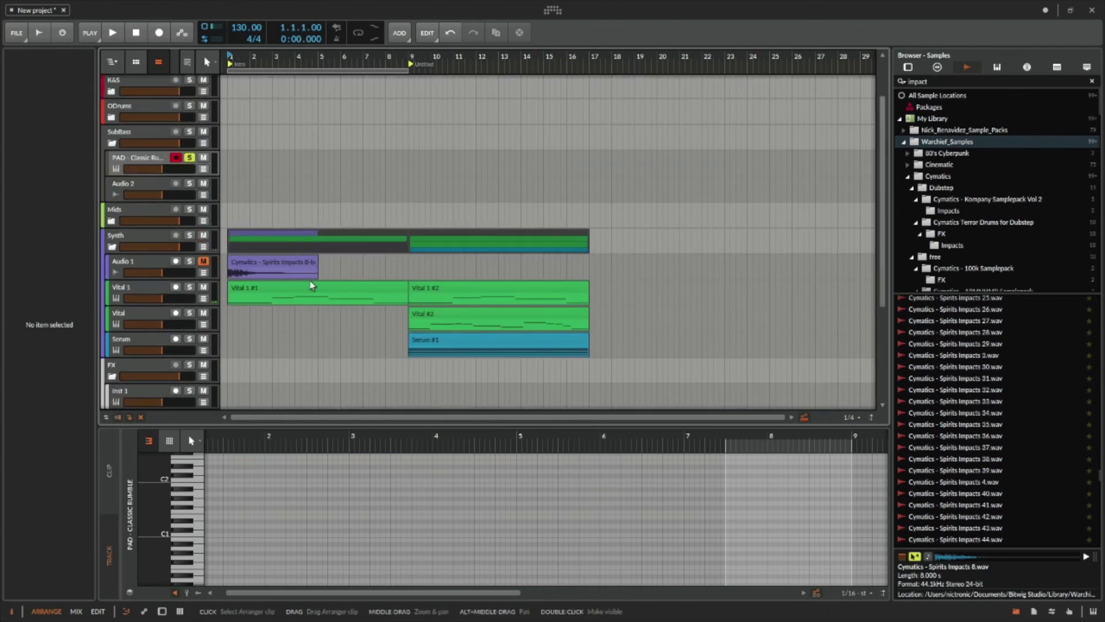
{"action": "left_click", "coordinate": [225, 290]}
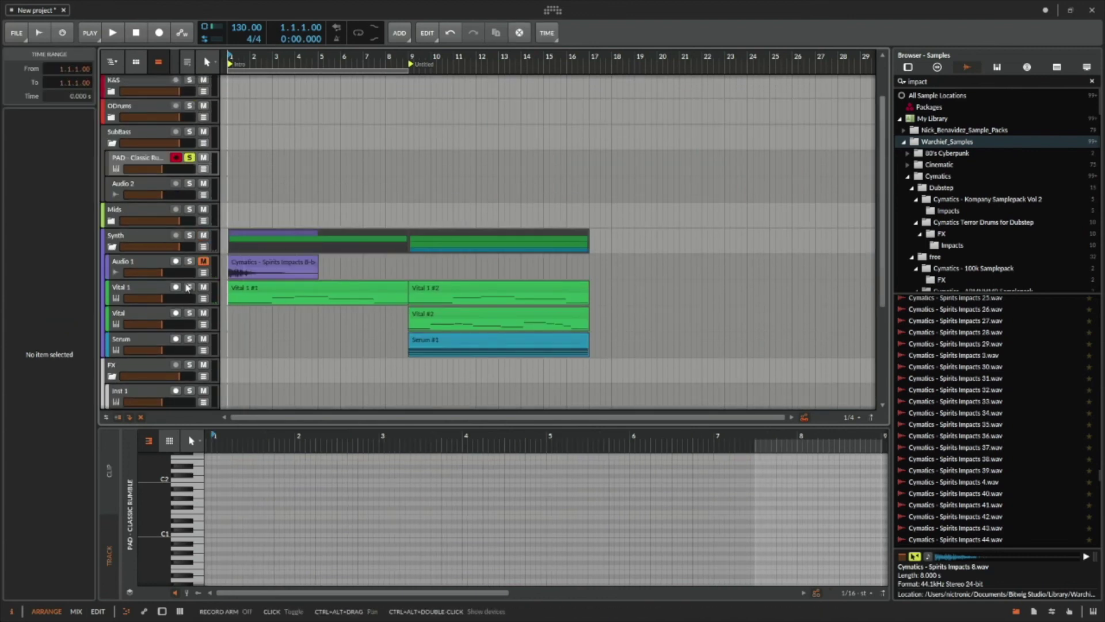
{"action": "key", "text": "space"}
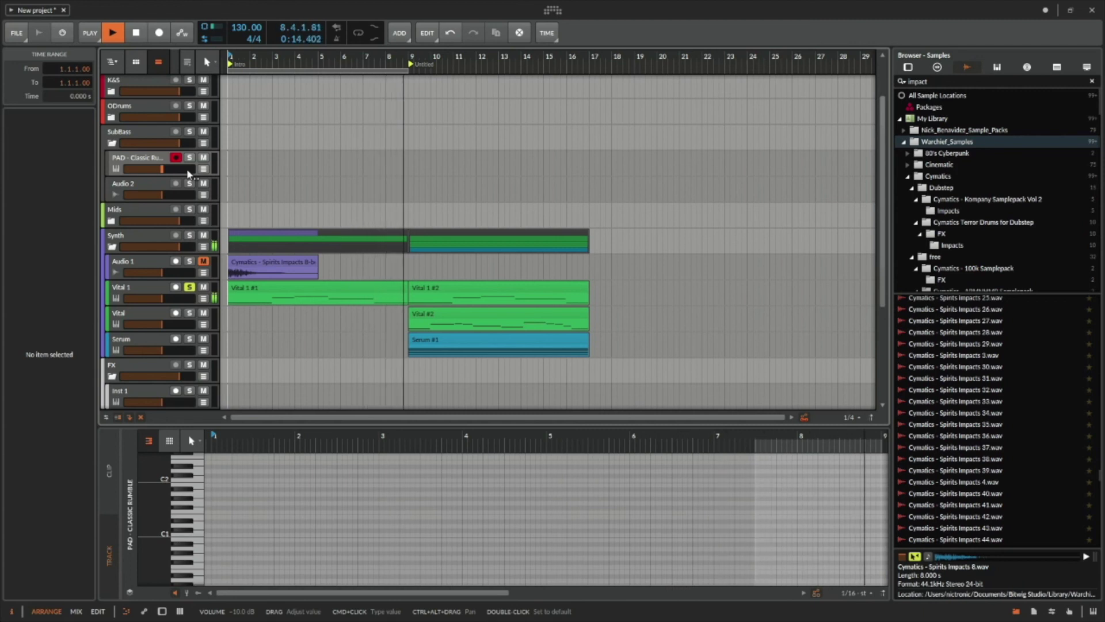
{"action": "key", "text": "space"}
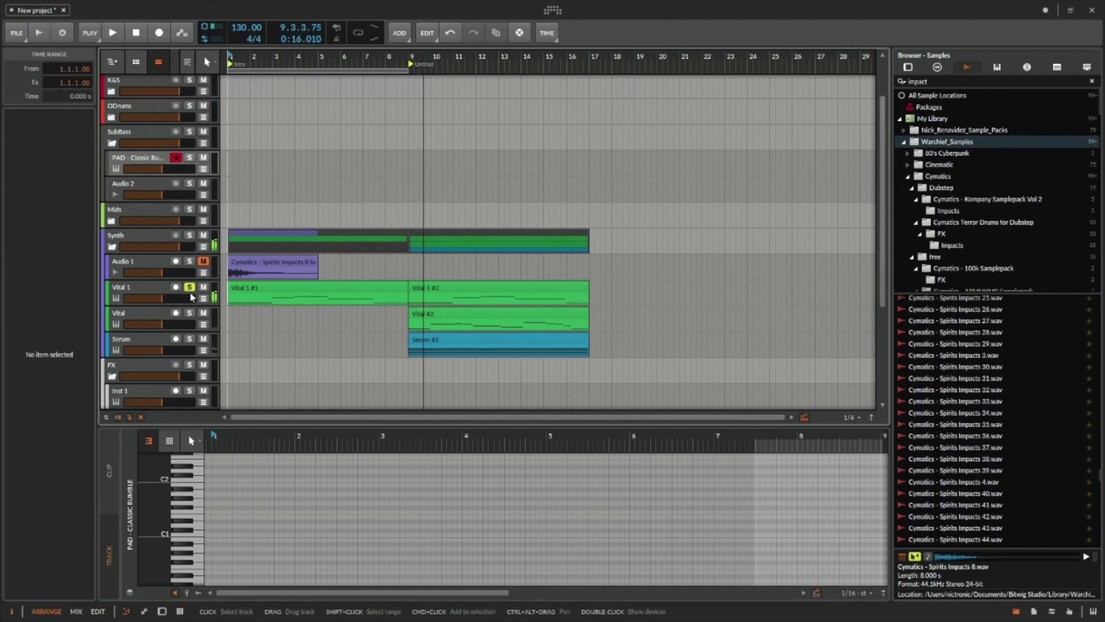
Try removing the Vital 1 #2 clip at bar 9 and undo the deletion.
{"action": "left_click", "coordinate": [451, 290]}
{"action": "key", "text": "Delete"}
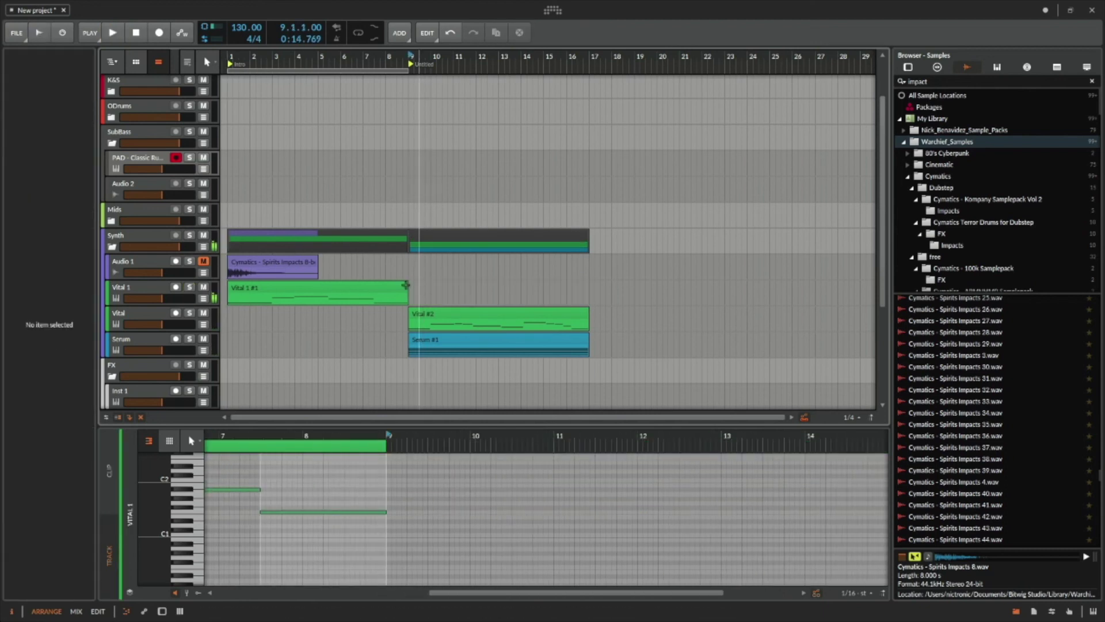
{"action": "left_click", "coordinate": [389, 288]}
{"action": "key", "text": "super+z"}
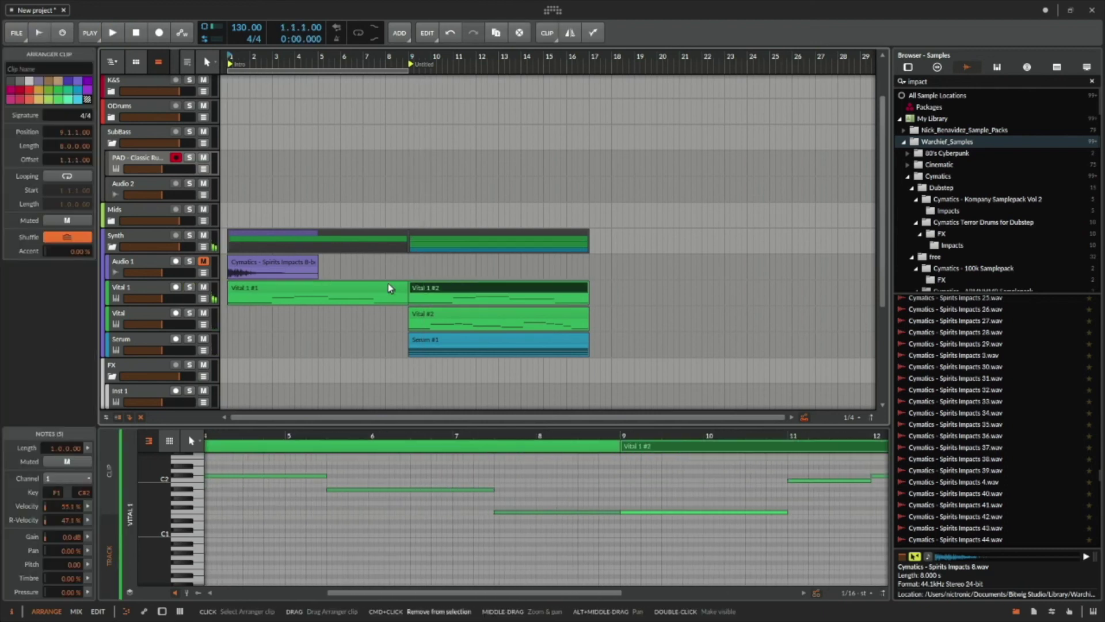
Play the section starting at bar 9 and inspect the notes of the Vital #2 and Serum #1 clips.
{"action": "left_click", "coordinate": [411, 311]}
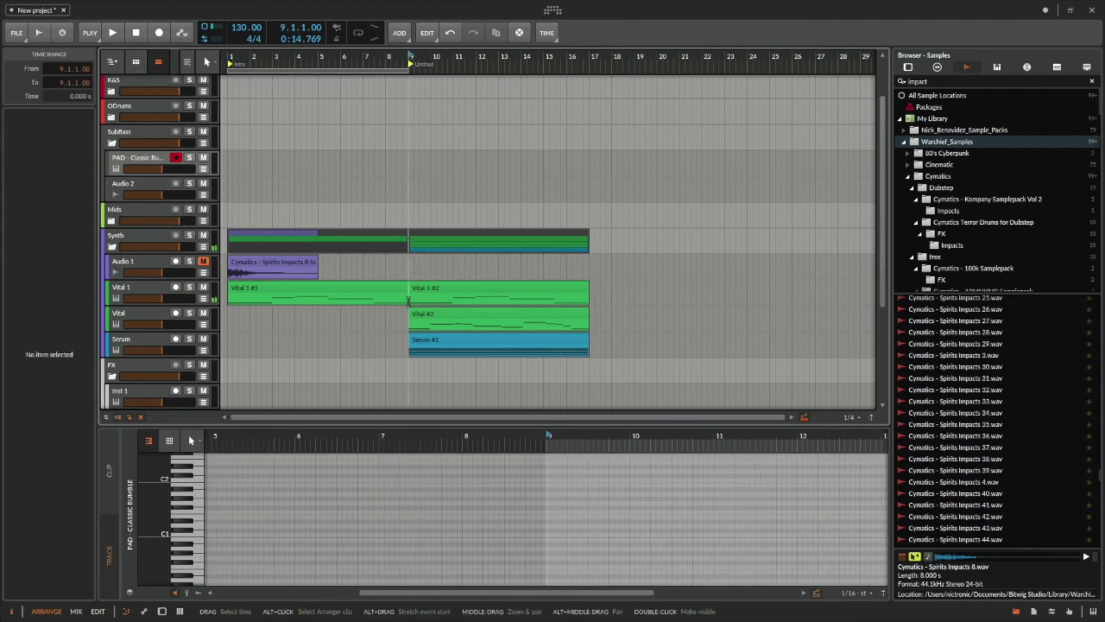
{"action": "key", "text": "space"}
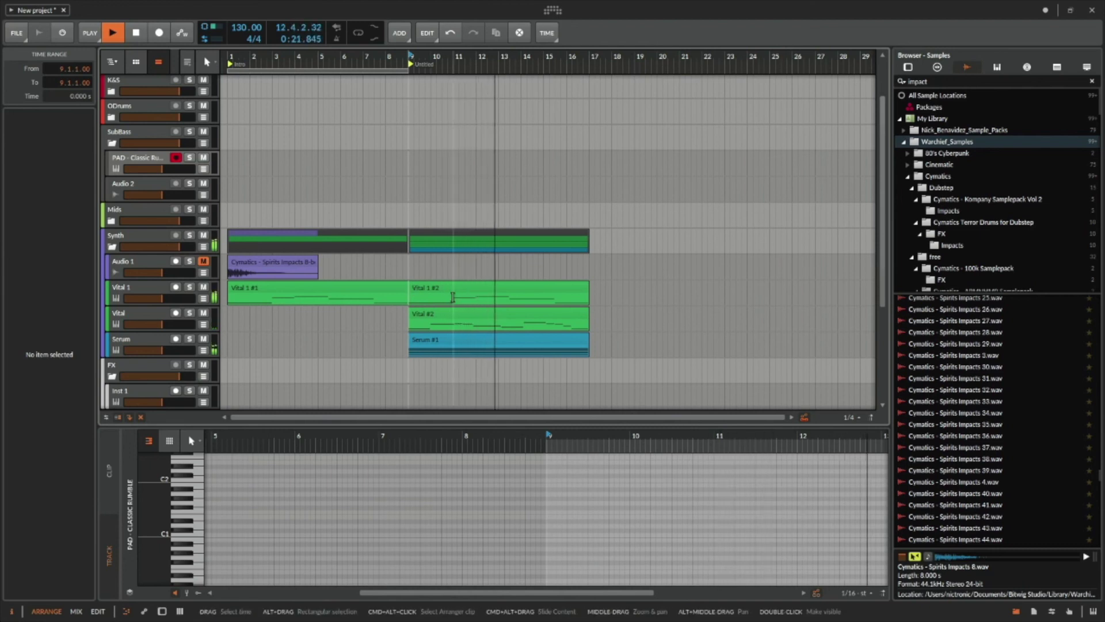
{"action": "key", "text": "space"}
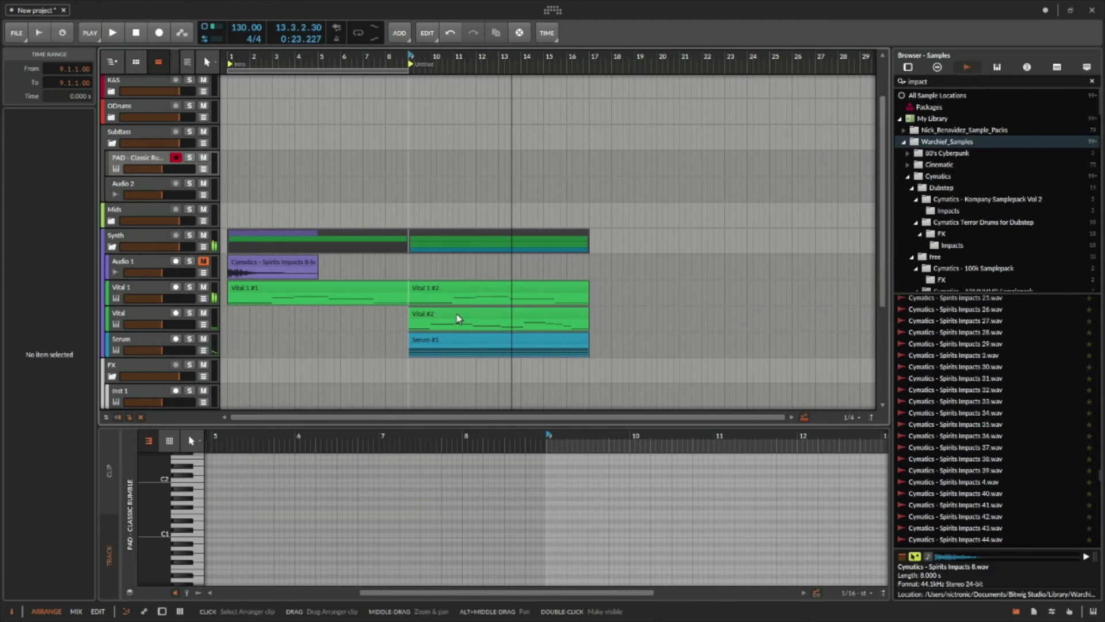
{"action": "left_click", "coordinate": [459, 318]}
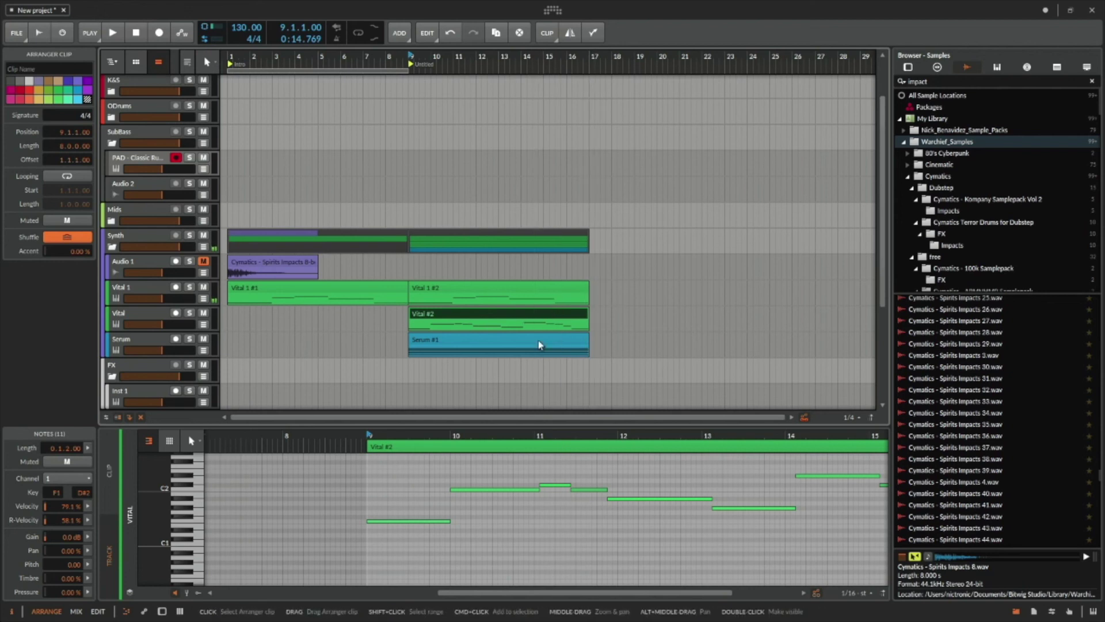
{"action": "left_click", "coordinate": [484, 343]}
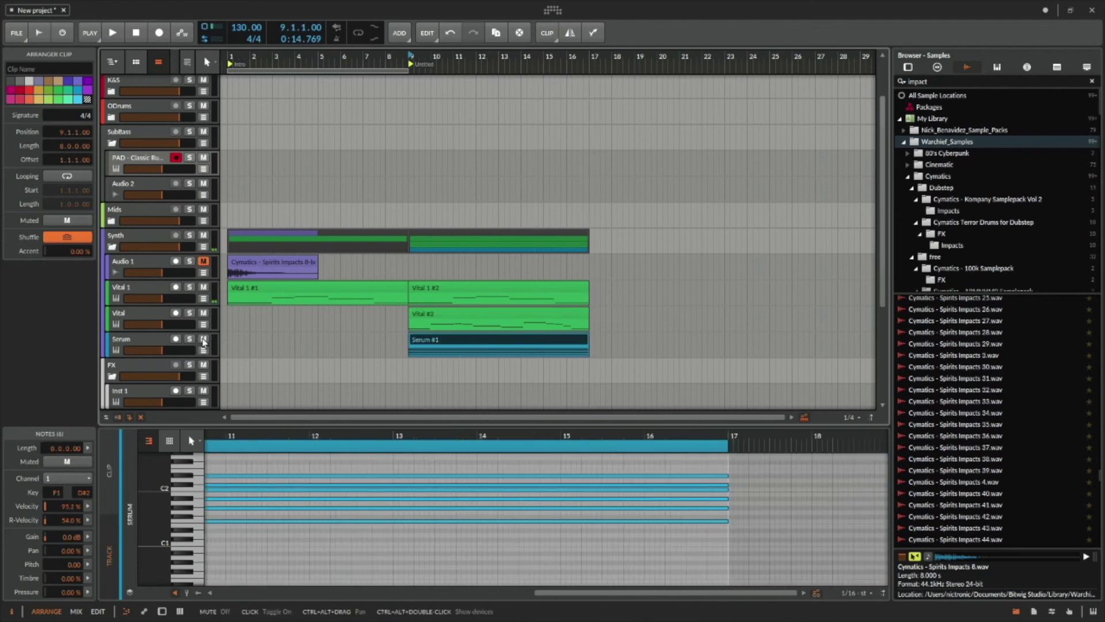
Mute the Vital track and move its clip from bar 9 to bar 1.
{"action": "left_click", "coordinate": [203, 313]}
{"action": "left_click_drag", "start_coordinate": [492, 316], "coordinate": [370, 323]}
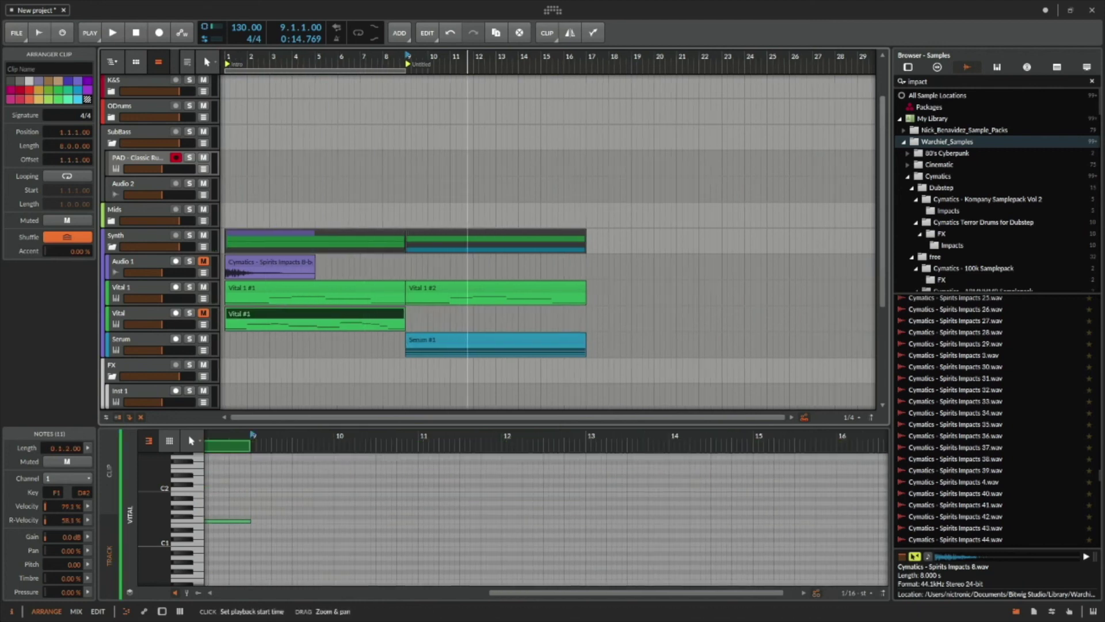
Rename the cue marker at bar 9 as Beat 1.1.
{"action": "scroll", "coordinate": [424, 57], "scroll_direction": "down", "scroll_amount": 2}
{"action": "right_click", "coordinate": [377, 62]}
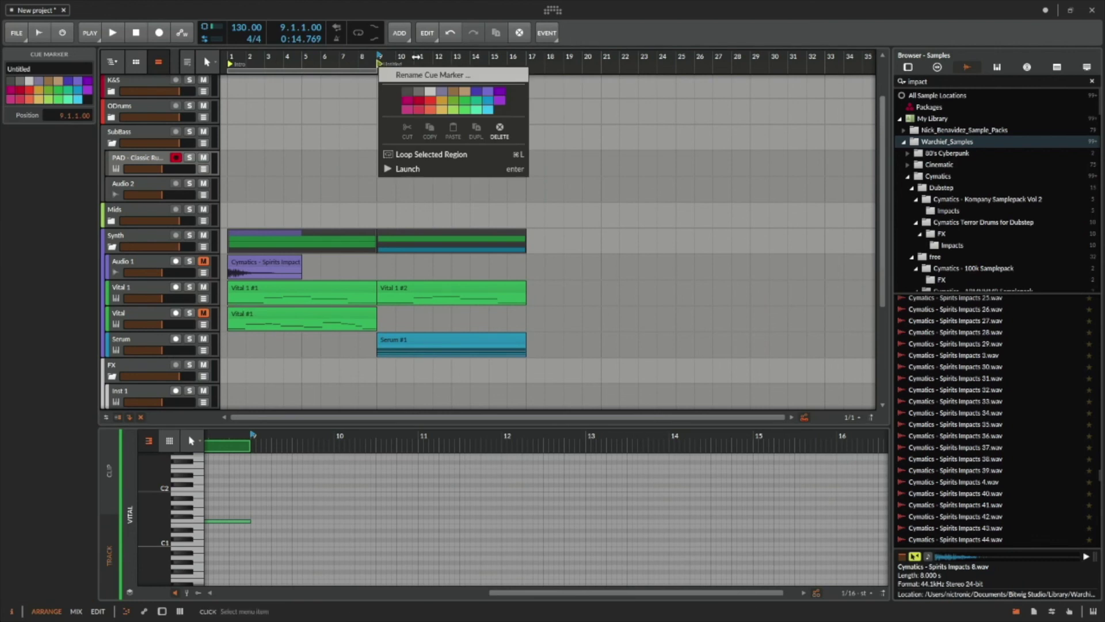
{"action": "left_click", "coordinate": [420, 74]}
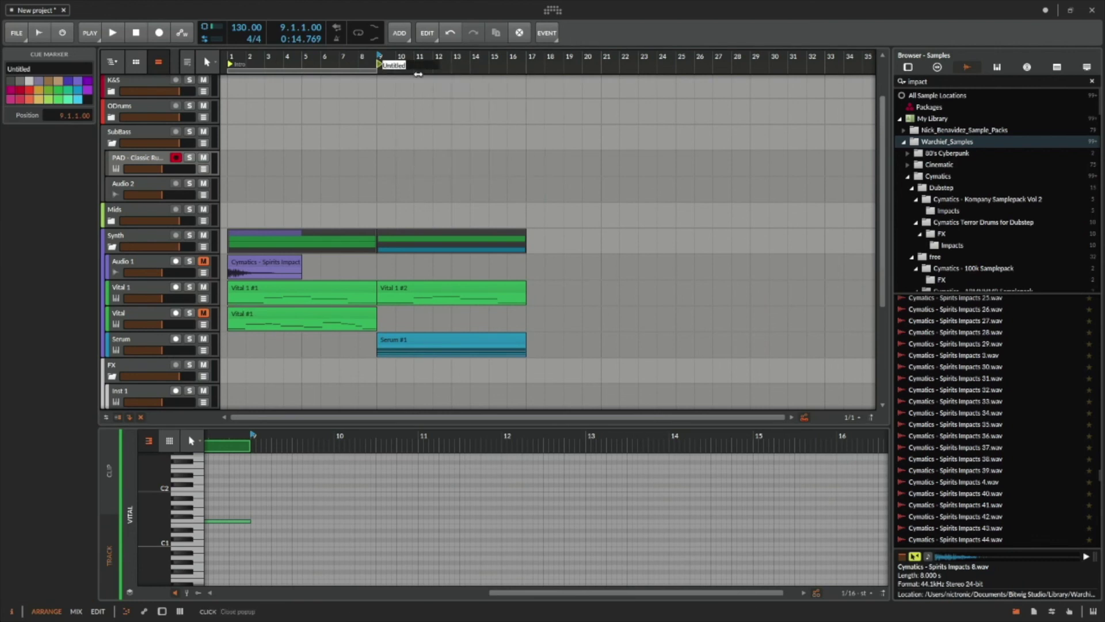
{"action": "key", "text": "BackSpace"}
{"action": "type", "text": "Beat 1.1"}
{"action": "key", "text": "Return"}
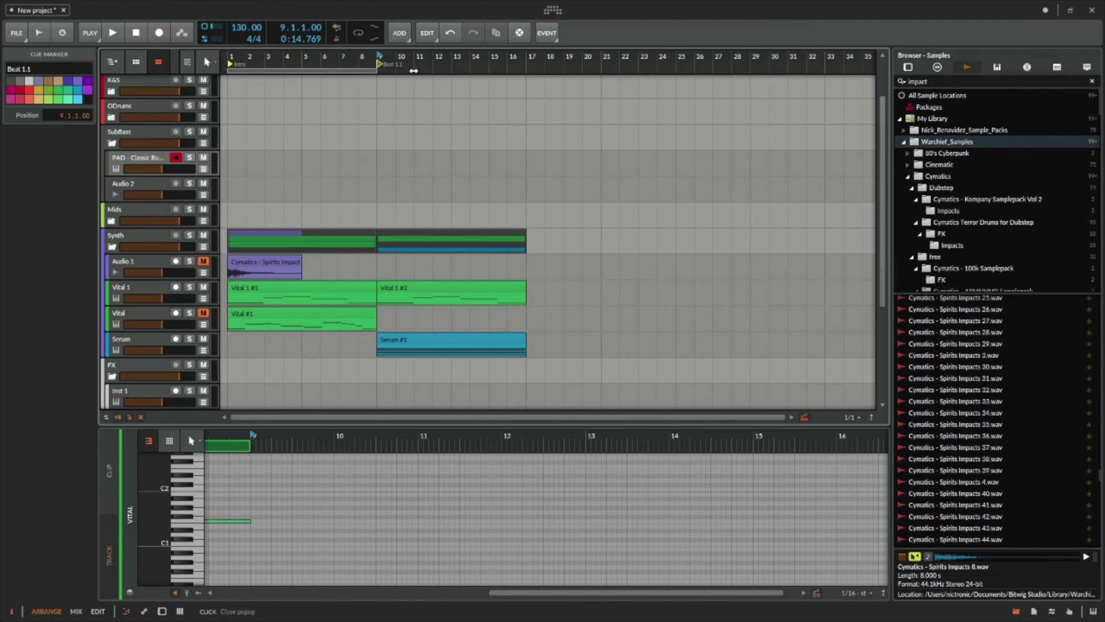